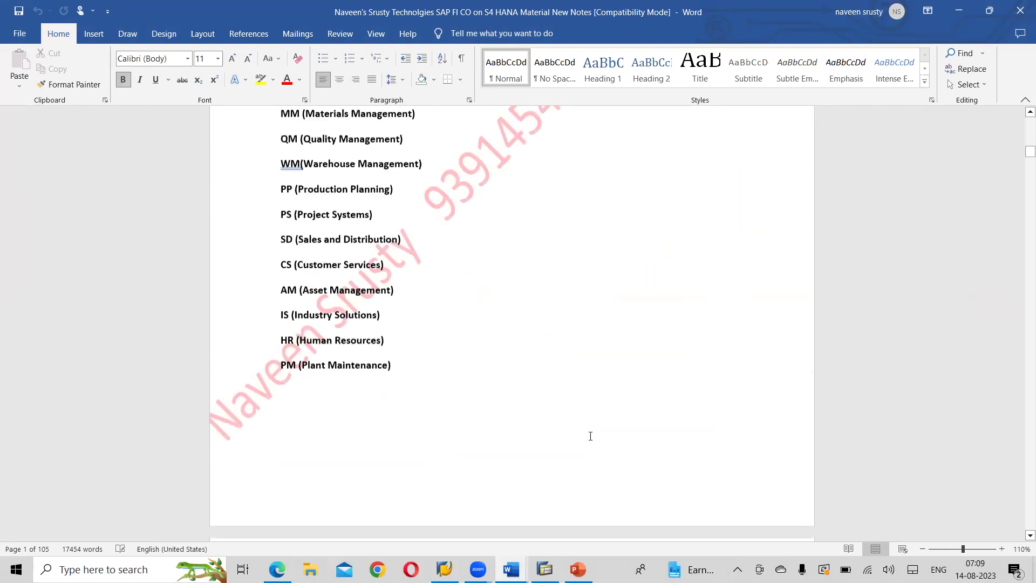
Step: Scroll down through the SAP FI CO notes past the embedded screenshots
scroll(590, 436, down, 20)
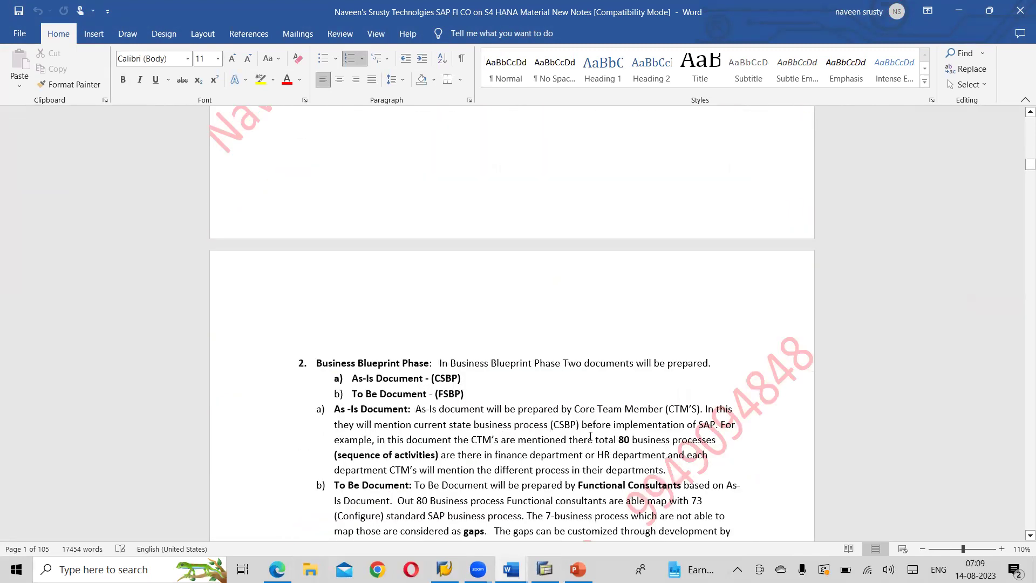
scroll(590, 436, down, 20)
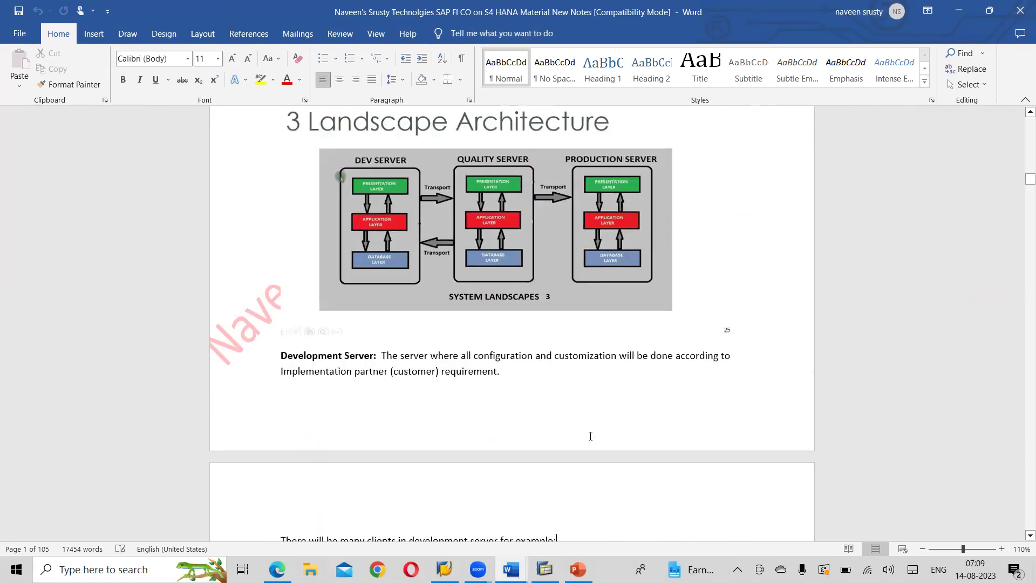
scroll(590, 436, down, 20)
scroll(590, 436, down, 12)
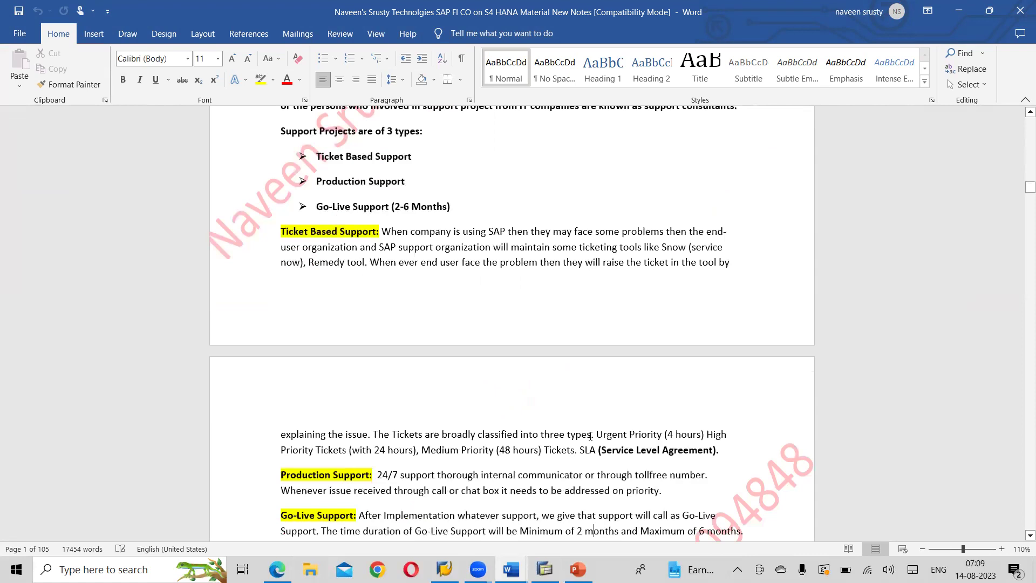
scroll(591, 436, down, 8)
scroll(590, 436, down, 20)
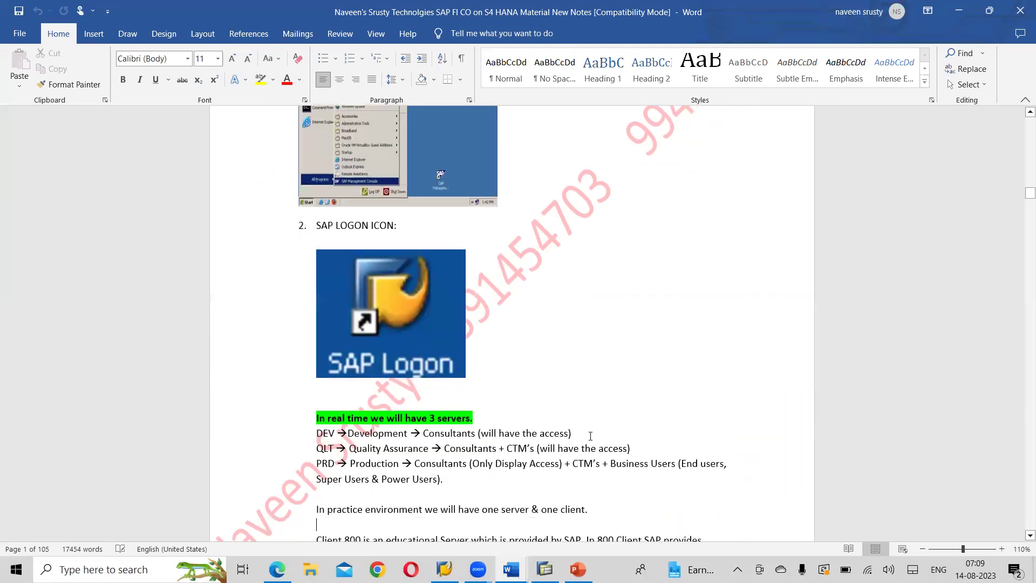
click(591, 436)
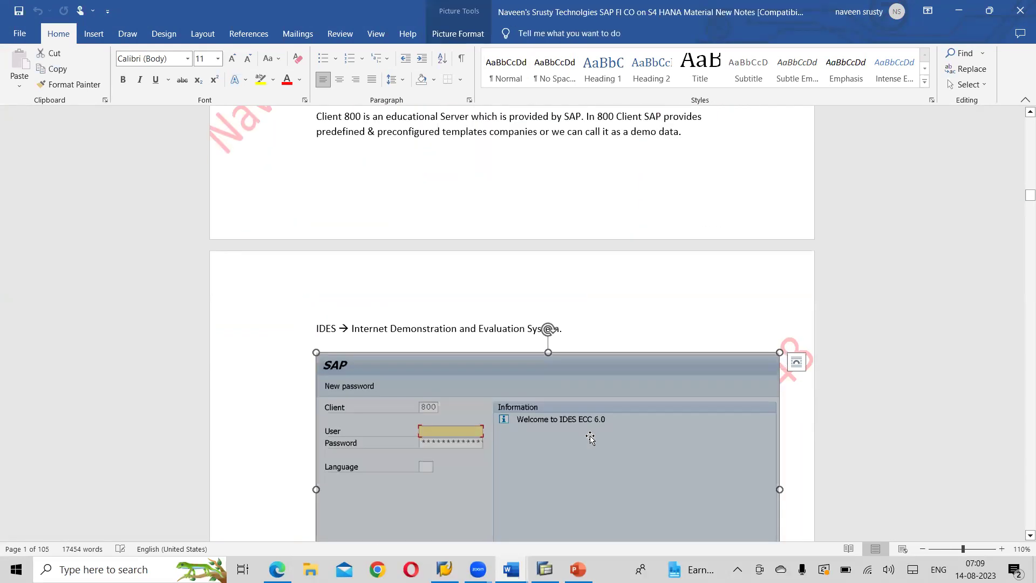
scroll(590, 436, down, 6)
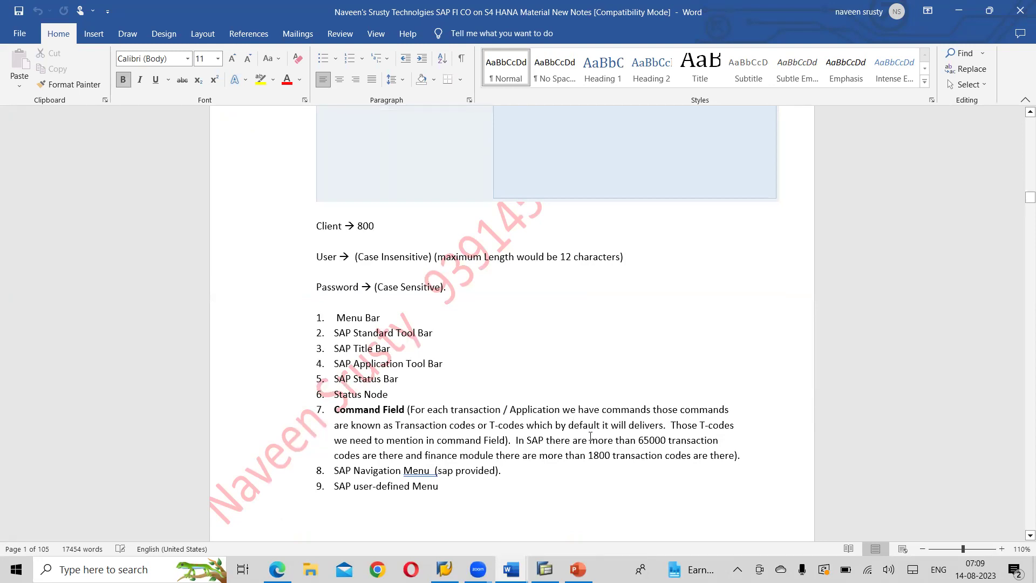
scroll(590, 436, down, 15)
click(591, 436)
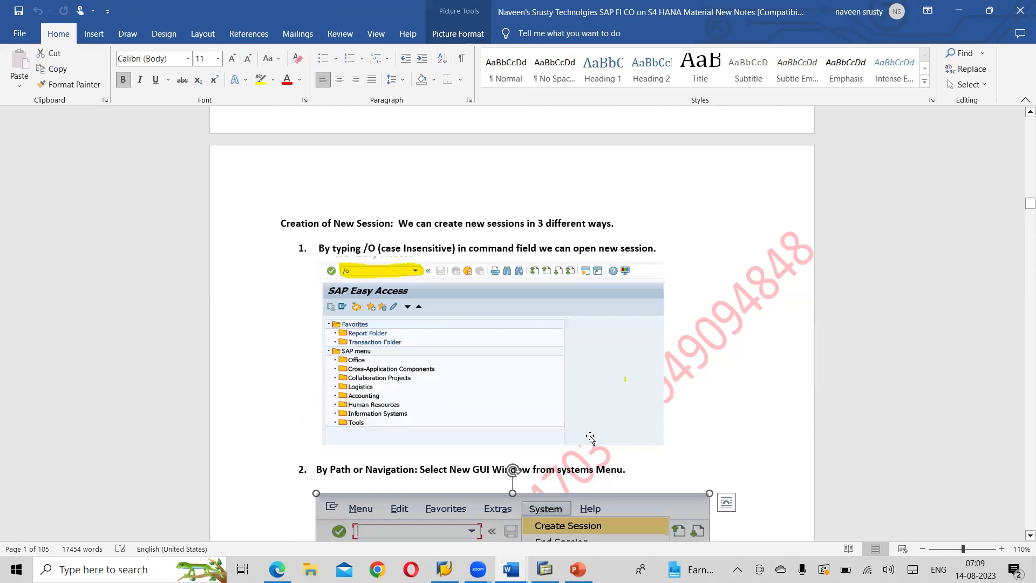
scroll(591, 436, down, 5)
scroll(591, 437, down, 15)
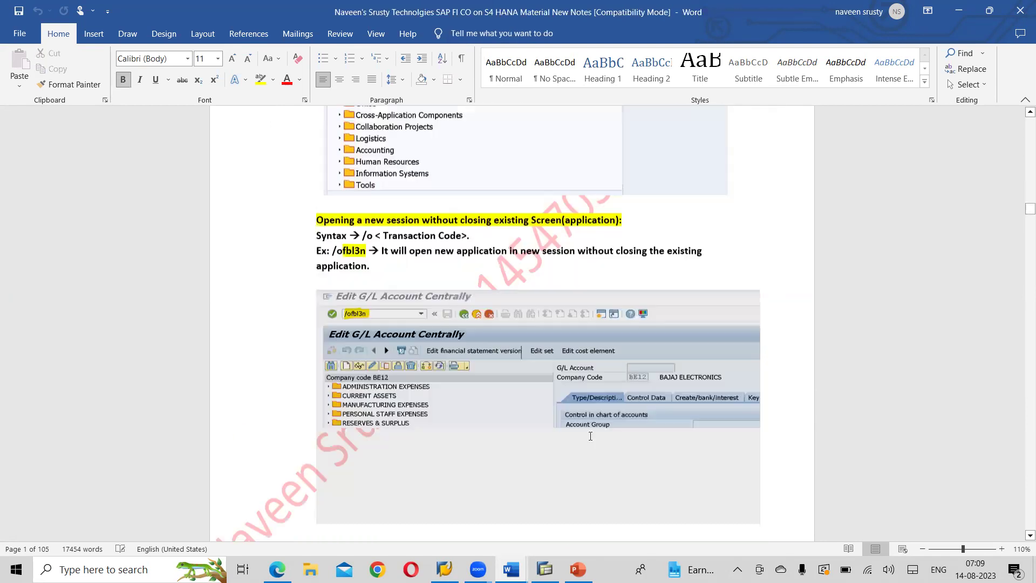
click(591, 436)
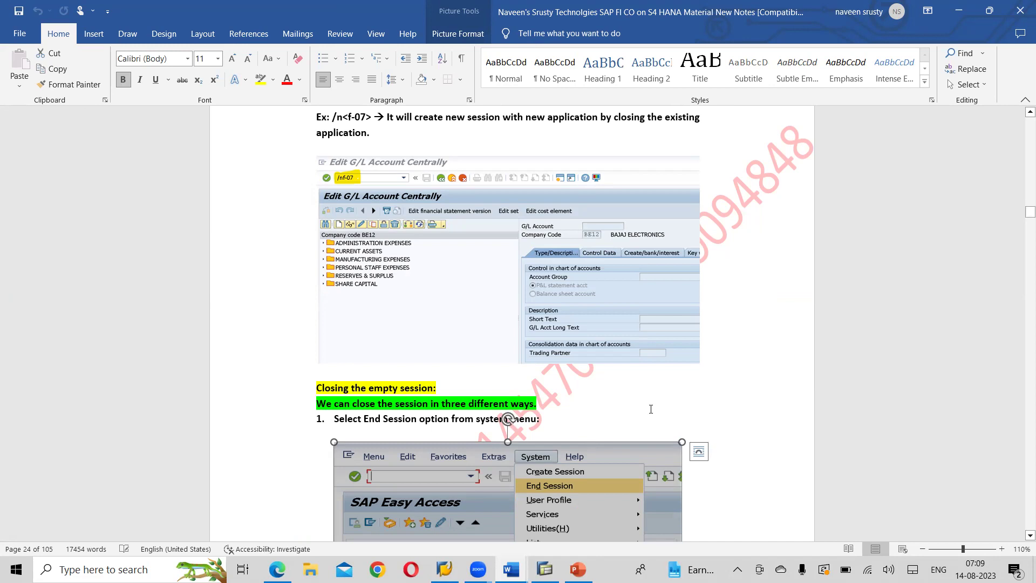
Step: Page down through the General Settings and enterprise structure notes to the company code address fields
click(790, 478)
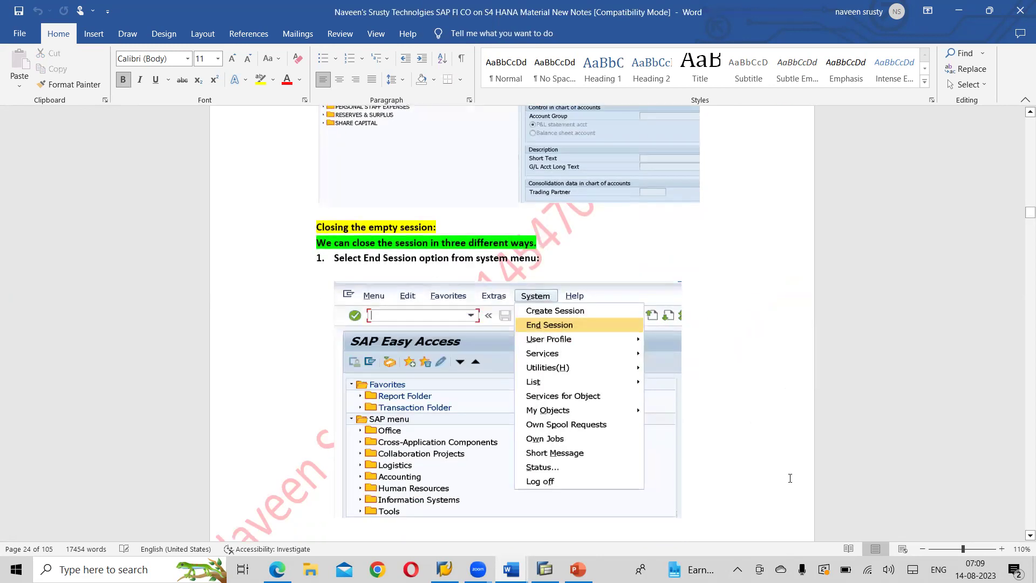
key(Down)
key(Down)
key(Down)
key(Down)
key(Down)
key(Down)
key(Down)
key(Down)
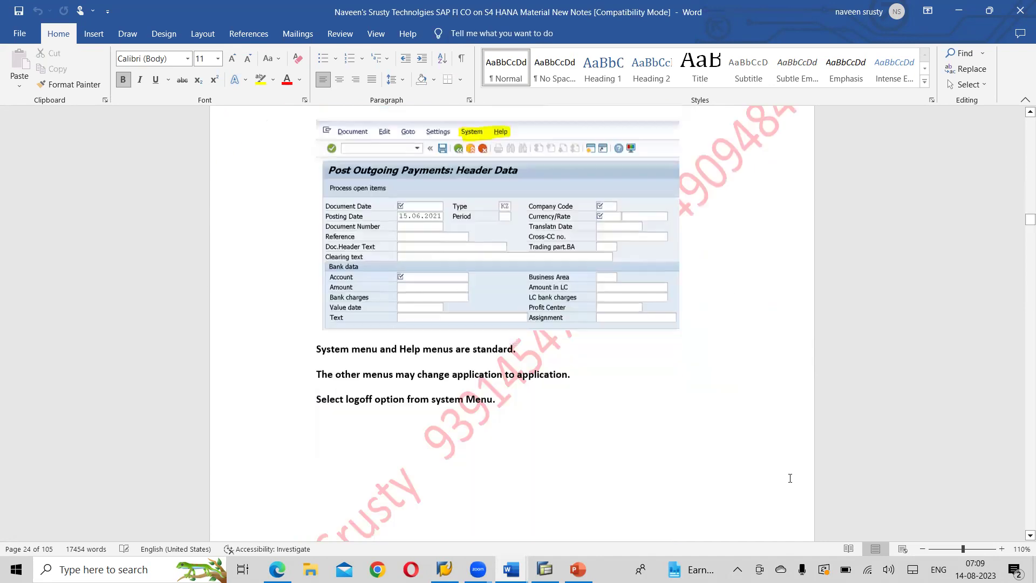
key(Down)
key(Down)
key(Down)
key(Down)
key(Down)
key(Down)
key(Down)
key(Down)
key(Down)
key(Down)
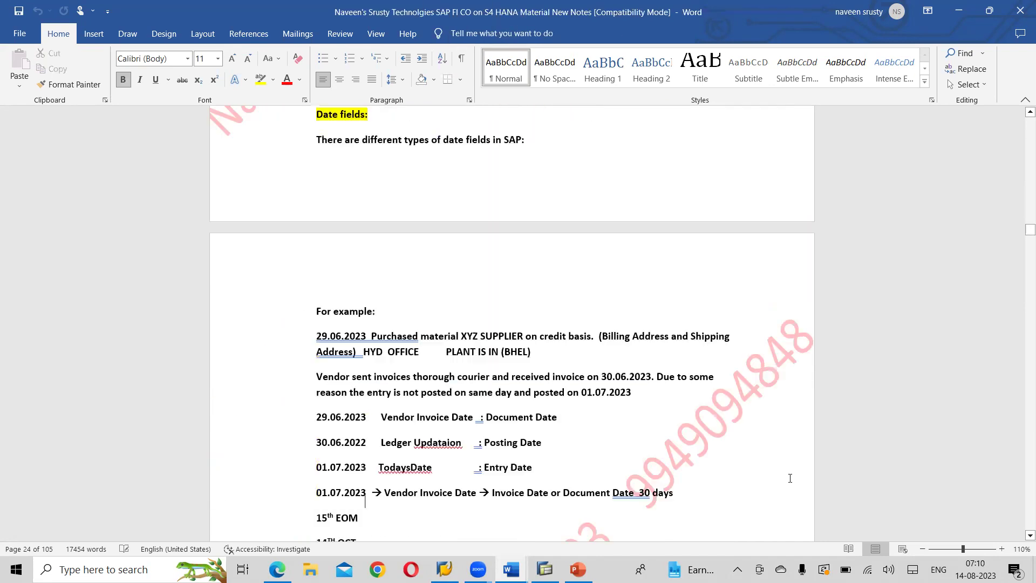
key(Down)
key(Down)
key(Down)
key(Down)
key(Down)
key(Down)
key(Down)
key(Down)
key(Down)
key(Down)
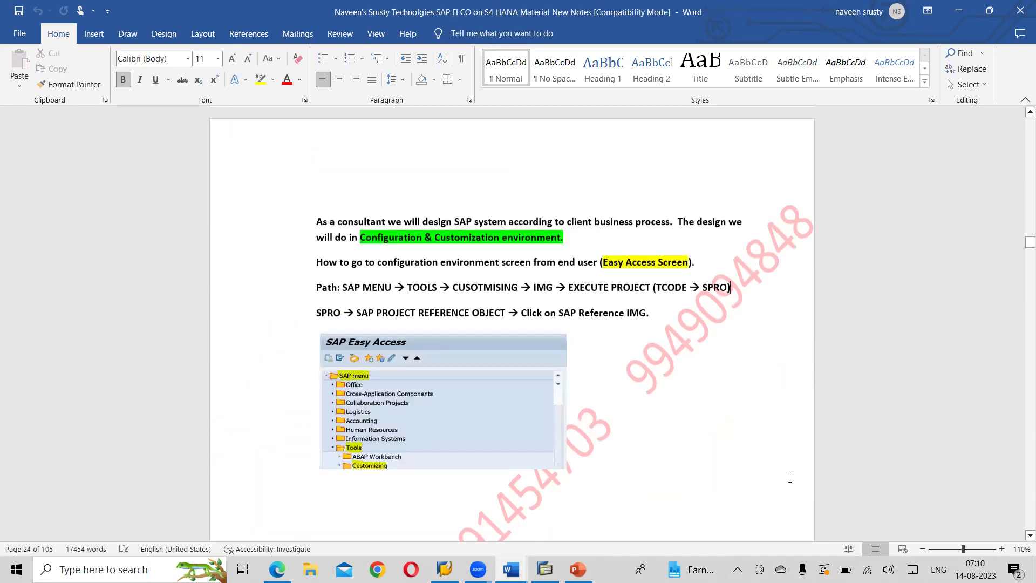
key(Down)
key(Down)
key(Down)
key(Down)
key(Down)
key(Down)
key(Down)
key(Down)
key(Down)
key(Down)
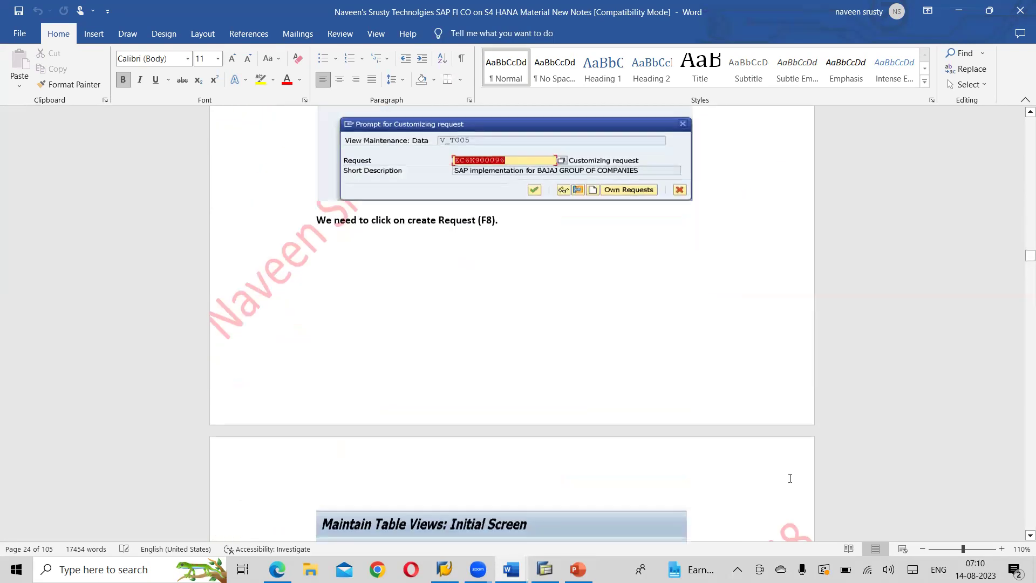
key(Down)
key(Down)
key(Down)
key(Down)
key(Down)
key(Down)
key(Down)
key(Down)
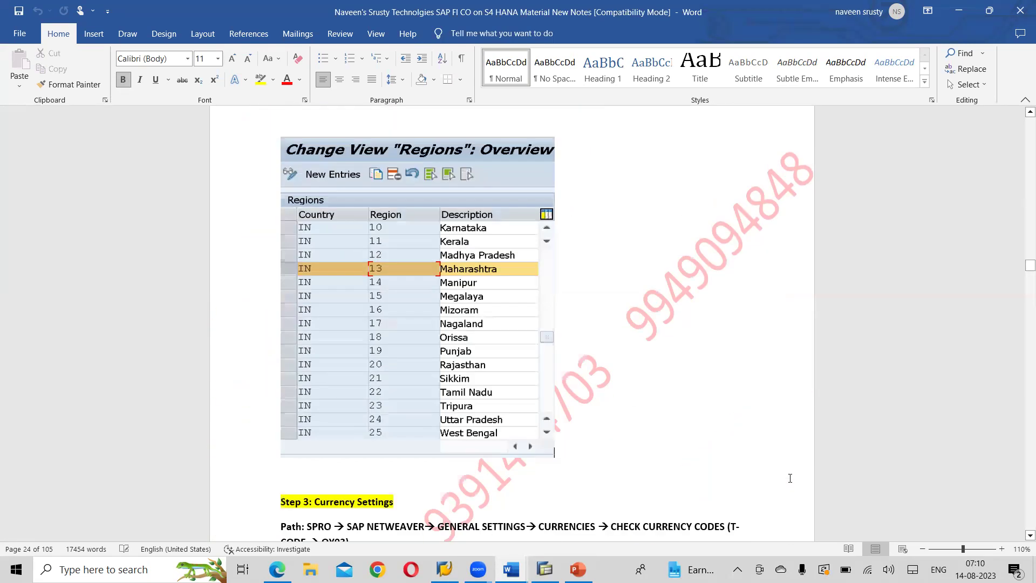
key(Down)
key(Down)
key(Down)
key(Down)
key(Down)
key(Down)
key(Down)
key(Down)
key(Down)
key(Down)
key(Down)
key(Down)
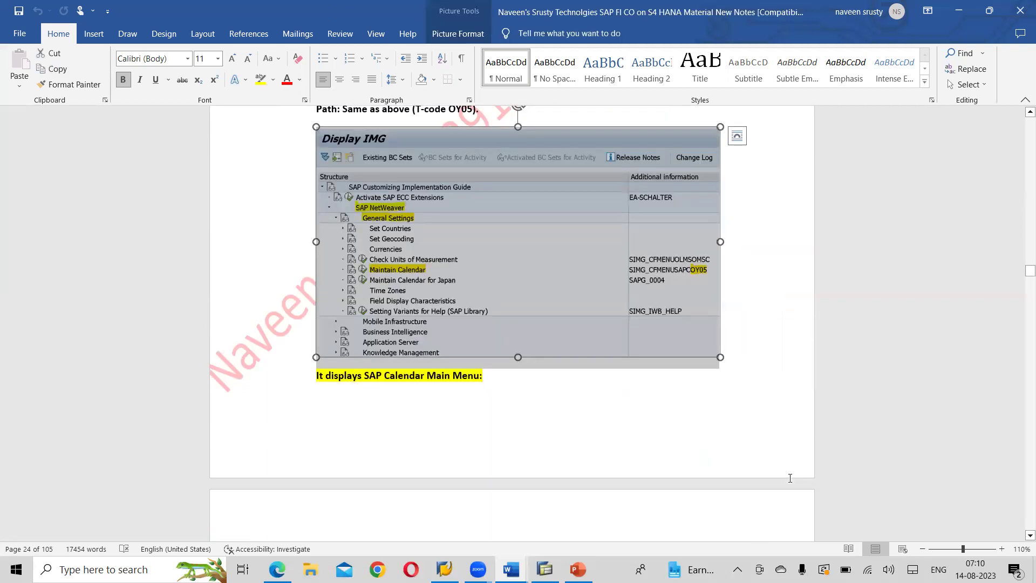
key(Down)
key(Down)
key(Down)
key(Down)
key(Down)
key(Down)
key(Down)
key(Down)
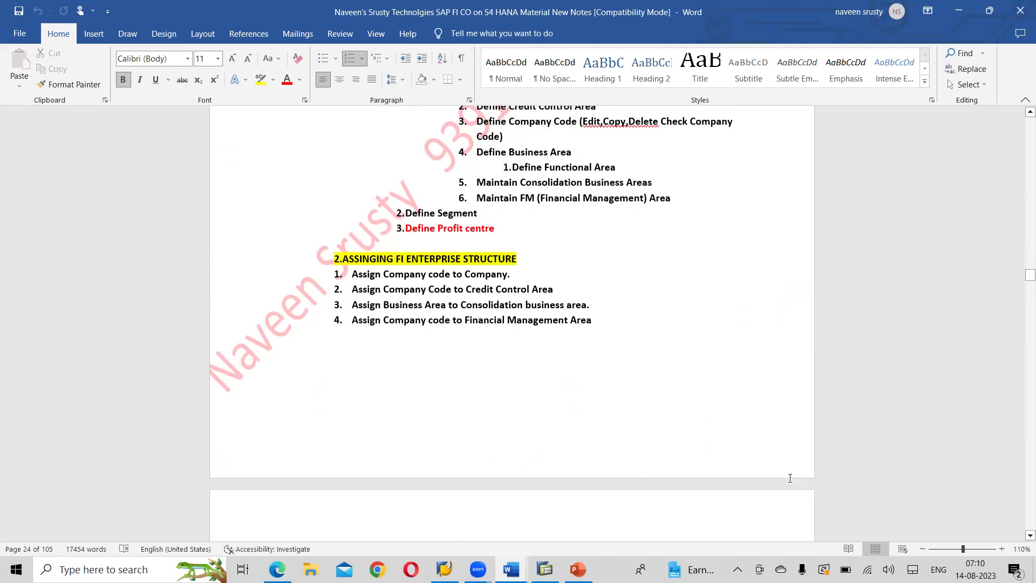
key(Down)
key(Down)
key(Down)
key(Down)
key(Down)
key(Down)
key(Down)
key(Down)
key(Down)
key(Down)
key(Down)
key(Down)
key(Down)
key(Down)
key(Down)
key(Down)
key(Down)
key(Down)
key(Down)
key(Down)
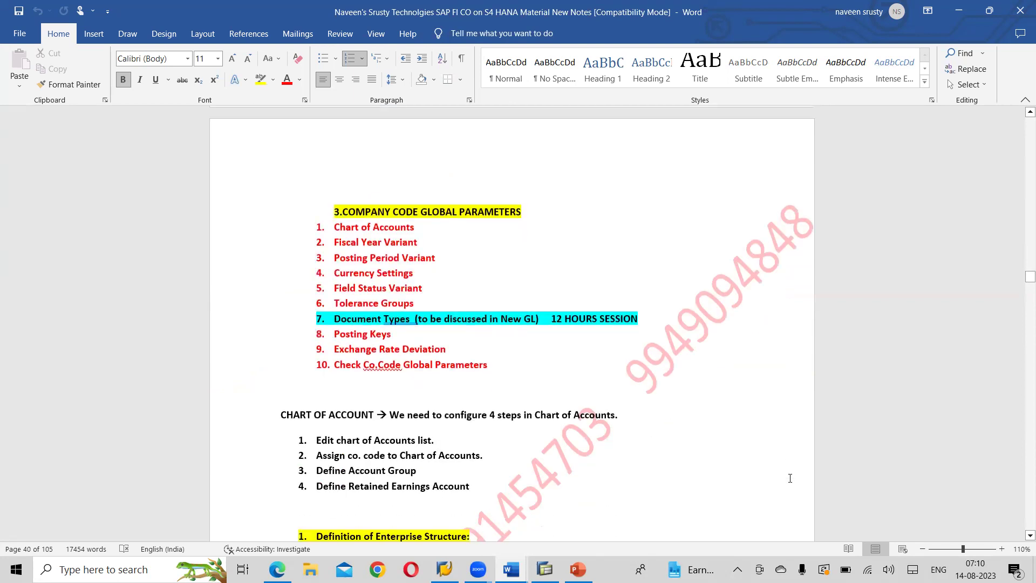
key(Down)
key(Down)
key(Down)
key(Down)
key(Down)
key(Down)
key(Down)
key(Down)
key(Down)
key(Down)
key(Down)
key(Down)
key(Down)
key(Down)
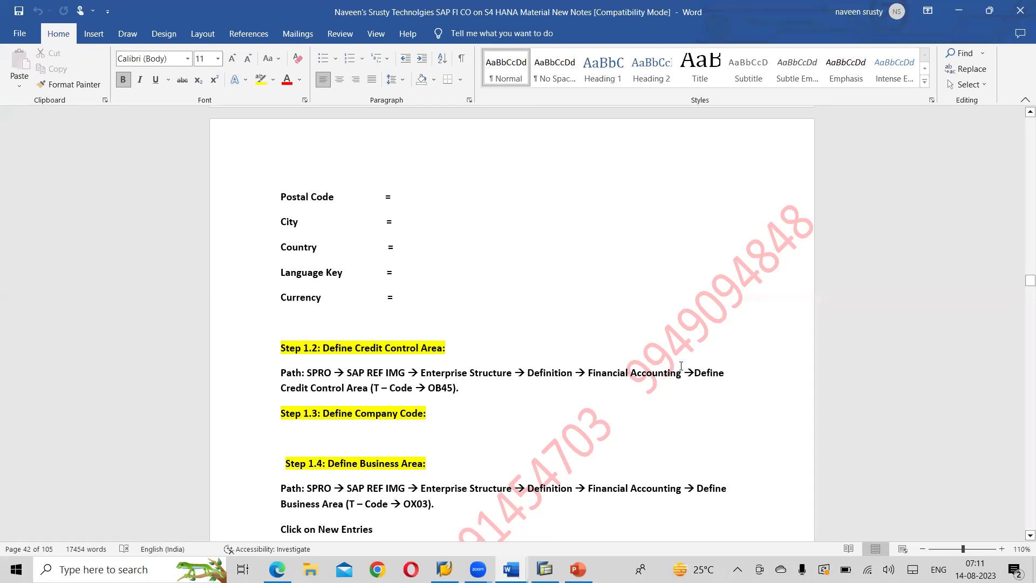
Step: Copy the SPRO path up to Financial Accounting and paste it under Step 1.3
drag(691, 373, 284, 375)
key(ctrl+c)
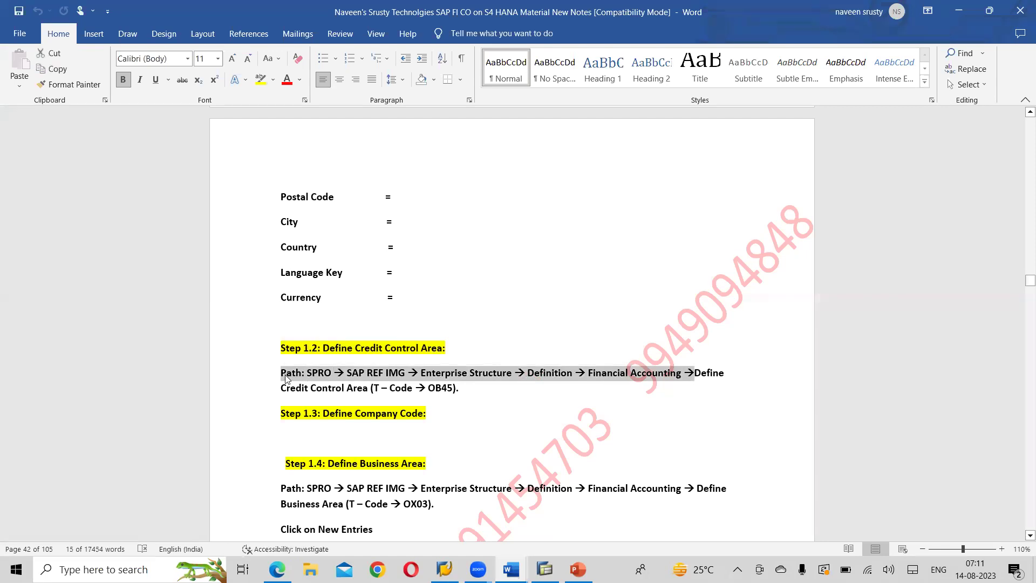
click(293, 435)
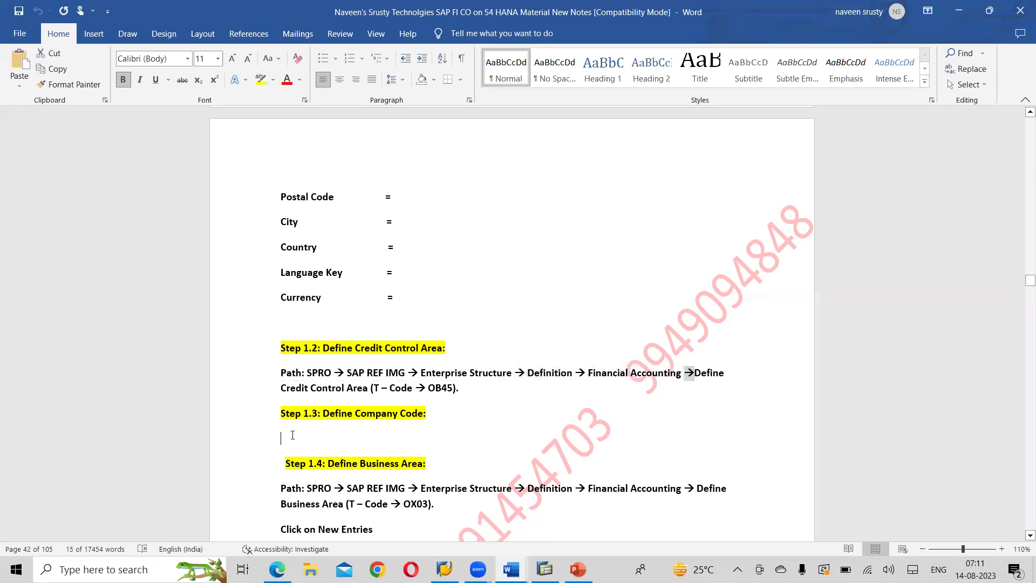
key(ctrl+v)
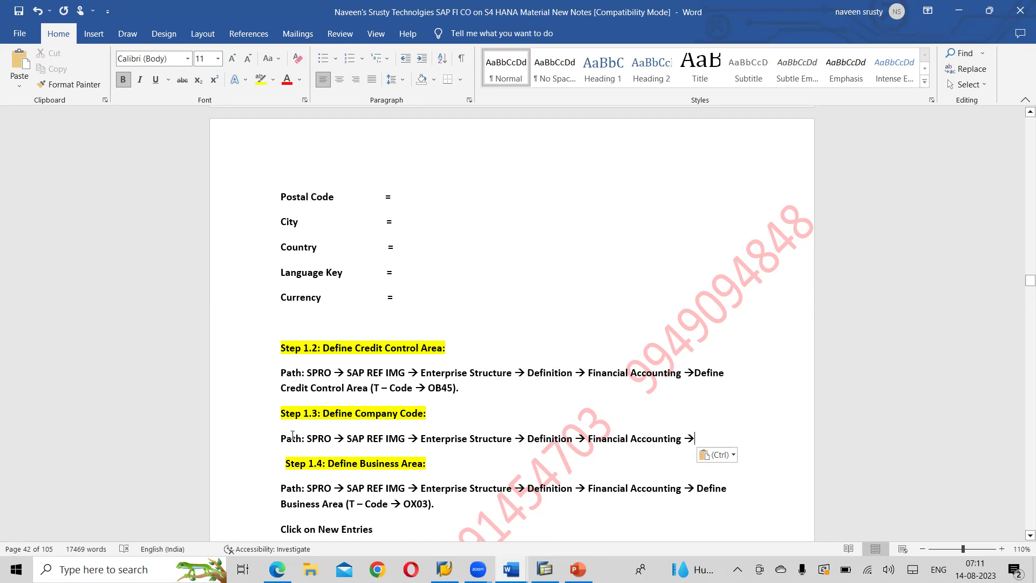
Step: Finish the path with 'Edit, Copy, Delete, Check (Company Code) (T - Code --> OX02)'
text(Edit, Copy,)
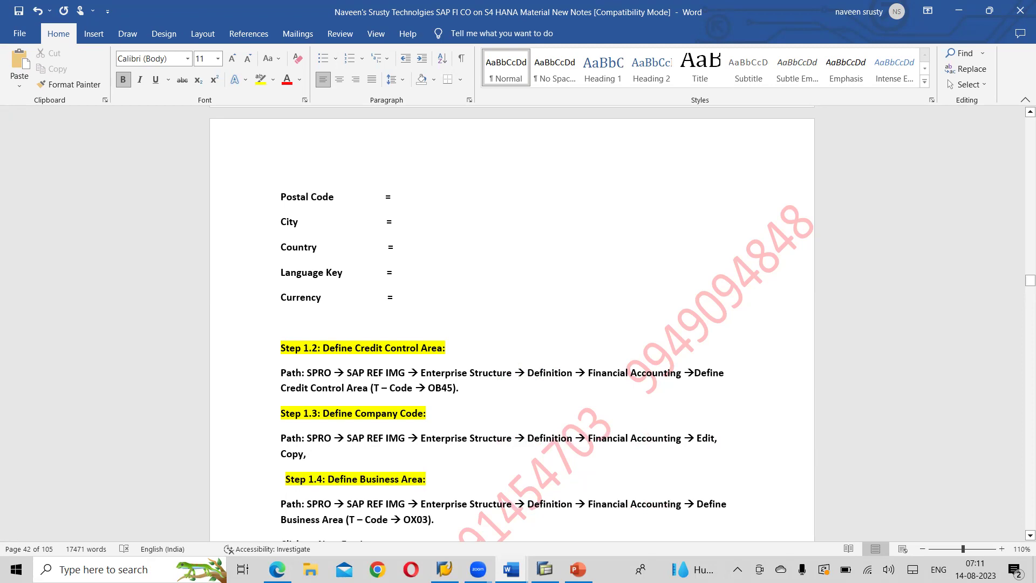
text( Delete)
key(BackSpace)
text(, Check)
text((Company Code) )
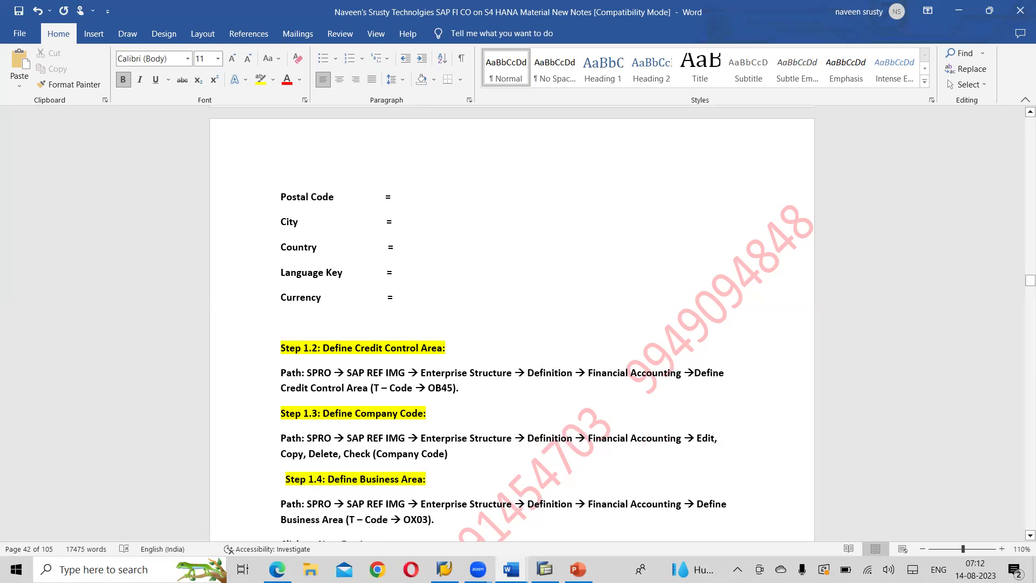
text((T)
key(BackSpace)
text(p C)
key(BackSpace)
key(BackSpace)
key(BackSpace)
text(- Code --> O)
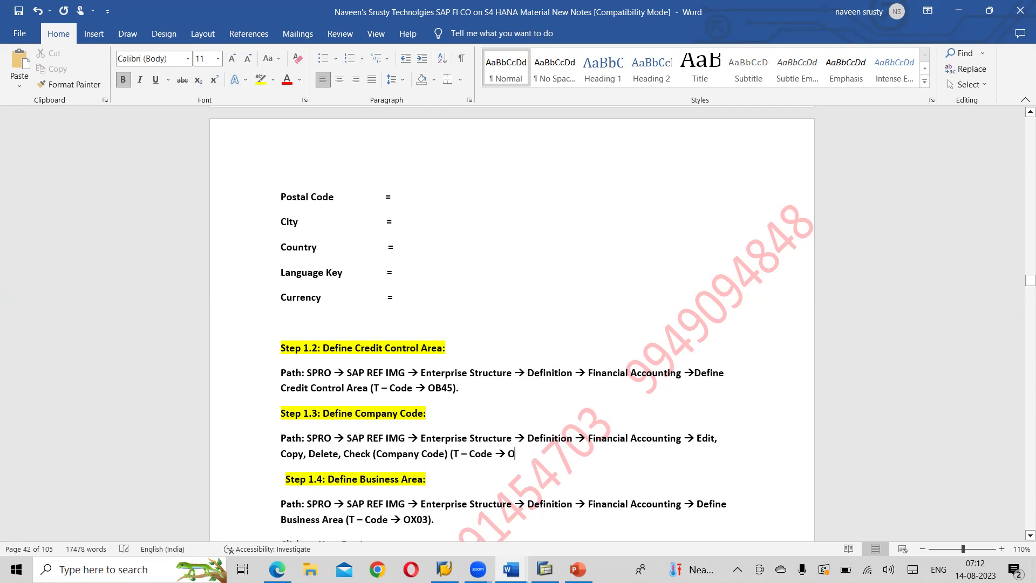
text(X02))
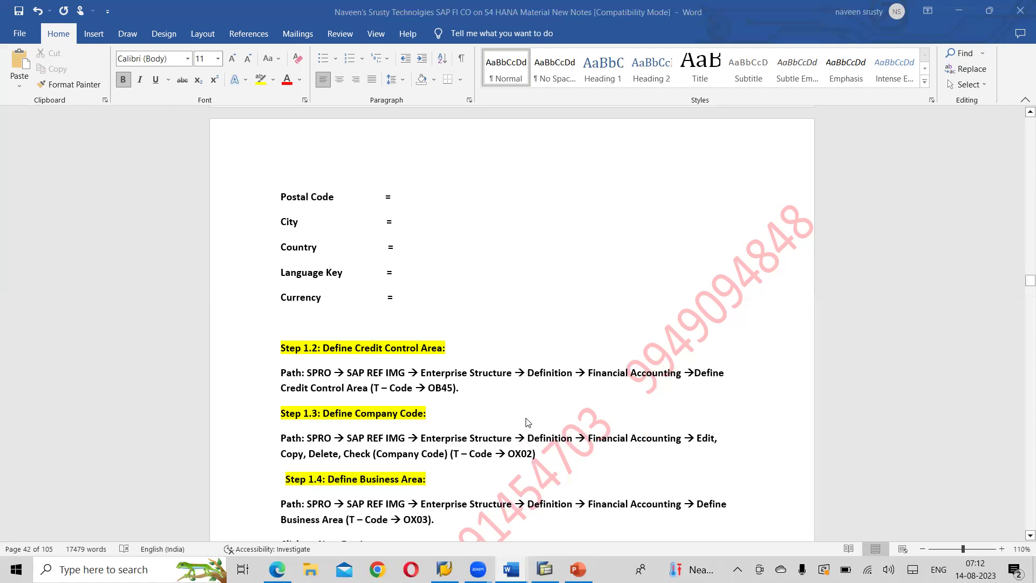
key(alt+Tab)
key(alt+Tab)
key(alt+Tab)
key(alt+Tab)
key(alt+Tab)
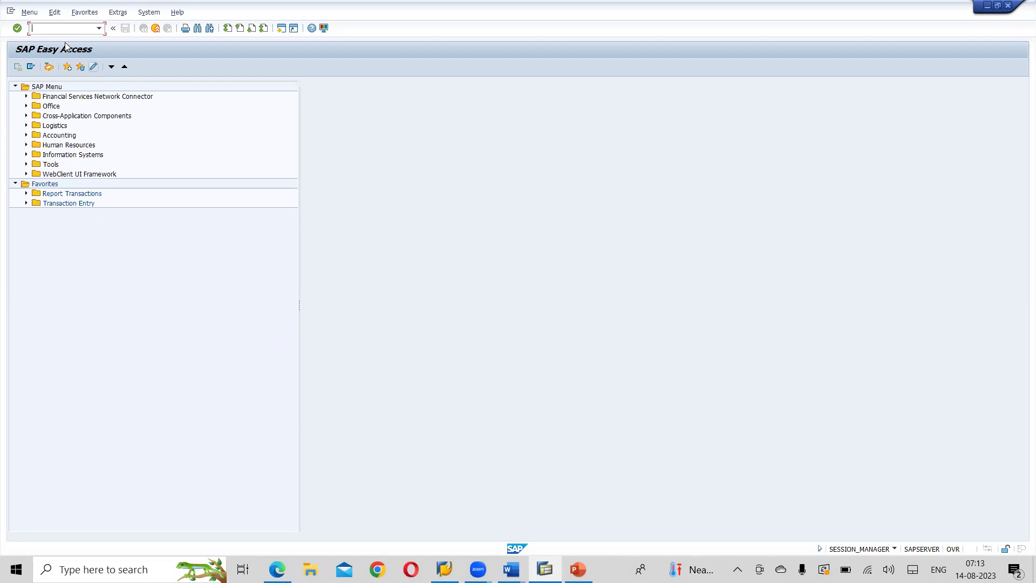
Step: Run transaction SPRO to reach Customizing: Execute Project
text(SPRO)
key(Return)
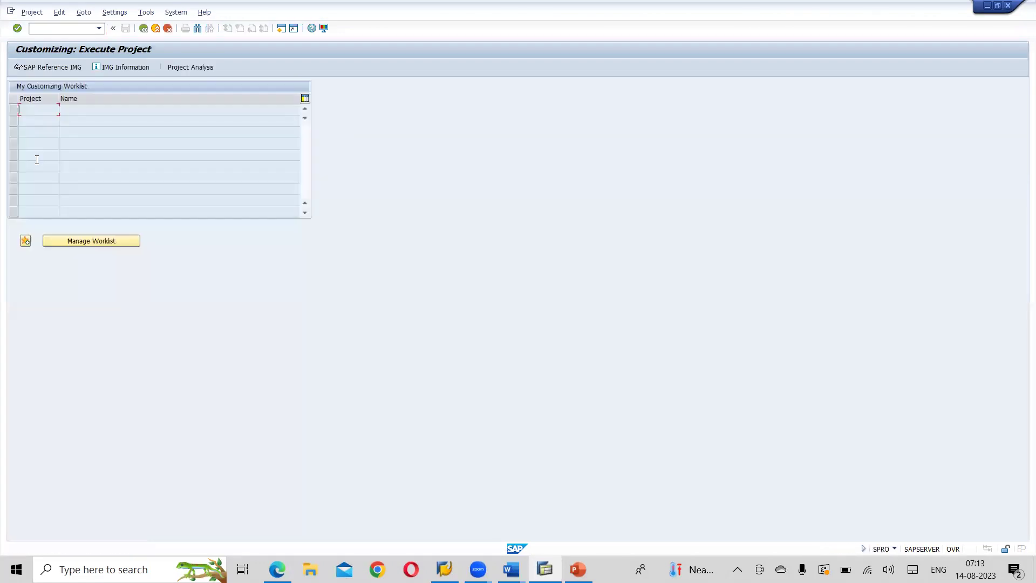
Step: Open the SAP Reference IMG and expand Enterprise Structure › Definition › Financial Accounting
click(58, 68)
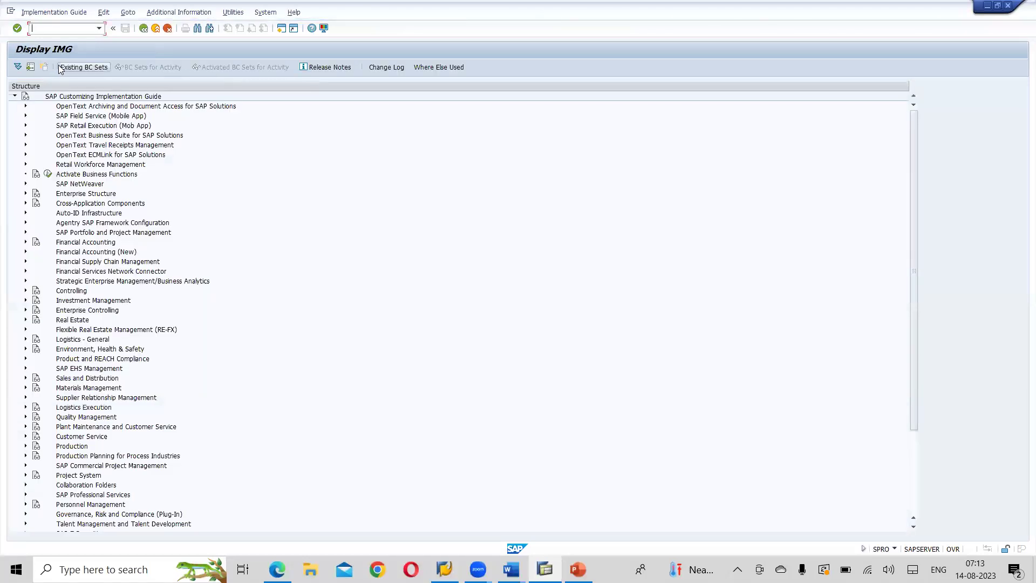
click(25, 242)
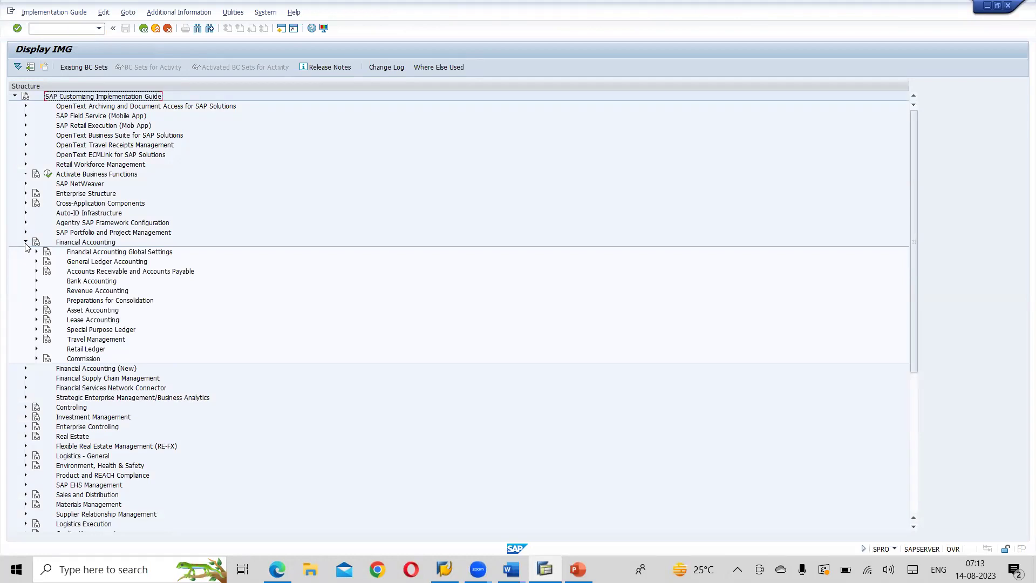
click(25, 194)
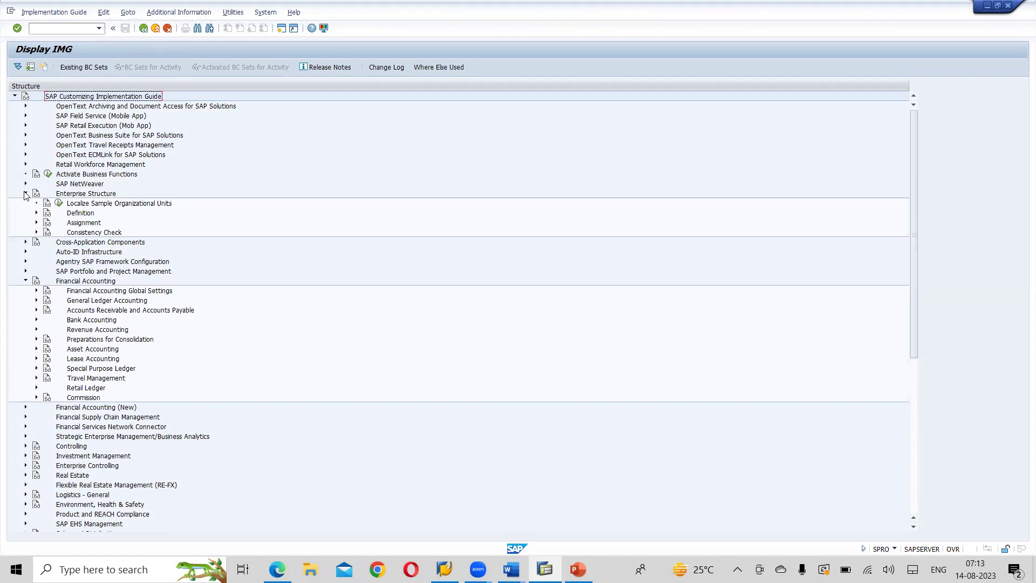
click(36, 213)
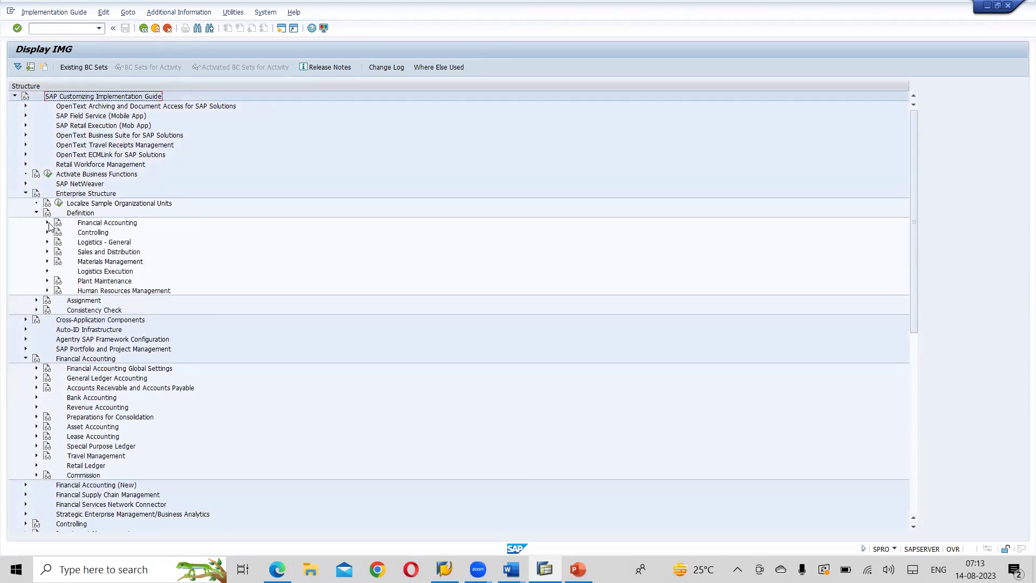
click(47, 222)
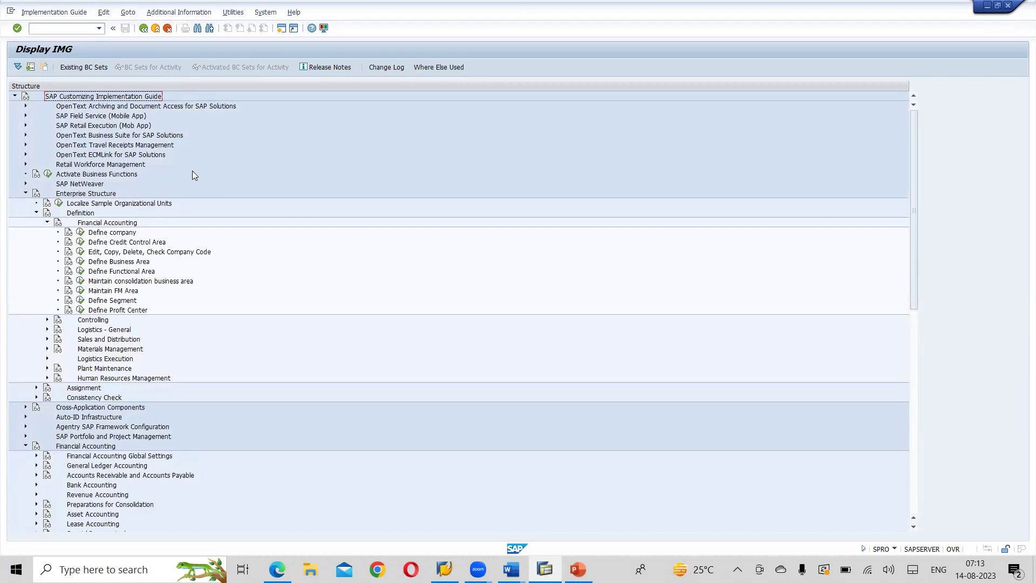
click(169, 13)
mouse_move(184, 30)
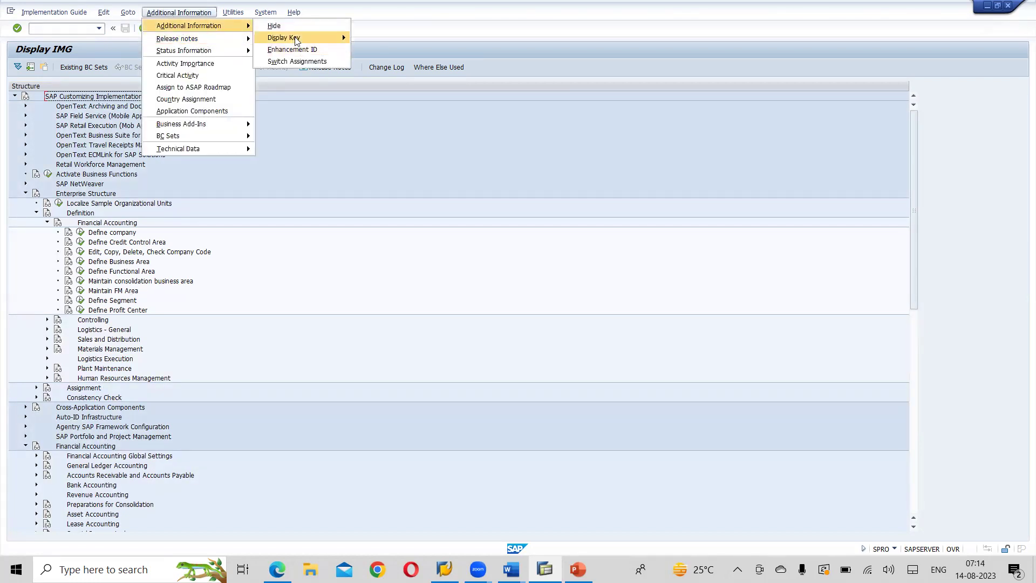
Step: Show IMG activity keys such as SIMG_CFMENUSAPCOX02 in a widened Additional information column
mouse_move(297, 41)
click(373, 50)
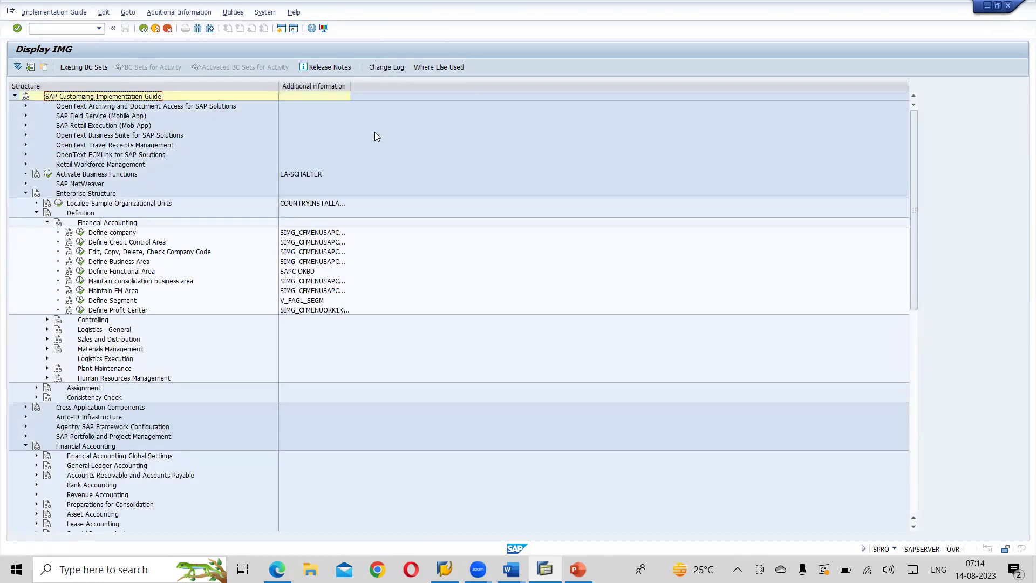
drag(348, 86, 401, 86)
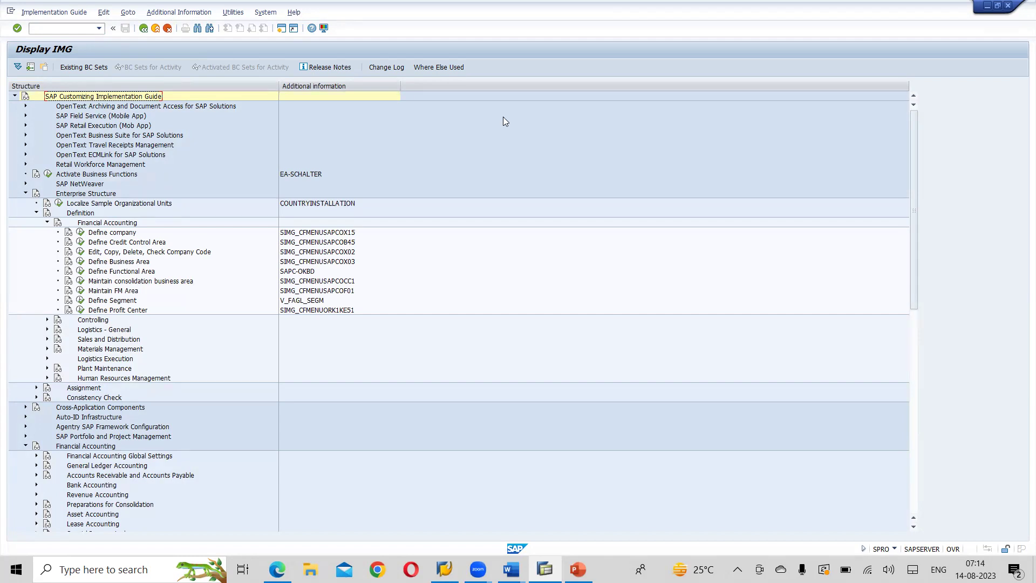
click(732, 327)
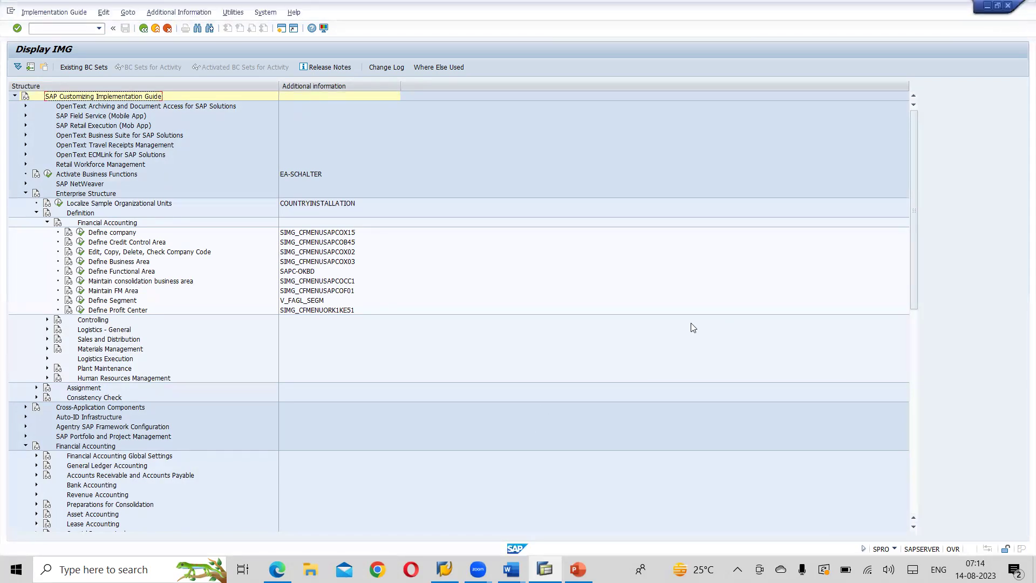
Step: Run Edit, Copy, Delete, Check Company Code and choose Edit Company Code Data
click(79, 252)
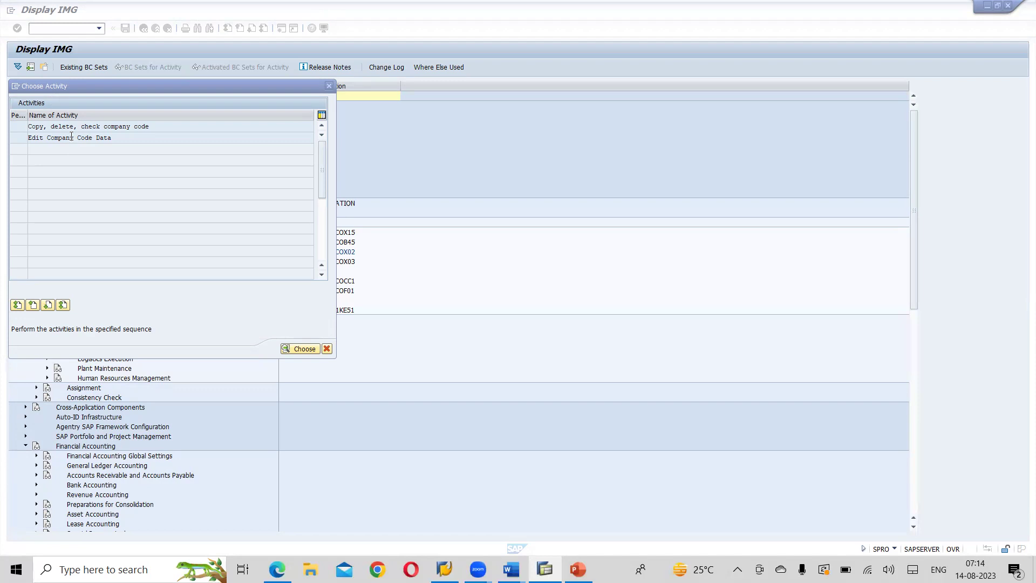
double_click(70, 138)
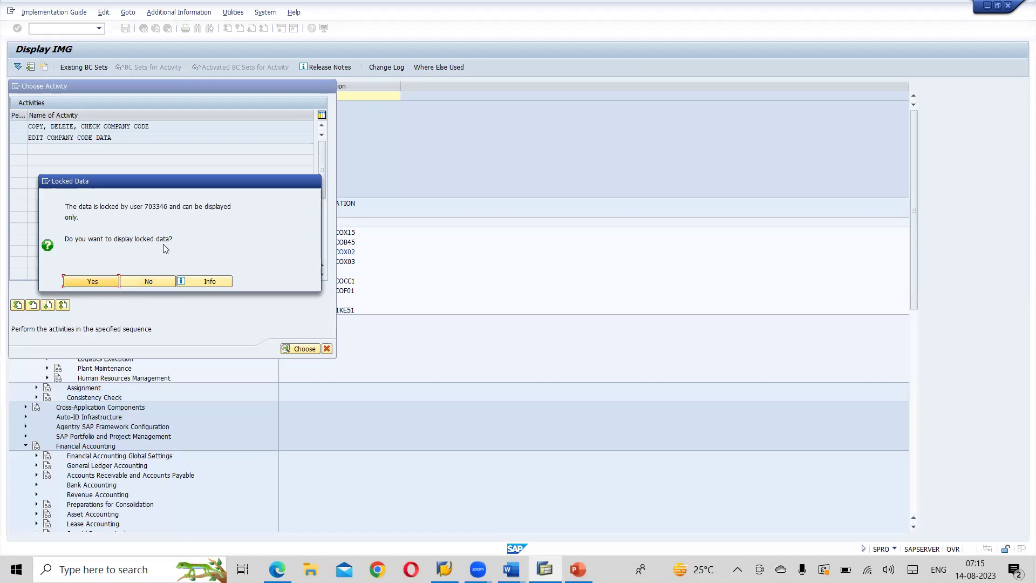
Step: Copy the locking user's ID and accept display-only access to the locked company code data
drag(144, 205, 169, 206)
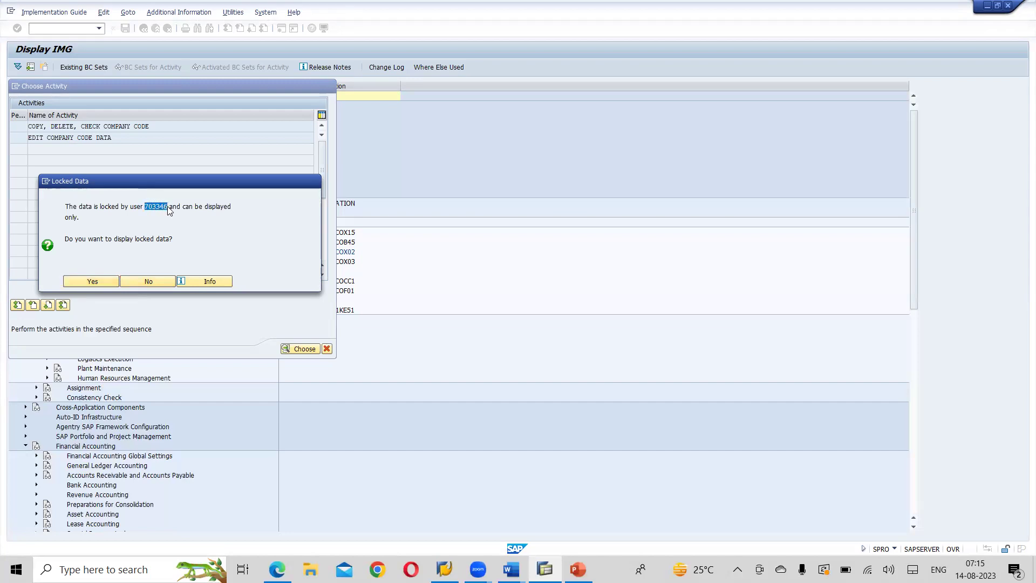
click(147, 283)
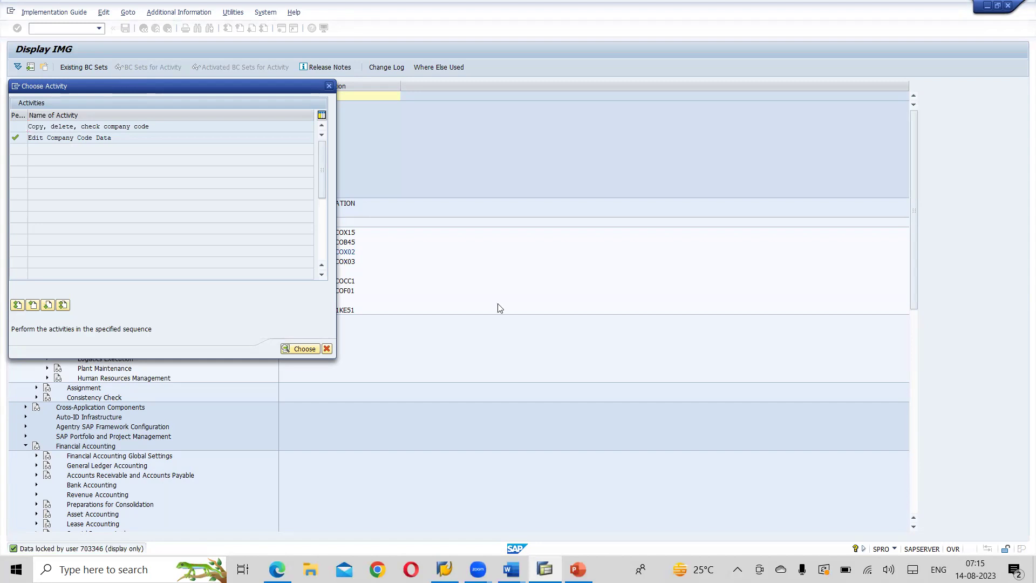
key(Escape)
key(F3)
key(F3)
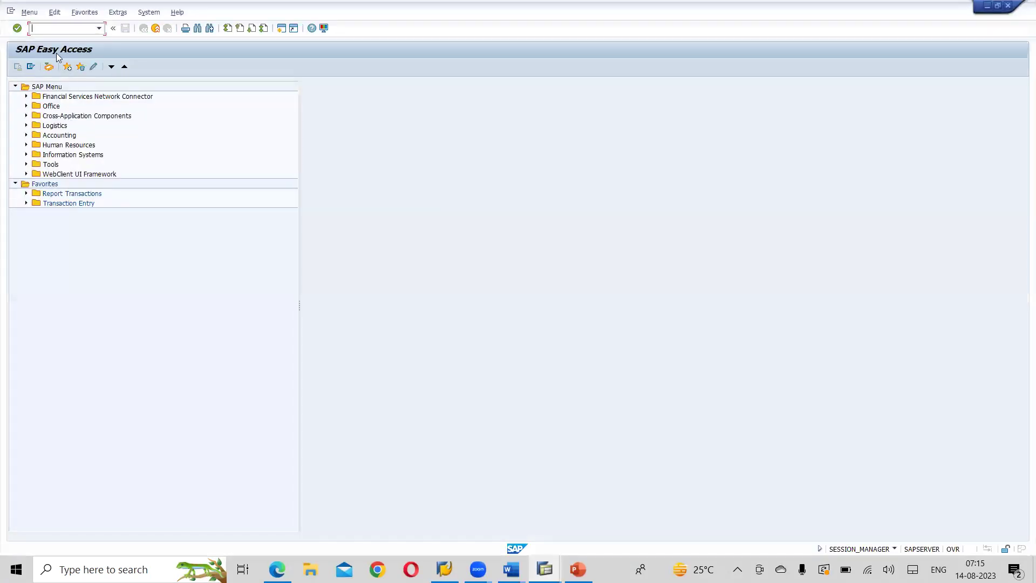
Step: List the lock entries held by the locking user in SM12
text(SM12)
key(Return)
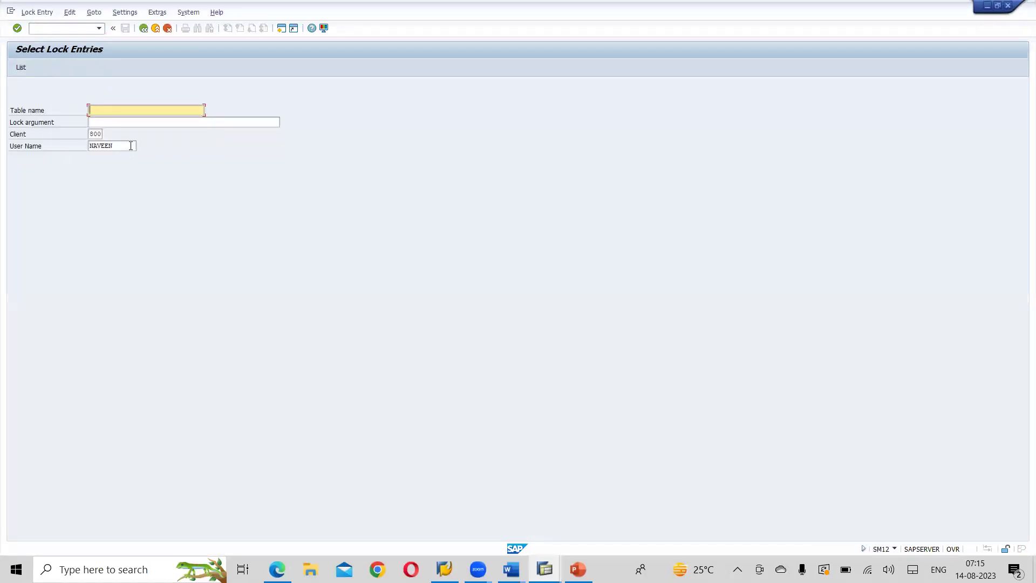
key(Tab)
key(Tab)
key(Tab)
key(Delete)
key(Delete)
key(Delete)
key(Delete)
key(Delete)
key(Delete)
text(703346)
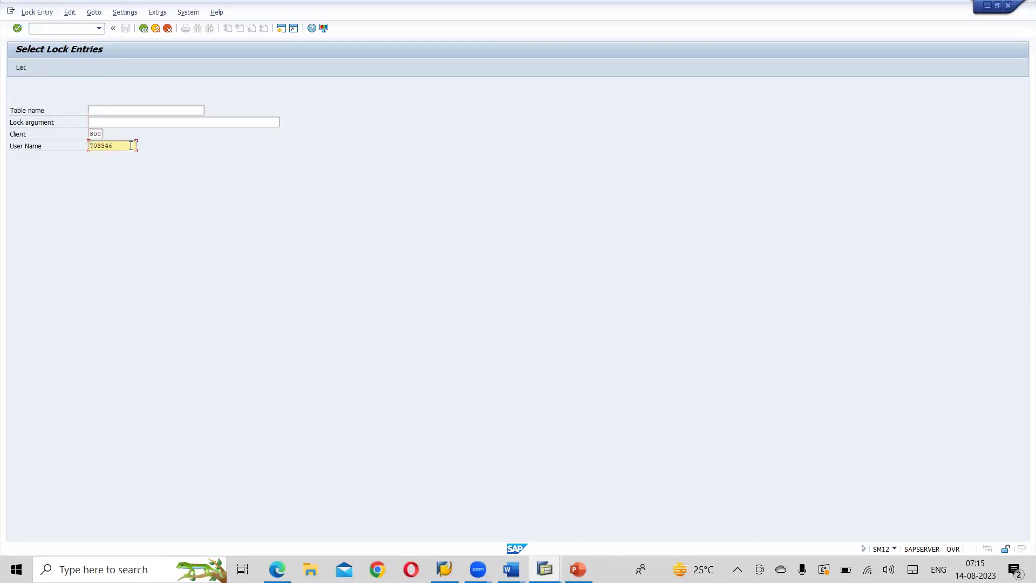
click(16, 72)
click(20, 69)
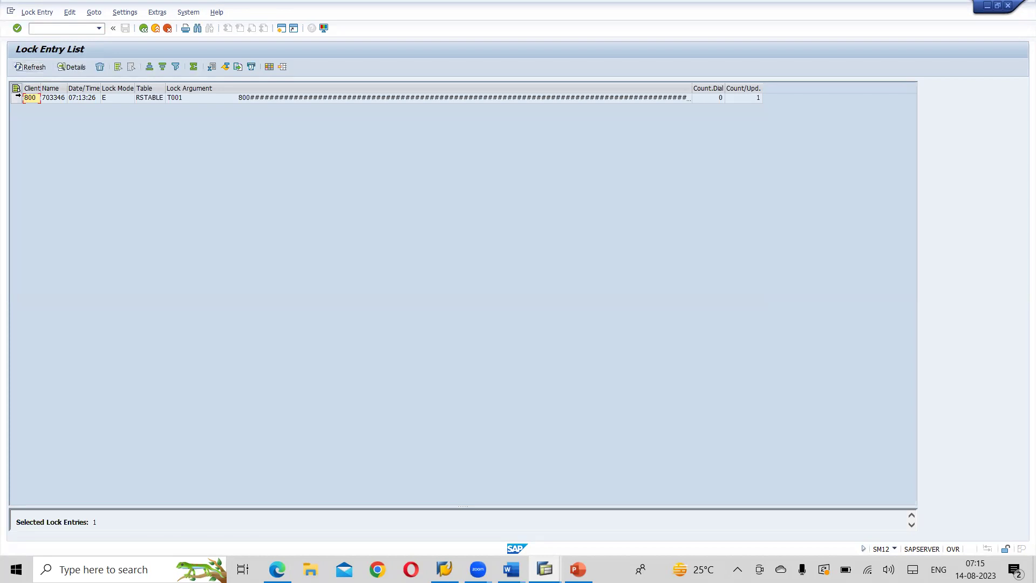
Step: Delete the T001 lock entry and return to the IMG window
click(16, 98)
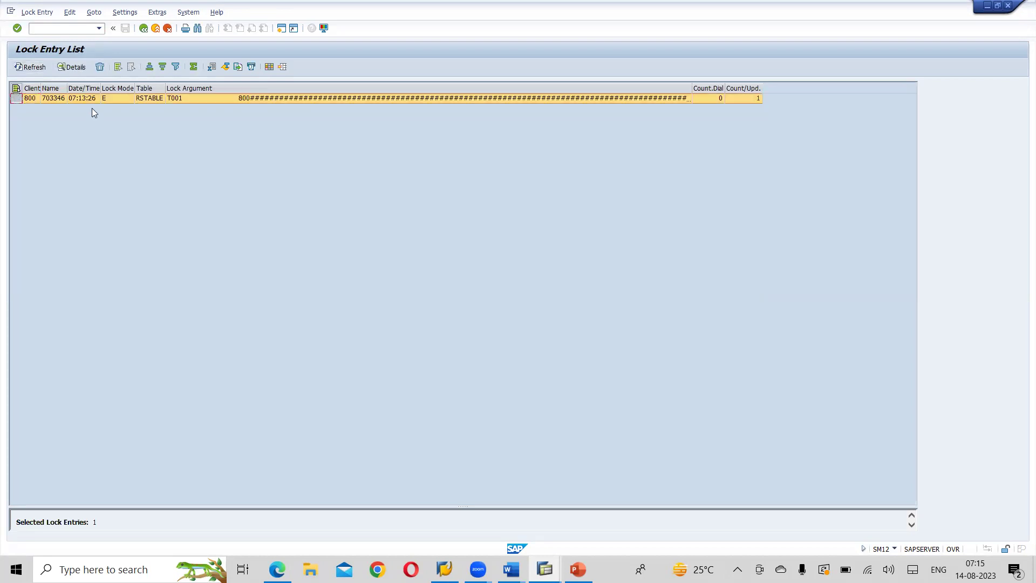
click(102, 70)
click(147, 198)
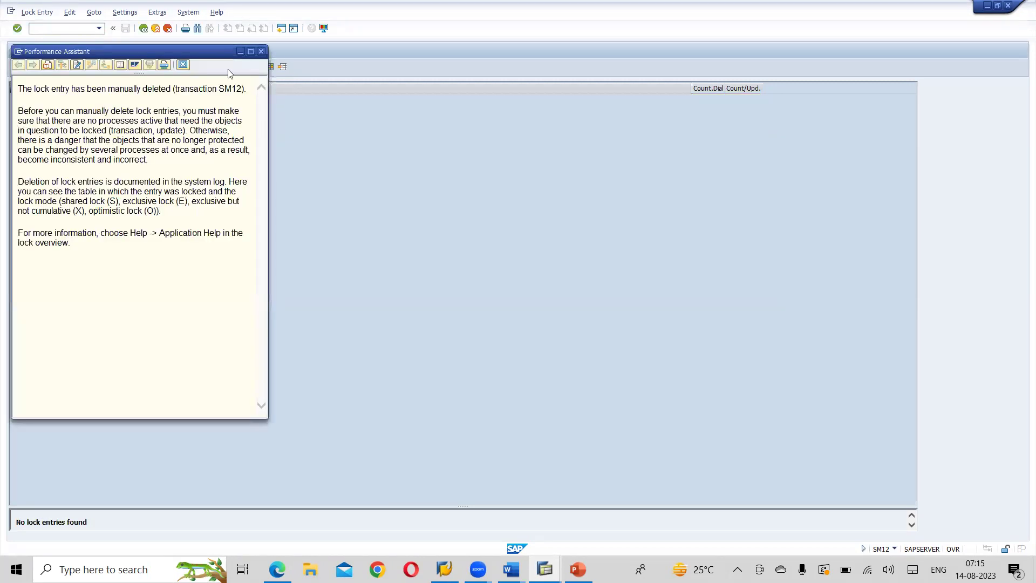
click(262, 52)
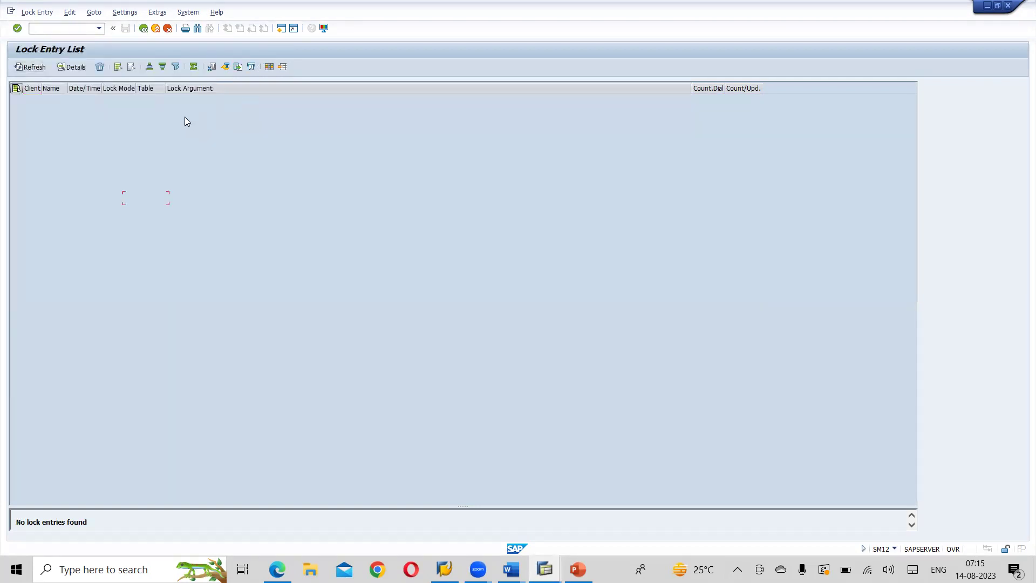
key(alt+Tab)
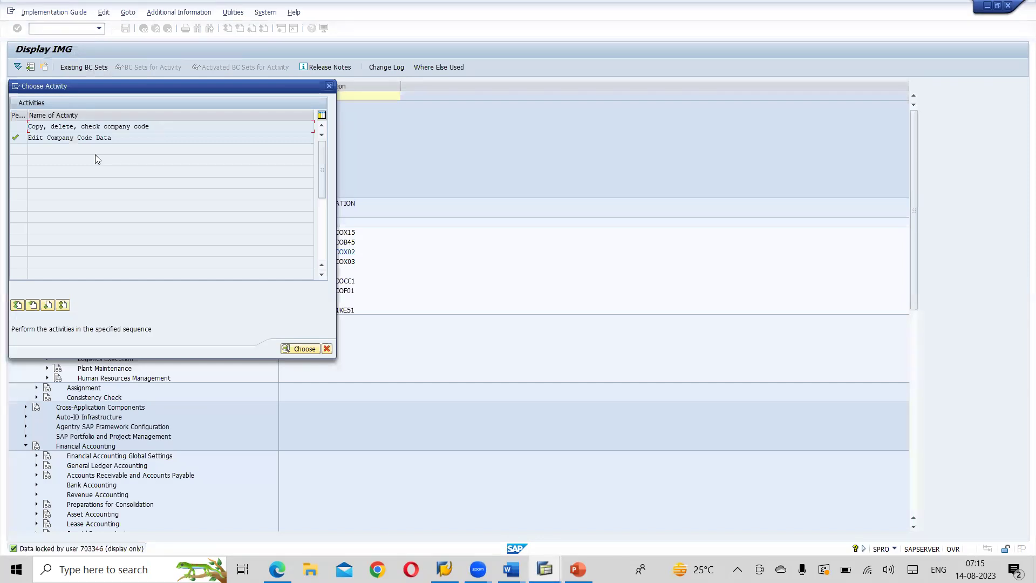
Step: Open the 256-entry Company Code overview and start a New Entries form
double_click(64, 139)
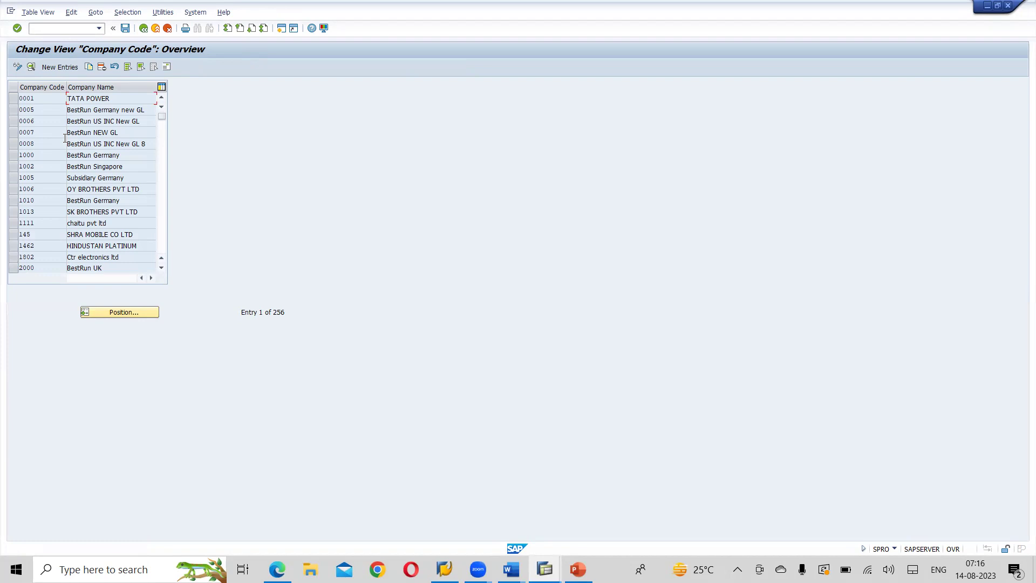
click(55, 68)
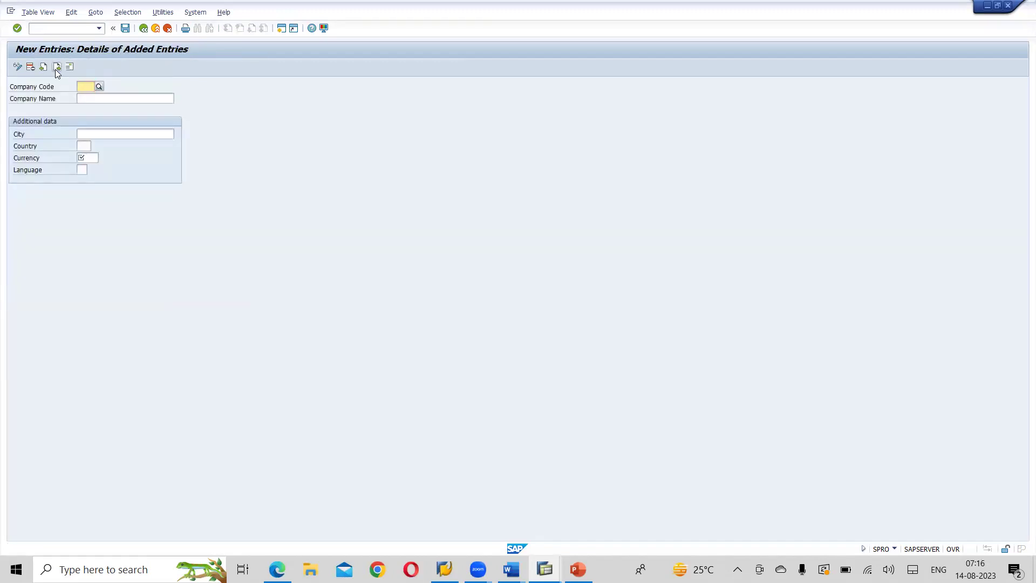
key(alt+Tab)
key(alt+Tab)
key(alt+Tab)
key(alt+Tab)
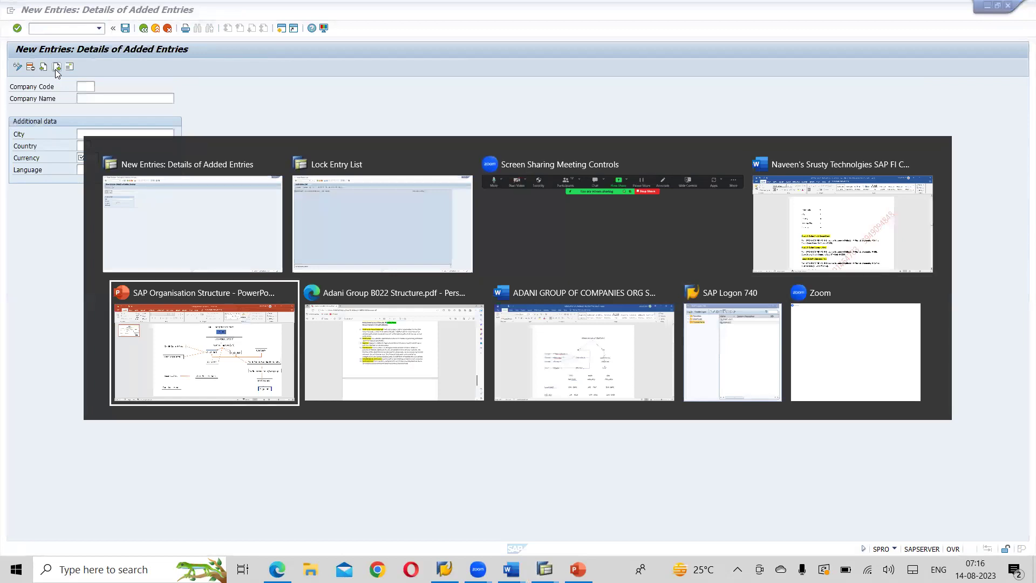
Step: Cycle through the open windows looking for the org structure notes
key(alt+Tab)
key(alt+Tab)
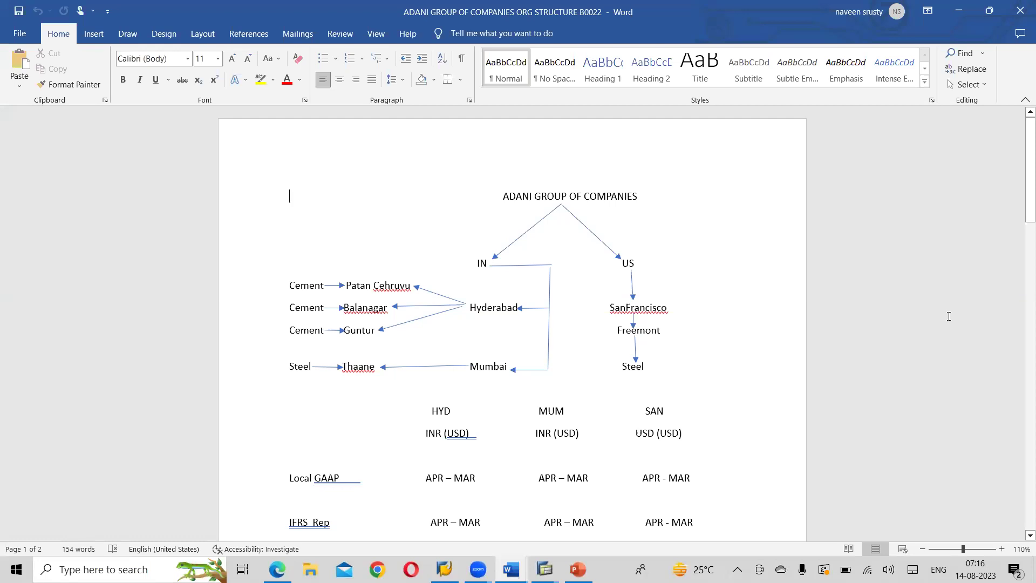
drag(1022, 183, 1022, 469)
key(alt+Tab)
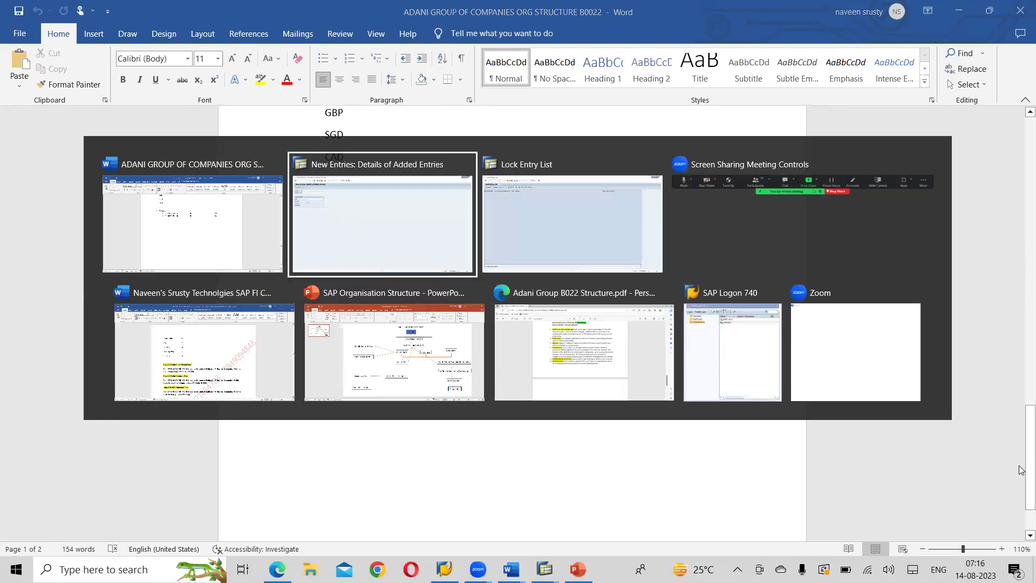
key(alt+shift+Tab)
key(alt+Tab)
key(alt+Tab)
key(alt+Tab)
key(alt+Tab)
key(alt+Tab)
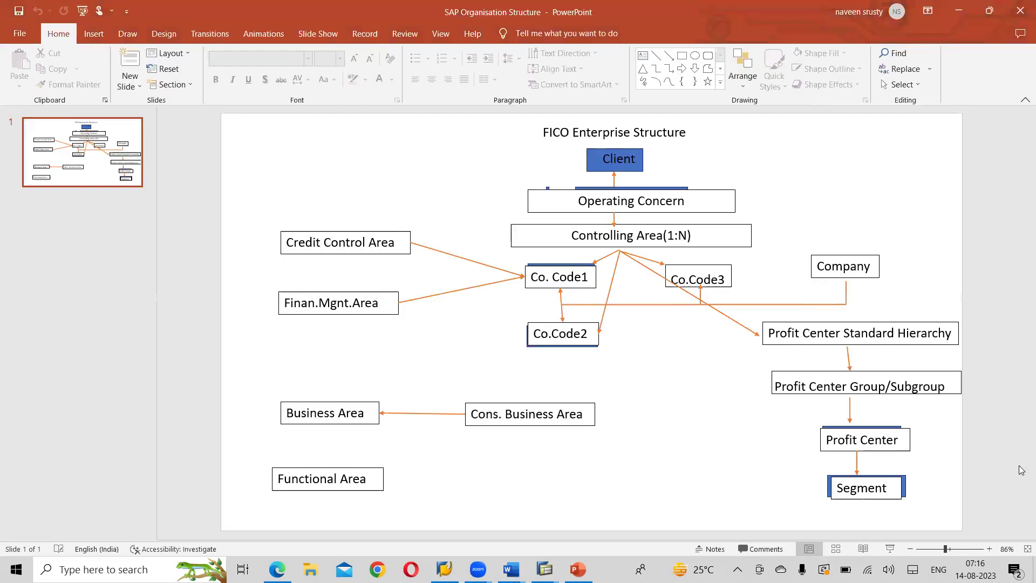
key(alt+Tab)
key(alt+Tab)
key(alt+Tab)
key(alt+Tab)
key(alt+Tab)
key(alt+Tab)
key(alt+shift+Tab)
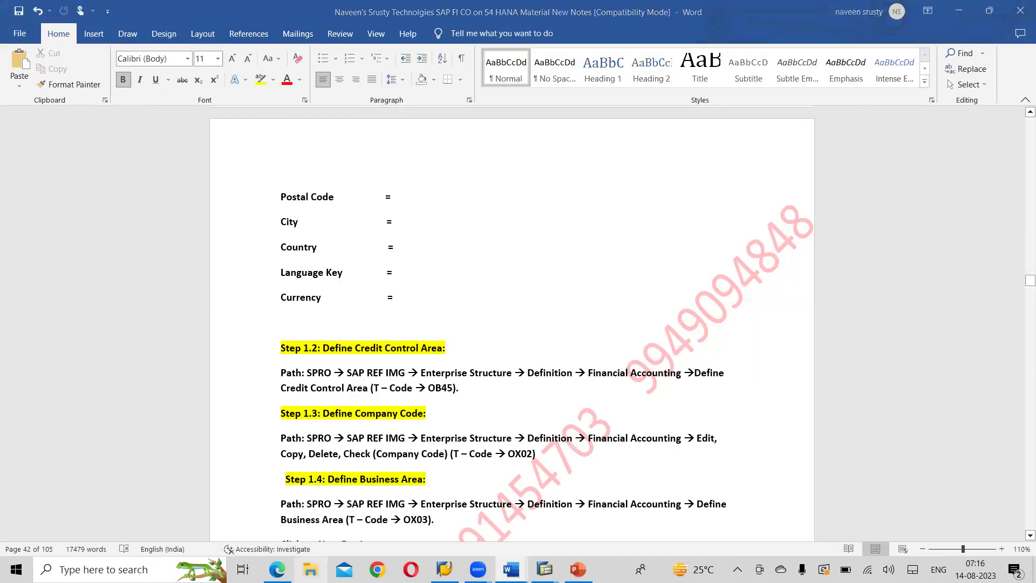
Step: Open ADANI GROUP OF COMPANIES ORG STRUCTURE B0022 from File Explorer's Recent files
key(super+e)
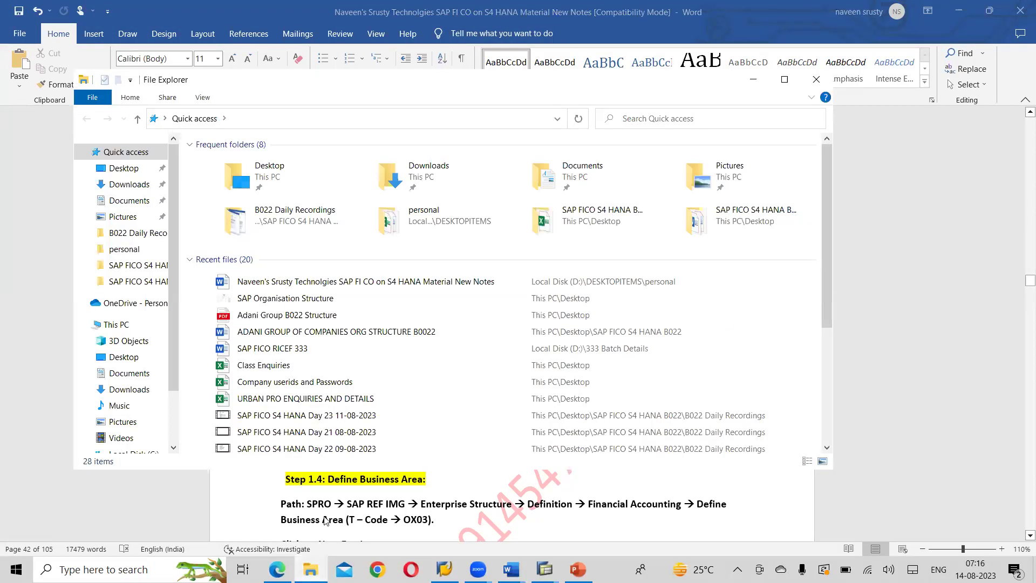
double_click(366, 334)
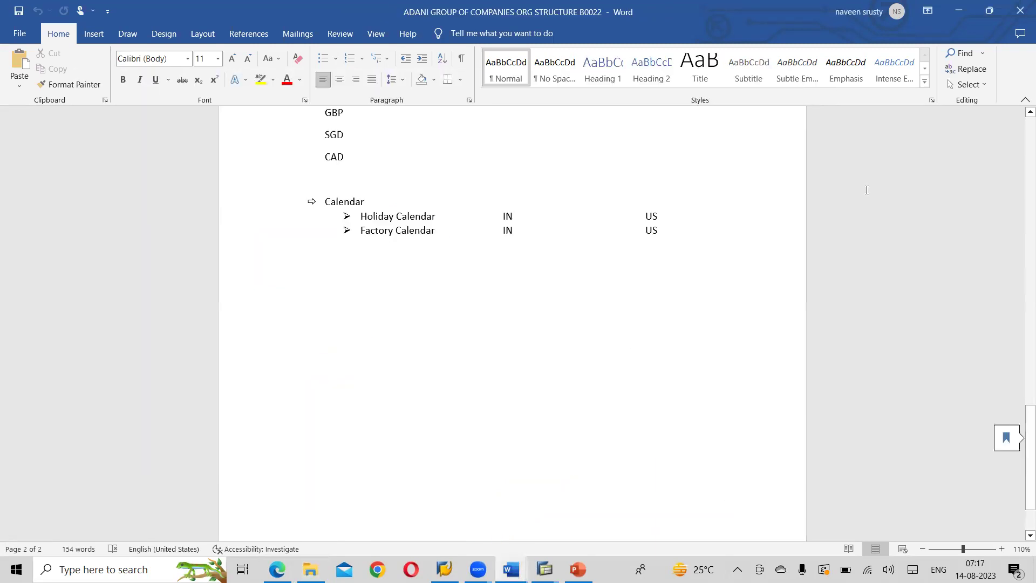
drag(1023, 456, 1022, 360)
key(alt+Tab)
key(Escape)
key(alt+Tab)
key(alt+Tab)
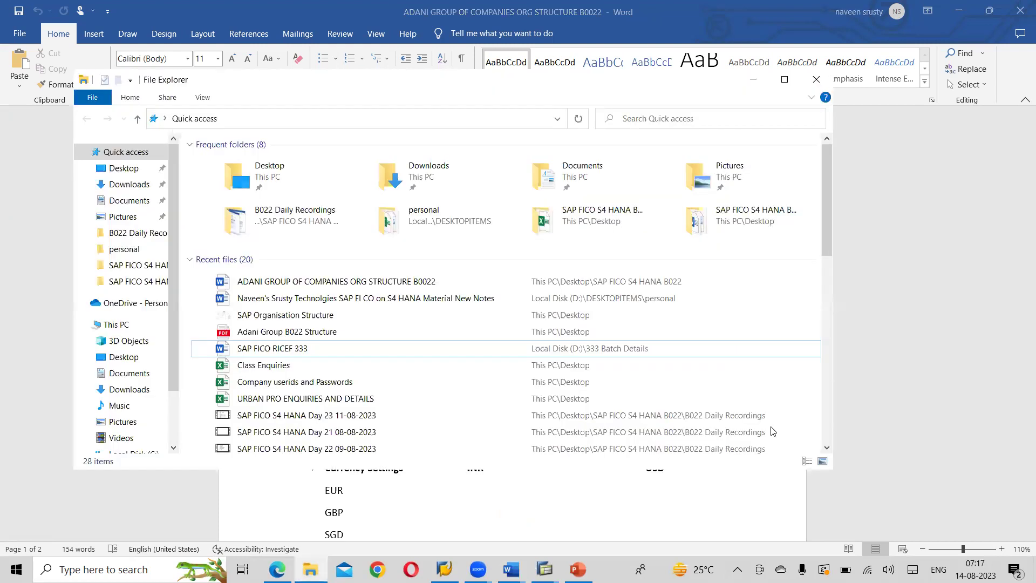
drag(827, 249, 826, 274)
Step: Open the ADANI GROUP FICO ENTERPRISE STRUCTURE notes at the page 5 company code list, then return to SAP
double_click(379, 397)
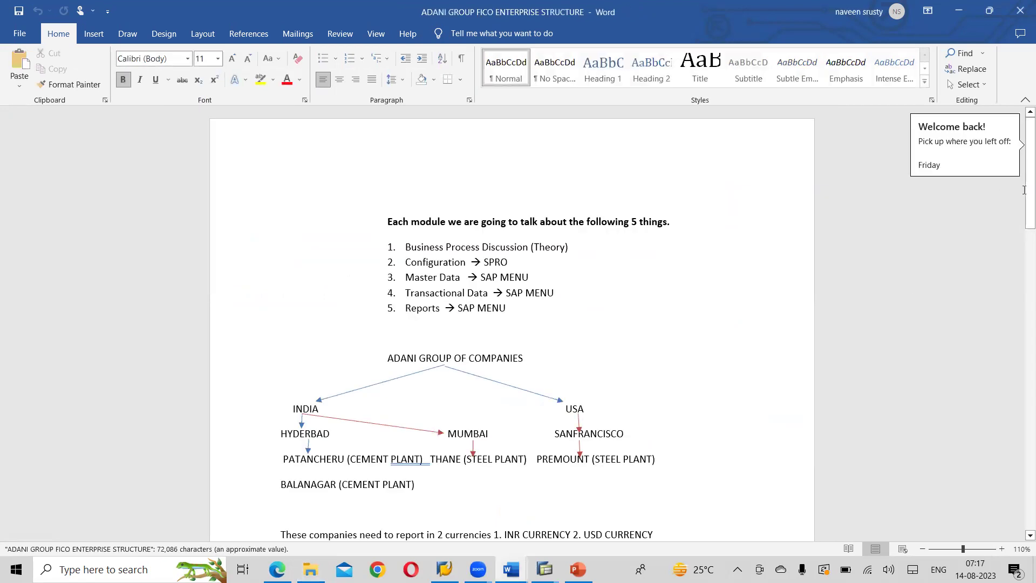
drag(1022, 208, 1022, 394)
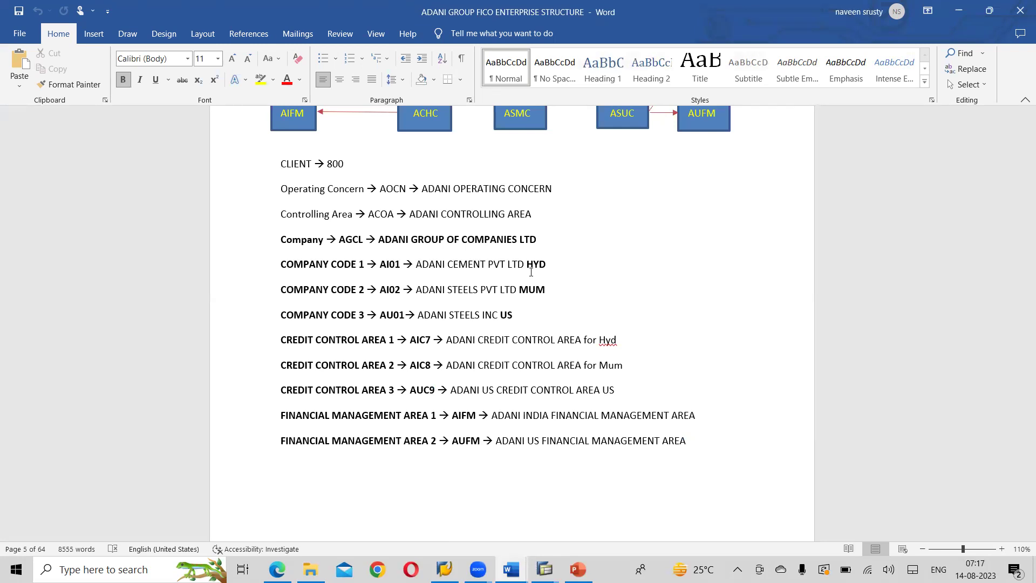
key(alt+Tab)
key(alt+Tab)
key(alt+Tab)
key(alt+Tab)
key(alt+Tab)
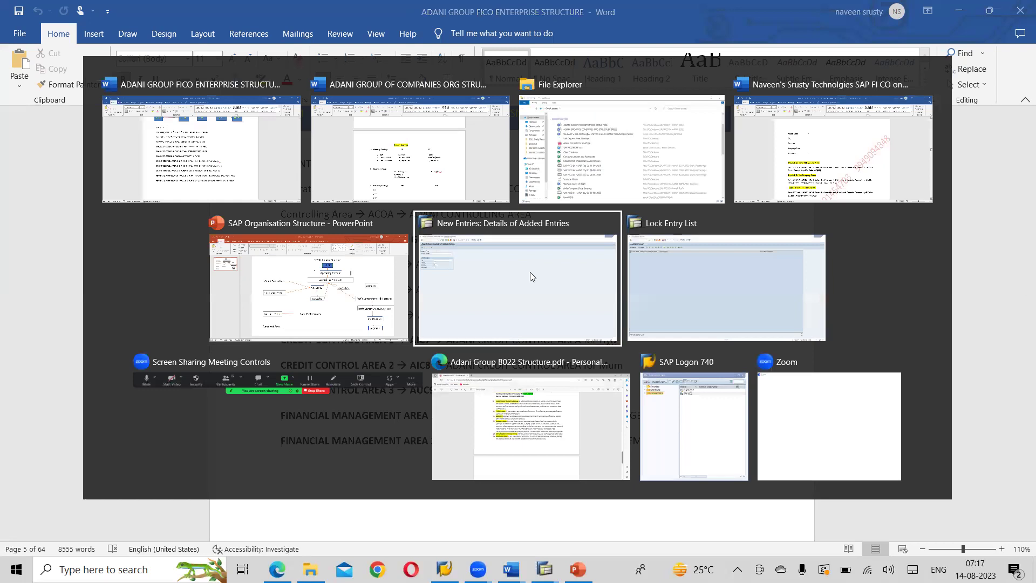
click(530, 273)
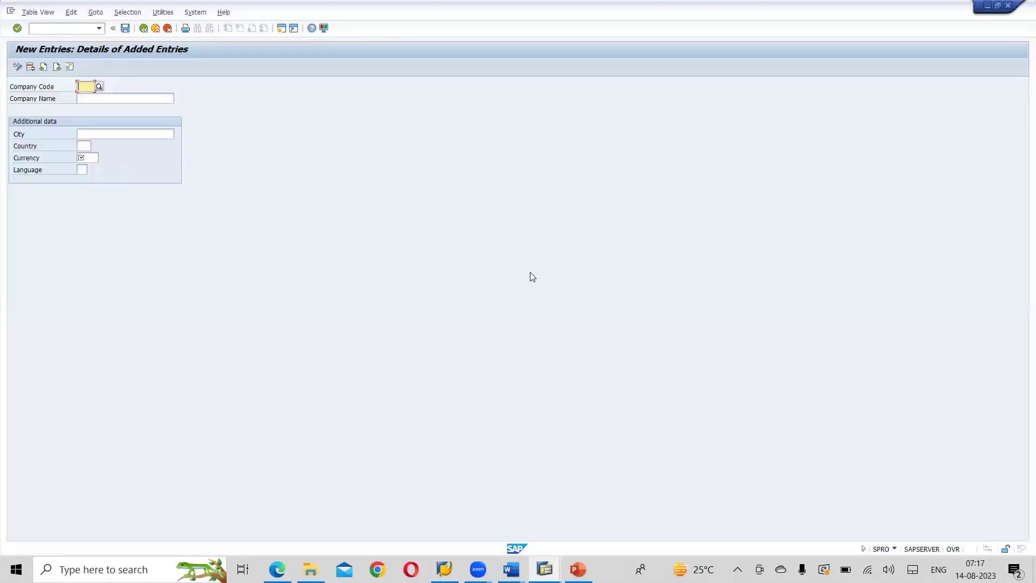
Step: Check SAP New Entries for existing AI-prefixed company codes, then go back to the FICO notes
key(alt+Tab)
key(alt+Tab)
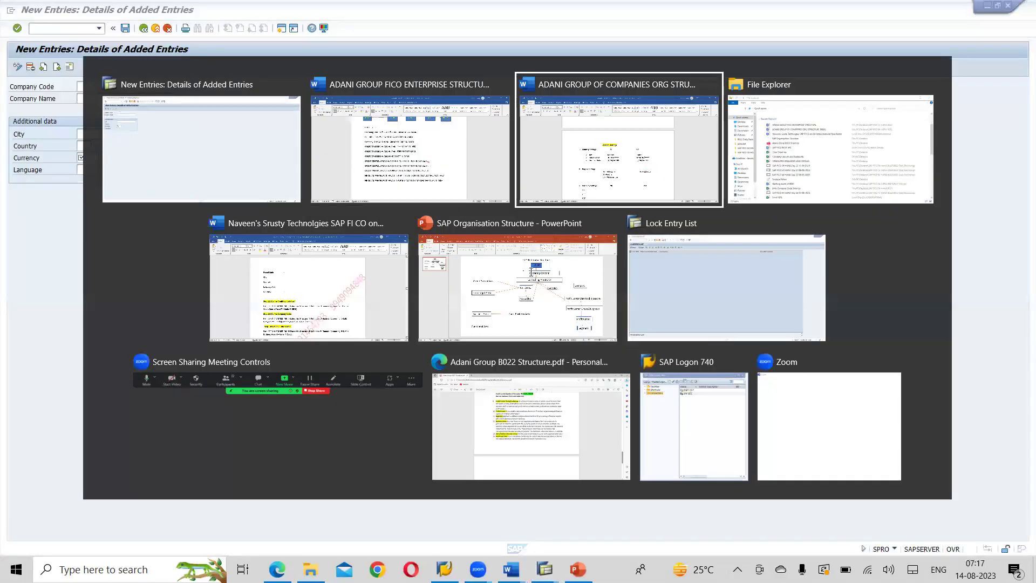
key(alt+Tab)
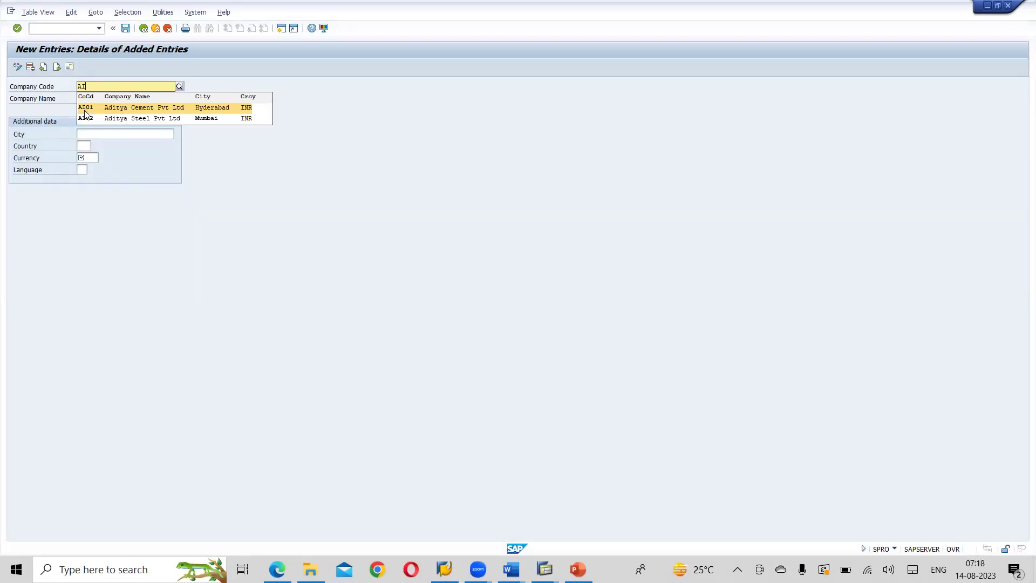
key(alt+Tab)
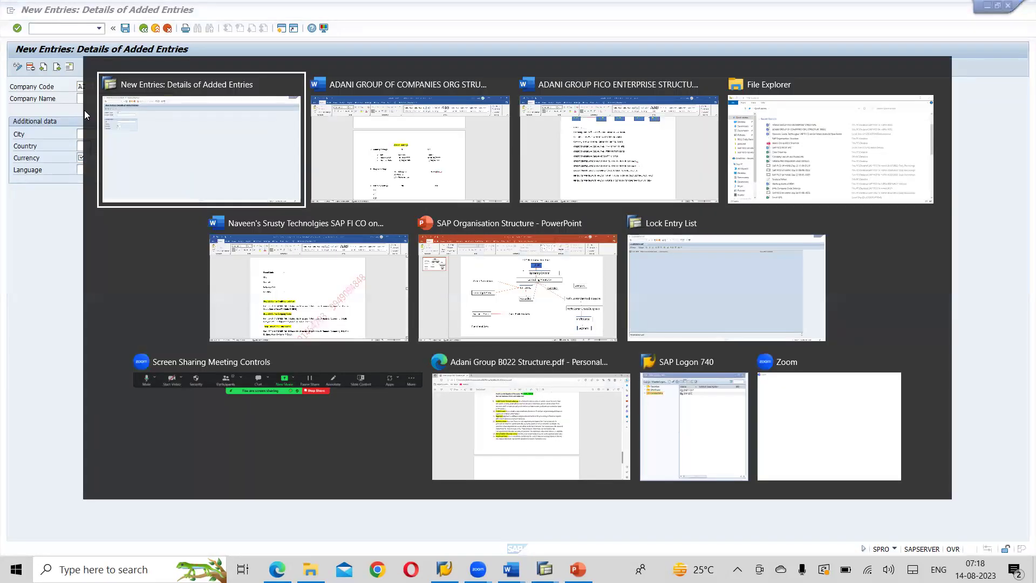
key(alt+Tab)
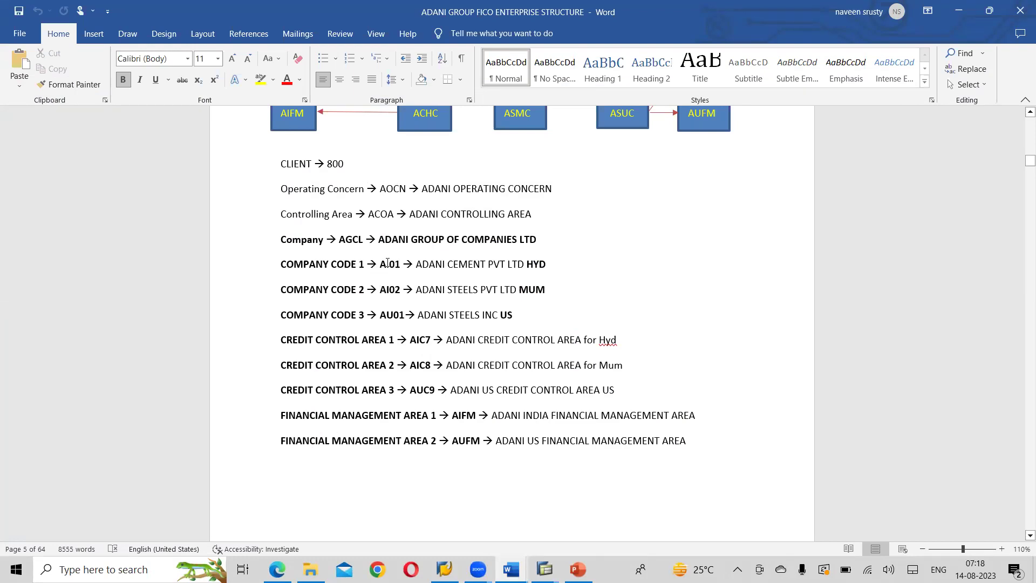
Step: Rename company codes AI01, AI02 and AU01 to DI01, DI02 and DU01
key(BackSpace)
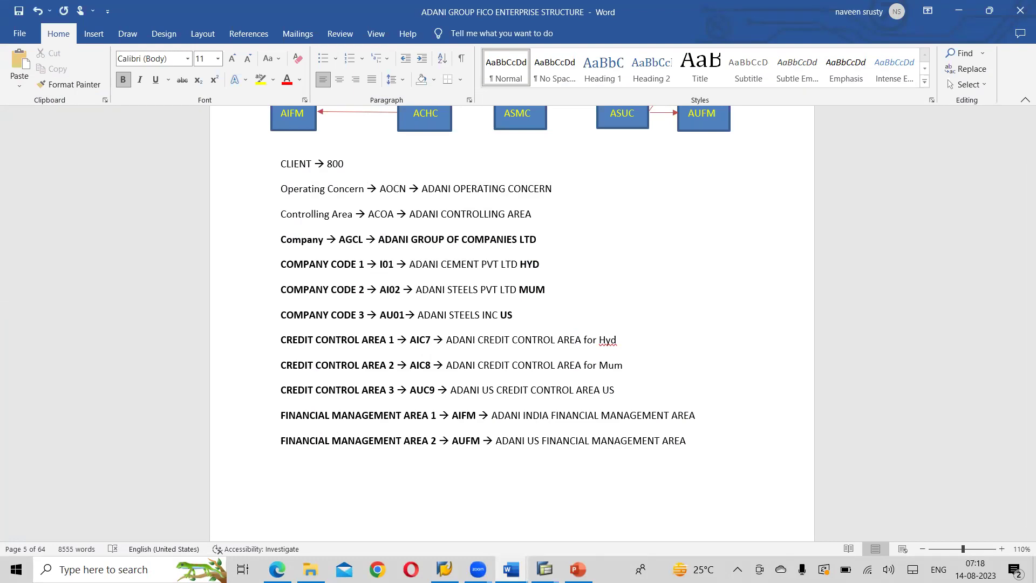
text(D)
click(387, 289)
key(BackSpace)
text(D)
key(Down)
key(BackSpace)
text(D)
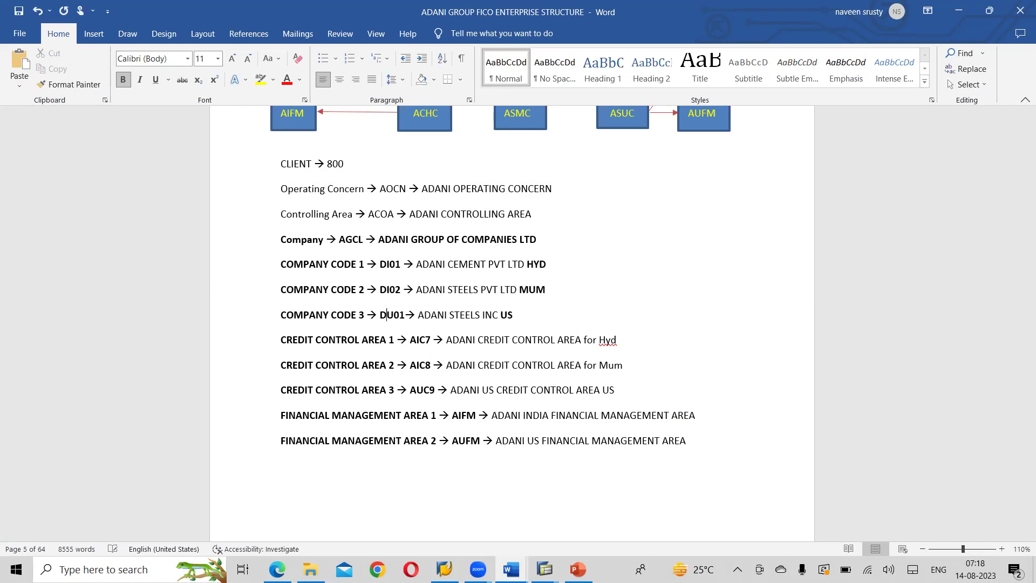
Step: Rename credit control areas AIC7, AIC8 and AUC9 to DIC7, DIC8 and DUC9
click(415, 341)
key(BackSpace)
text(D)
key(BackSpace)
text(D)
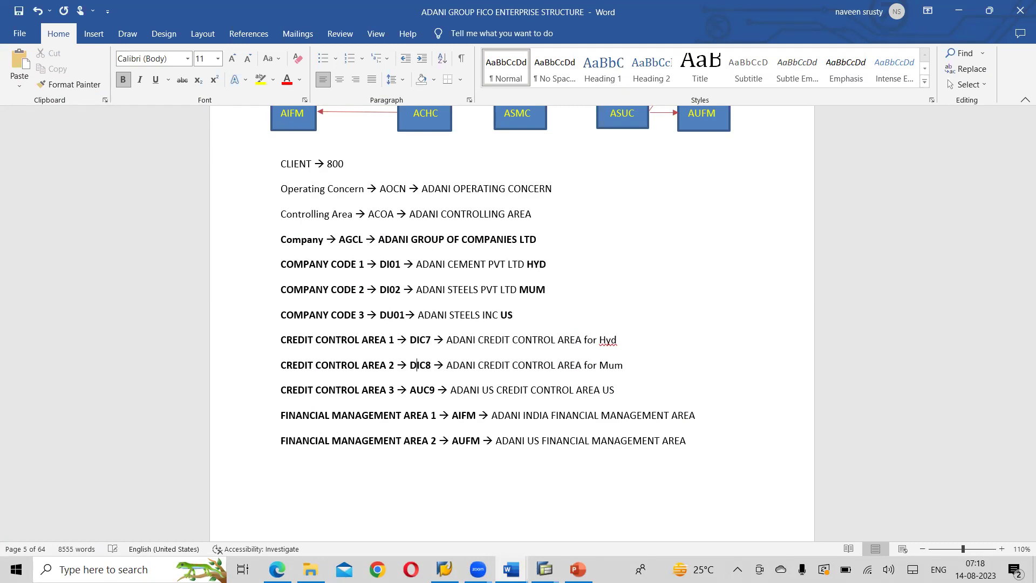
key(BackSpace)
text(D)
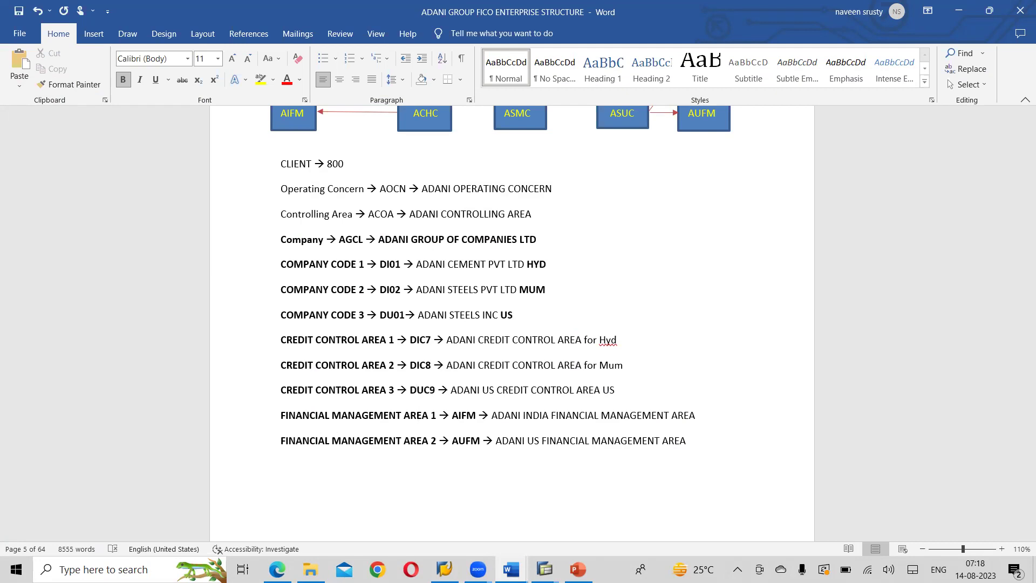
Step: Rename financial management areas to DIFM and DUFM, then try D in SAP's Company Code field
click(450, 415)
key(Right)
key(BackSpace)
text(D)
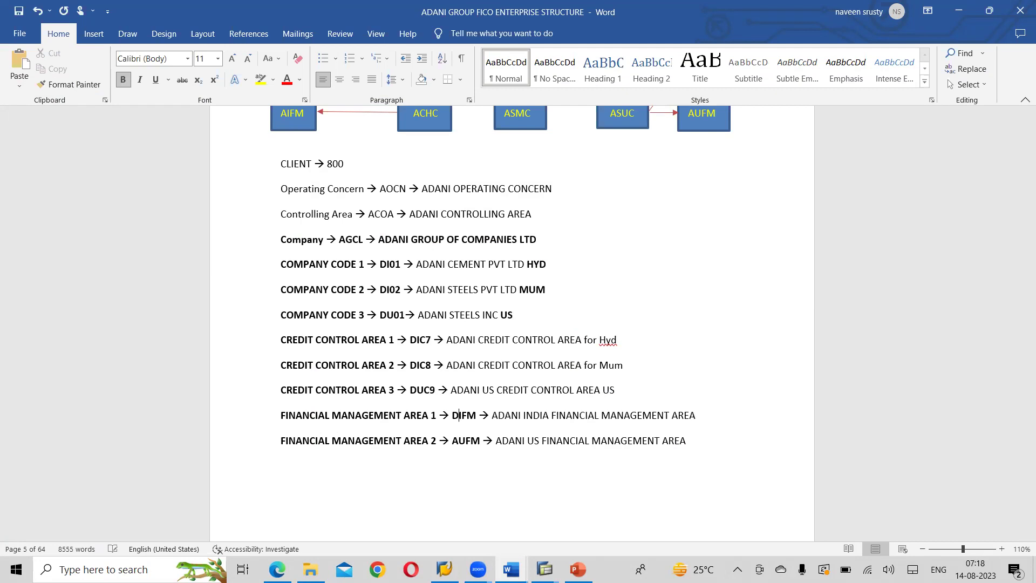
key(Down)
key(BackSpace)
text(D)
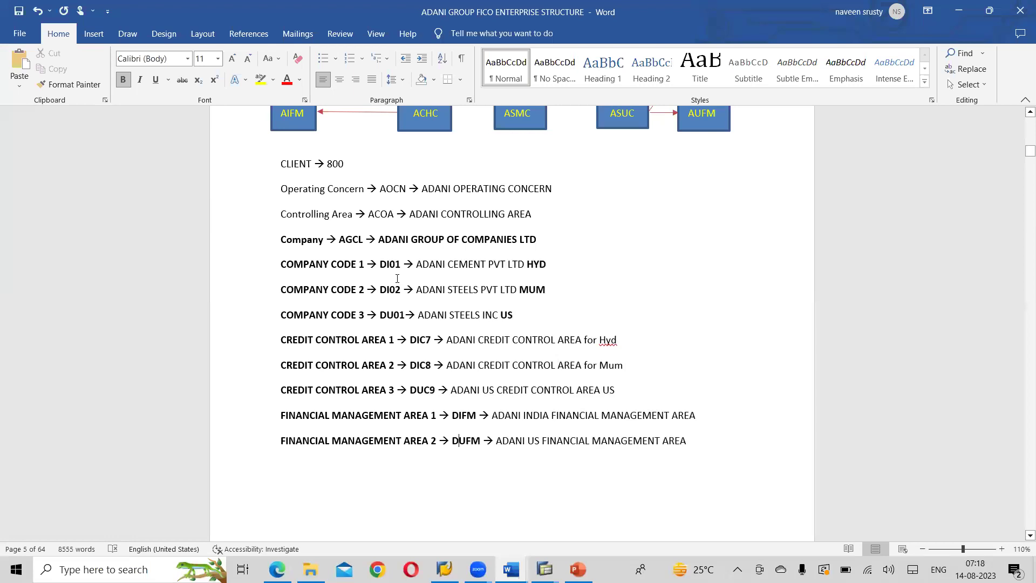
key(alt+Tab)
text(D)
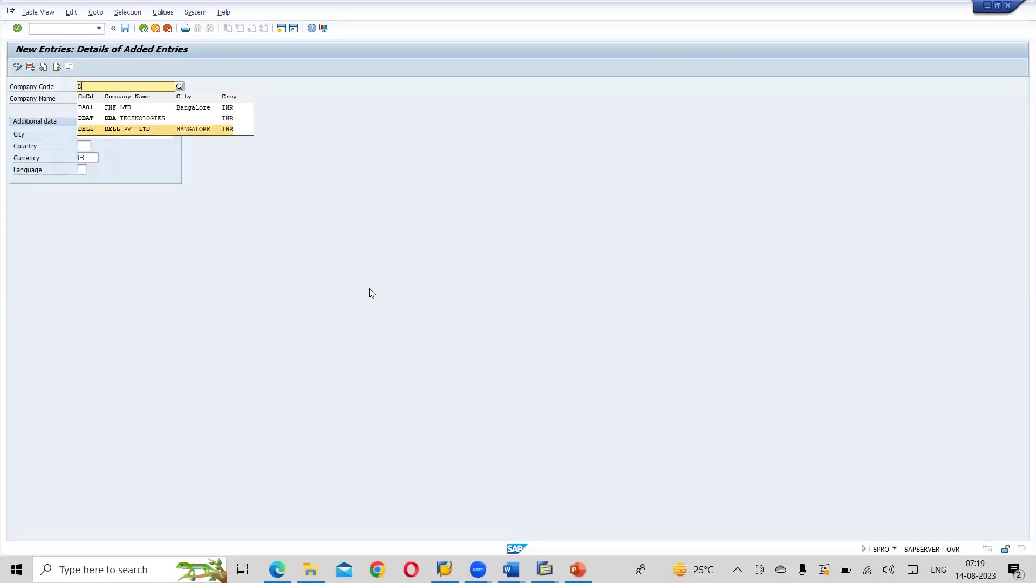
Step: Clear D from the Company Code field and enter G, which returns no existing codes
key(Escape)
key(BackSpace)
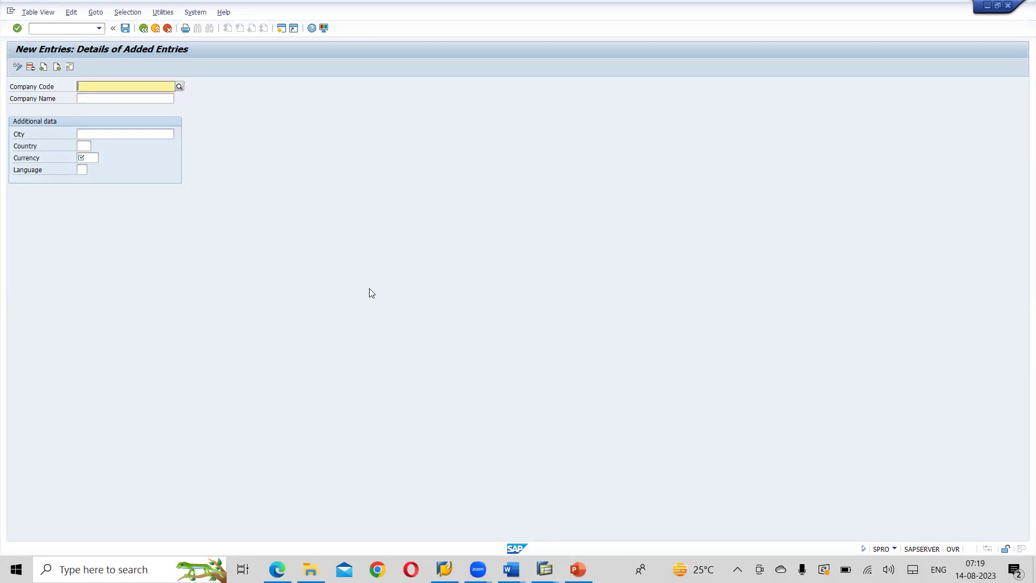
key(Escape)
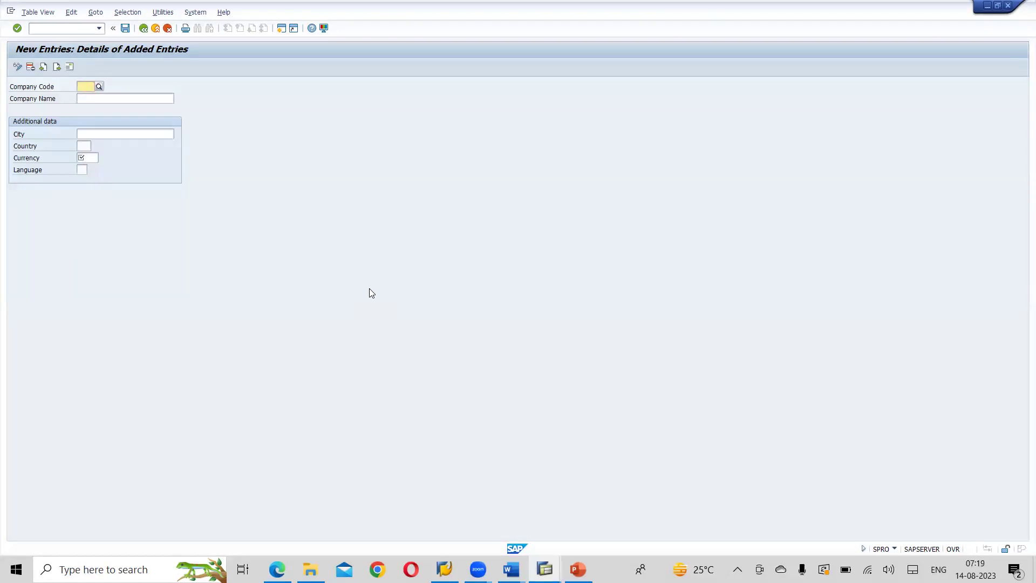
key(alt+Tab)
key(alt+Tab)
key(alt+shift+Tab)
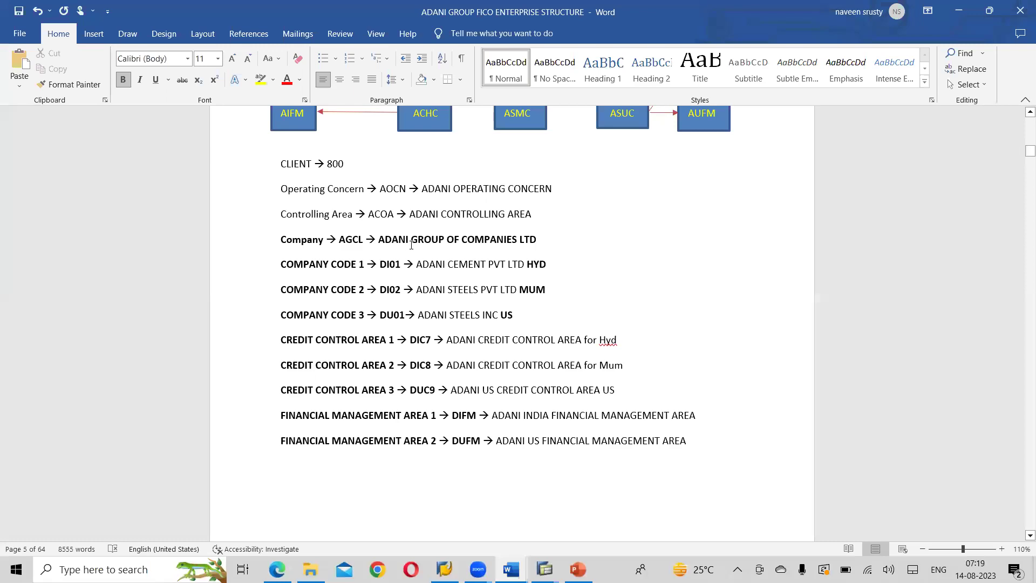
key(alt+Tab)
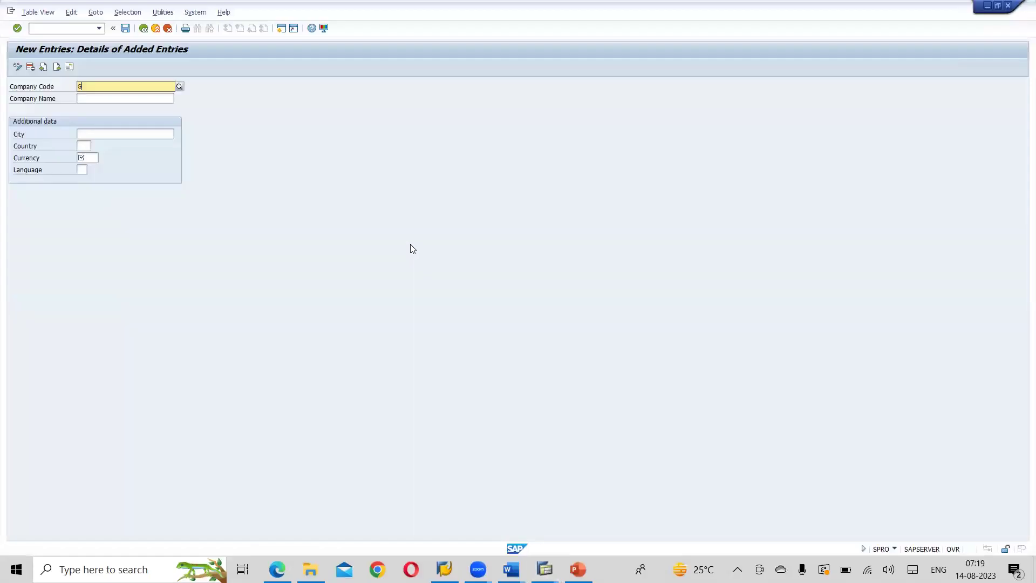
text(G)
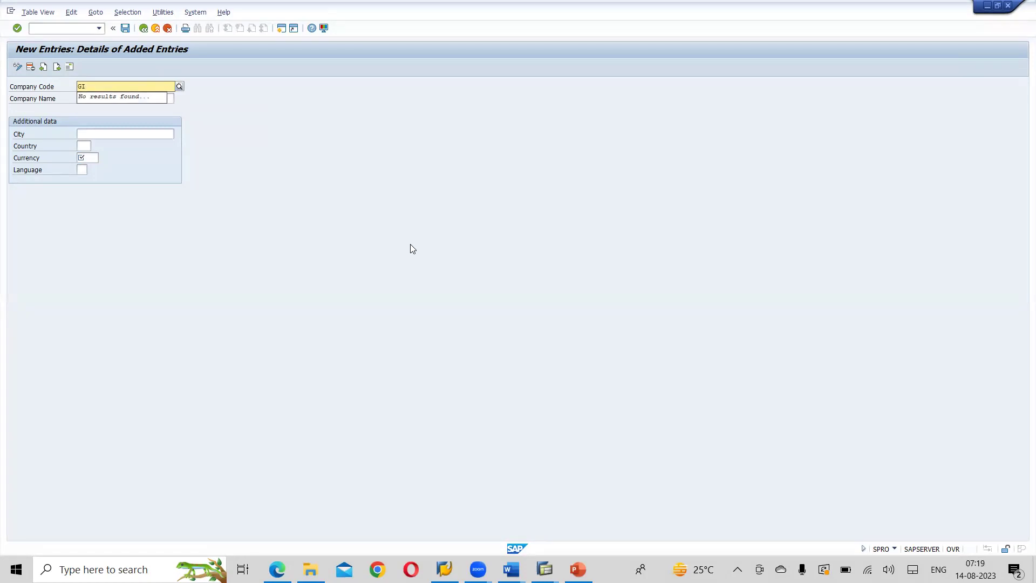
key(alt+Tab)
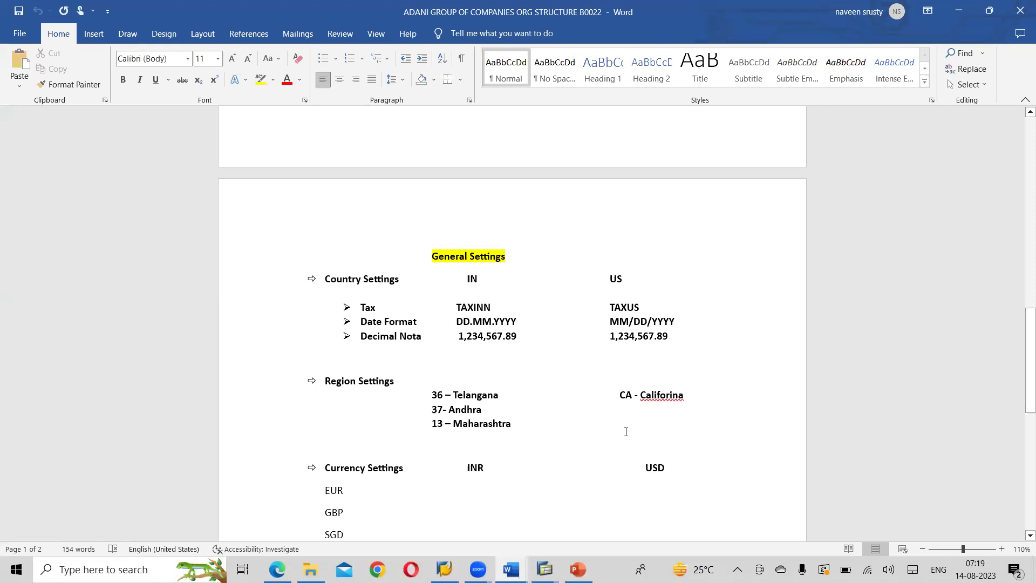
Step: Change company codes DI01, DI02 and DU01 to GI01, GI02 and GU01
drag(1021, 364, 1020, 415)
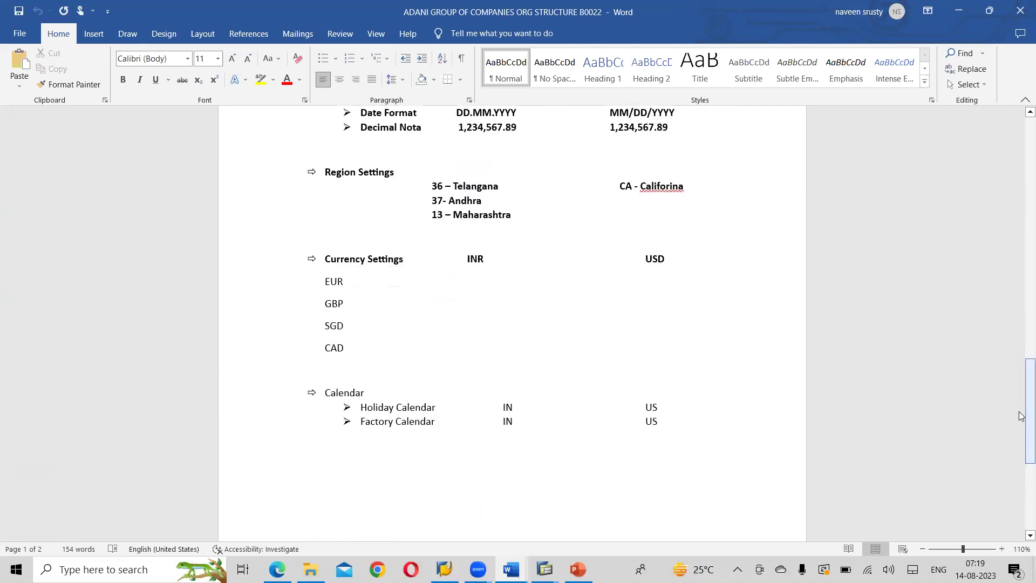
key(alt+Tab)
key(alt+Tab)
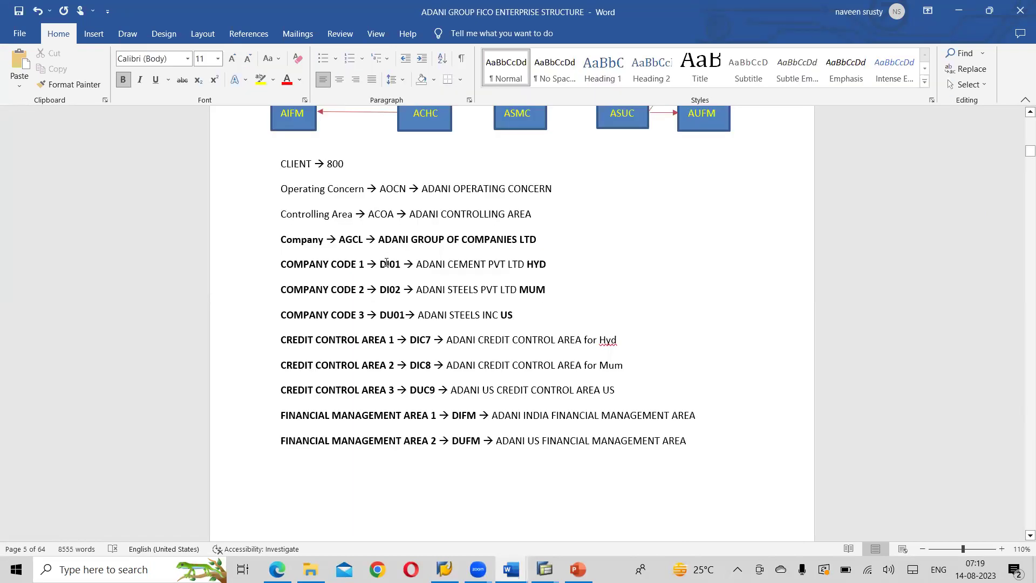
key(BackSpace)
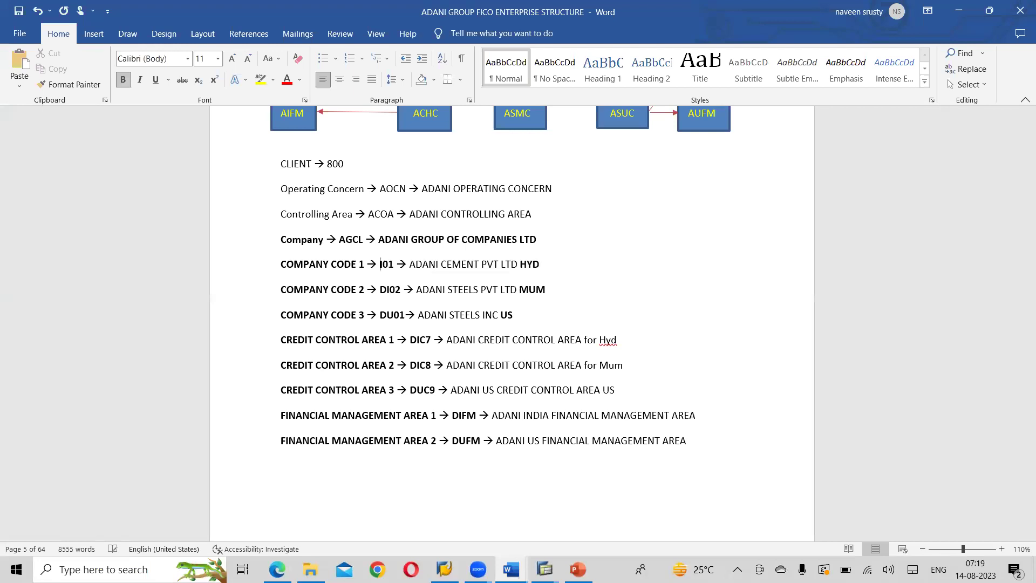
text(G)
key(BackSpace)
text(G)
key(BackSpace)
text(G)
Step: Change credit control areas DIC7, DIC8 and DUC9 to GIC7, GIC8 and GUC9
key(Down)
key(Right)
key(Right)
key(Right)
key(Right)
key(Right)
key(BackSpace)
text(G)
key(BackSpace)
text(G)
key(BackSpace)
text(G)
Step: Change financial management areas DIFM and DUFM to GIFM and GUFM
key(Down)
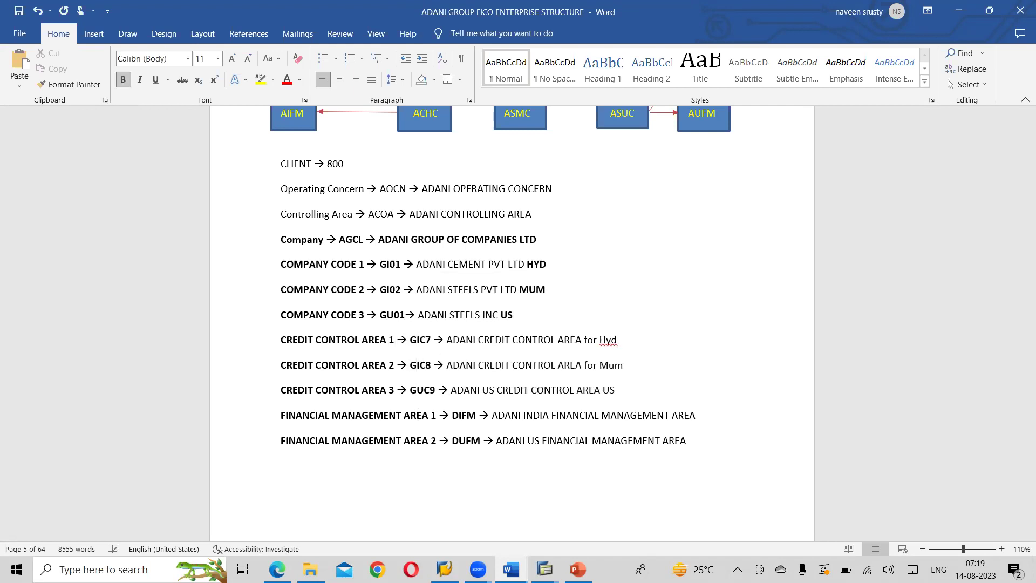
key(Right)
key(Right)
key(Right)
key(Right)
key(Right)
key(Right)
key(Right)
key(Right)
key(BackSpace)
text(G)
key(Down)
key(BackSpace)
text(G)
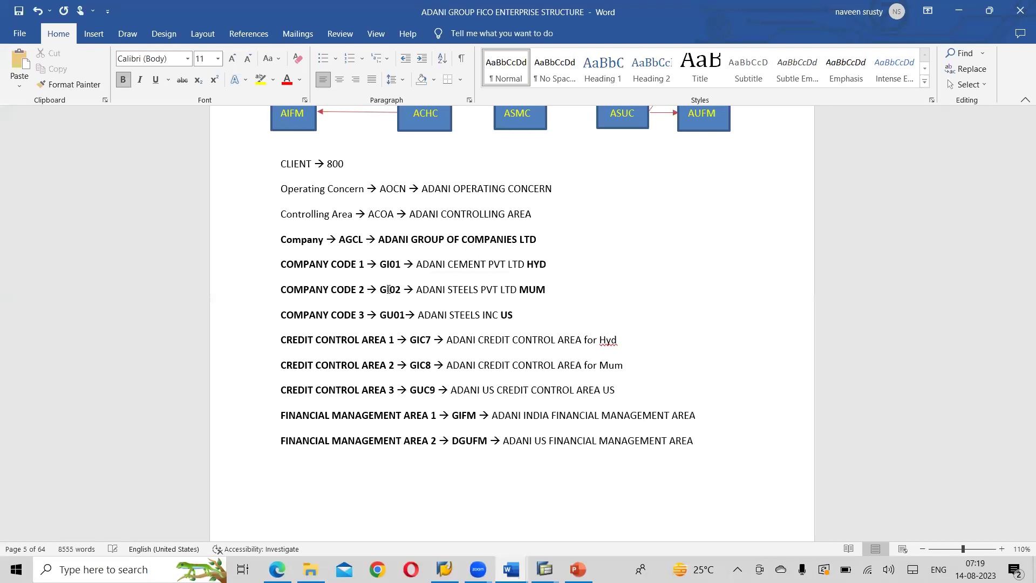
key(alt+Tab)
key(alt+Tab)
key(Tab)
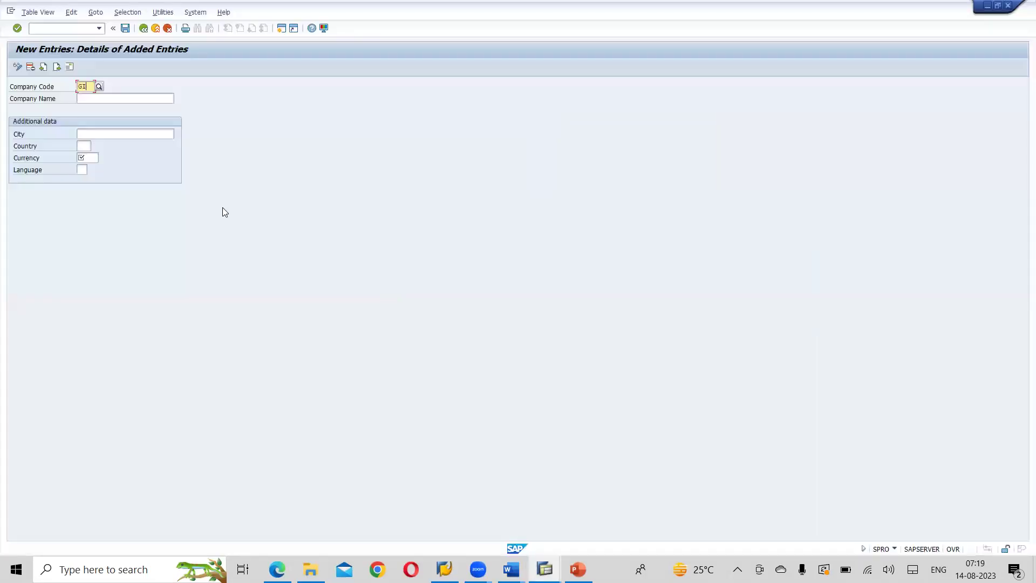
Step: Fill in code GI01, name 'Adani Cements Pvt. Ltd.', city Hyderabad and country IN
text(01)
click(128, 98)
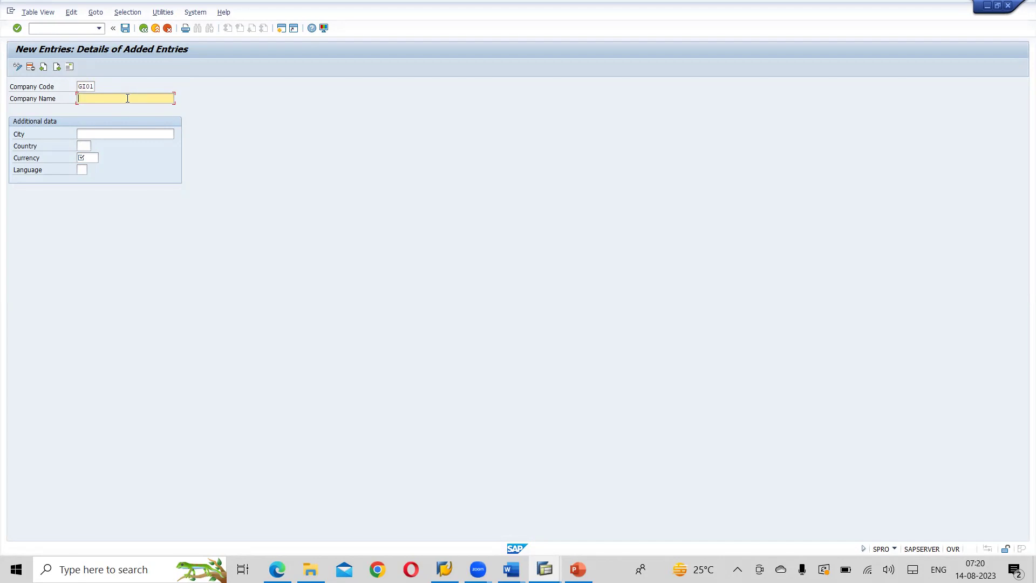
text(Adani Cements Pvt. Ltd.)
click(119, 130)
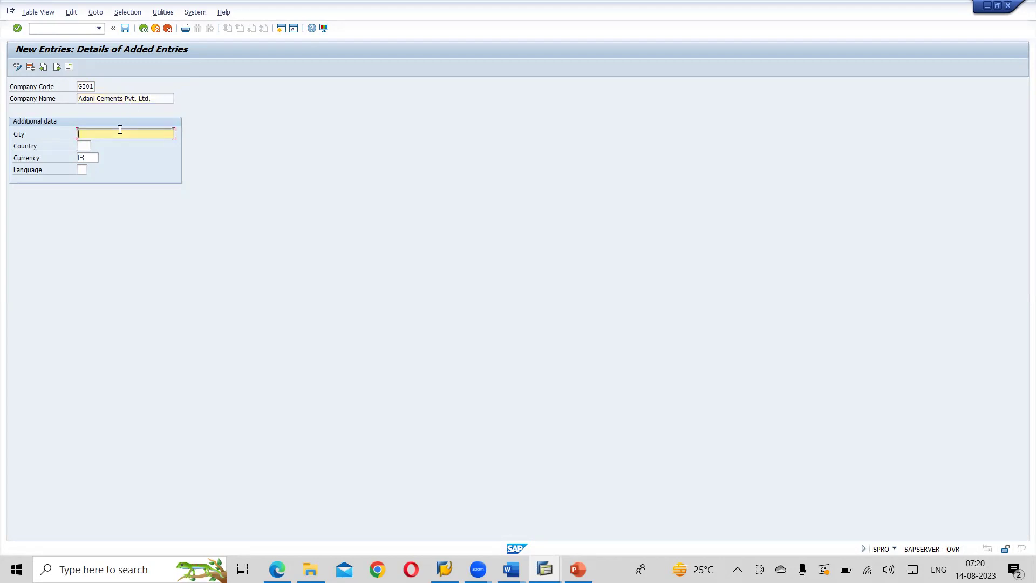
text(Hyderabad)
key(Tab)
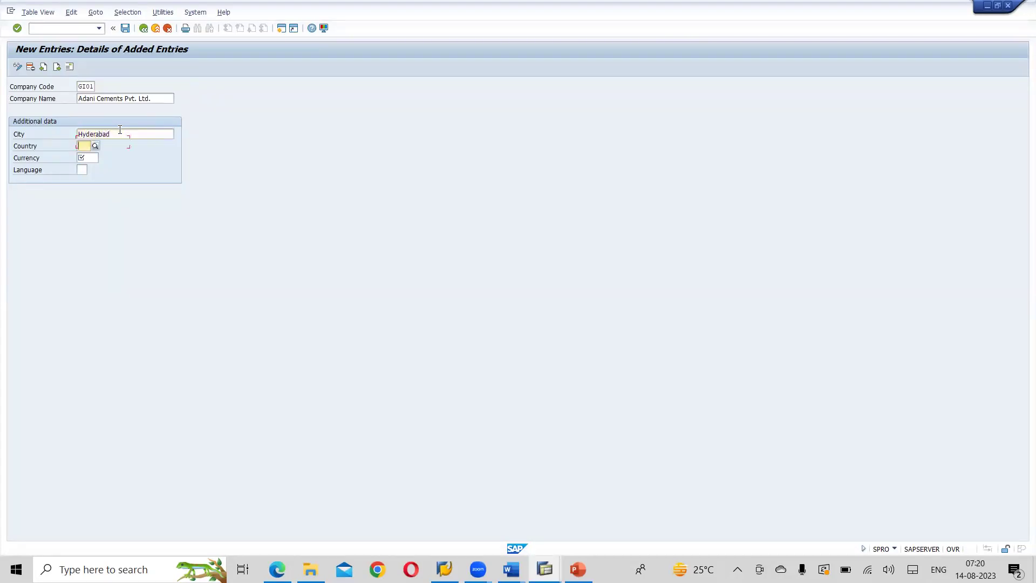
text(IN)
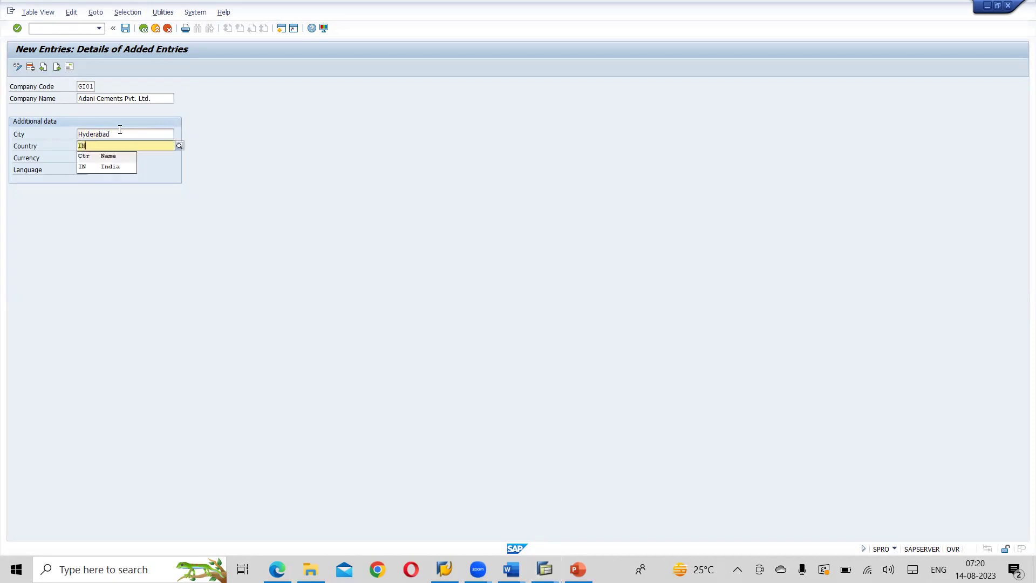
key(Tab)
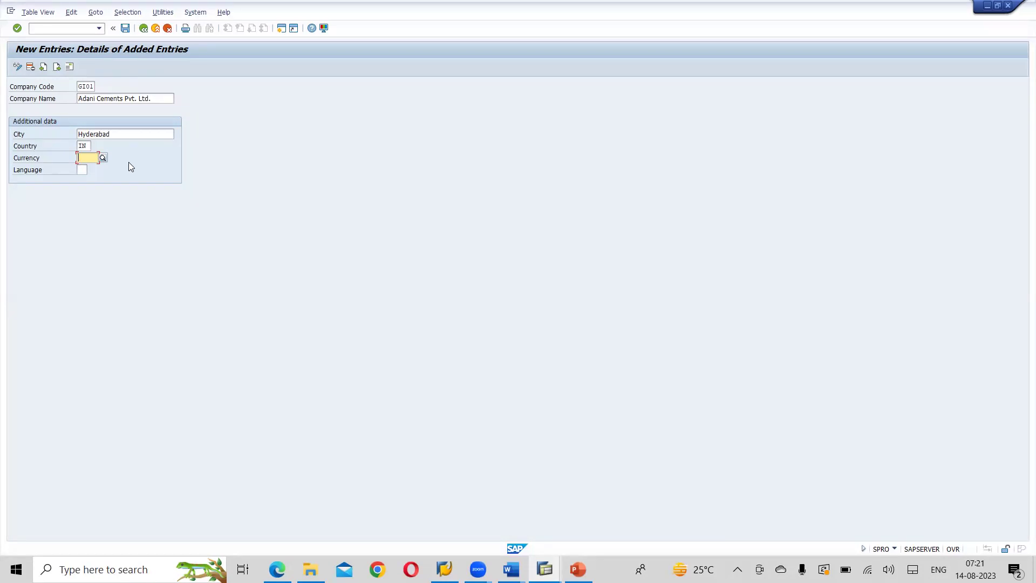
Step: Choose Indian Rupee (INR) as GI01's currency and EN as its language
text(INR)
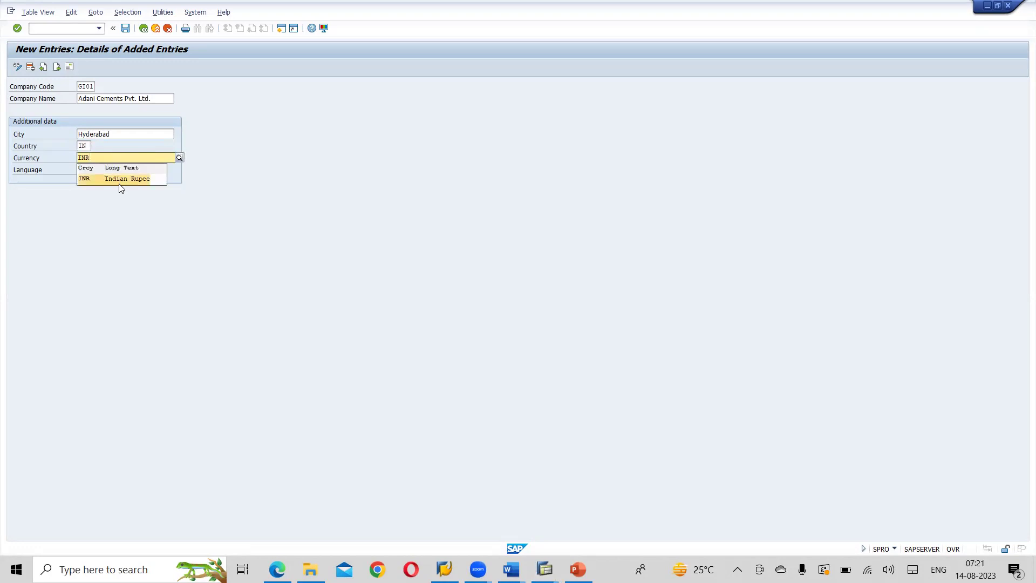
click(119, 183)
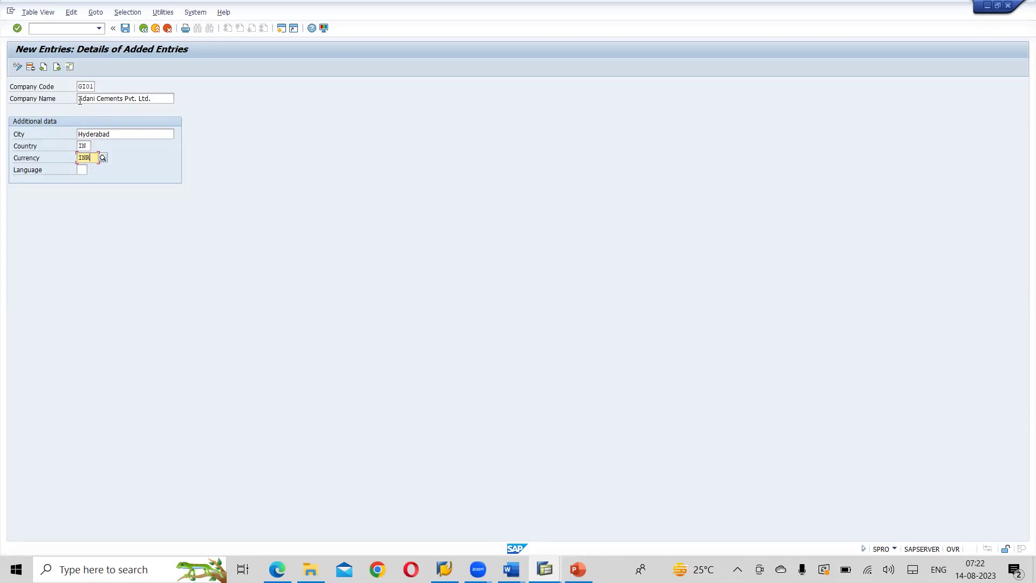
click(84, 171)
text(EN)
Step: Save GI01, then set its address title to Company and name to 'Adani Cements Private Limited'
click(126, 28)
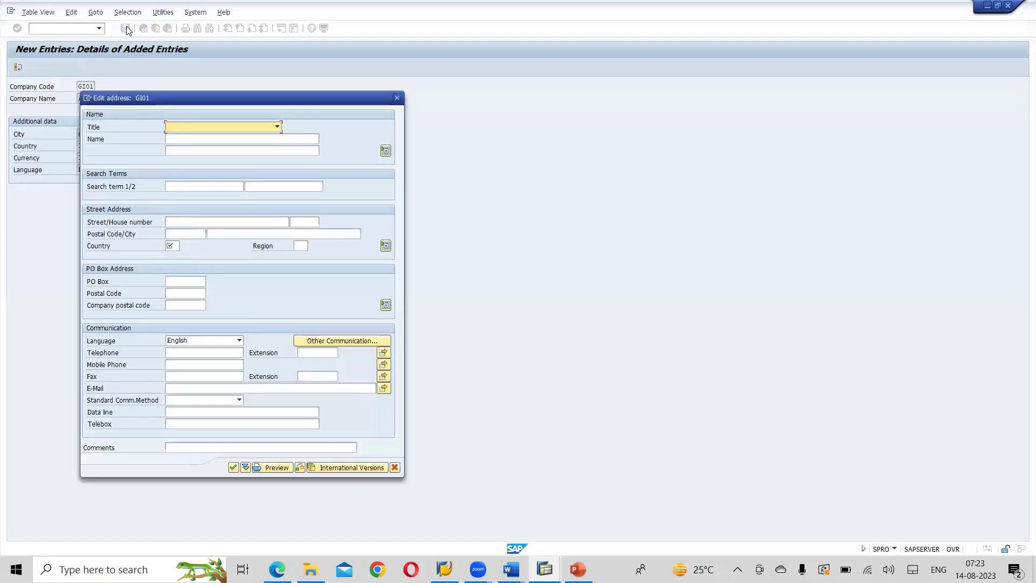
click(277, 127)
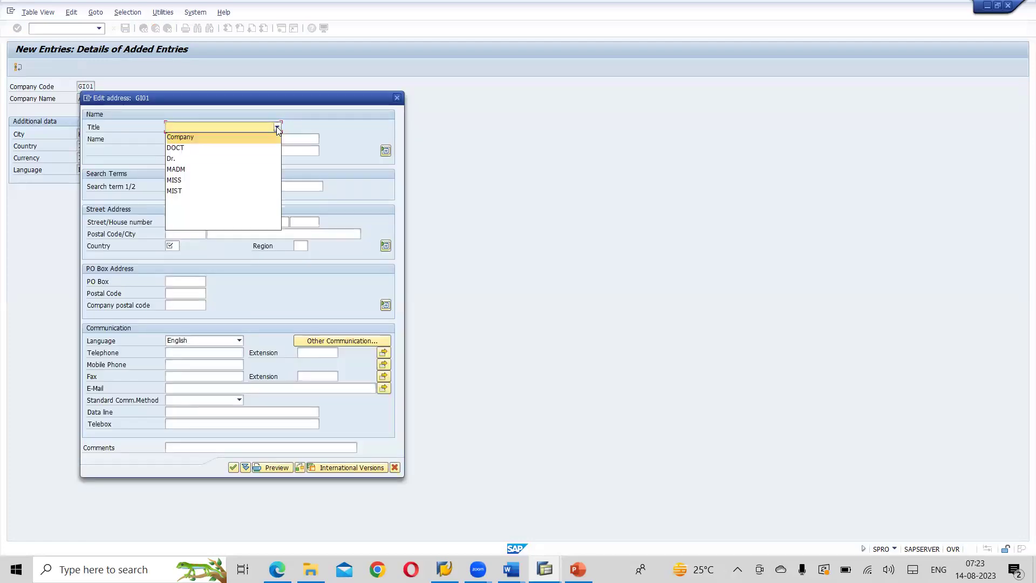
click(212, 138)
click(203, 138)
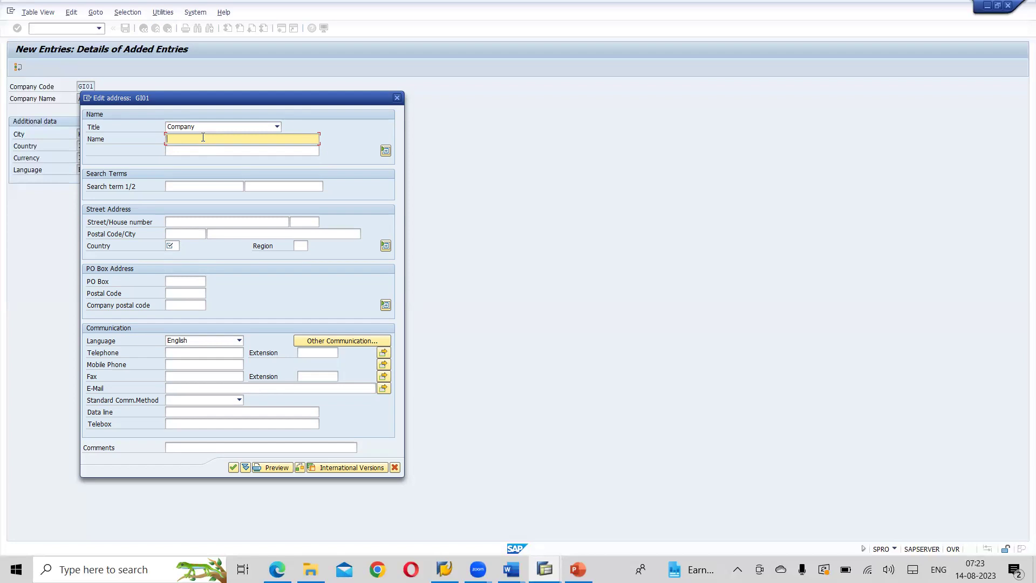
drag(255, 102, 424, 110)
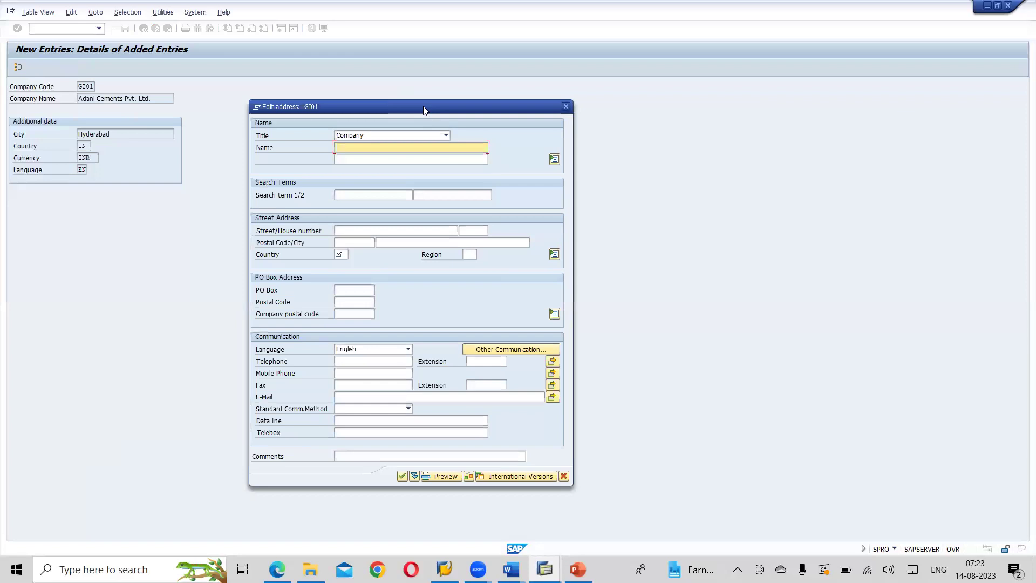
text(Adani Cements Private Limited)
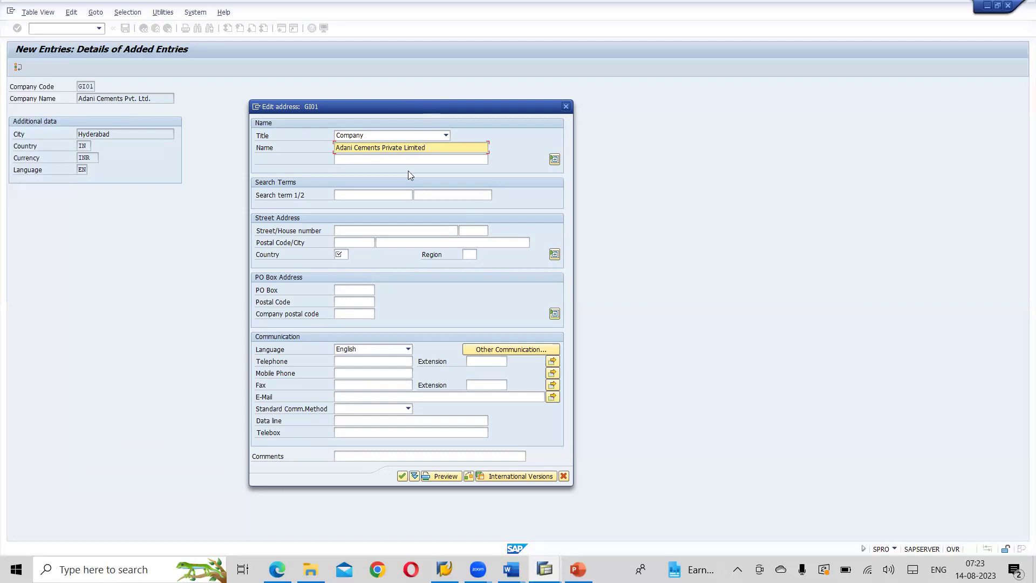
click(368, 194)
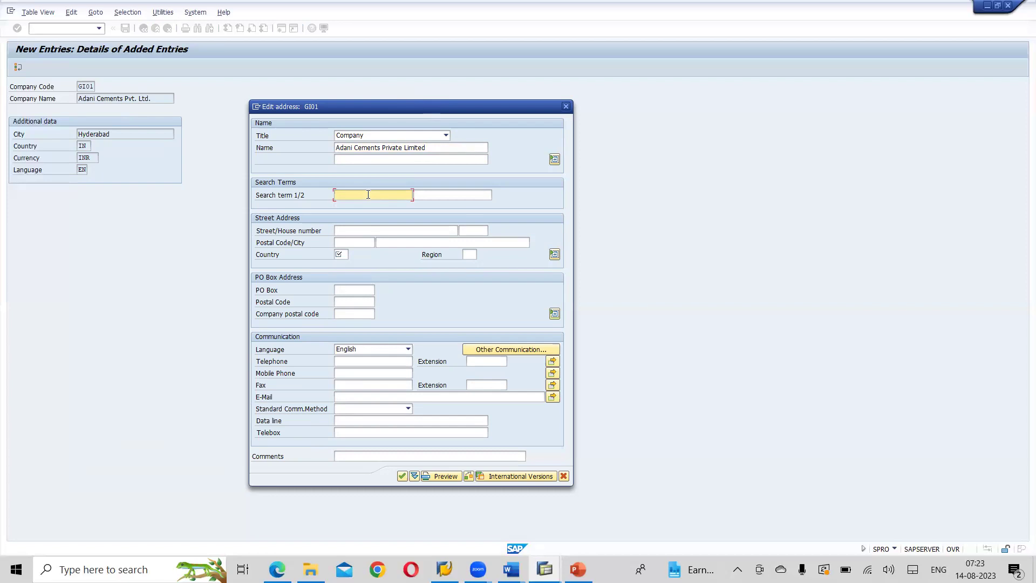
Step: Enter search term GI01, then the company's street, house number, postal code and city Hyderabad
text(GI01)
click(344, 233)
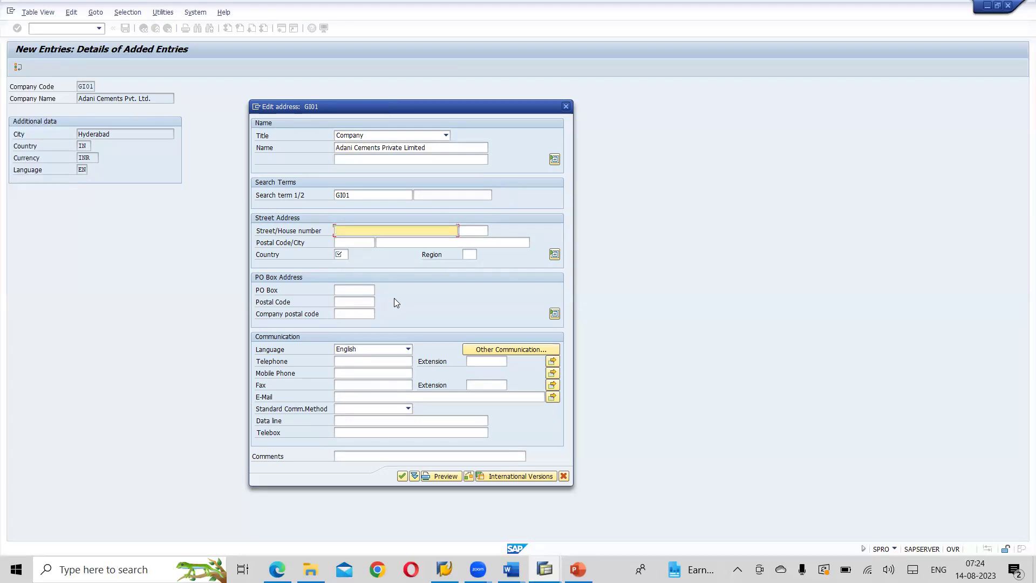
text(Srikrishna Block)
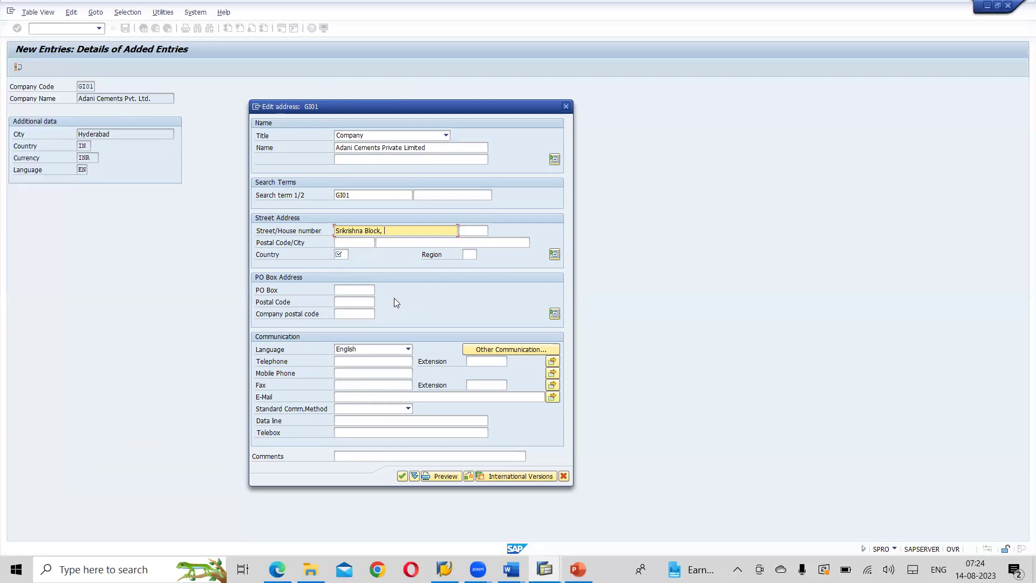
text(,  Banjarahills)
key(Tab)
text(205)
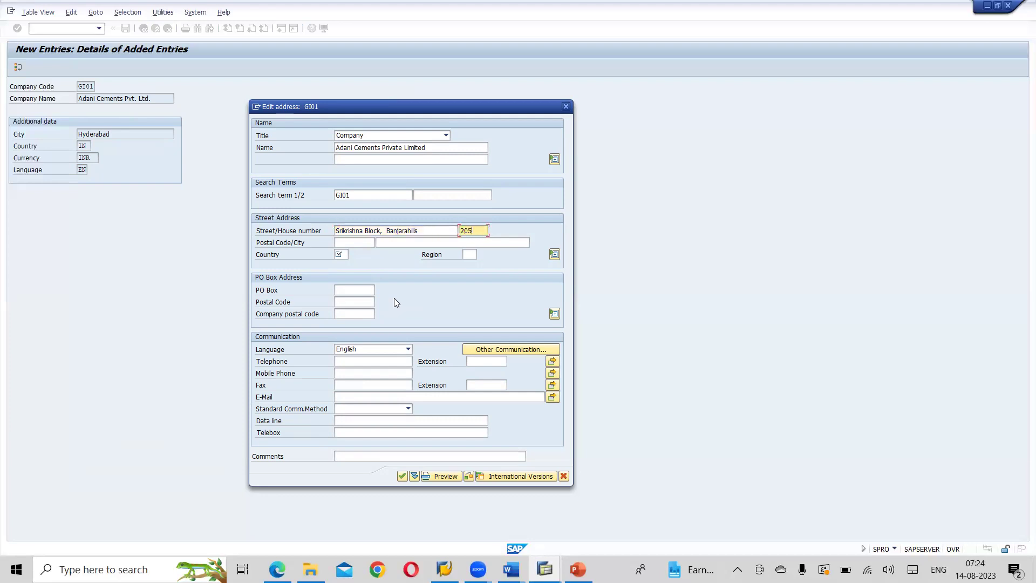
key(Tab)
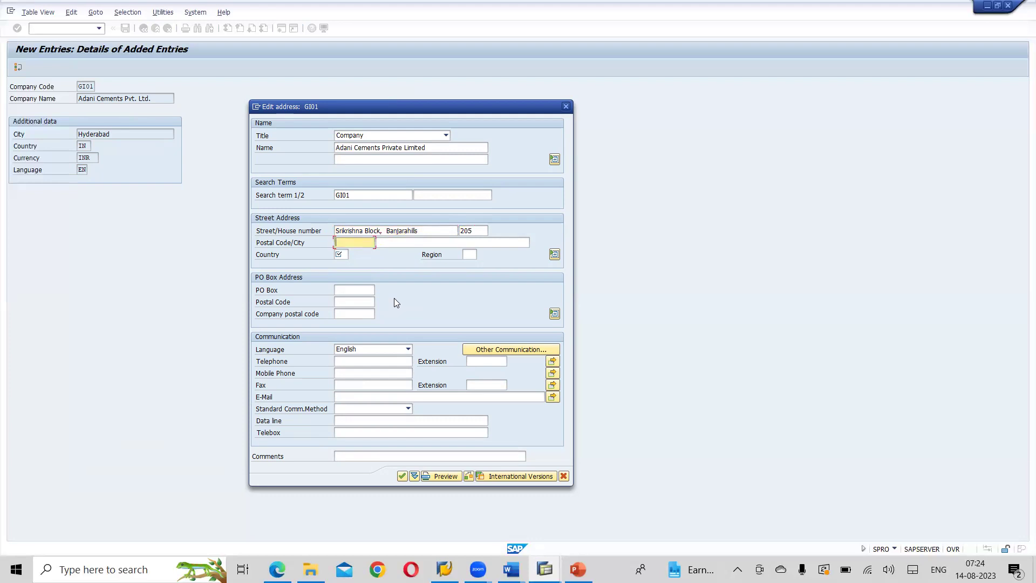
text(500019)
key(Tab)
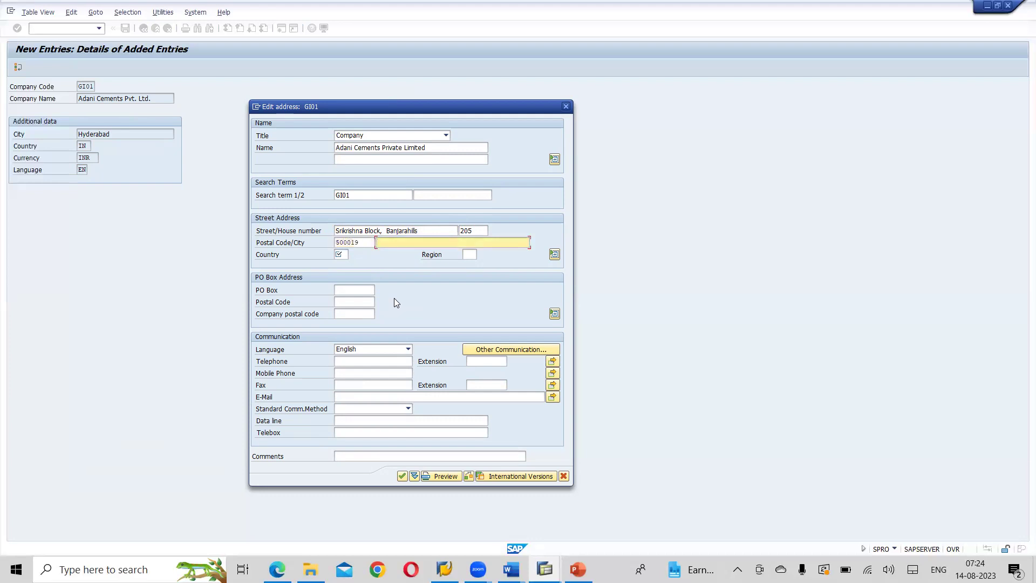
text(Hyderabad)
key(Tab)
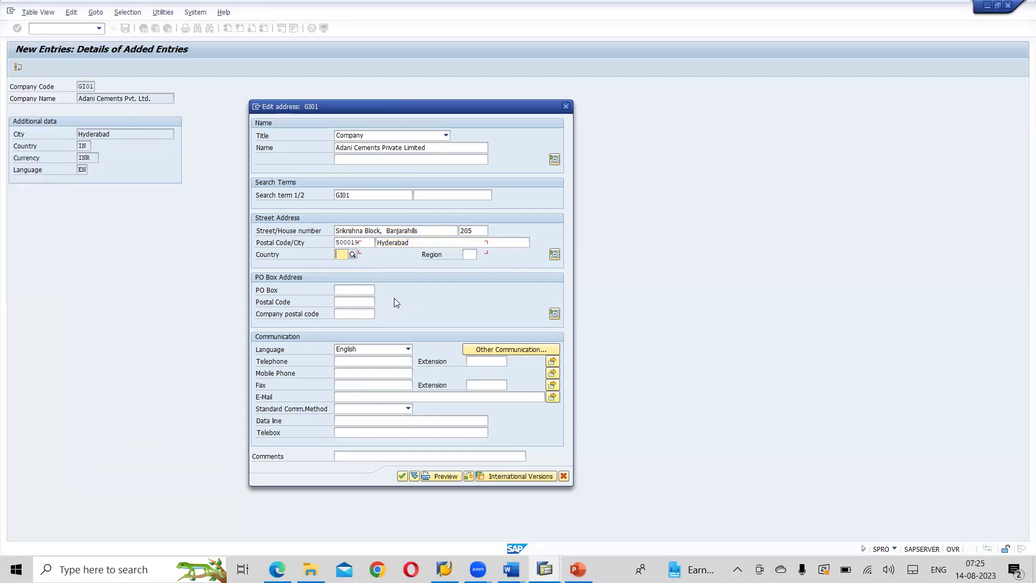
Step: Set the address country to India and region 36 (Telangana), and fill in the PO box
text(in)
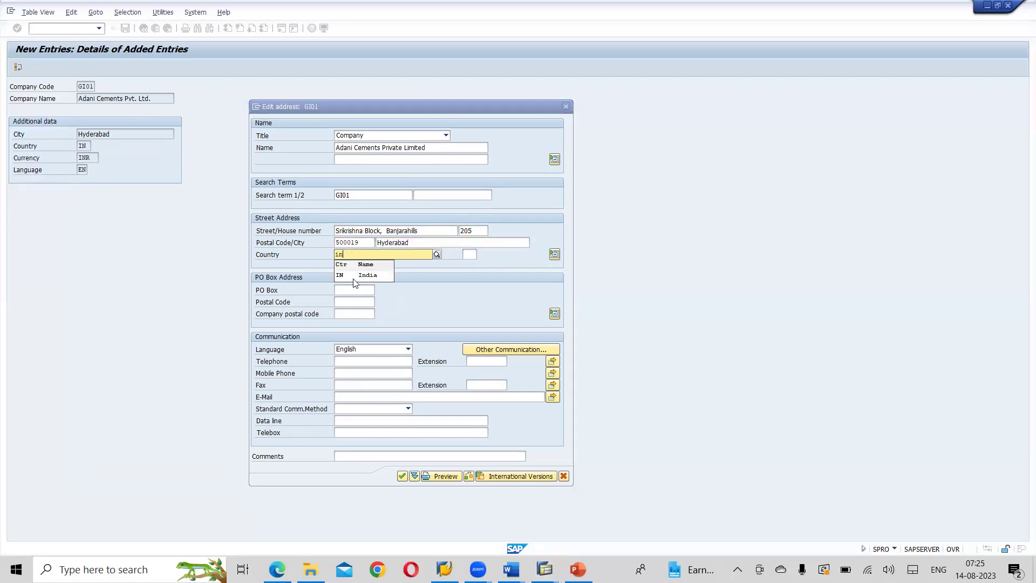
click(355, 276)
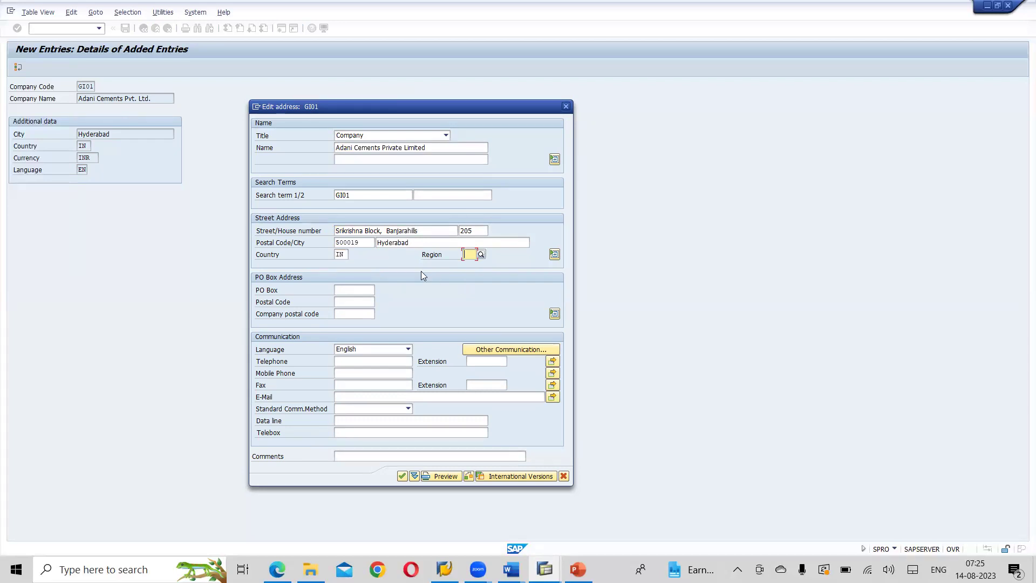
text(36)
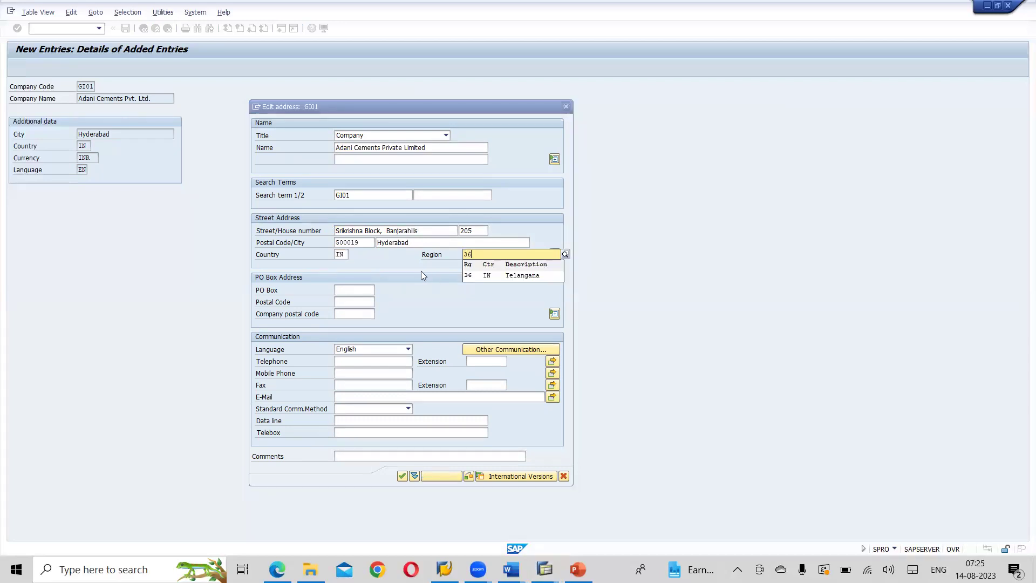
click(504, 277)
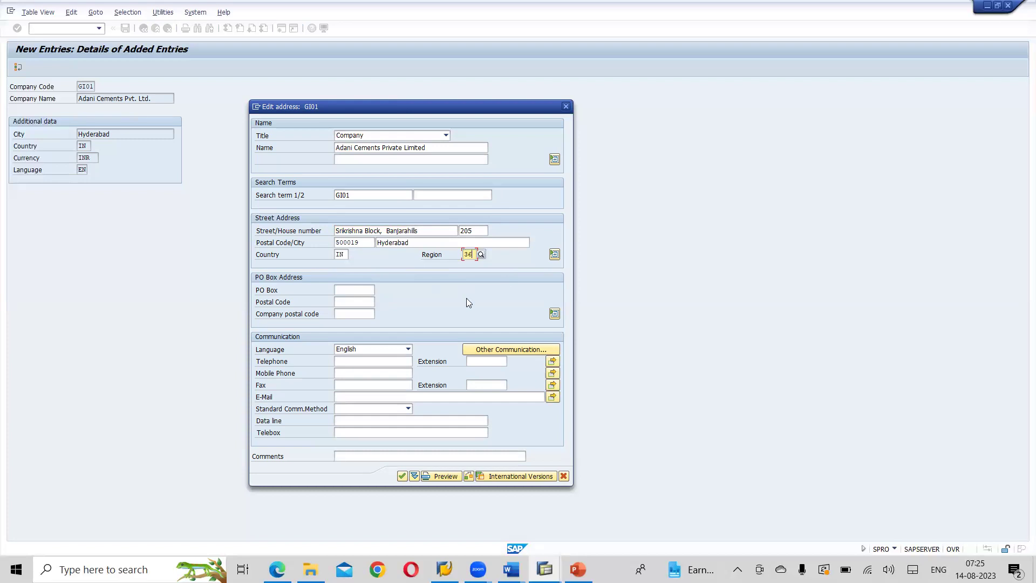
click(356, 289)
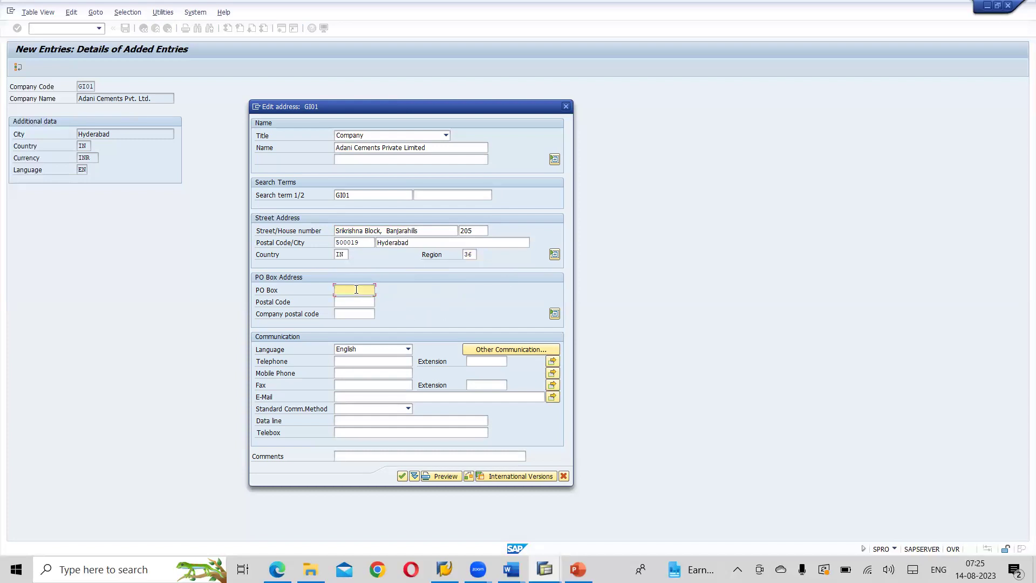
text(12)
key(Down)
key(Tab)
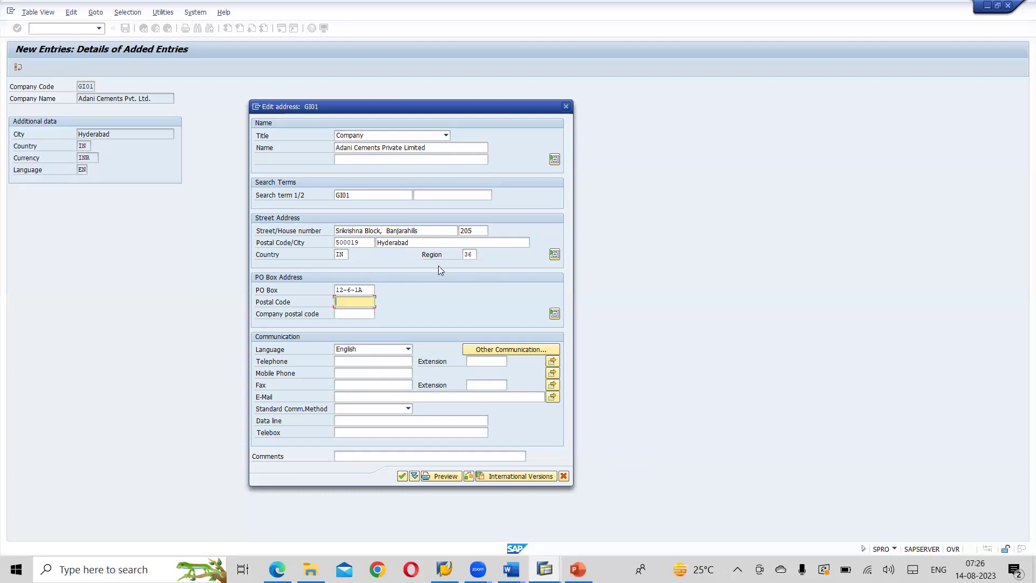
Step: Confirm the GI01 address and save it to the Adani group customizing request
click(402, 476)
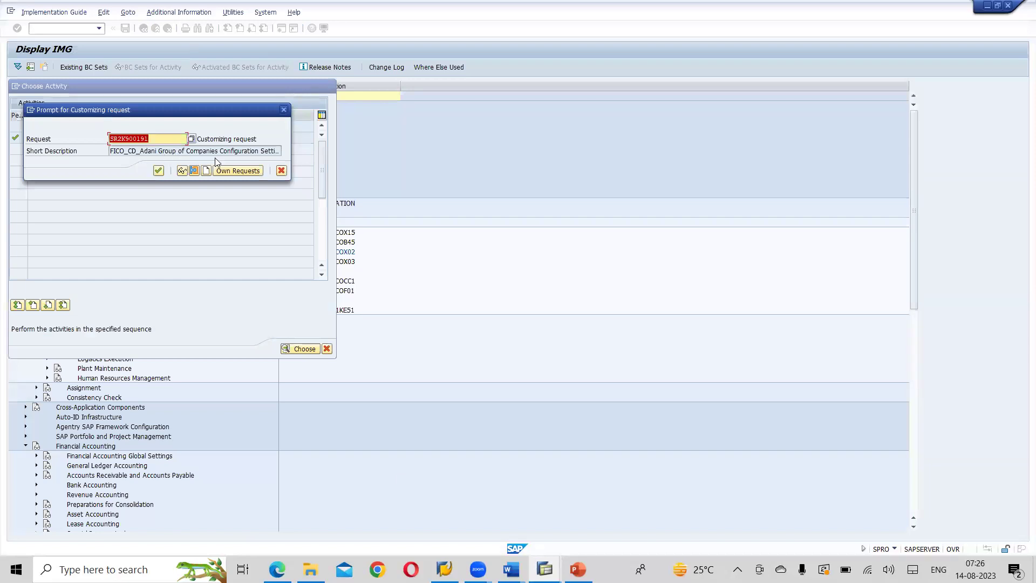
click(159, 171)
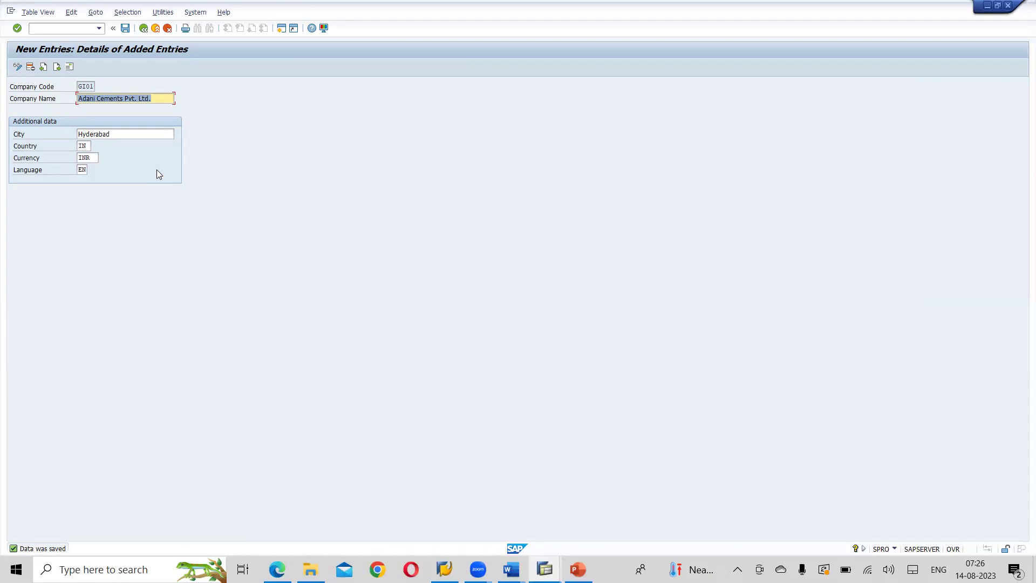
key(alt+Tab)
key(alt+Tab)
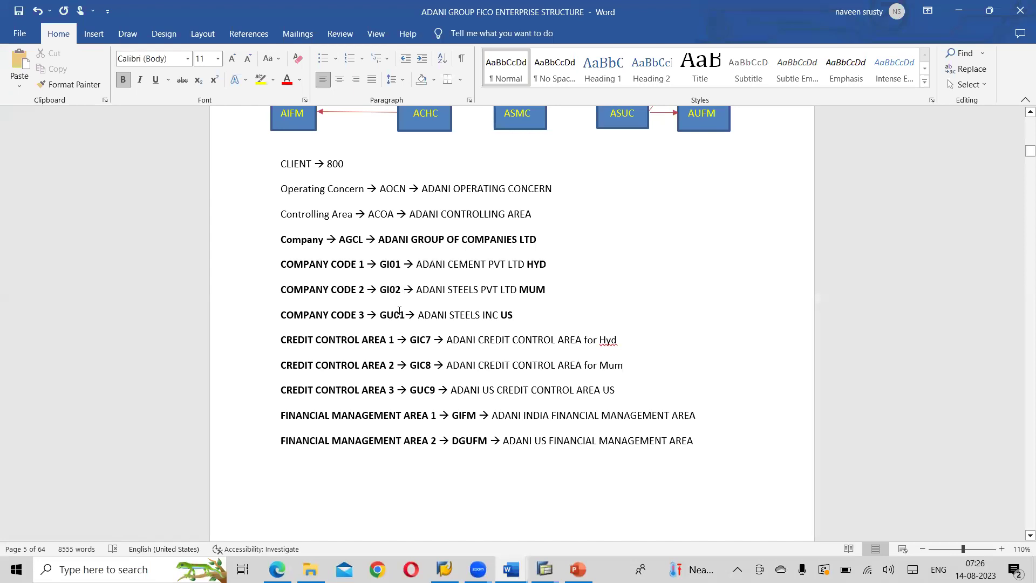
Step: Check the GI02 Adani Steels, Mumbai line in the Word notes, then return to SAP
key(alt+Tab)
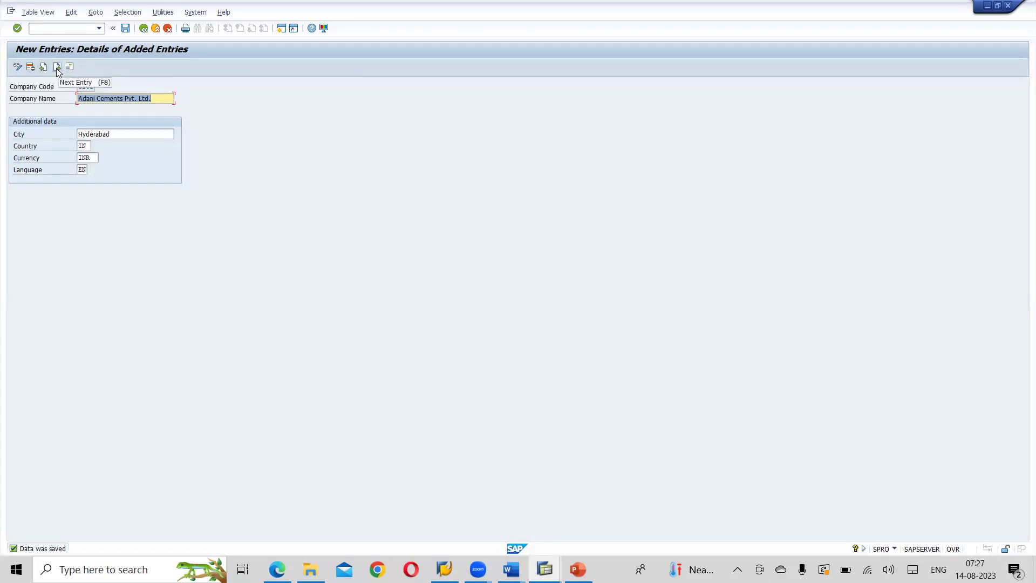
Step: Start a new entry for company code GI02 named Adanai Steels Pvt Ltd
click(56, 67)
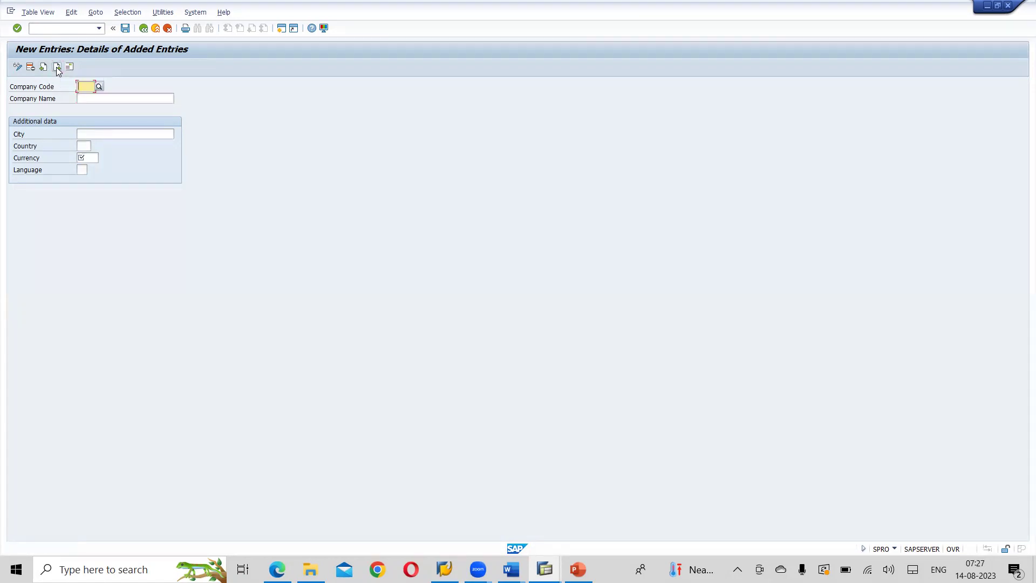
text(GI02)
key(Return)
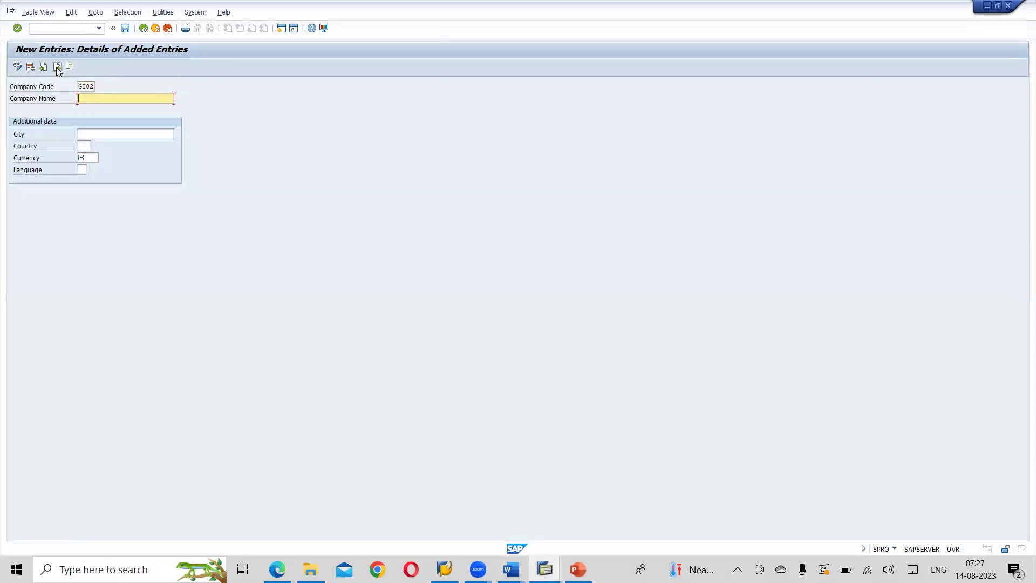
key(BackSpace)
key(BackSpace)
text(danai )
text(Stee)
text(ls P)
text(rivate)
key(BackSpace)
key(BackSpace)
key(BackSpace)
key(BackSpace)
key(BackSpace)
key(BackSpace)
text(vt Ltd.)
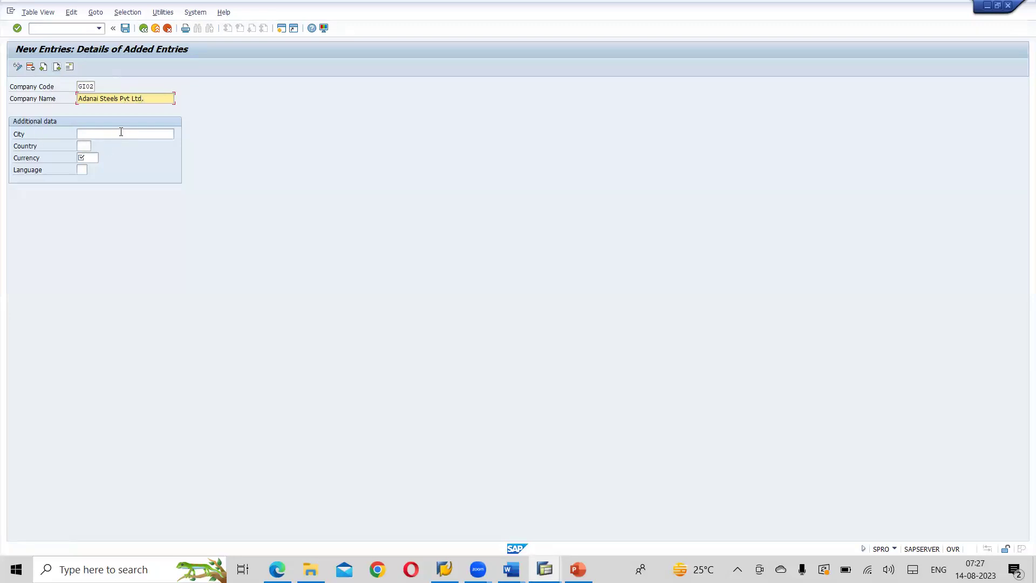
Step: Set GI02's city to Mumbai, country IN, currency INR and language EN
click(121, 131)
text(Mu)
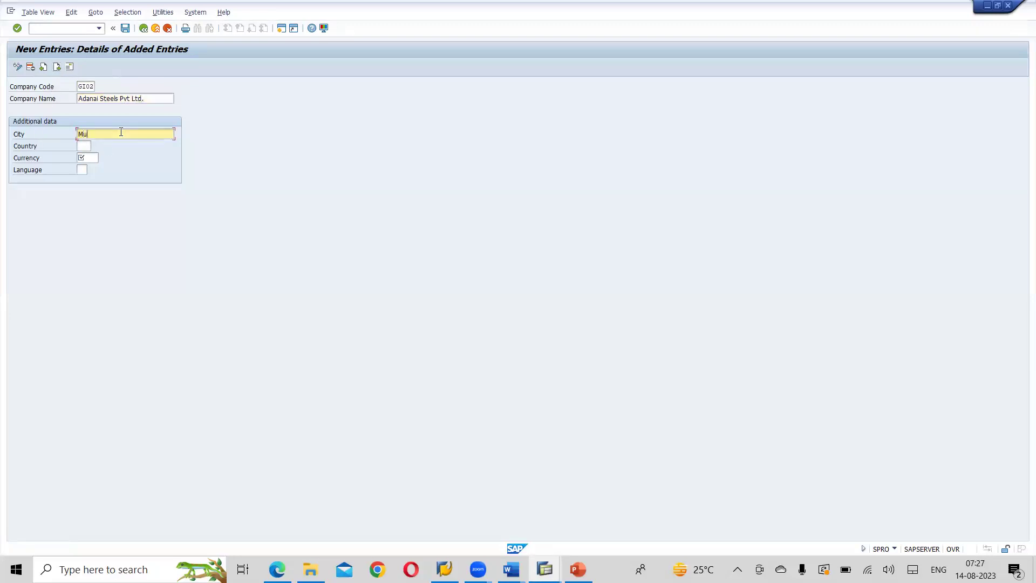
text(mabai)
key(Tab)
text(in)
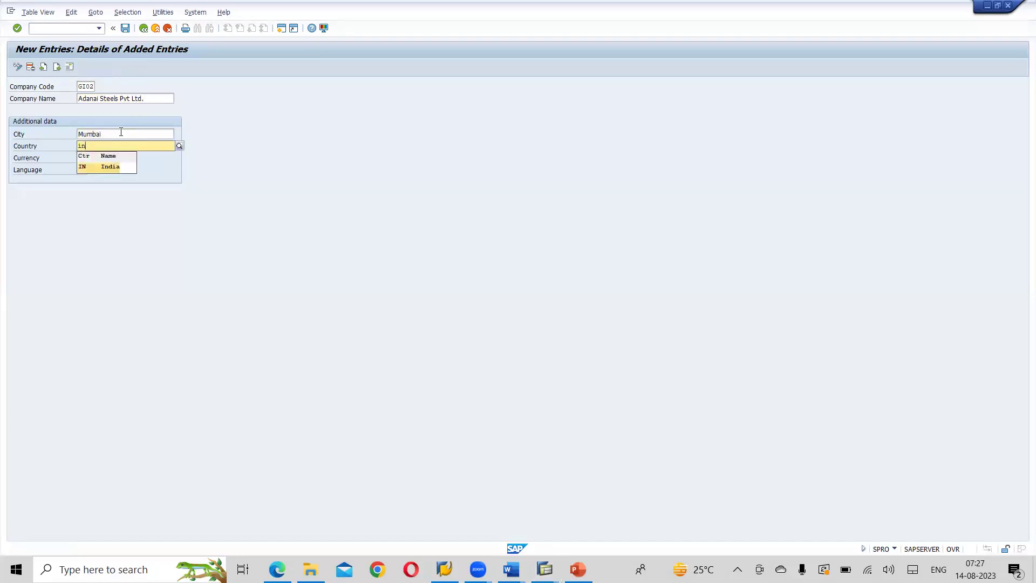
key(Tab)
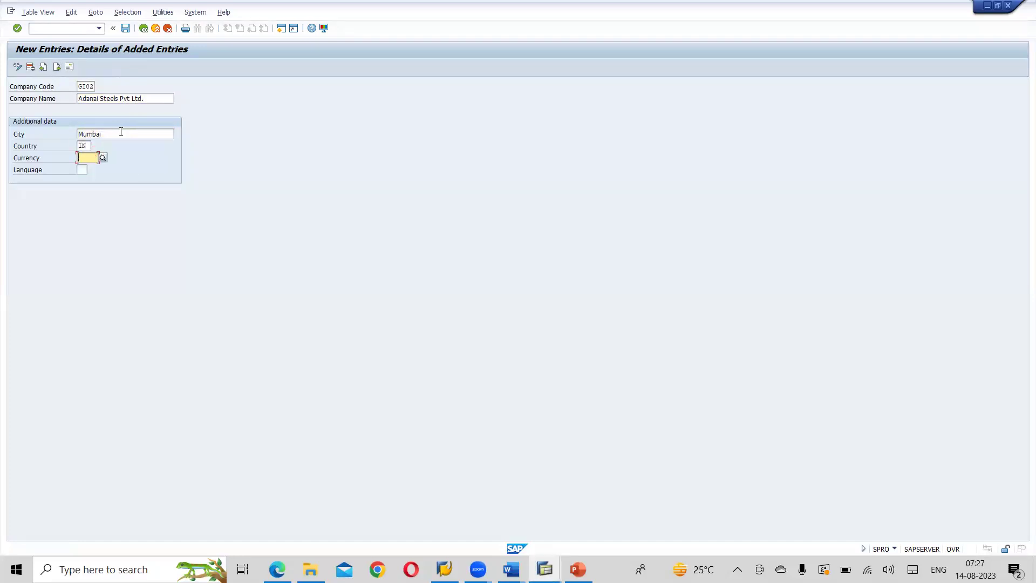
click(120, 132)
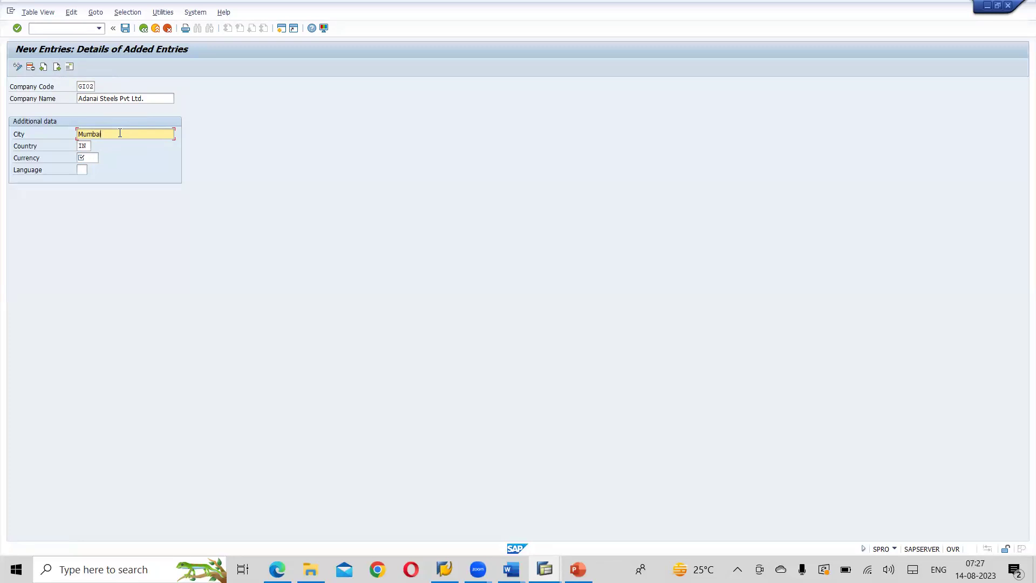
key(Tab)
key(Tab)
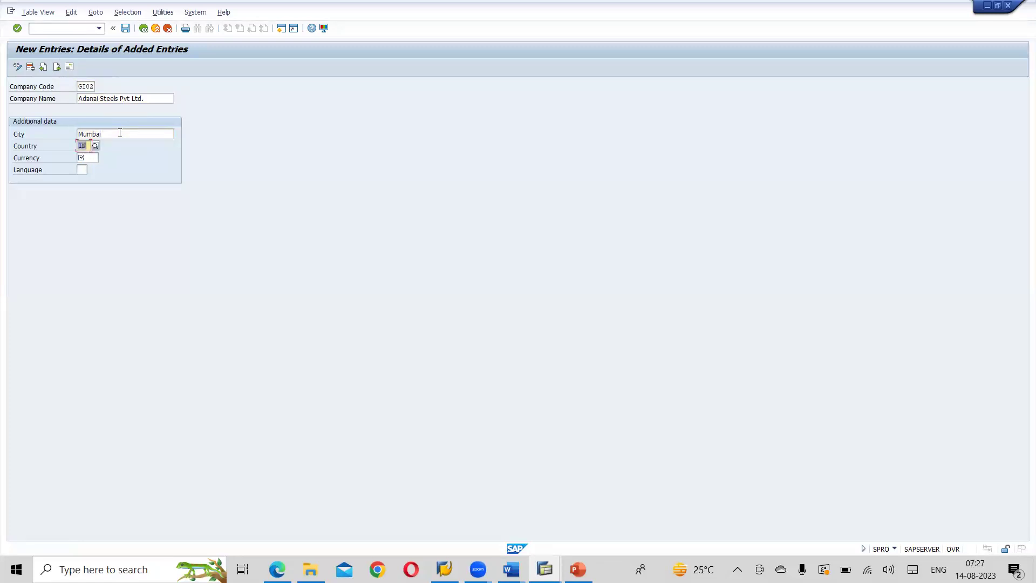
text(INR)
key(Down)
key(Tab)
text(EN)
Step: Scroll the Word notes to the Business Area and Consolidation Business Area codes (ADCB, AFCB)
key(alt+Tab)
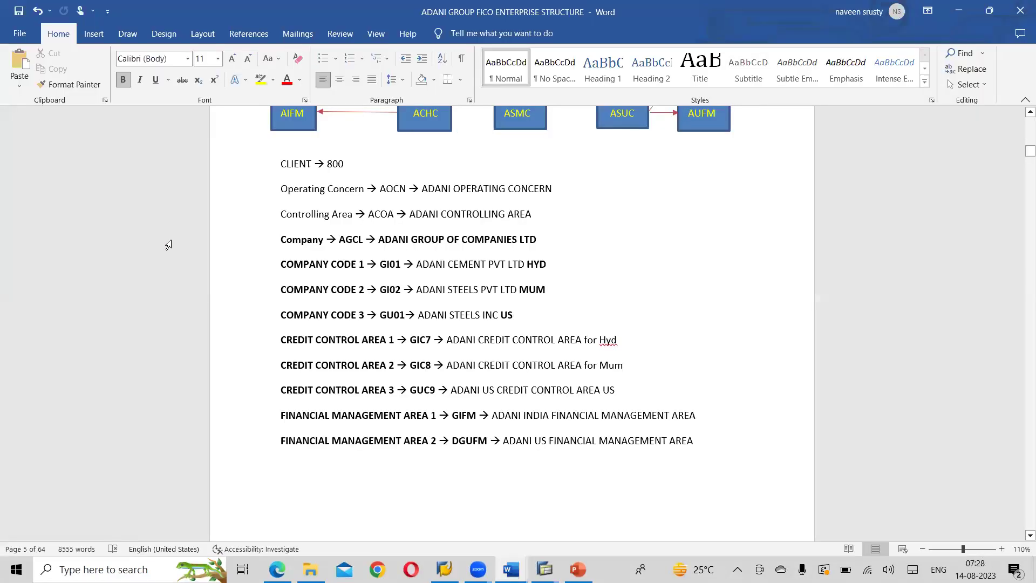
scroll(168, 245, down, 12)
scroll(169, 245, down, 3)
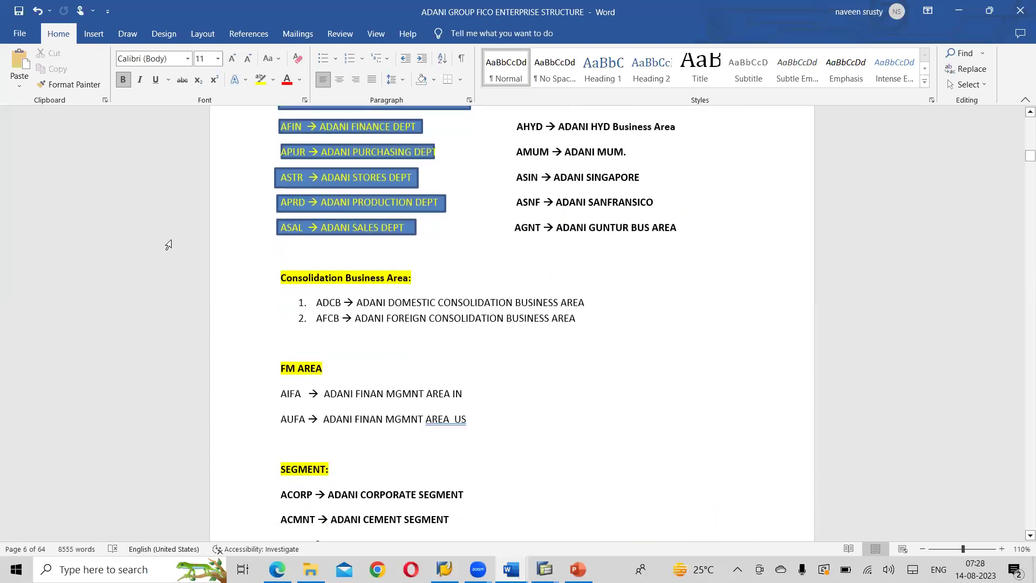
Step: Switch back to the filled-in GI02 New Entries form in SAP
key(alt+Tab)
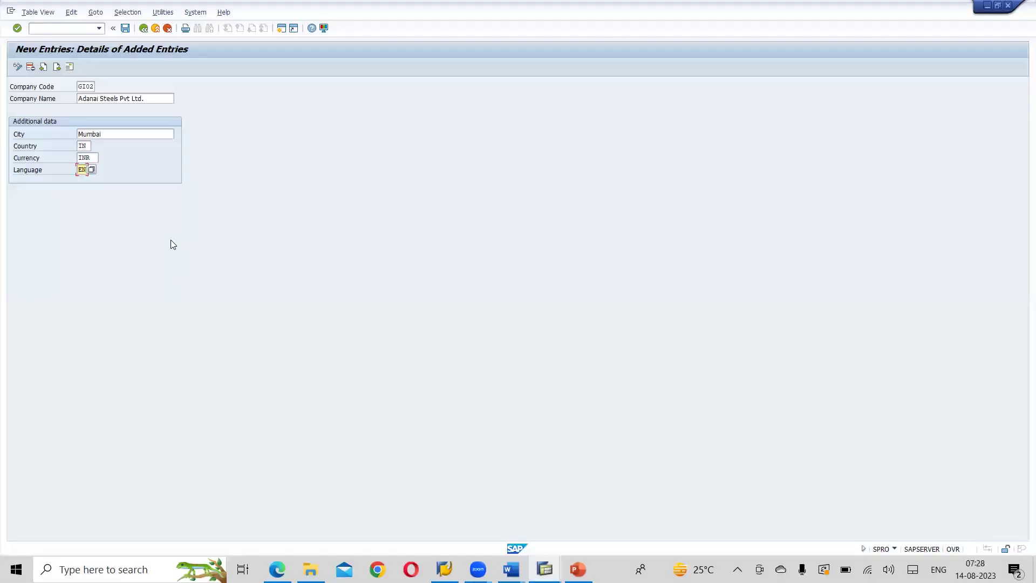
key(alt+Tab)
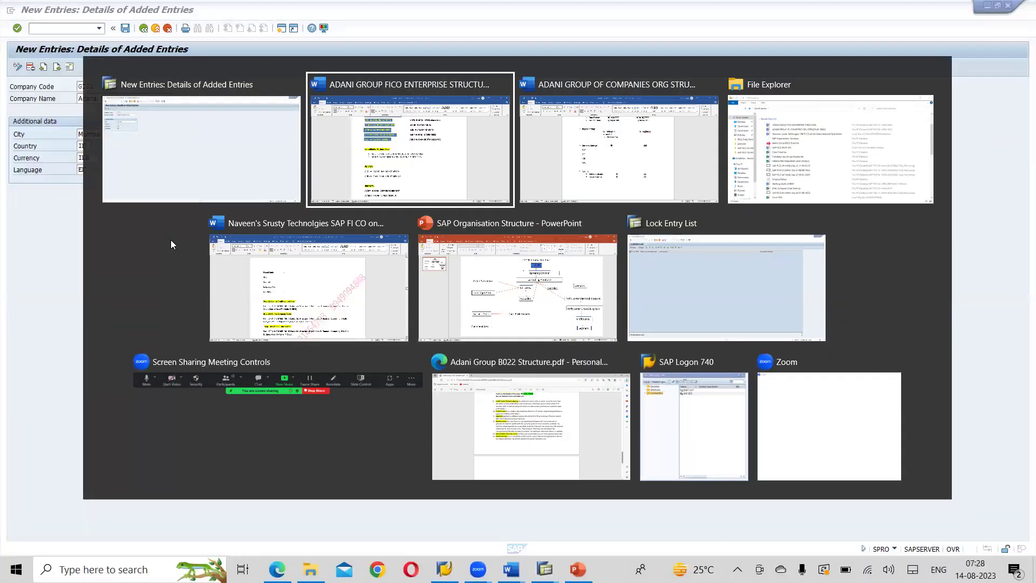
key(alt+shift+Tab)
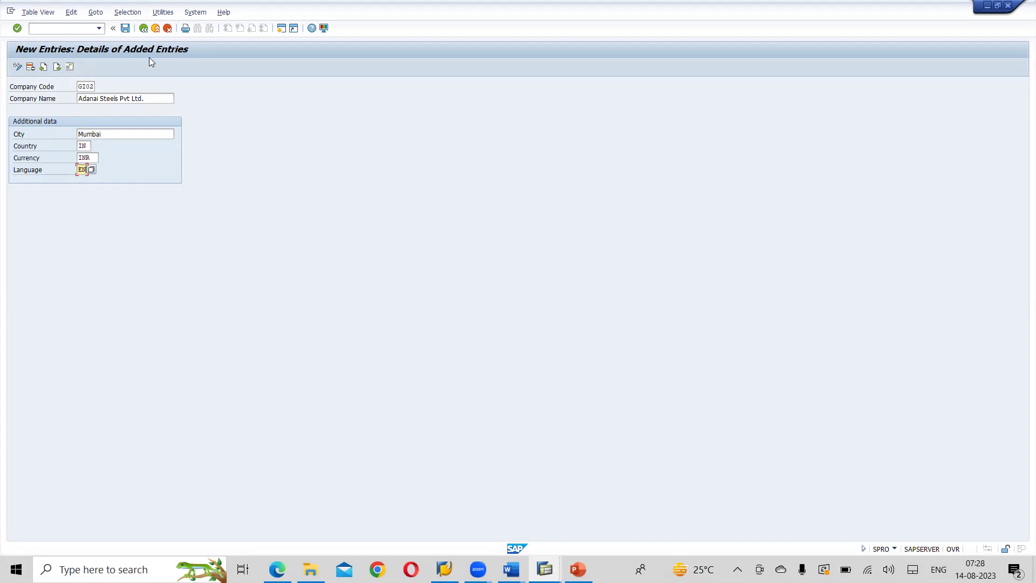
Step: Save GI02 and give its address title Company and name Adani Steels Private Limited
click(125, 29)
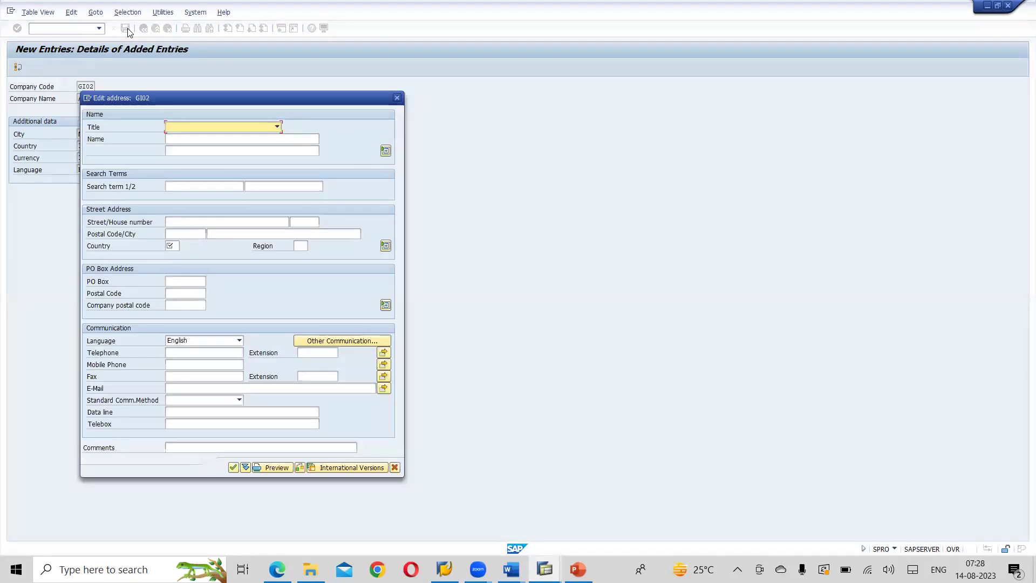
click(277, 127)
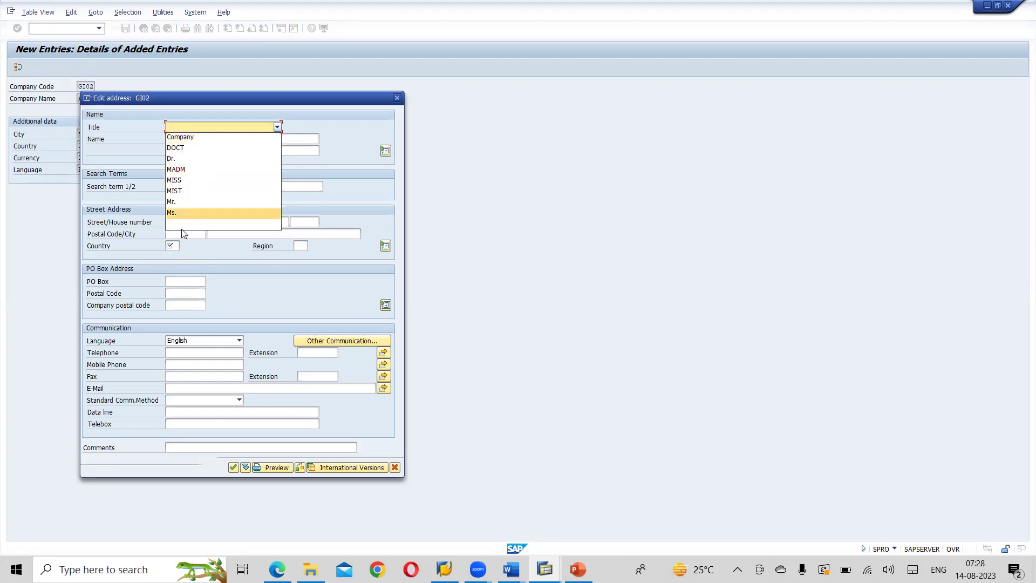
click(185, 139)
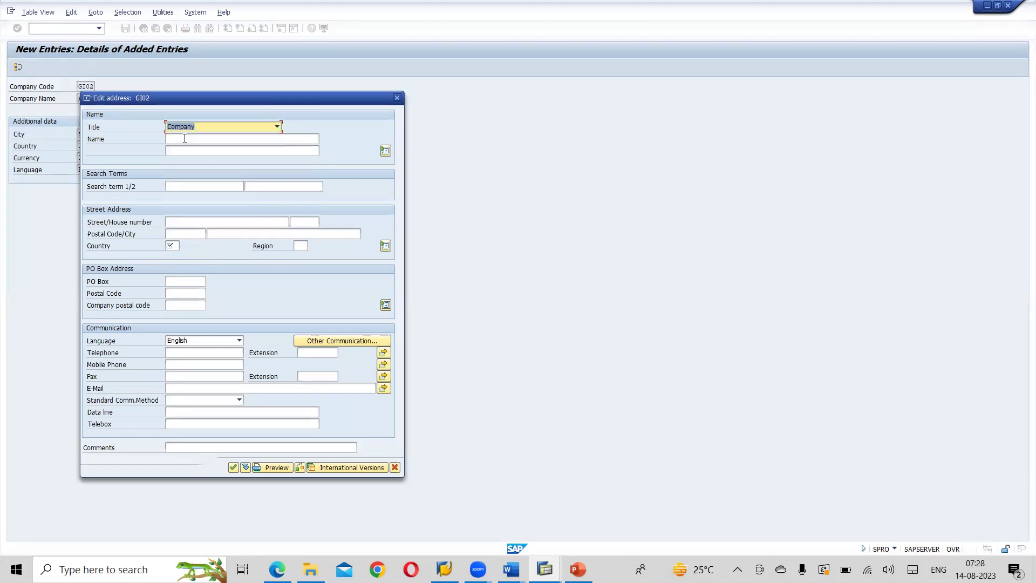
click(185, 138)
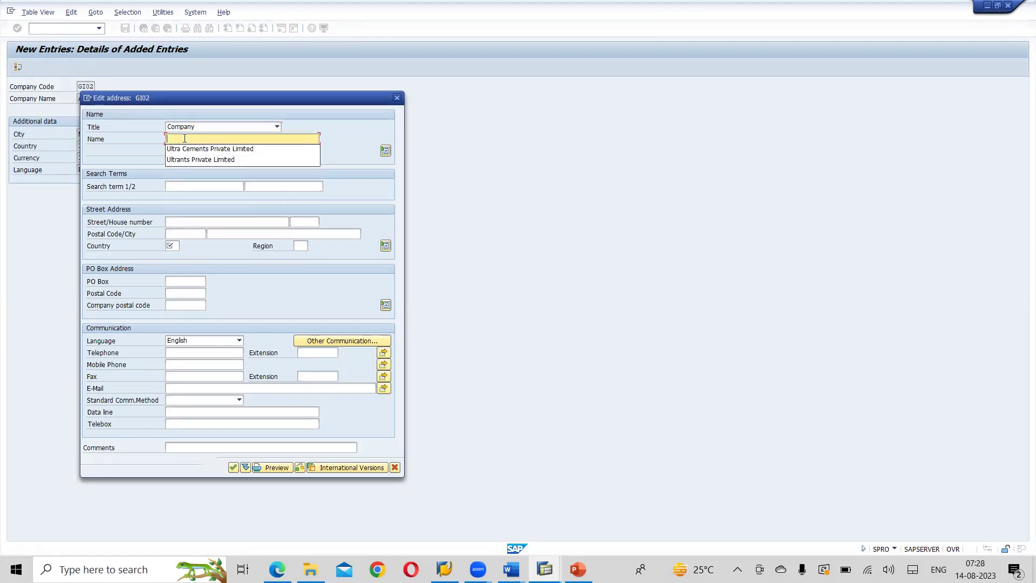
text(Adani)
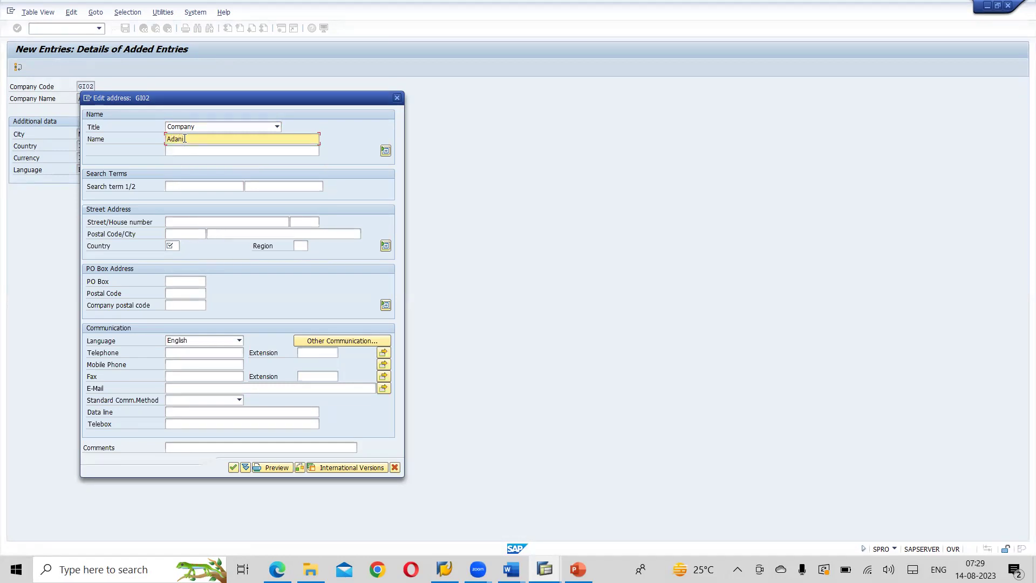
text( Steels Private Limited)
Step: Enter search term GI02 and the street and house number in GI02's address
key(Down)
key(Down)
key(Down)
key(Up)
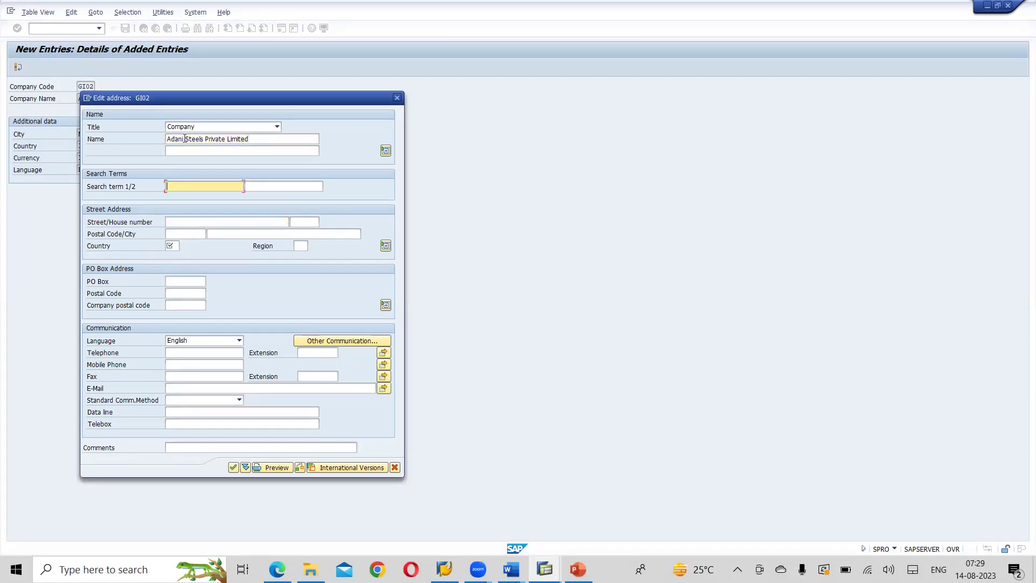
text(GI02)
key(Down)
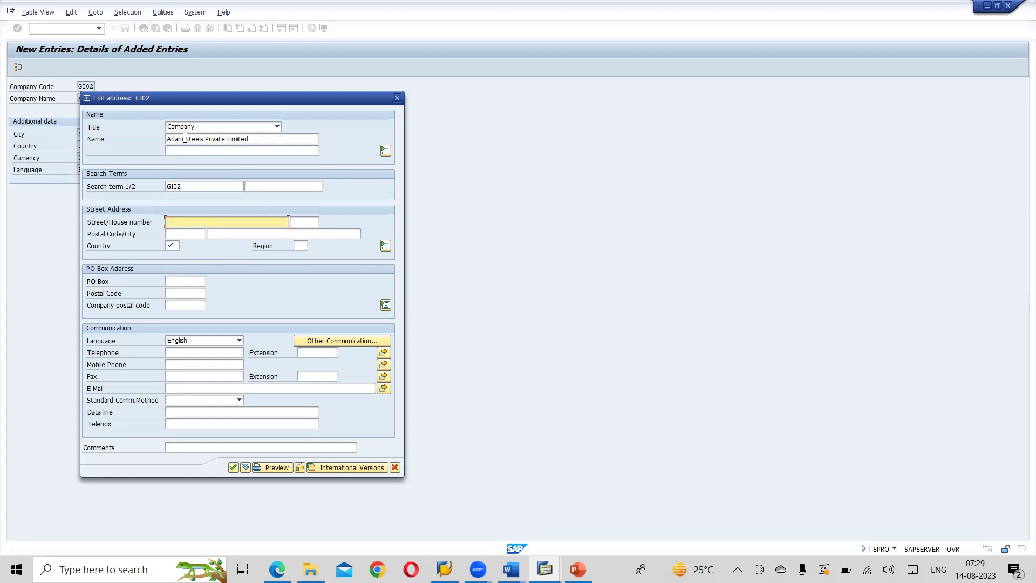
text(M)
text(o)
text(Ra)
text(od)
text(, Andheri)
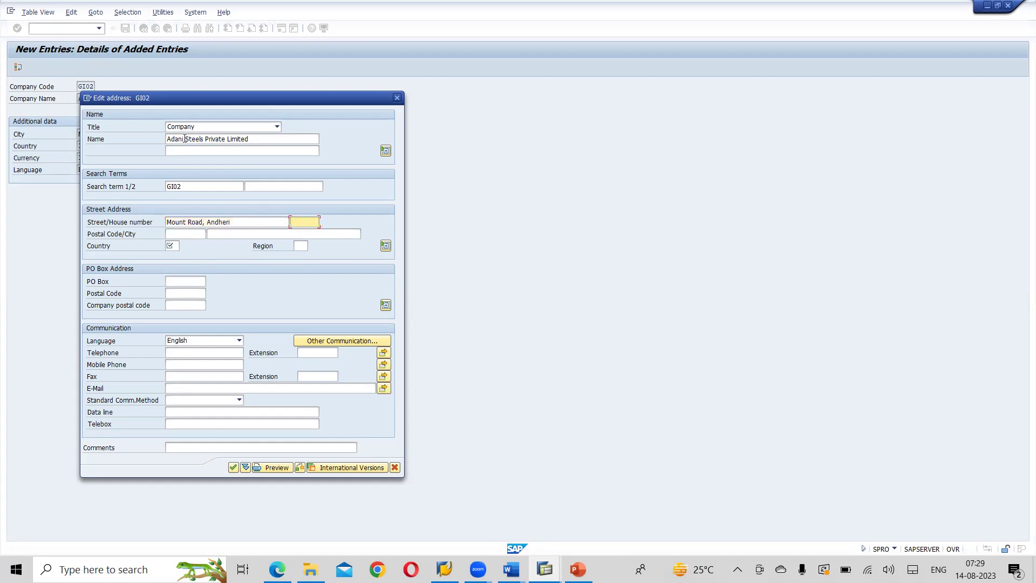
text(936)
key(Up)
key(Up)
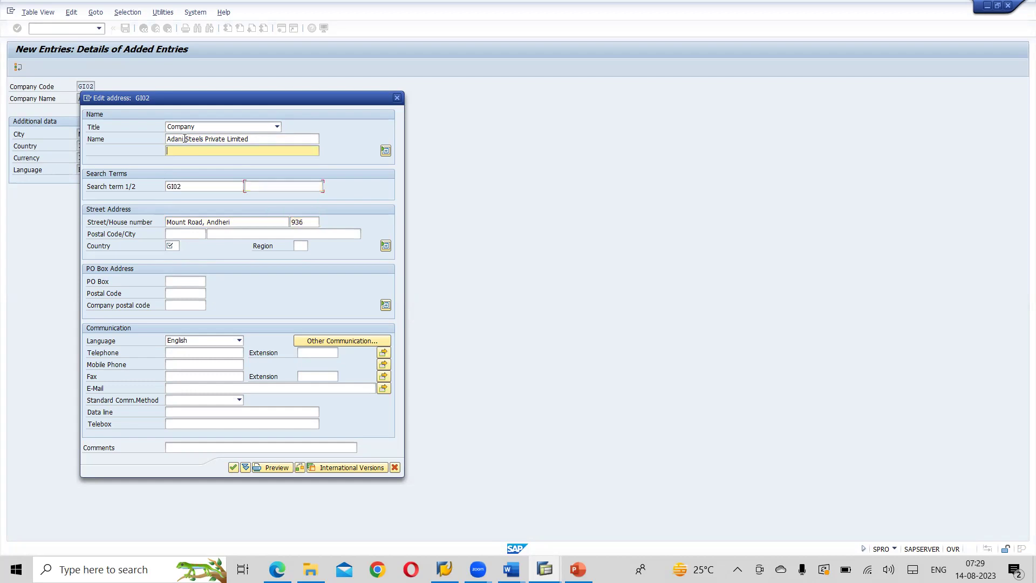
key(Down)
key(Down)
key(Down)
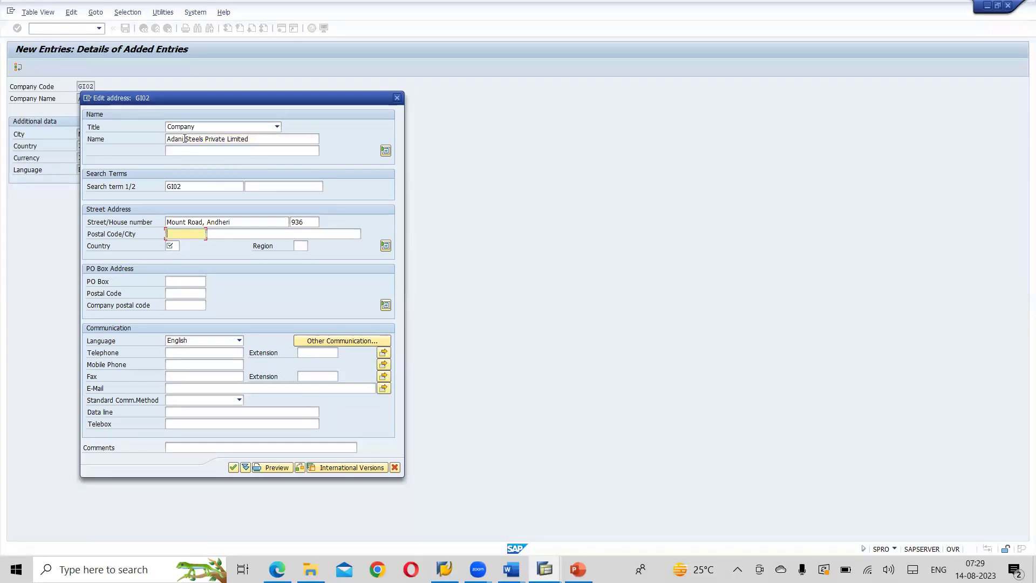
Step: Enter postal code 400025, city Mumbai, country IN and region 13 (Maharashtra)
text(400025)
key(Tab)
text(Mumbai)
key(Tab)
text(IN)
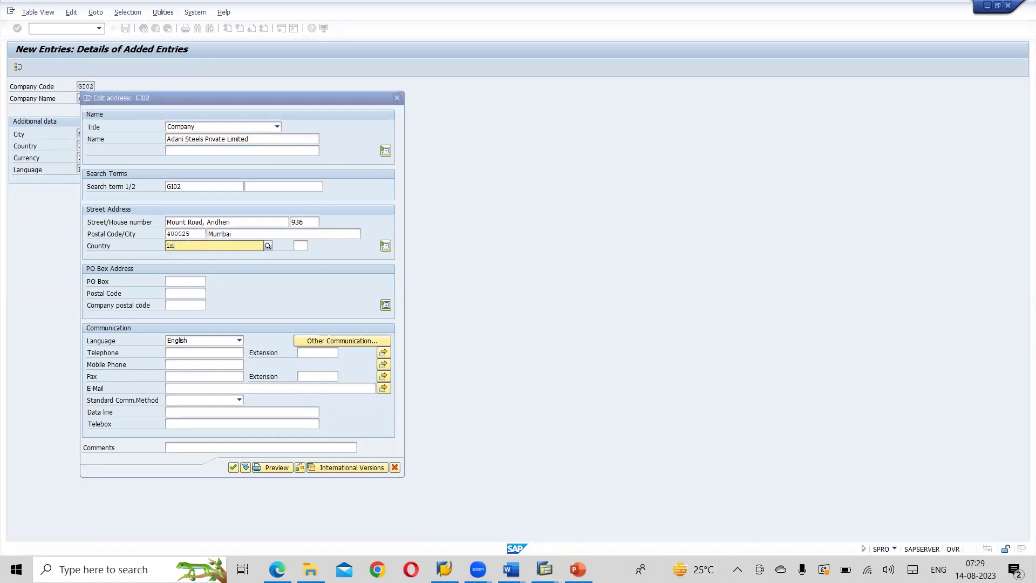
key(Tab)
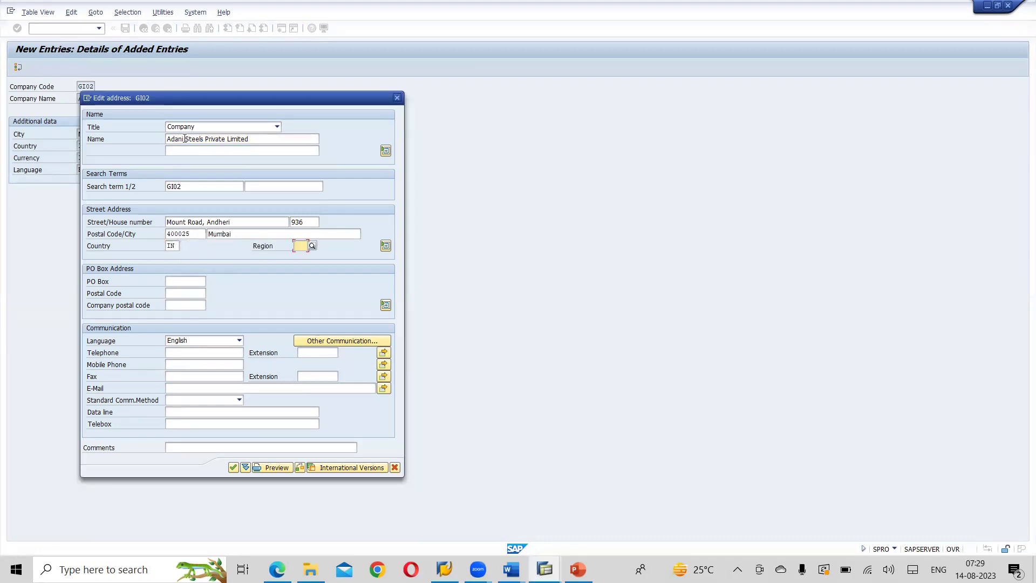
text(13)
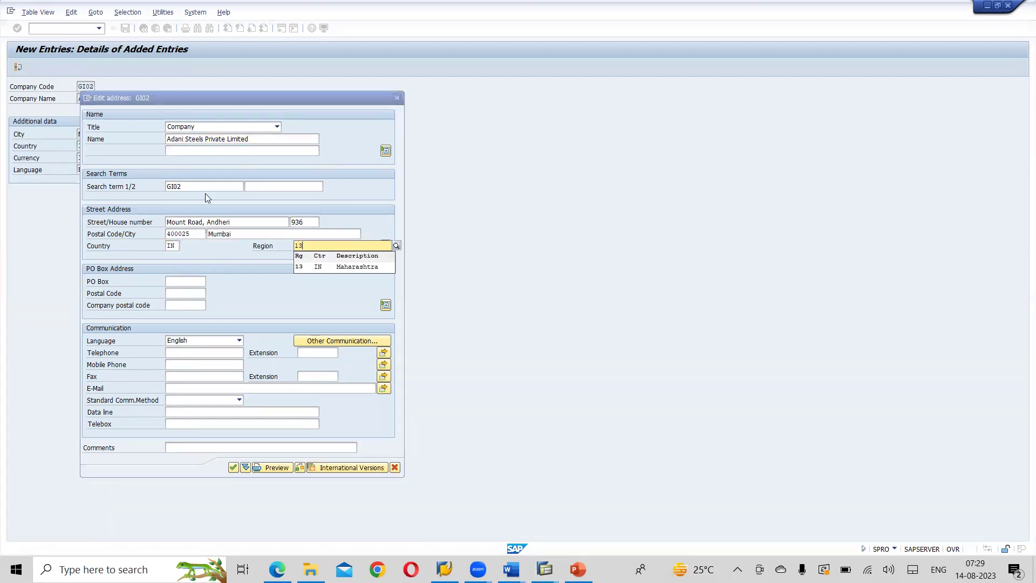
click(323, 270)
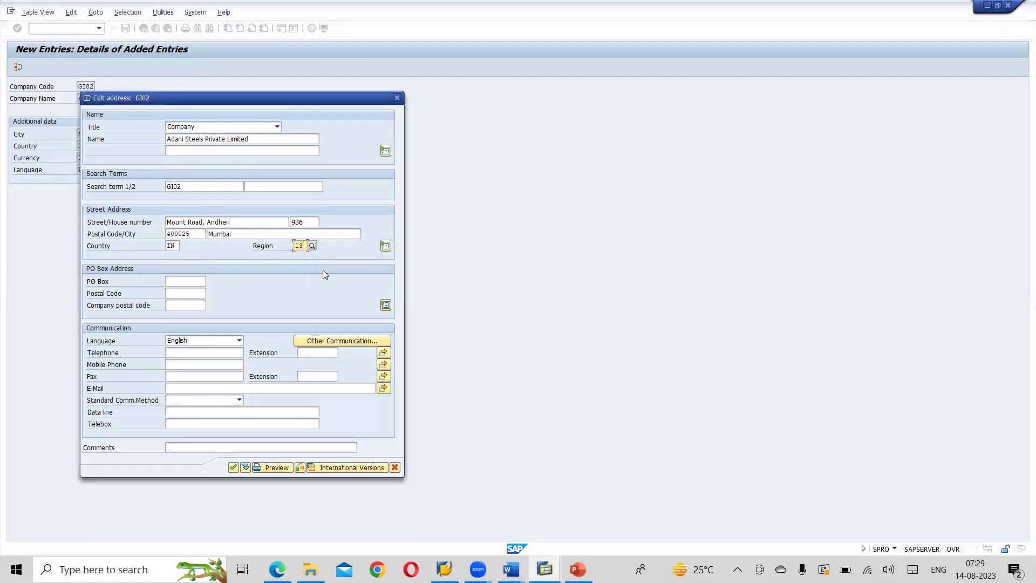
Step: Set PO Box 16-7-3D, confirm the address and save company code GI02
key(Tab)
key(Tab)
text(16)
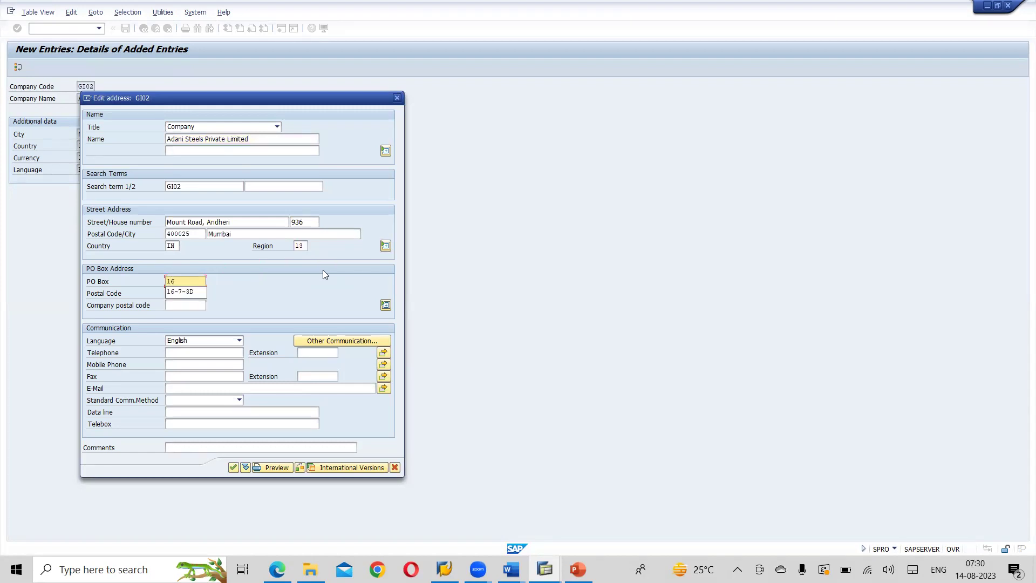
key(Down)
key(Tab)
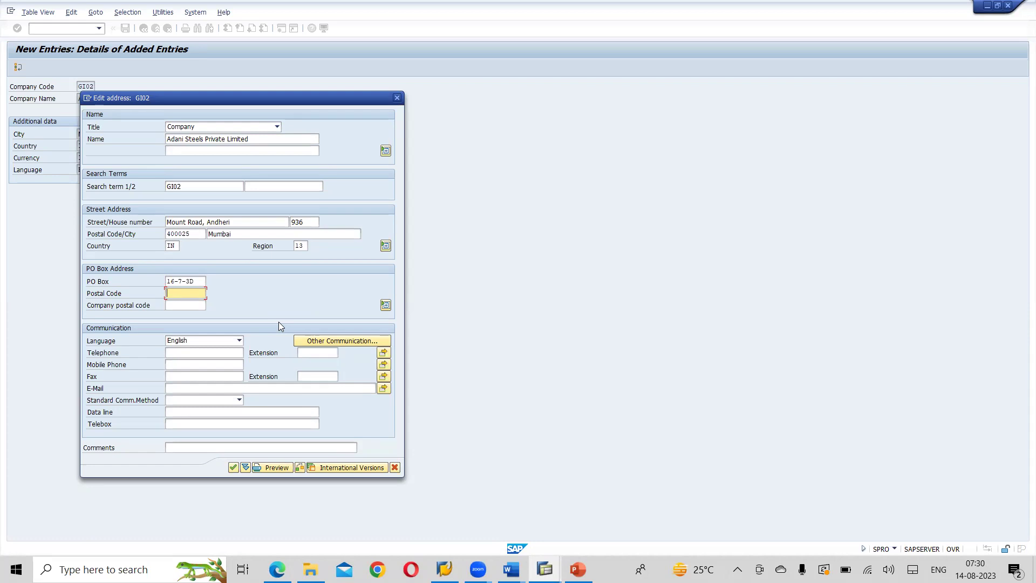
click(233, 467)
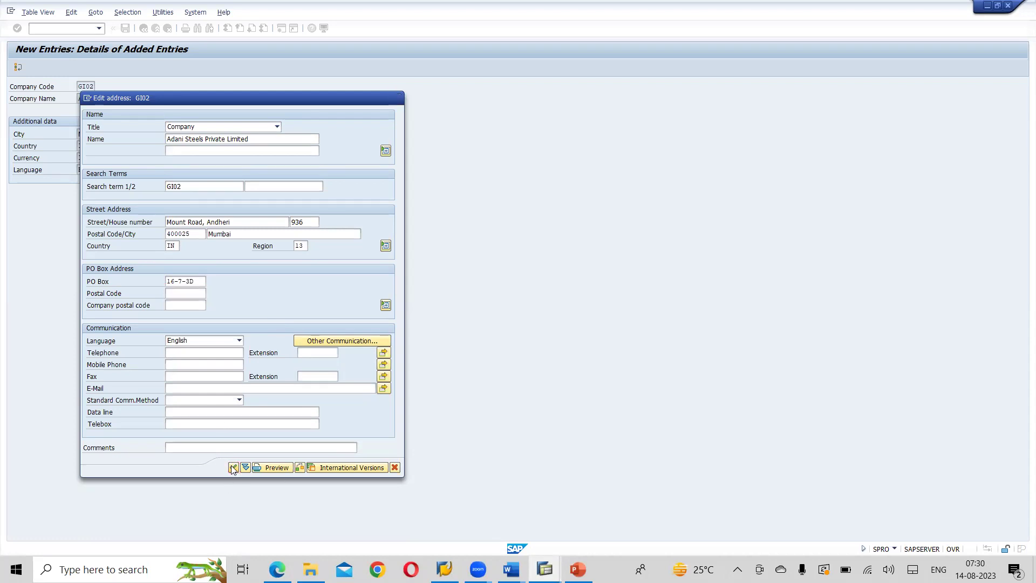
key(ctrl+s)
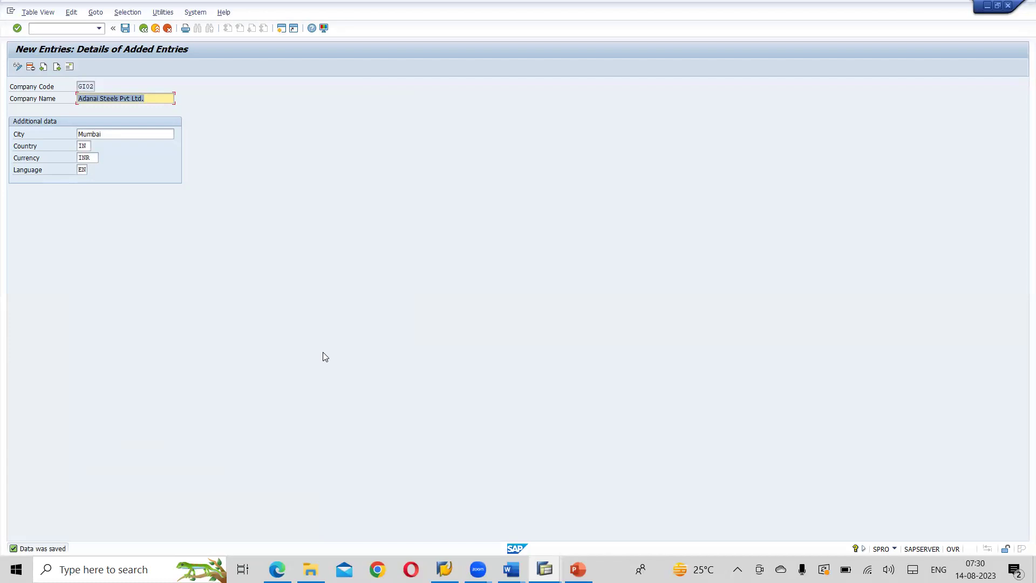
key(alt+Tab)
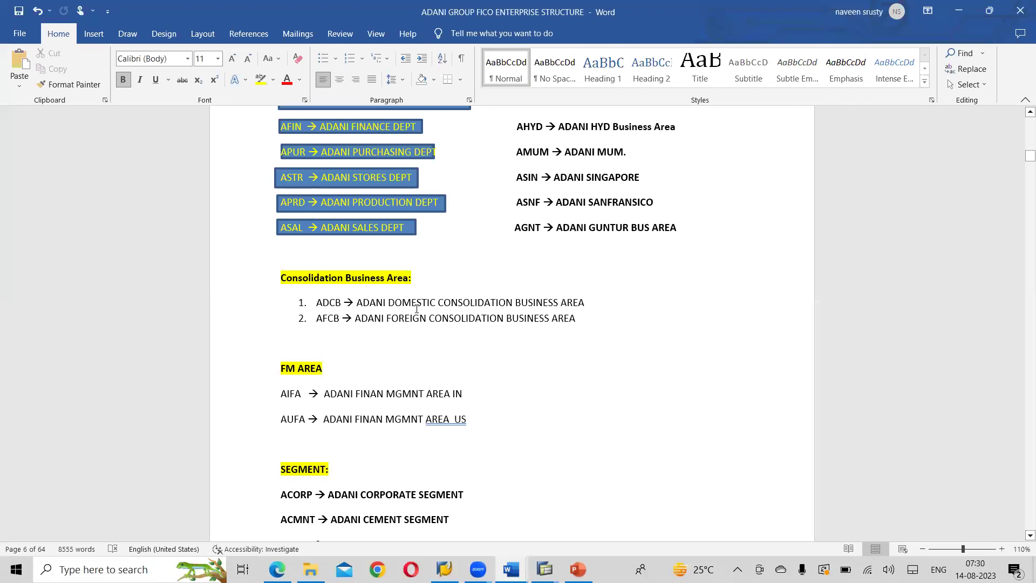
scroll(422, 360, up, 15)
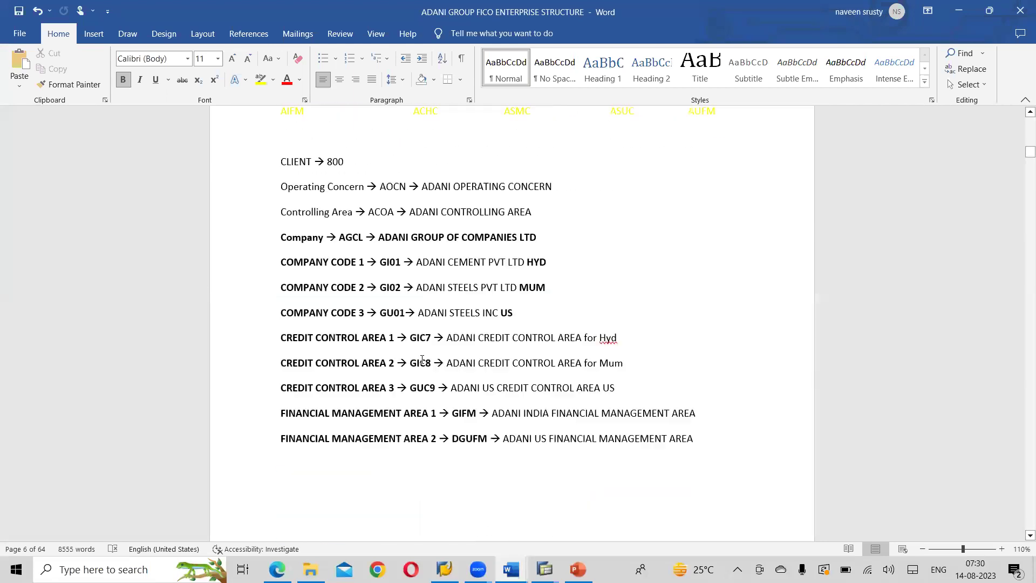
scroll(422, 359, down, 1)
click(466, 440)
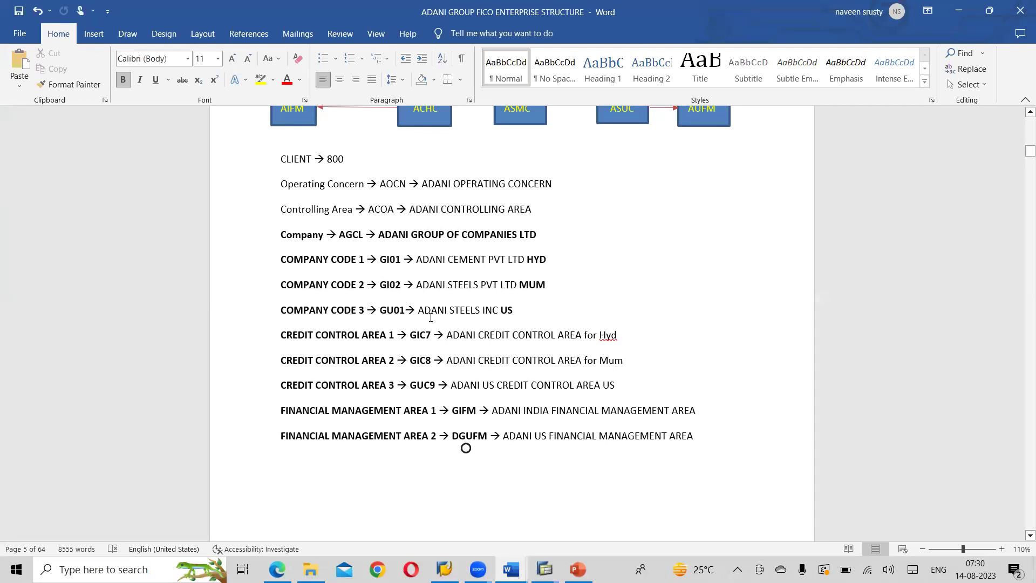
key(alt+Tab)
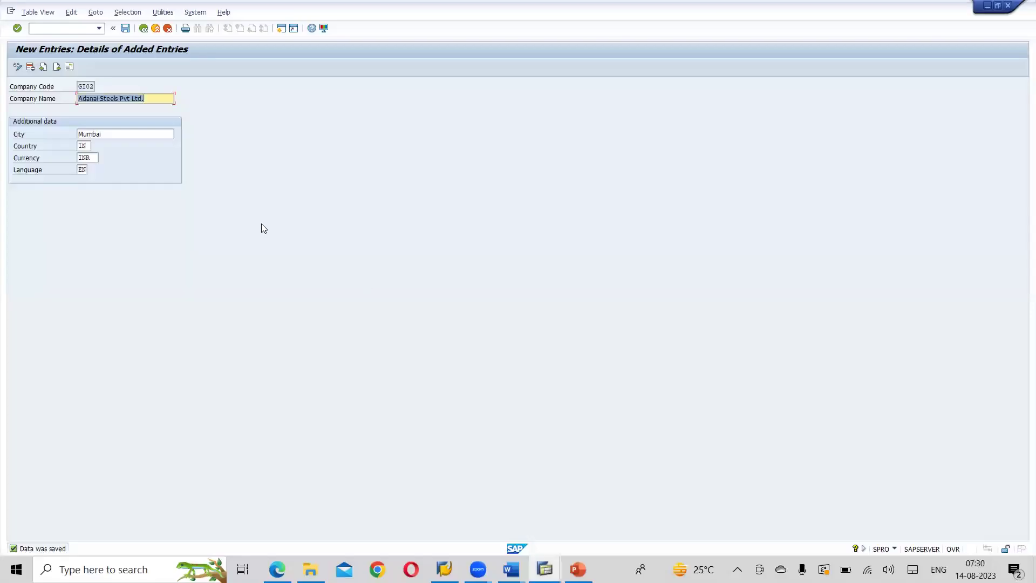
Step: Create new company code GU01 named Adani Steels Inc. in SanFrancisco
click(57, 68)
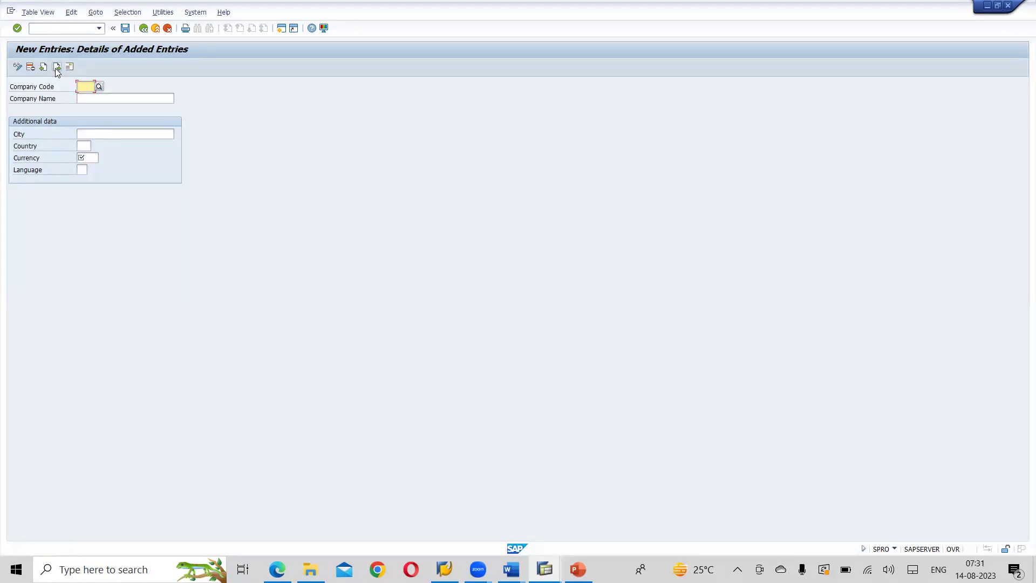
text(GU01)
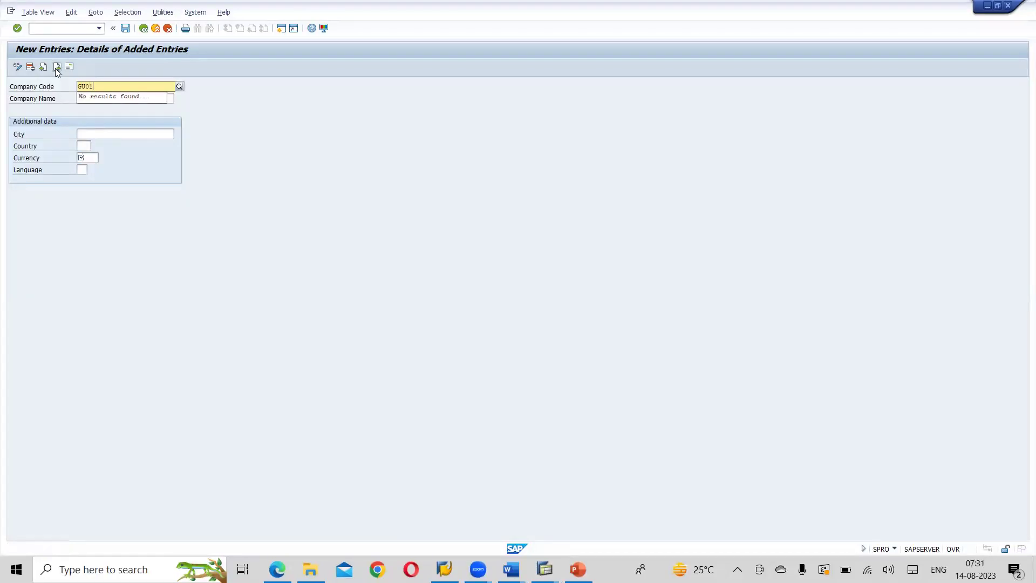
key(Tab)
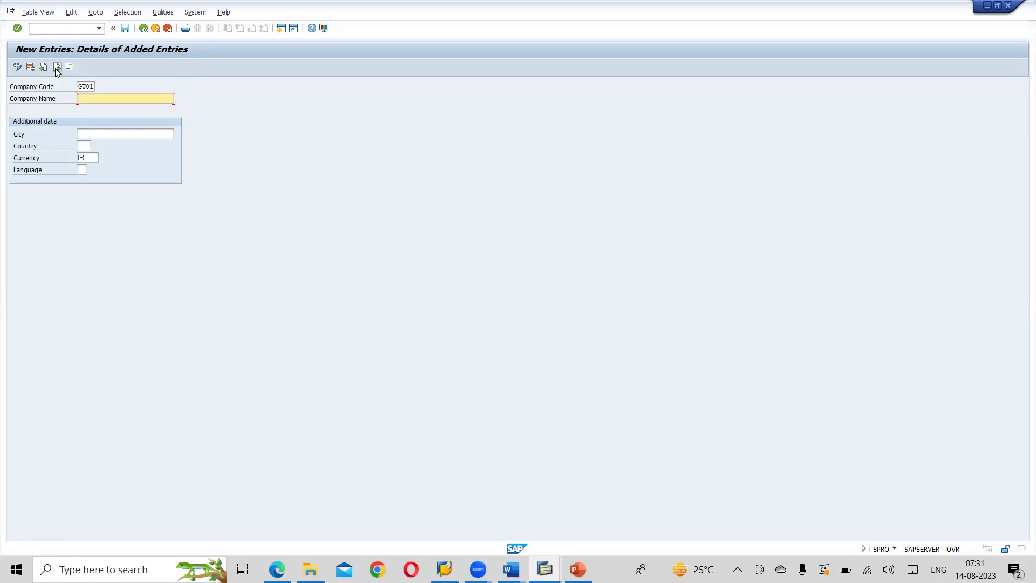
text(Adani Stees)
text(Inc.)
key(Tab)
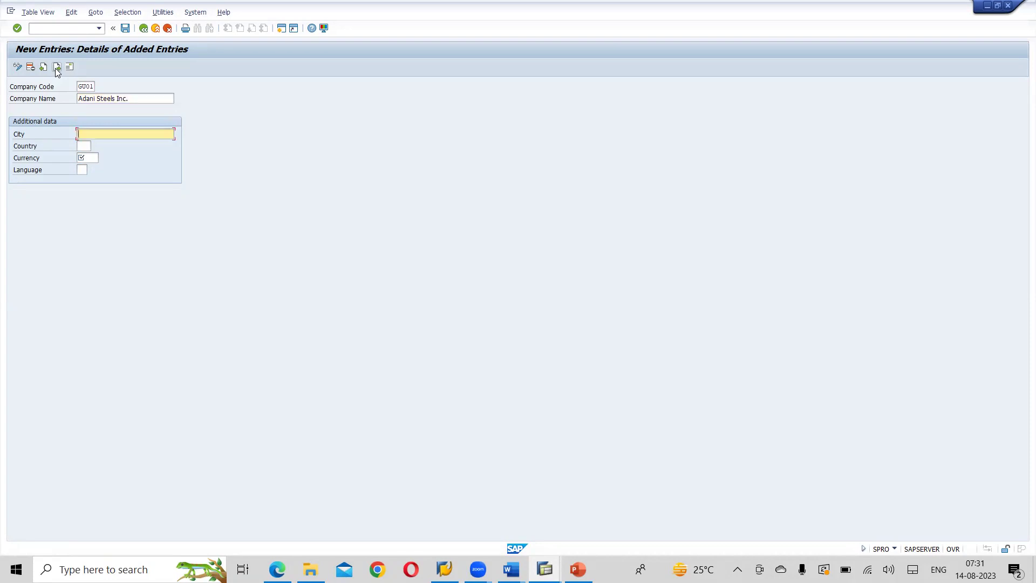
text(SanFran)
key(BackSpace)
key(BackSpace)
text(ancisco)
Step: Set GU01's country US, currency USD and language EN, then save to open its address
key(Tab)
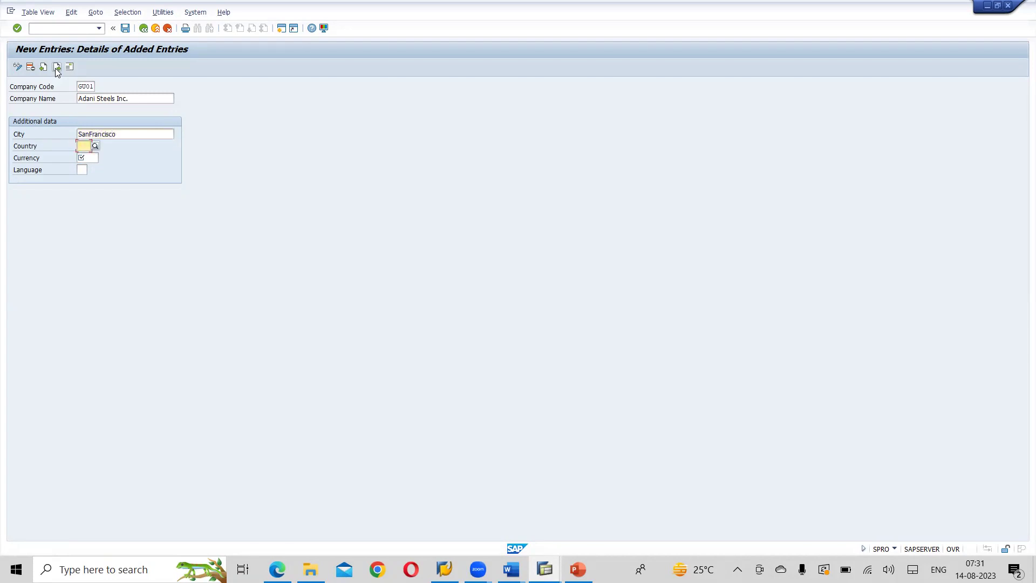
text(US)
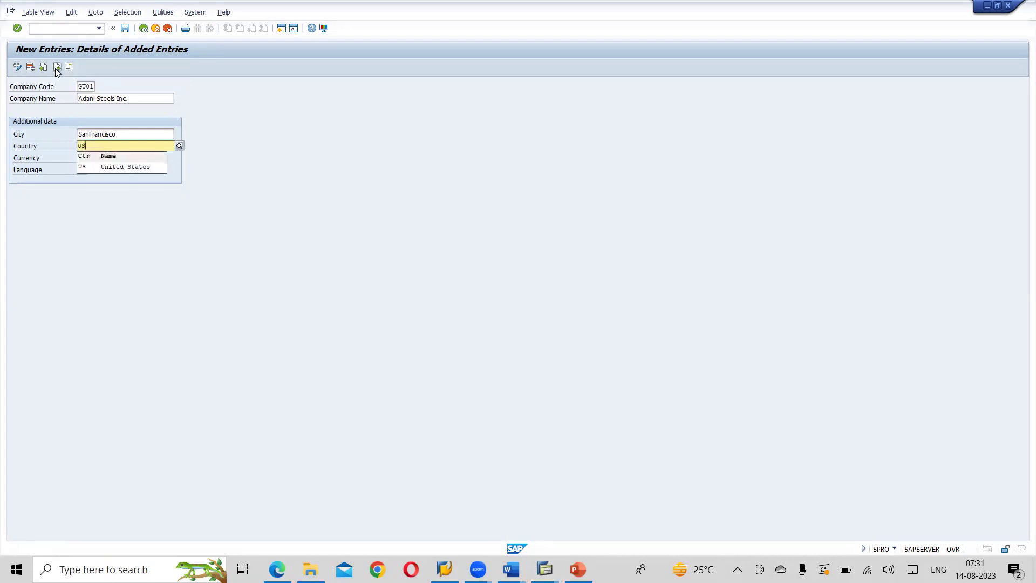
click(95, 167)
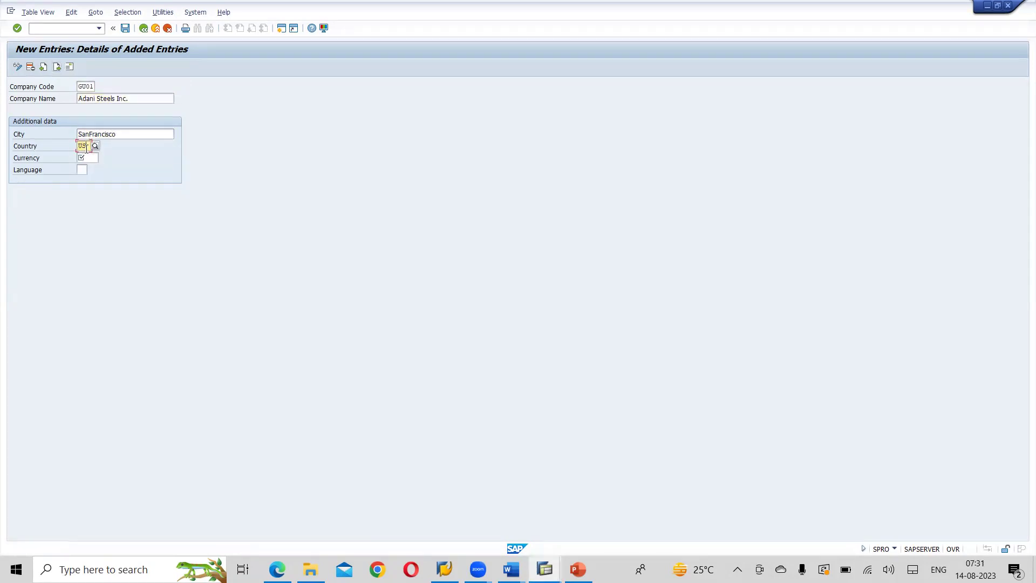
click(84, 158)
text(USD)
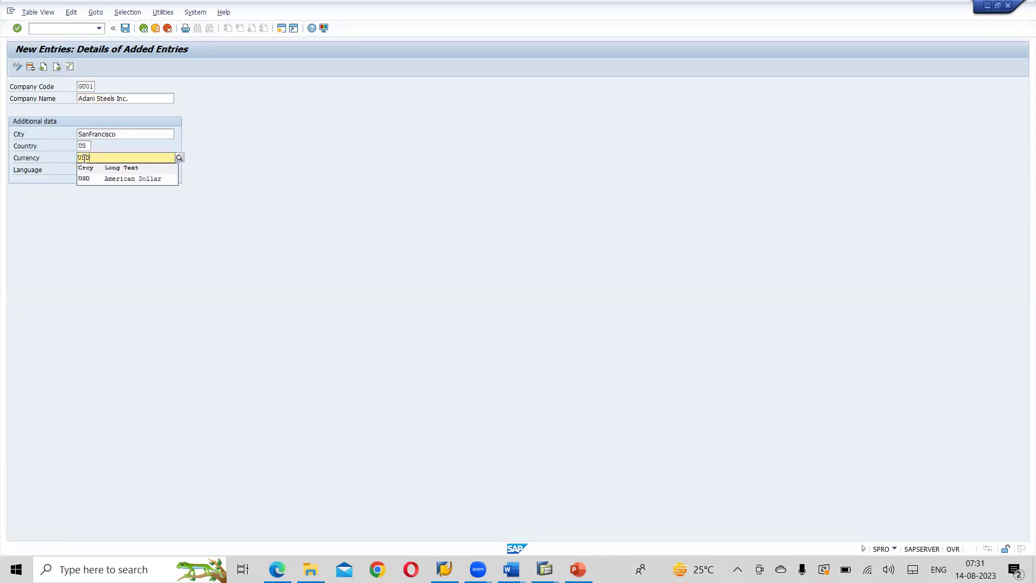
click(96, 186)
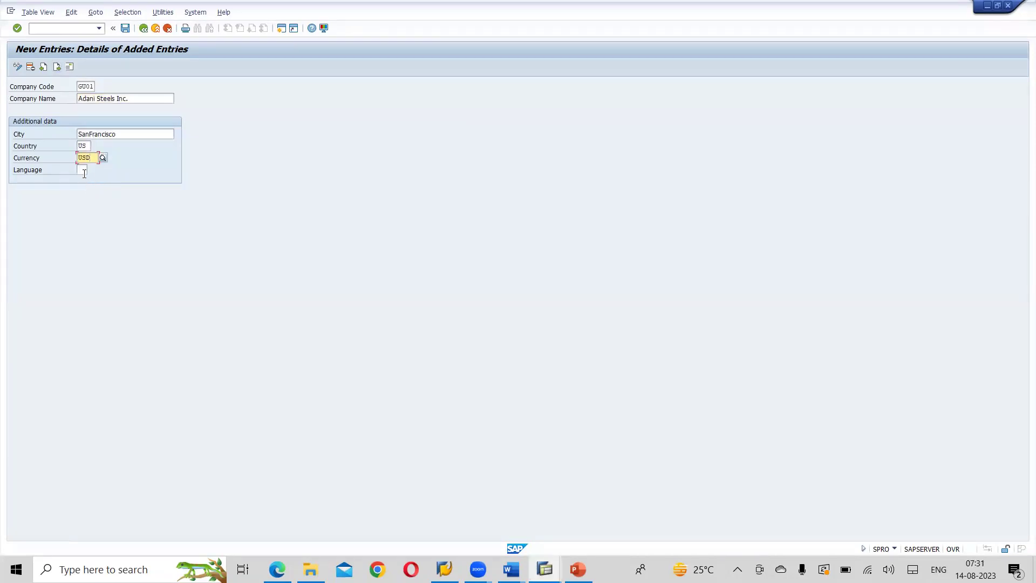
click(83, 171)
text(EN)
key(Return)
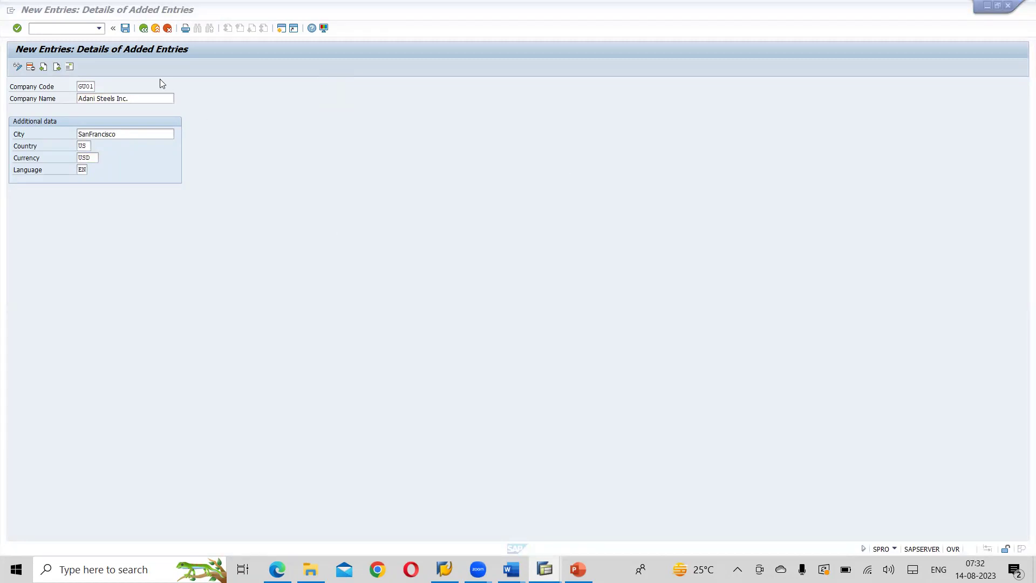
click(125, 28)
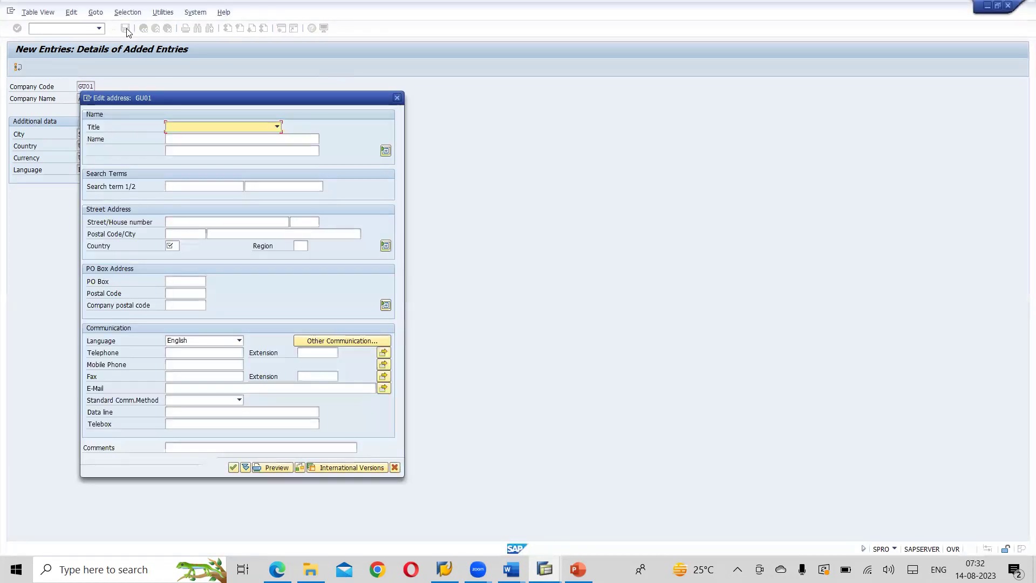
Step: Give GU01's address title Company, name Adani Steels Incorporation, search term GU01, street starting 'Harvest'
click(274, 130)
click(194, 139)
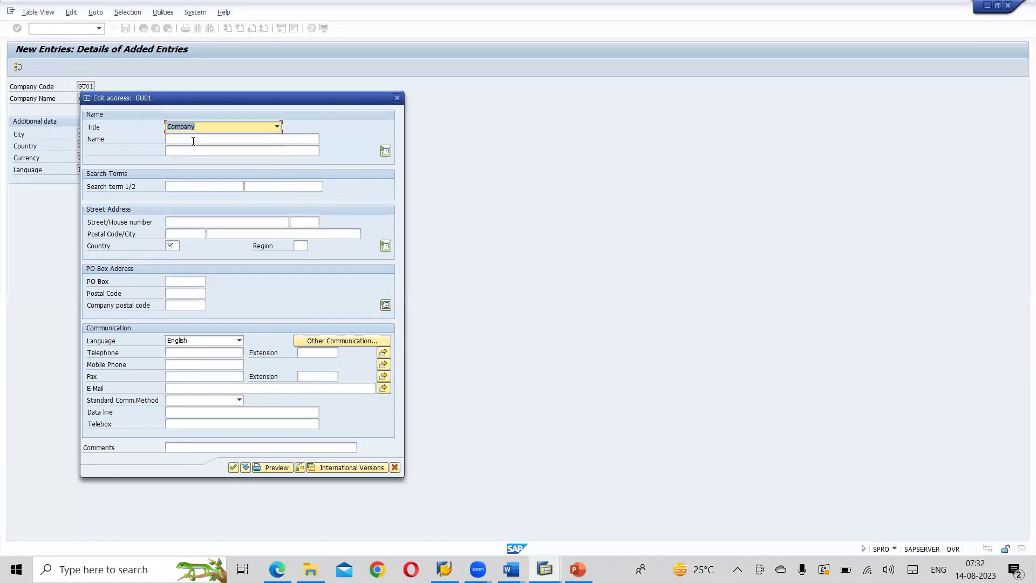
click(199, 139)
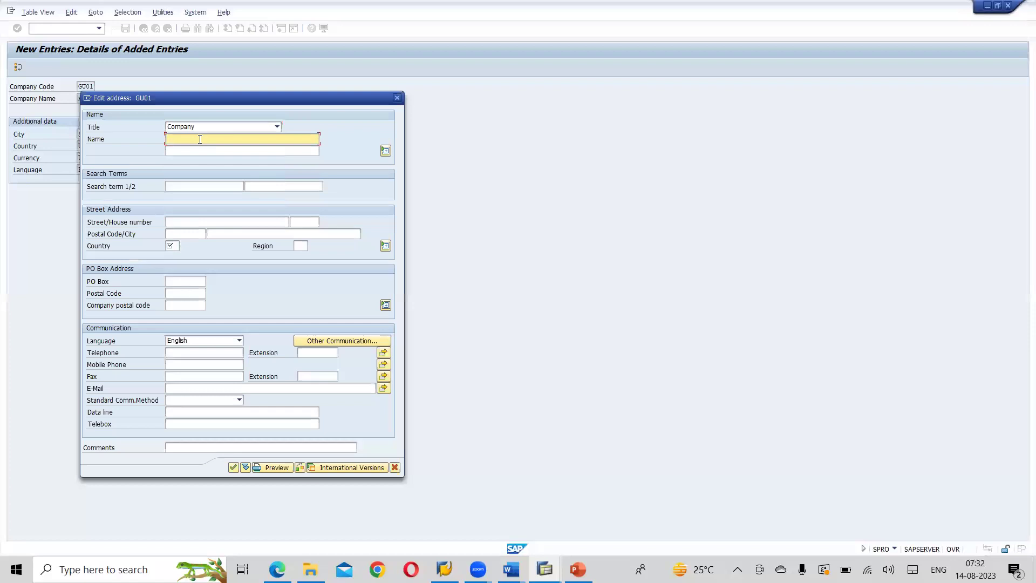
text(Adani Steels)
text(Incorporation)
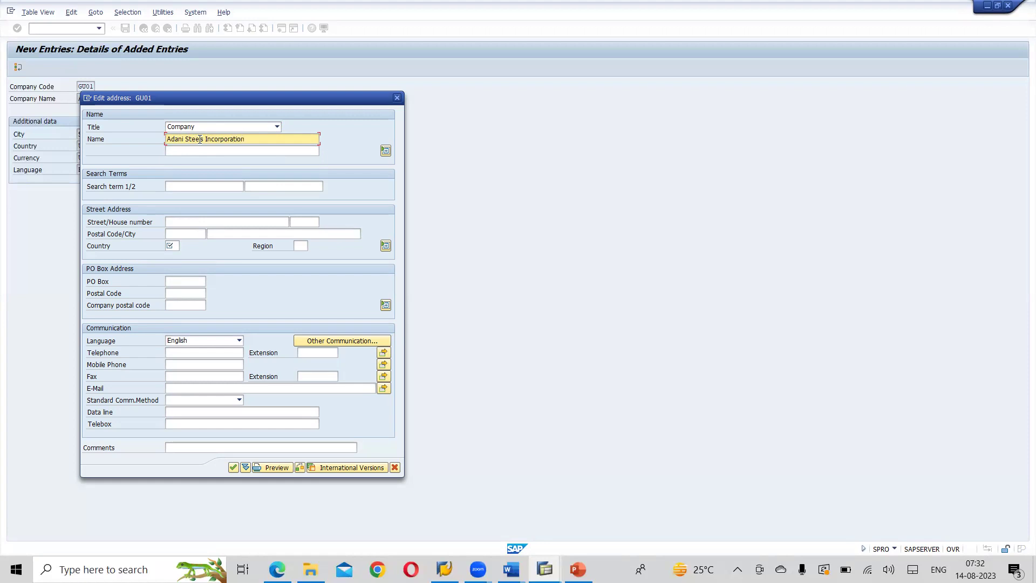
click(190, 188)
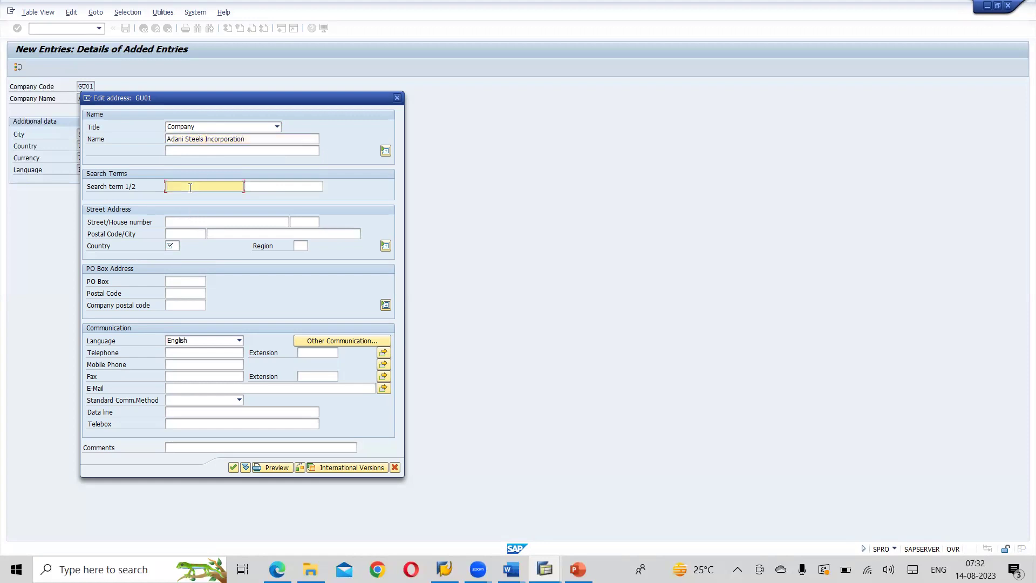
text(GU01)
click(194, 224)
text(Harvest s)
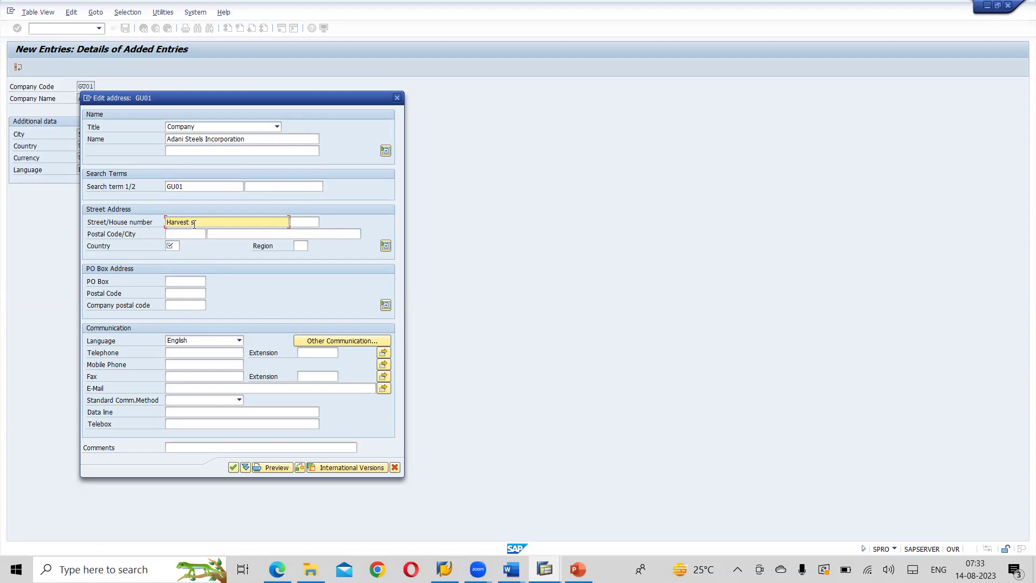
Step: Complete the street as Harvest Street, Freemount with house number JH423
key(BackSpace)
text(Street, Freemou)
text(nt)
key(Tab)
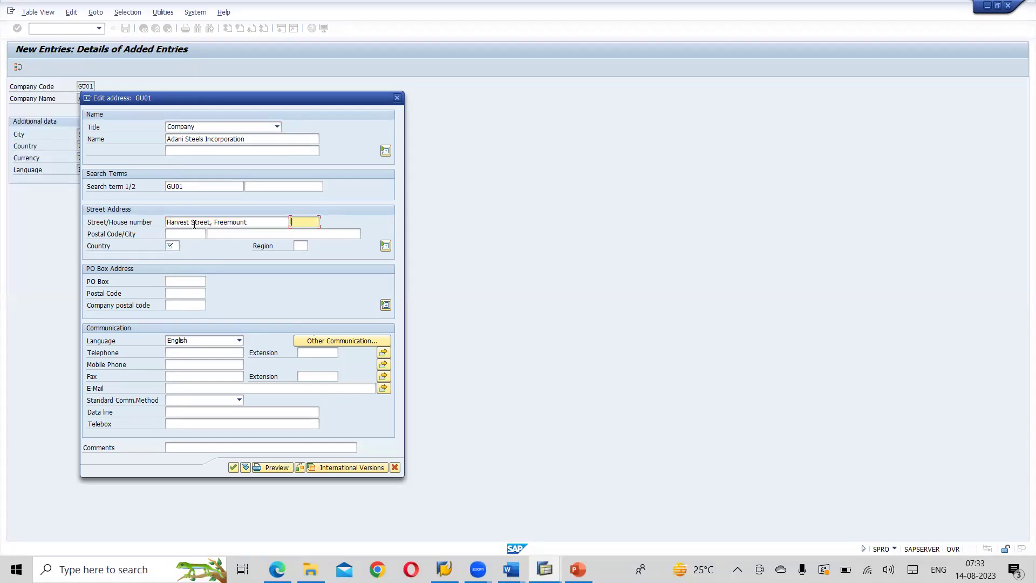
text(JH423)
Step: Enter postal code 9326 and city SanFrancisco in GU01's address
click(179, 233)
text(9326)
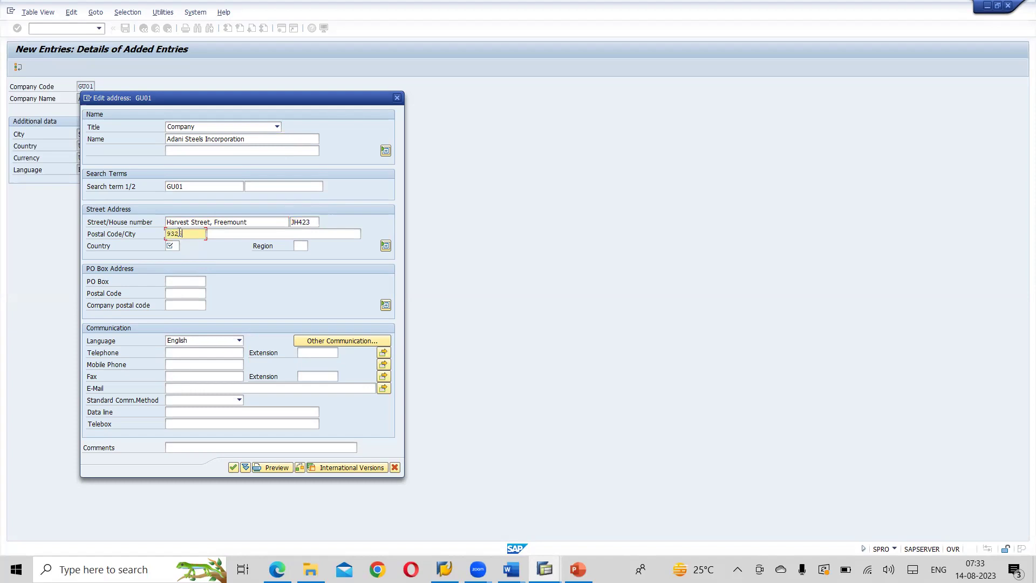
click(241, 236)
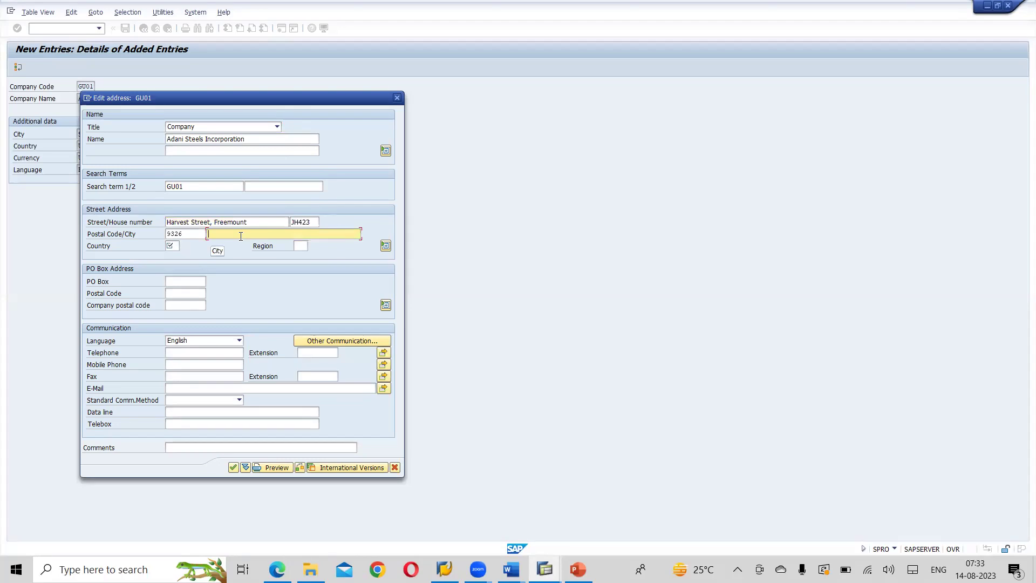
text(sA)
key(BackSpace)
key(BackSpace)
text(SanFrancisco)
Step: Enter country US (United States) and region CA (California) in GU01's address
click(172, 245)
text(us)
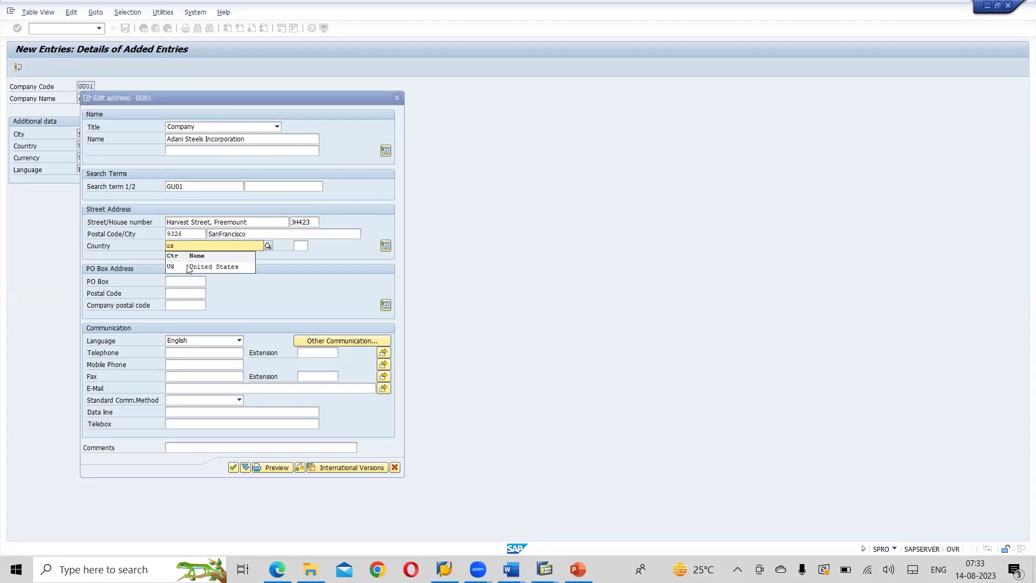
click(199, 265)
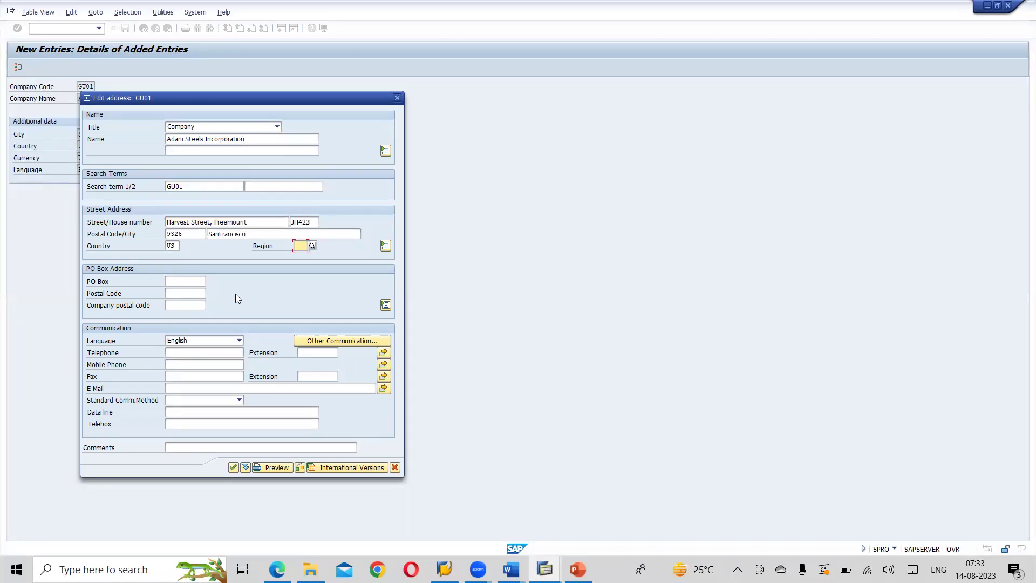
text(CA)
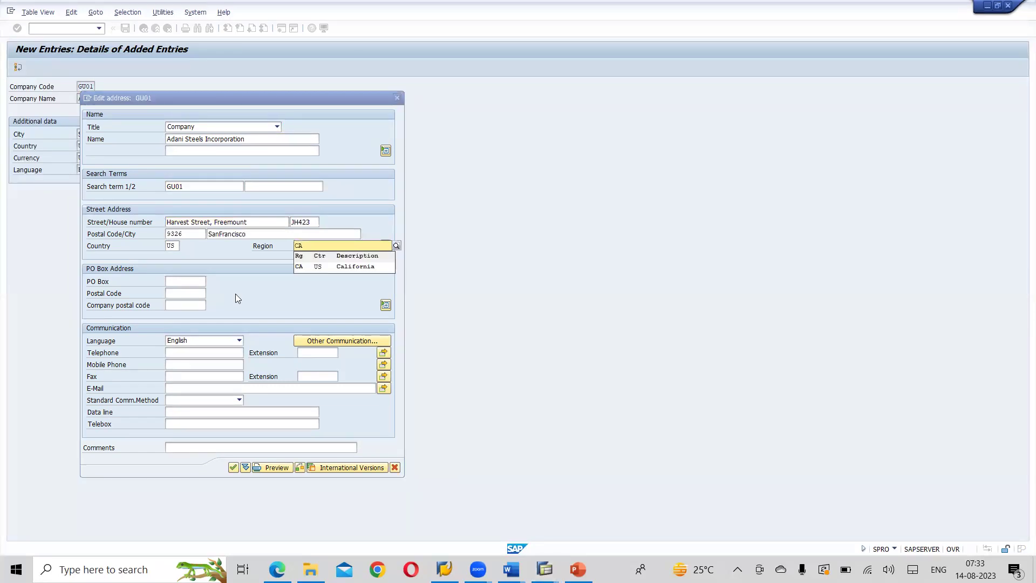
click(329, 266)
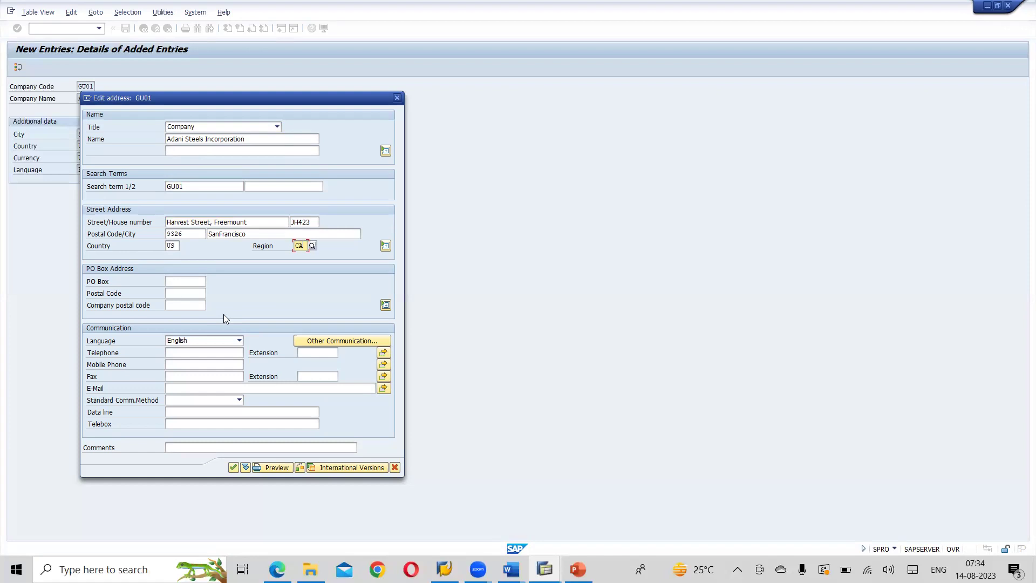
click(186, 283)
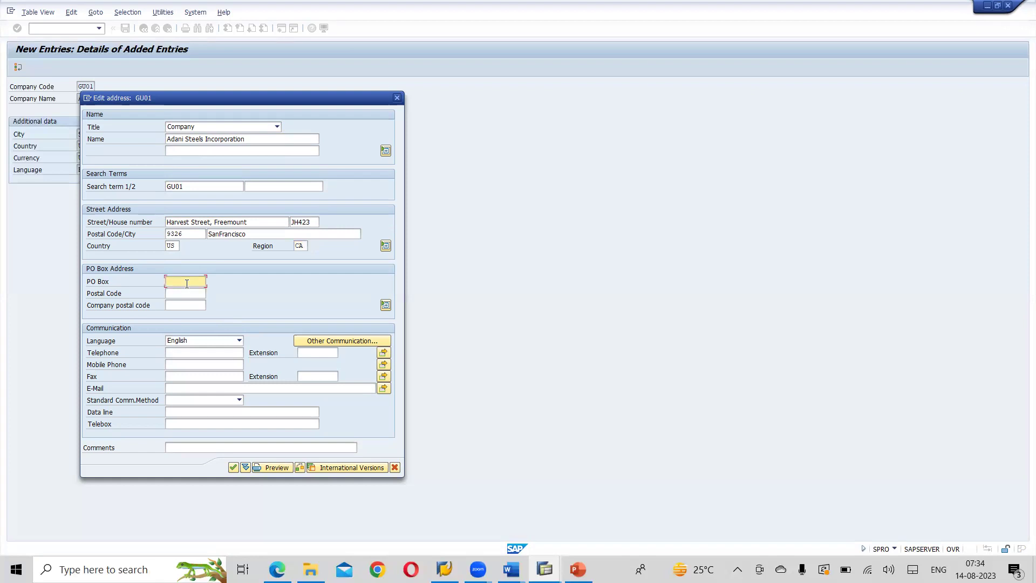
Step: Enter PO box 42-1/AB and confirm the address, raising a postal-code length warning
text(42-)
click(182, 292)
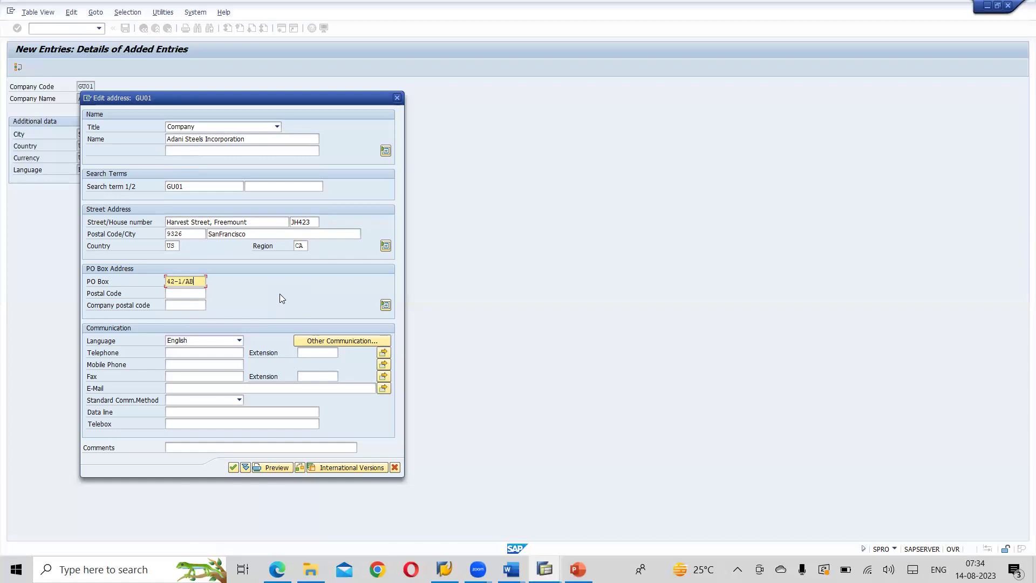
click(232, 468)
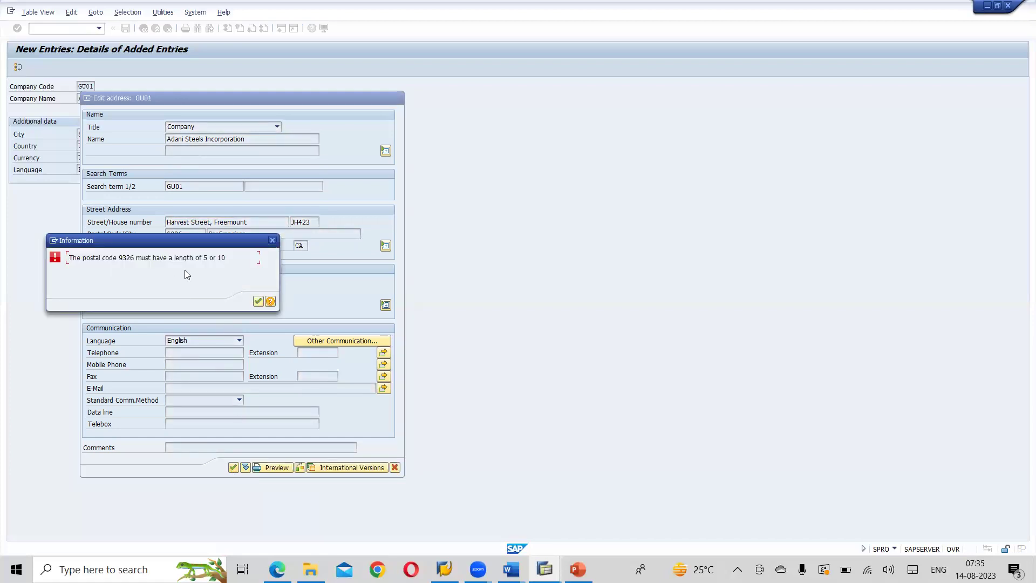
Step: Dismiss the warning, correct the postal code to 93261, confirm the address and save GU01
click(273, 241)
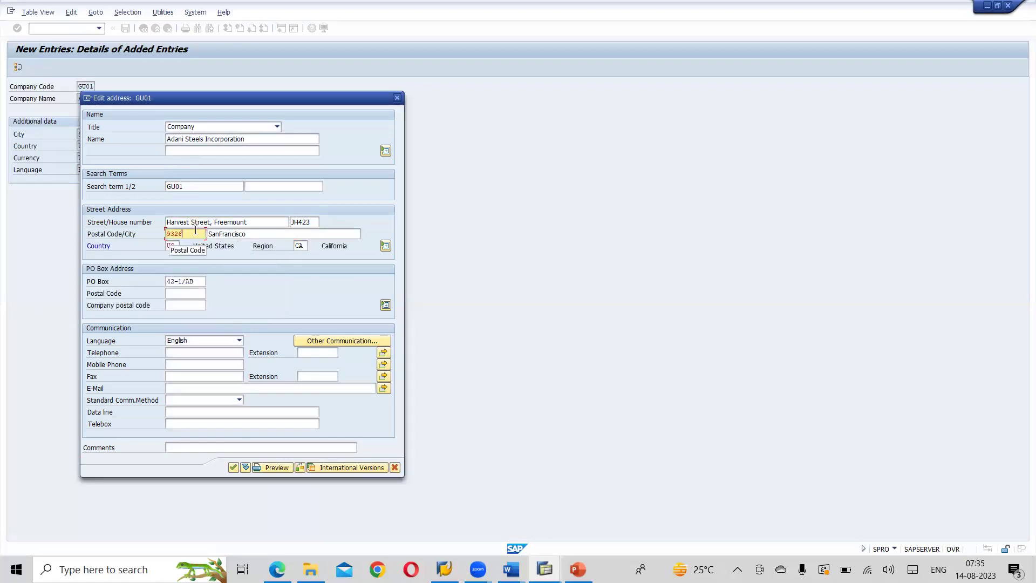
text(1)
click(233, 468)
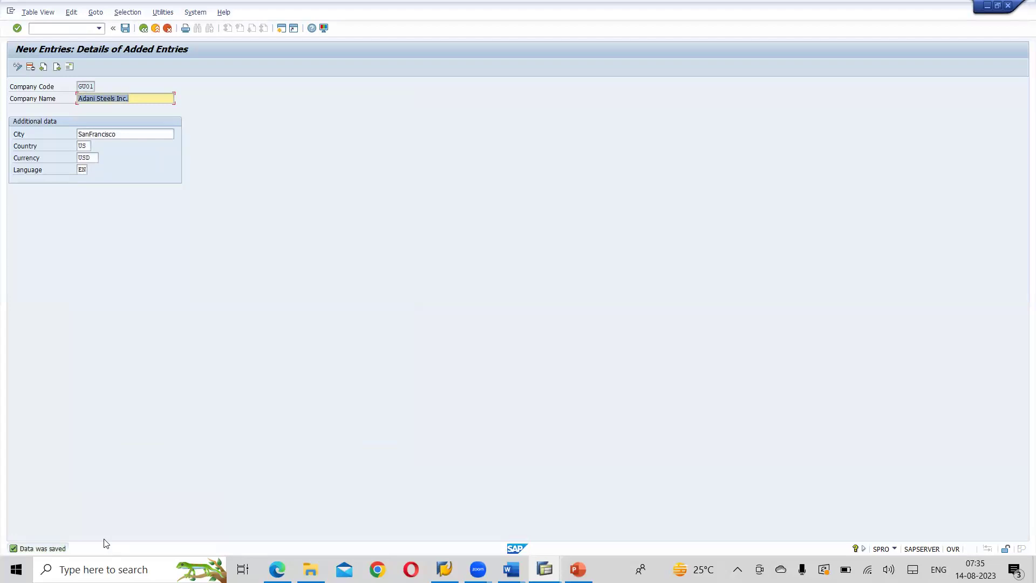
click(125, 29)
Step: Save again, return to the added-entries overview and select, then deselect, the GI01, GI02 and GU01 rows
click(125, 28)
click(143, 28)
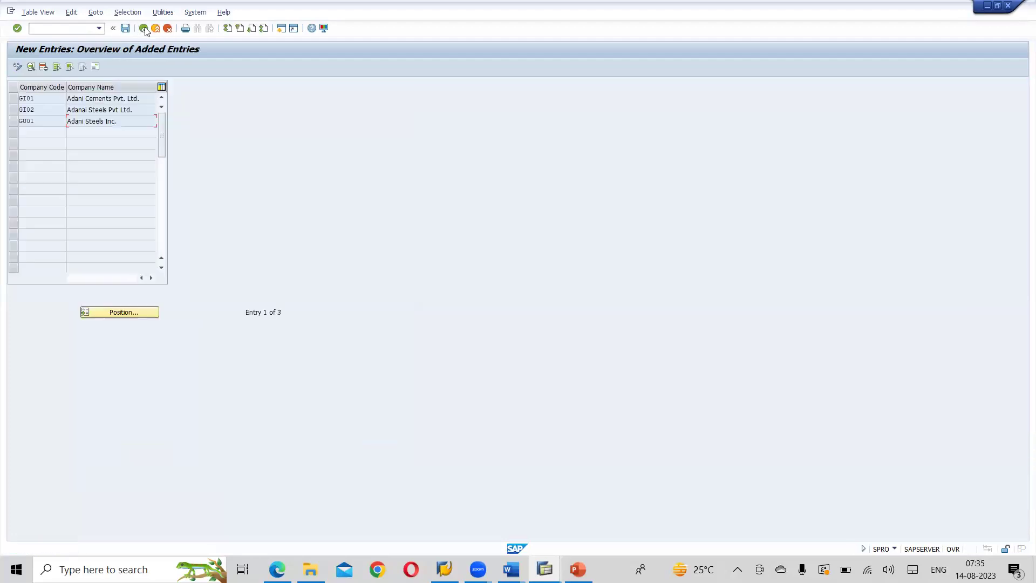
click(12, 99)
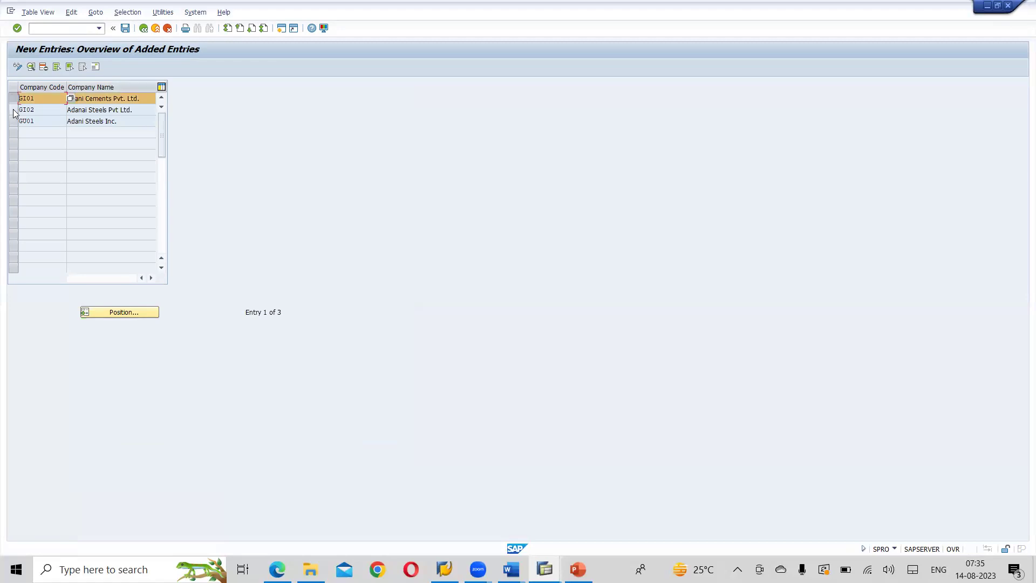
click(13, 110)
click(13, 122)
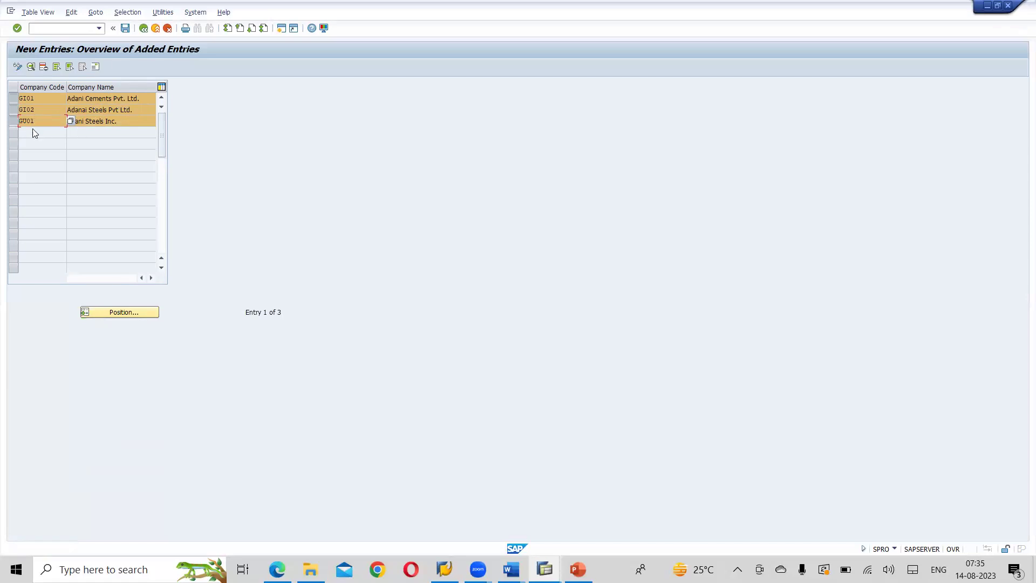
click(138, 120)
click(13, 123)
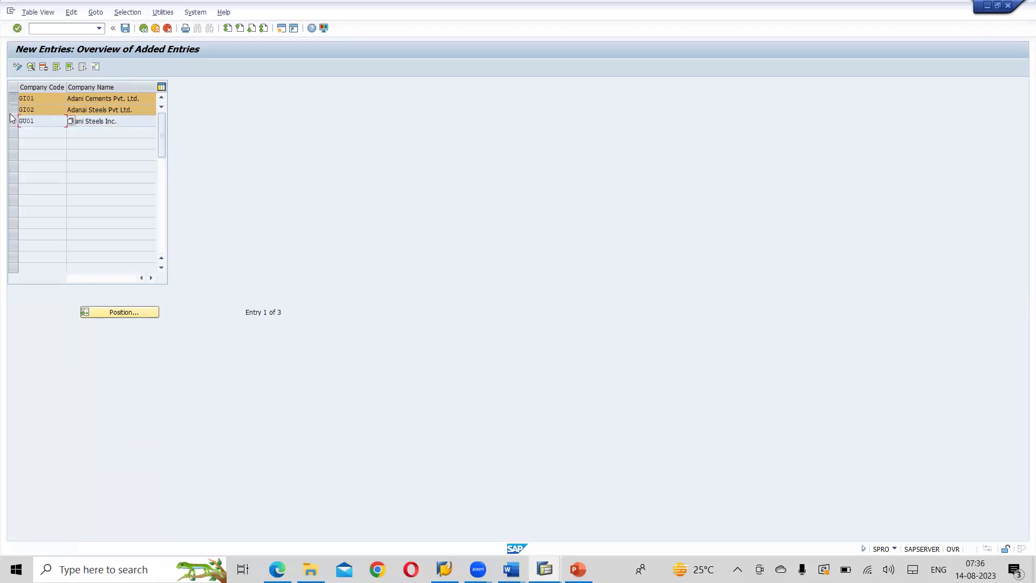
click(14, 110)
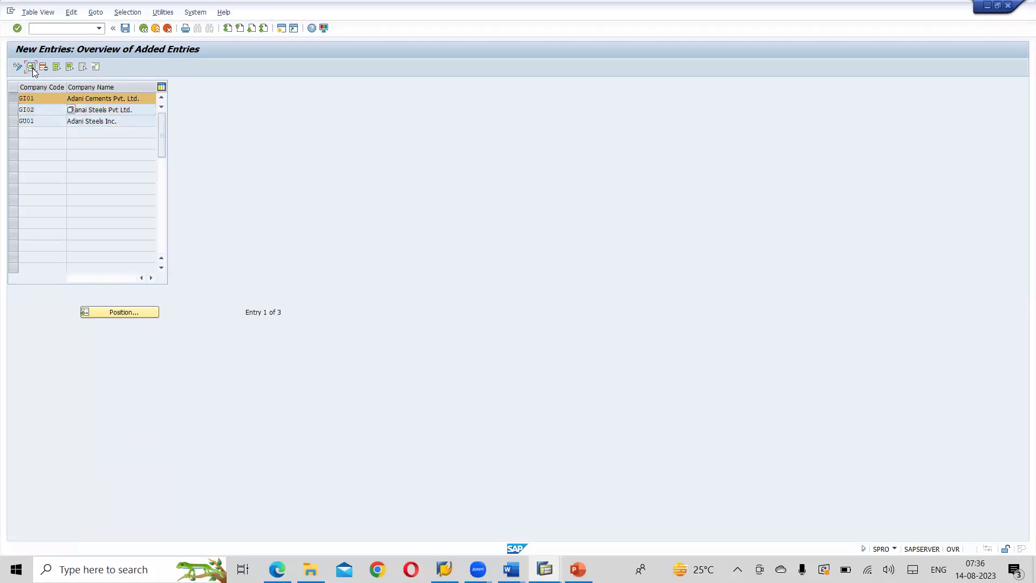
Step: View company code GI01's details, then back out to the implementation guide
click(32, 68)
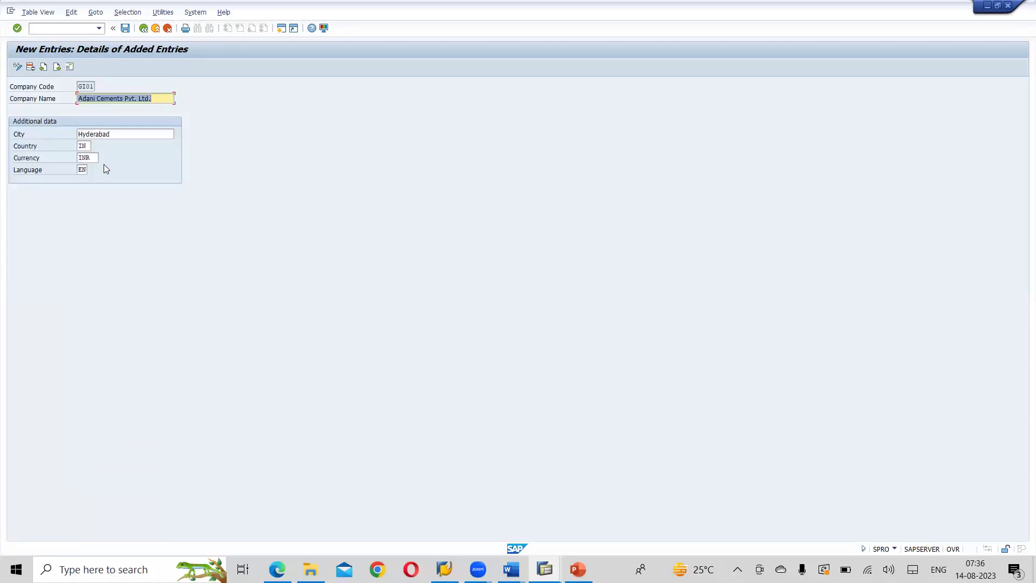
click(144, 28)
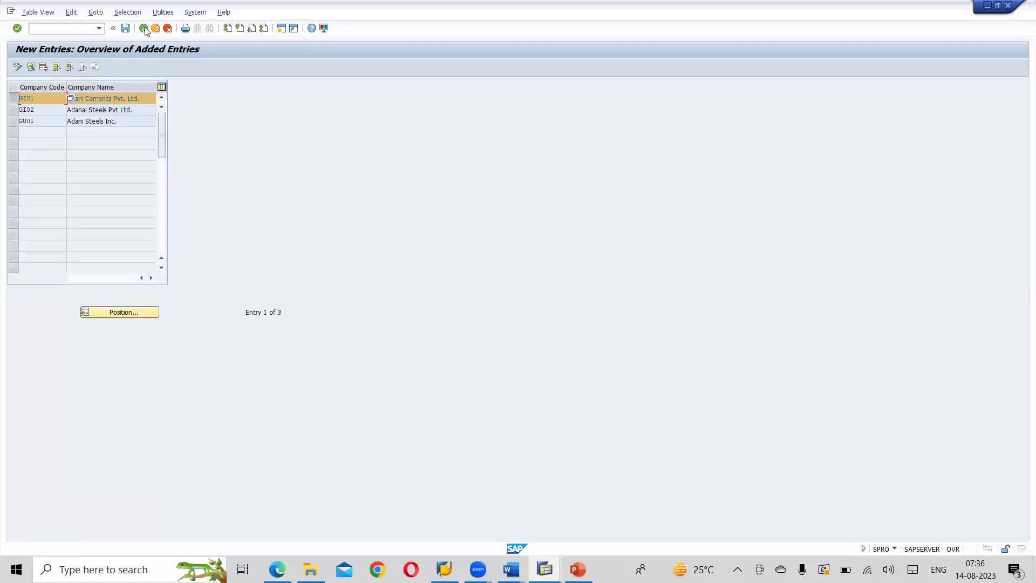
click(144, 29)
click(144, 29)
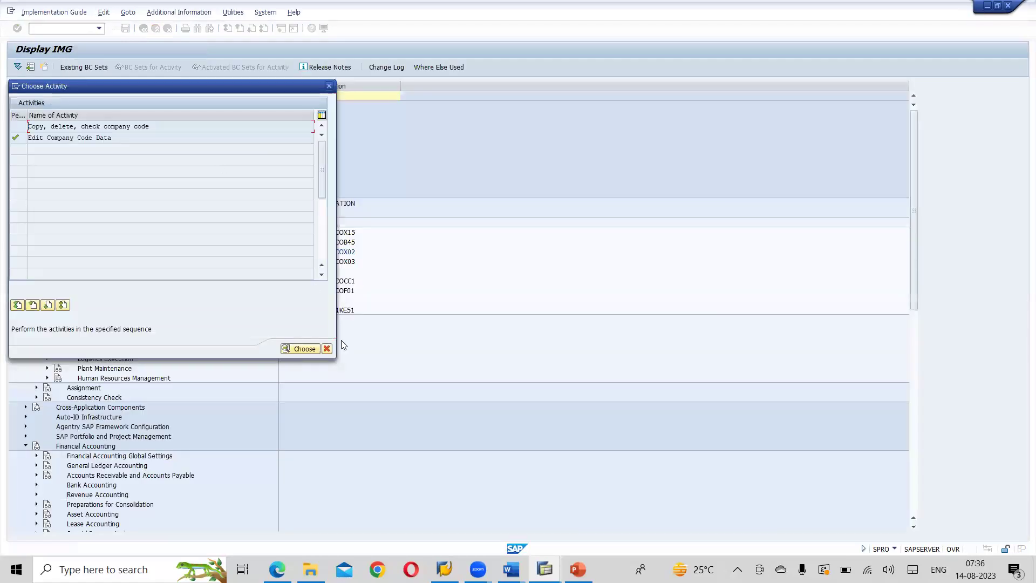
Step: Cancel the Choose Activity dialog and switch to the Word training notes
click(330, 350)
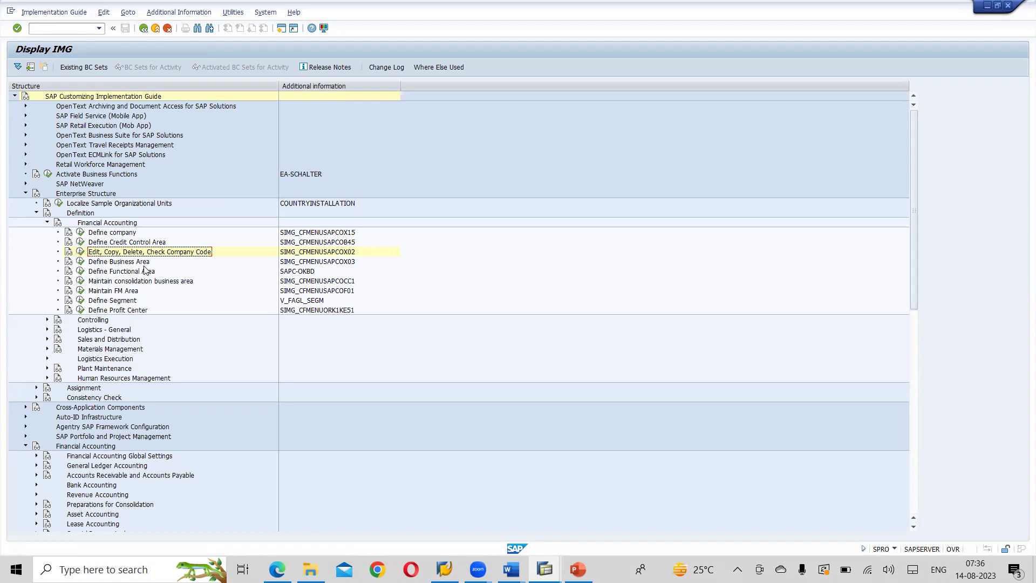
key(alt+Tab)
key(alt+Tab)
key(alt+Tab)
key(alt+Tab)
key(alt+Tab)
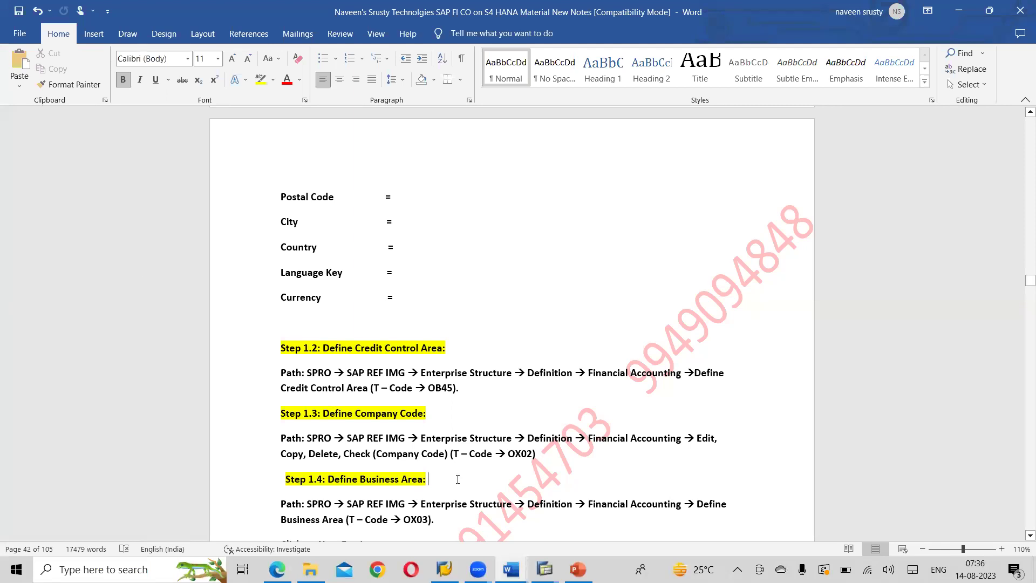
Step: Save the Word notes, scroll to Step 1.4 Define Business Area, and return to SAP
key(ctrl+s)
scroll(683, 518, down, 5)
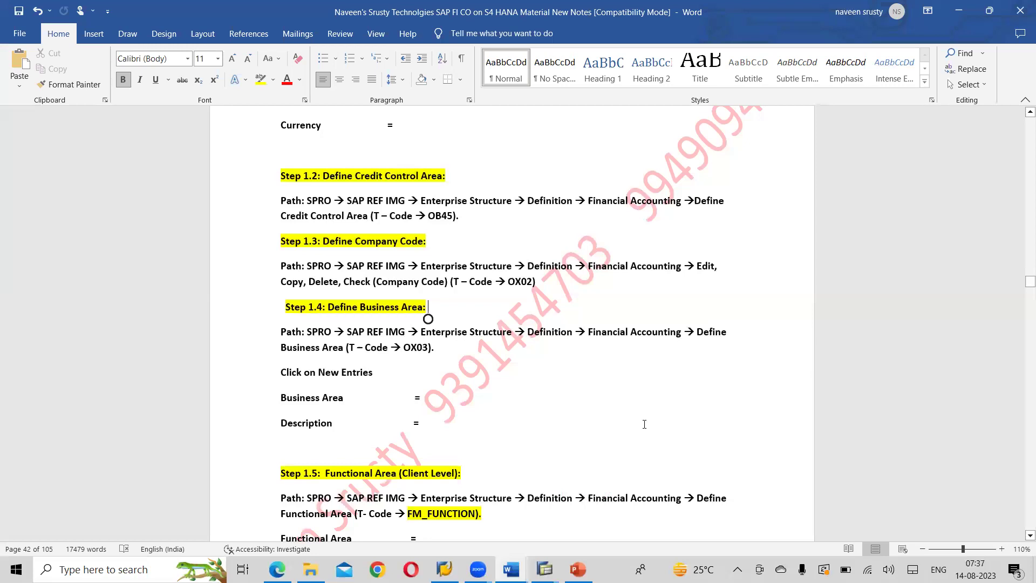
key(alt+Tab)
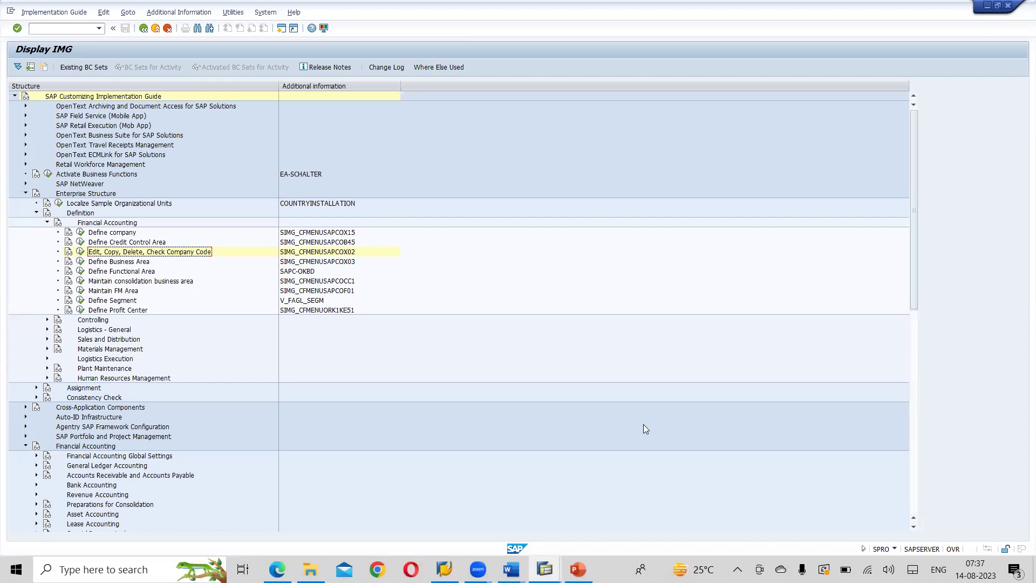
Step: Execute the Define Business Area activity to show the 148 existing business areas
click(104, 263)
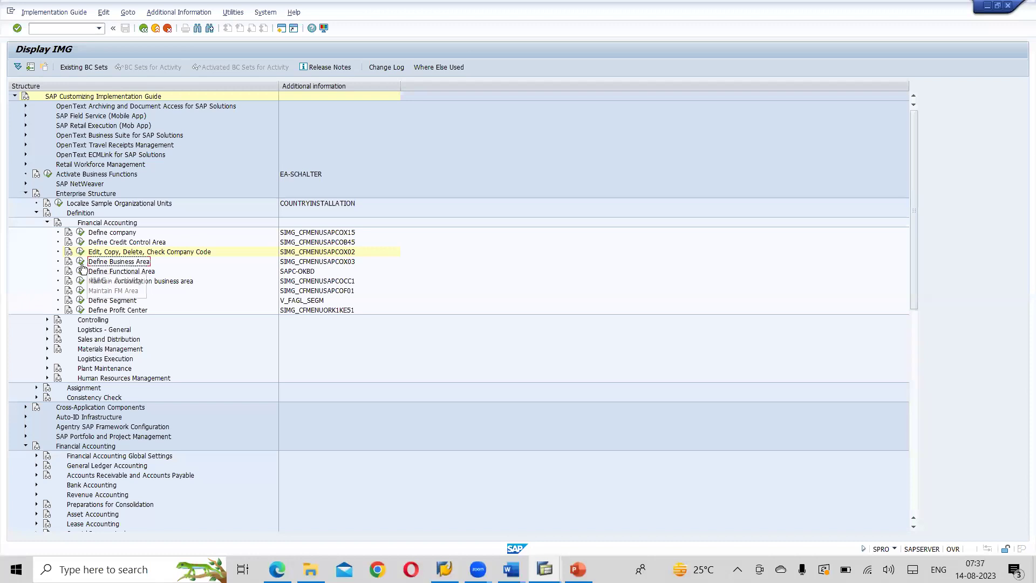
click(327, 264)
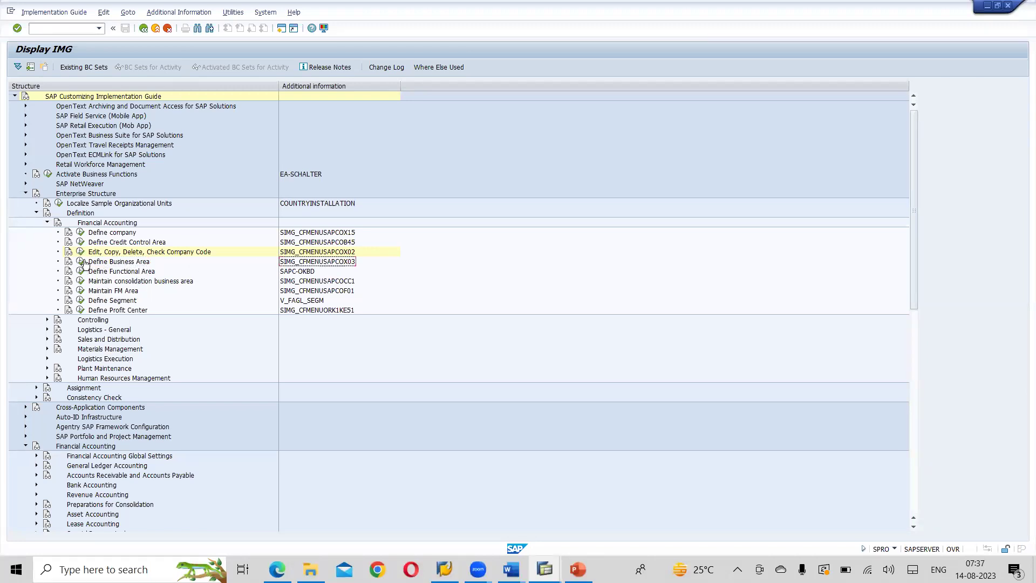
click(81, 262)
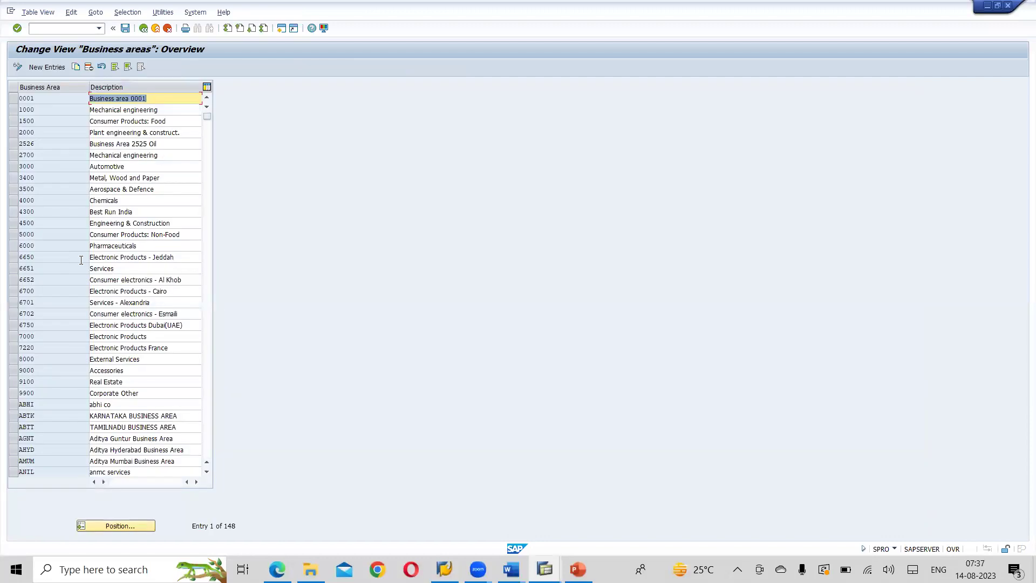
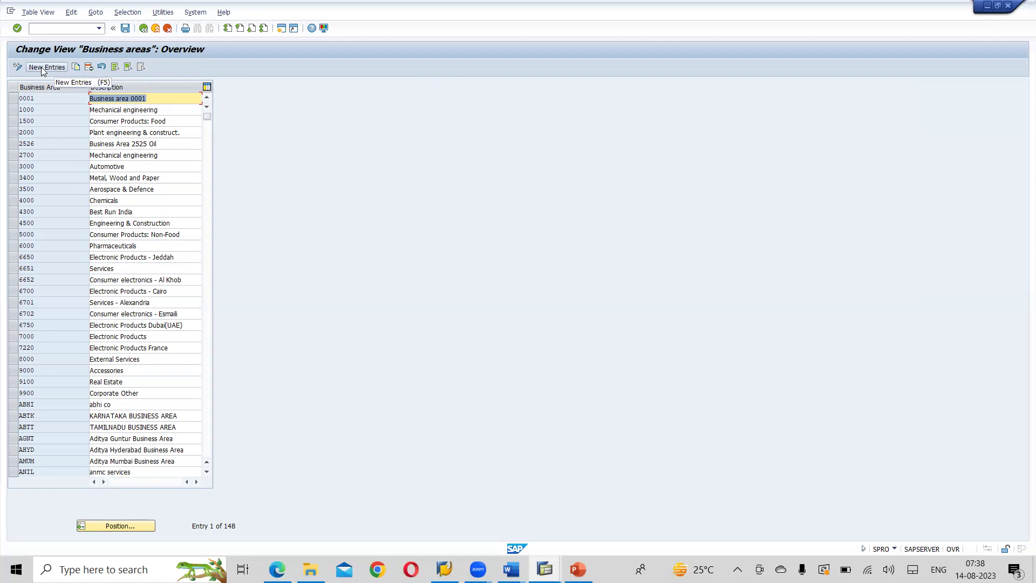
Step: Start a blank New Entries table for business areas, then bring the Word structure document forward
click(45, 67)
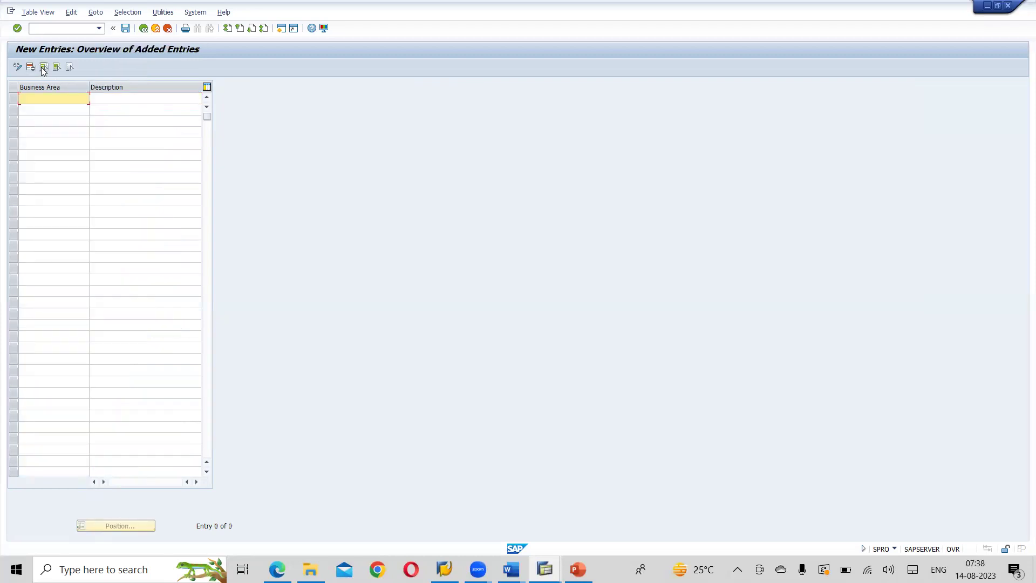
key(alt+Tab)
key(alt+Tab)
key(alt+Tab)
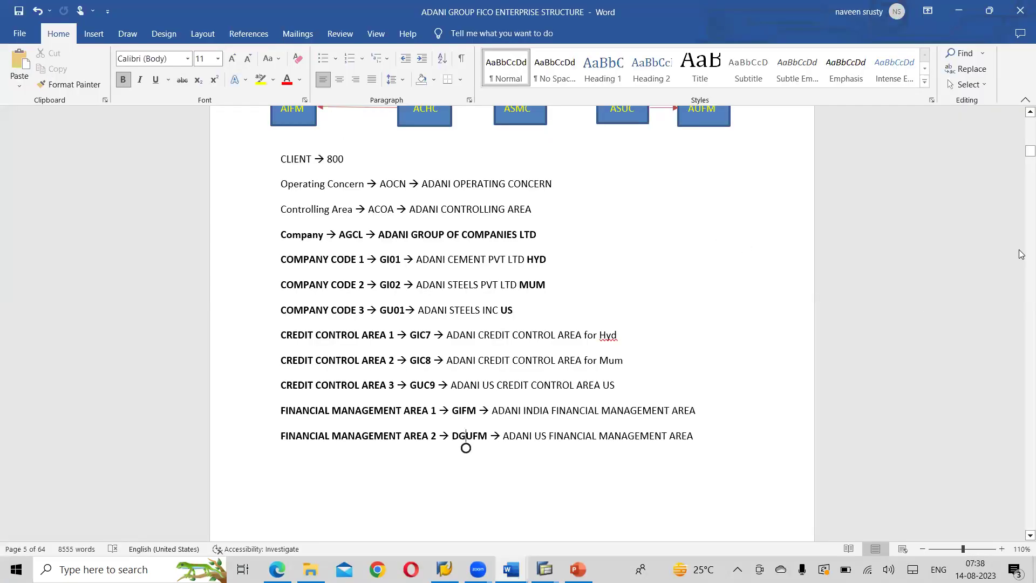
Step: Scroll the Word document to the Functional Area / Business Area code list, then return to SAP
drag(1022, 148, 1020, 157)
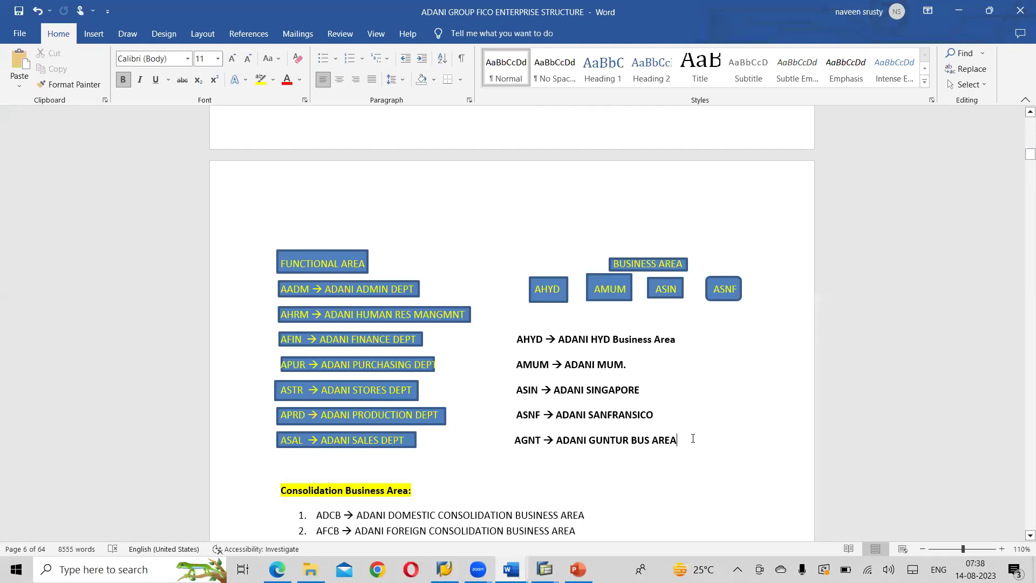
key(alt+Tab)
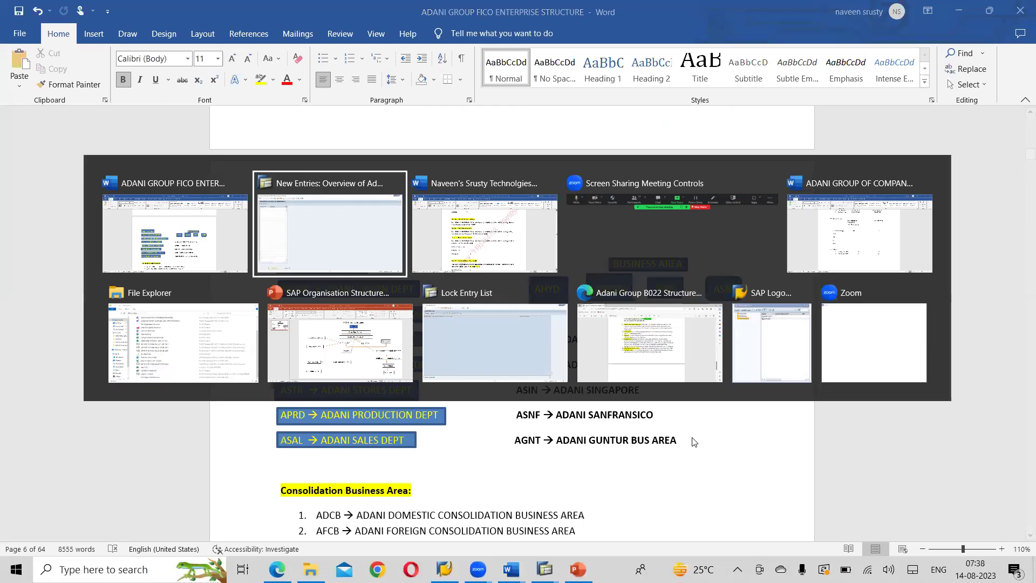
Step: Enter business area AGNT described as Adani Guntur Business Area
text(QT)
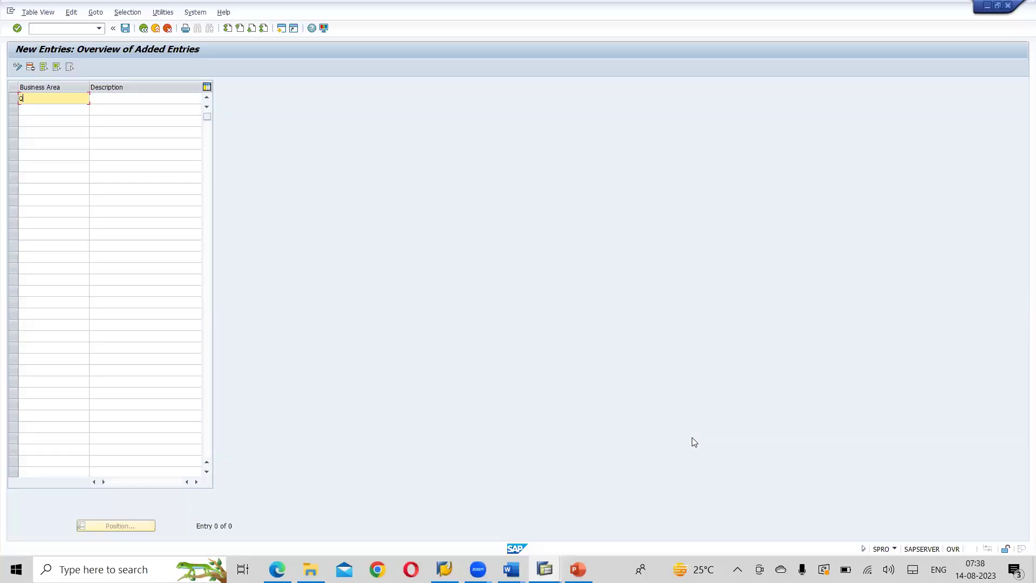
key(BackSpace)
key(BackSpace)
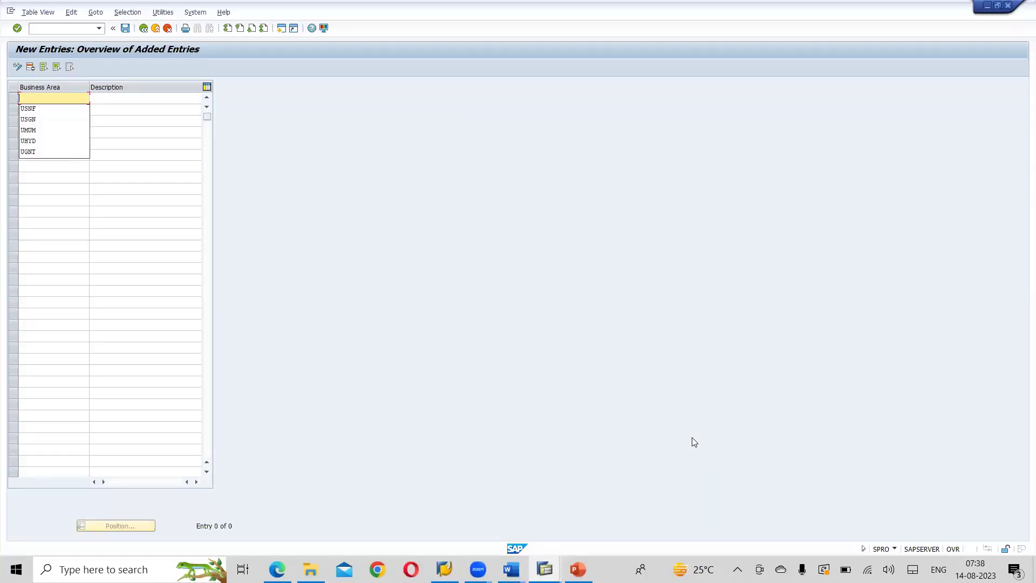
text(A)
key(BackSpace)
text(AGNT)
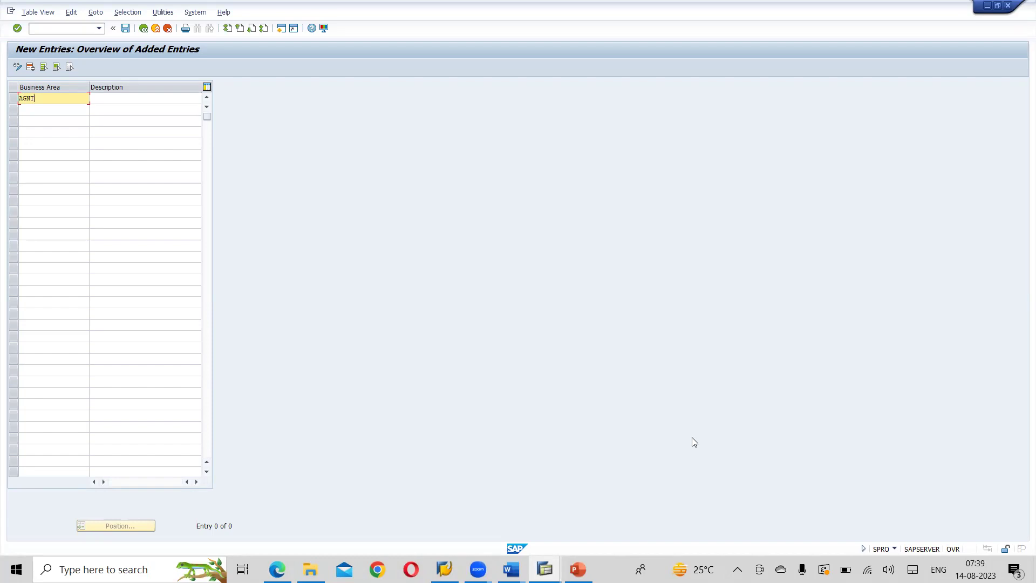
key(alt+Tab)
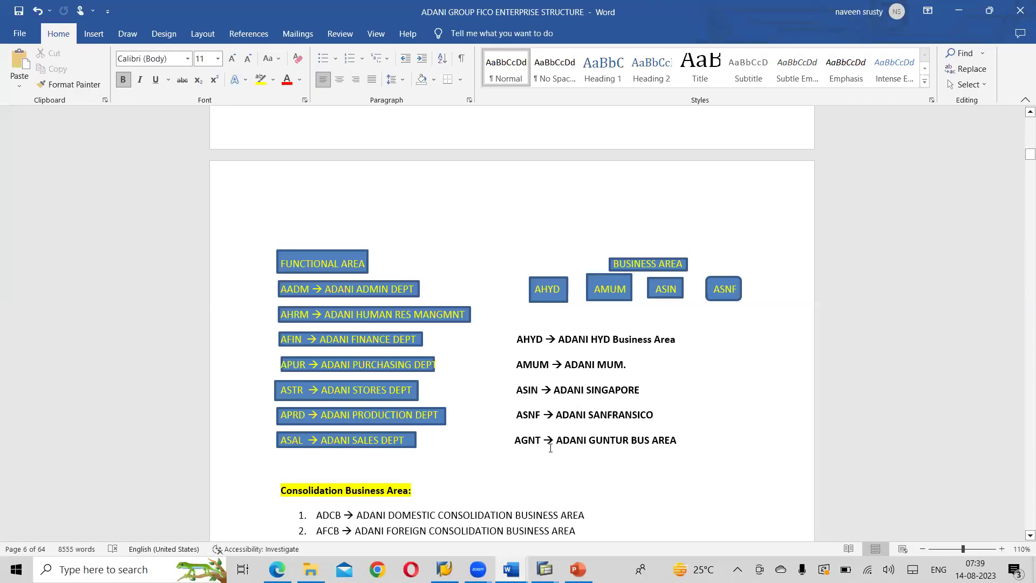
key(alt+Tab)
key(Tab)
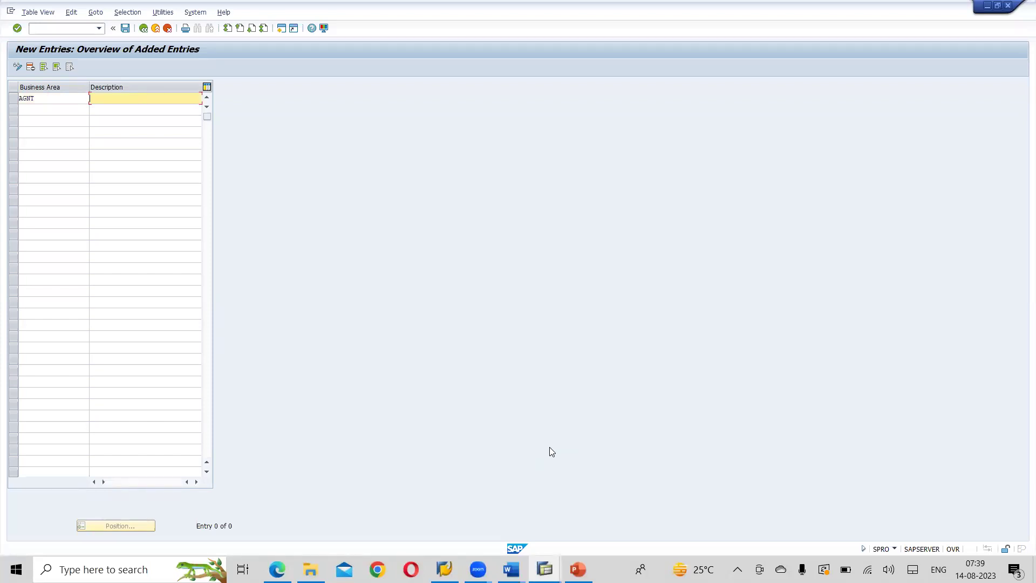
text(Adani Guntur Business Area)
Step: Add AHYD (Adani Hyderabad Business Area) and AMUM (Adani Mumbai Business Area)
click(30, 111)
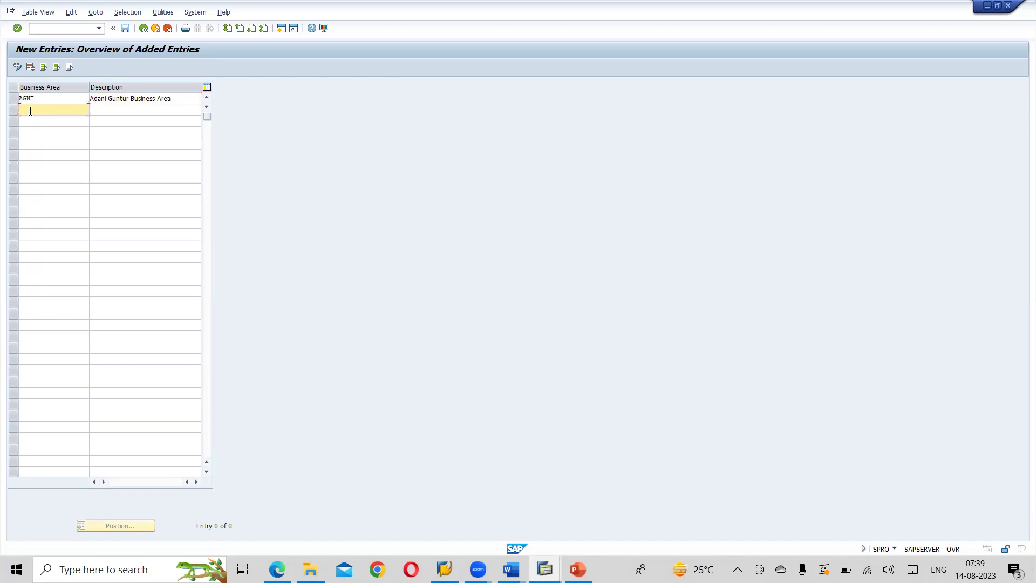
text(AHYD)
key(Tab)
text(A)
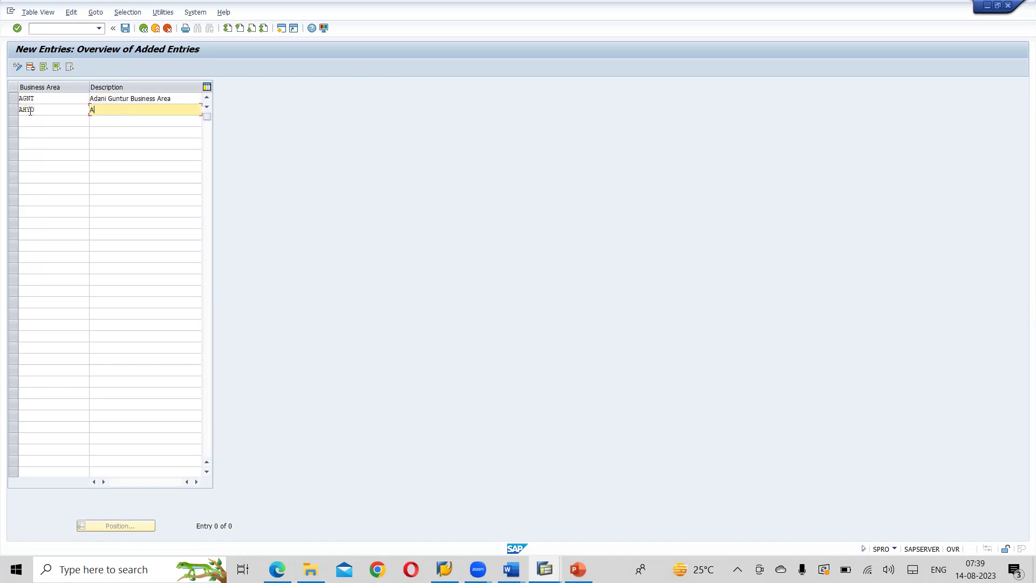
text(dani Hyderabad Business Area)
key(Tab)
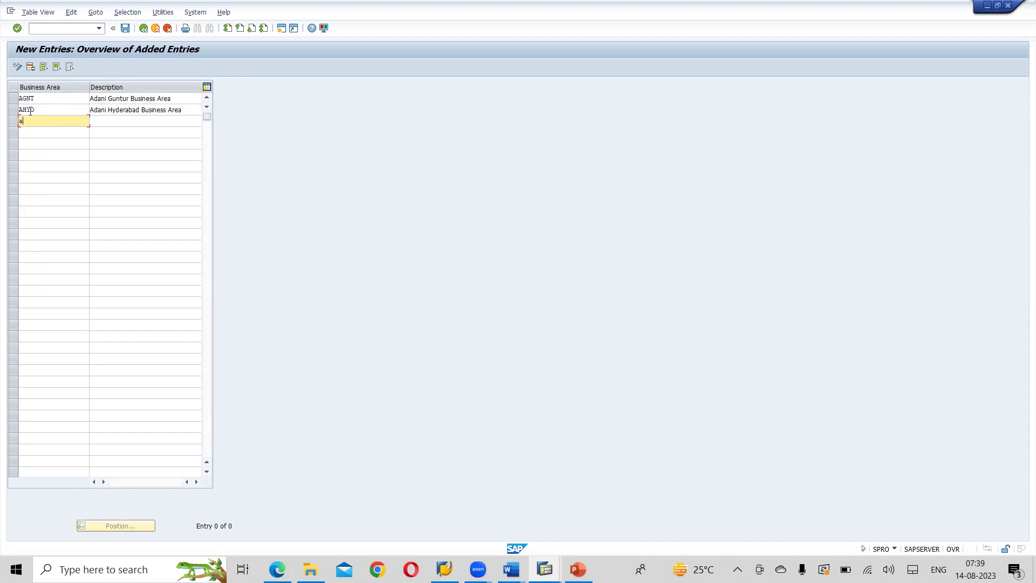
text(AMUM)
key(Tab)
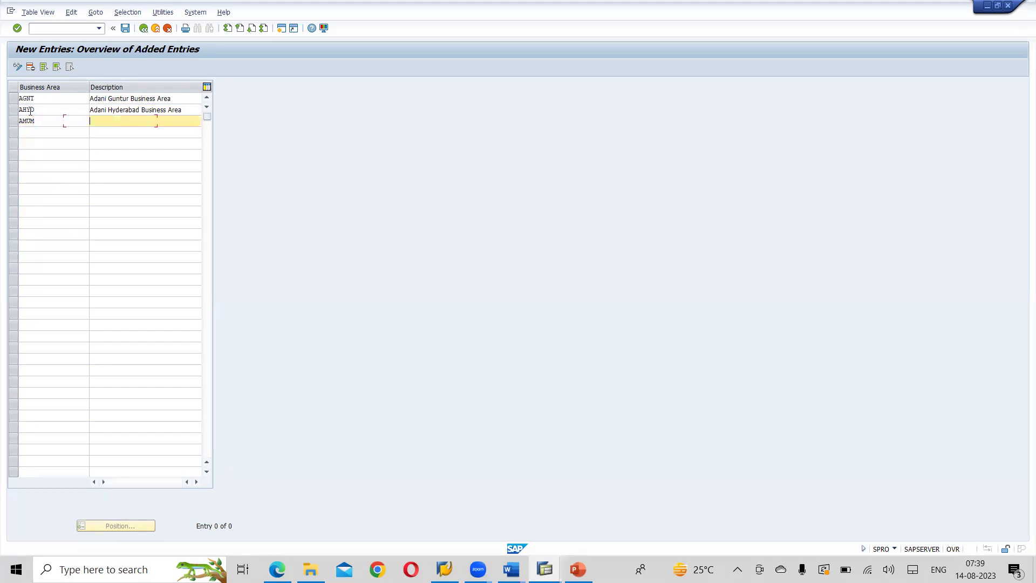
text(Adani Mumbai Business aArea)
Step: Add ASGN described as Adani Singapore Business Area, then switch back to Word
key(Tab)
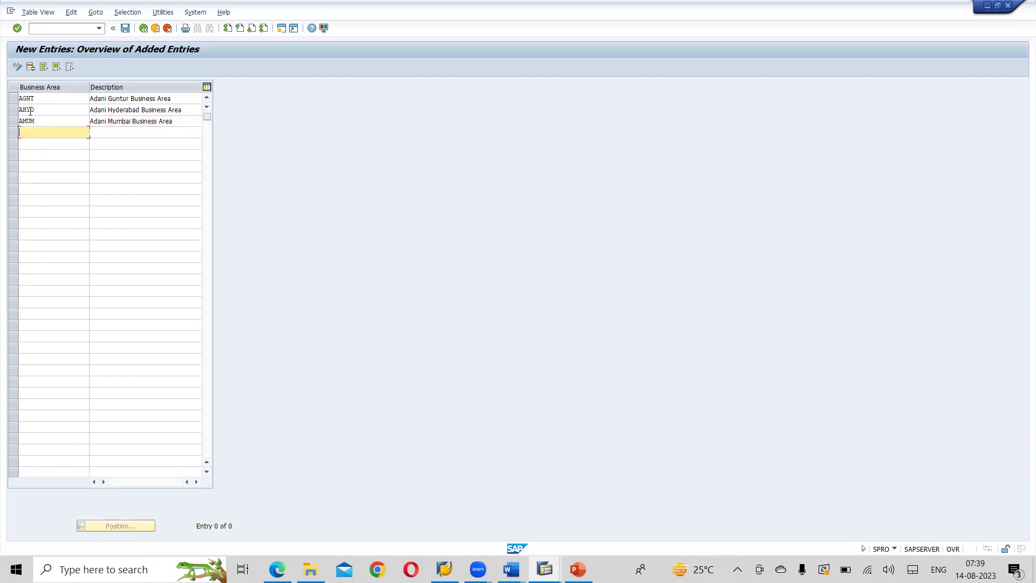
text(ASGN)
key(Tab)
text(Ad)
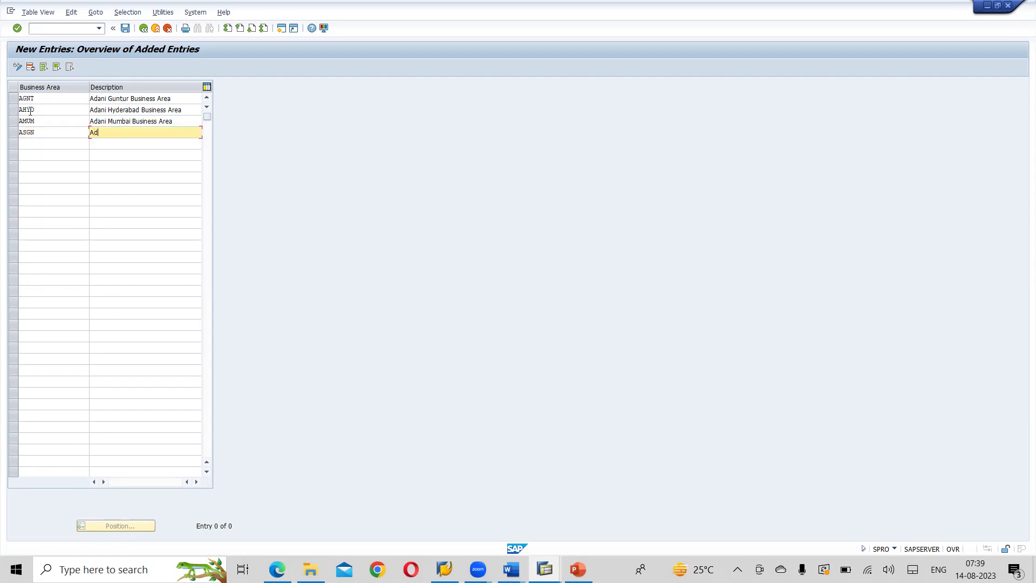
text(ani Singapore Business area)
key(BackSpace)
key(BackSpace)
key(BackSpace)
key(BackSpace)
text(Area)
key(Tab)
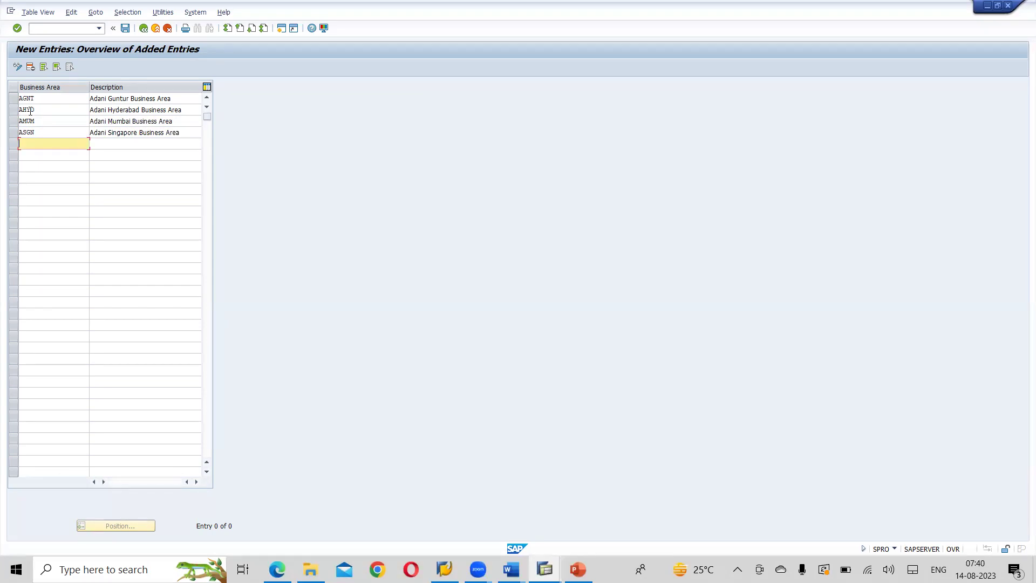
key(alt+Tab)
key(Tab)
key(alt+shift+Tab)
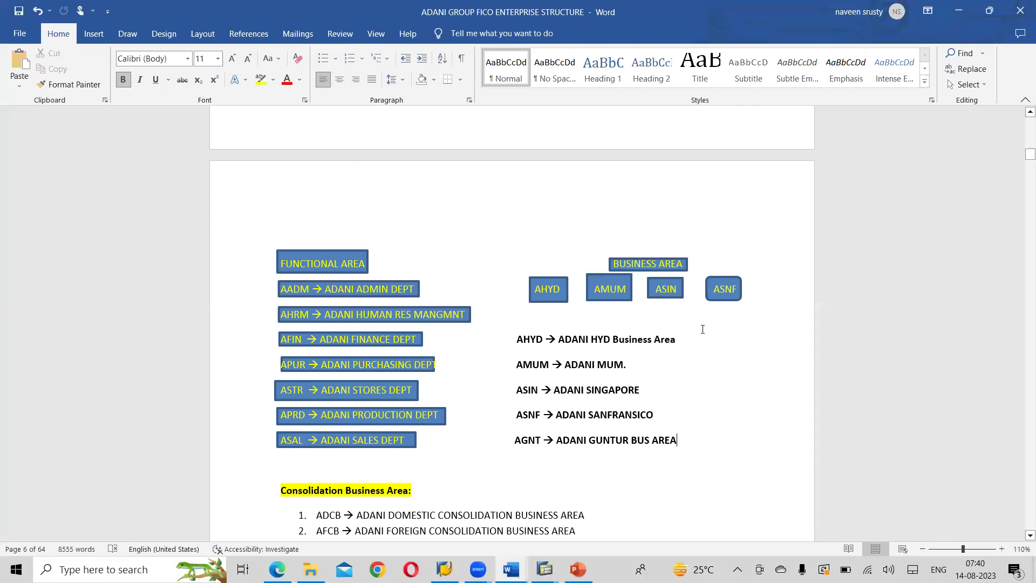
Step: Add ASNF as 'Adani SanFrancisco Busins Area' and check entries, which flags AGNT as a duplicate key
key(alt+Tab)
text(ASNF)
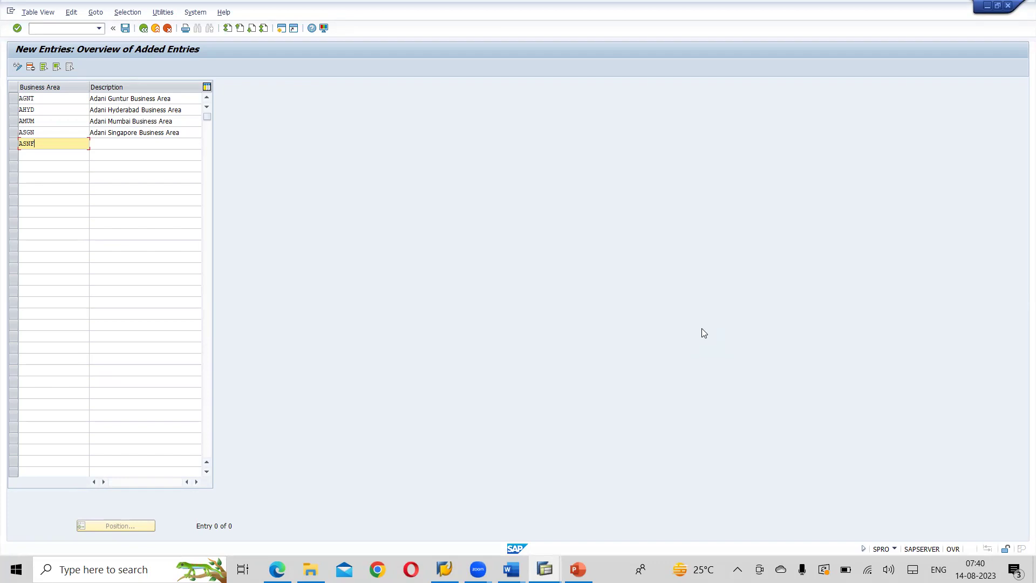
key(Tab)
text(Adani )
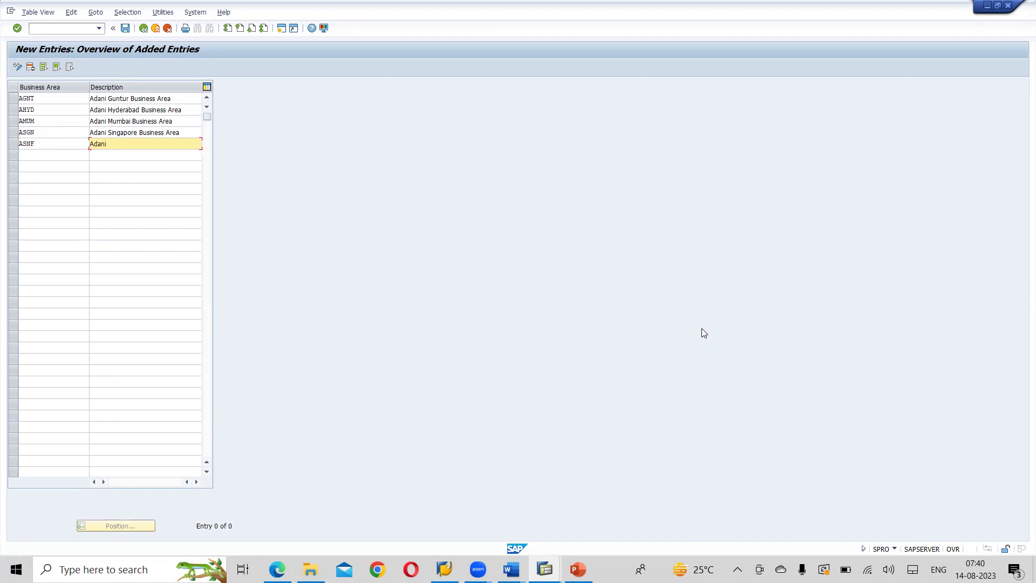
text(SanFrancisco Business Area)
key(Return)
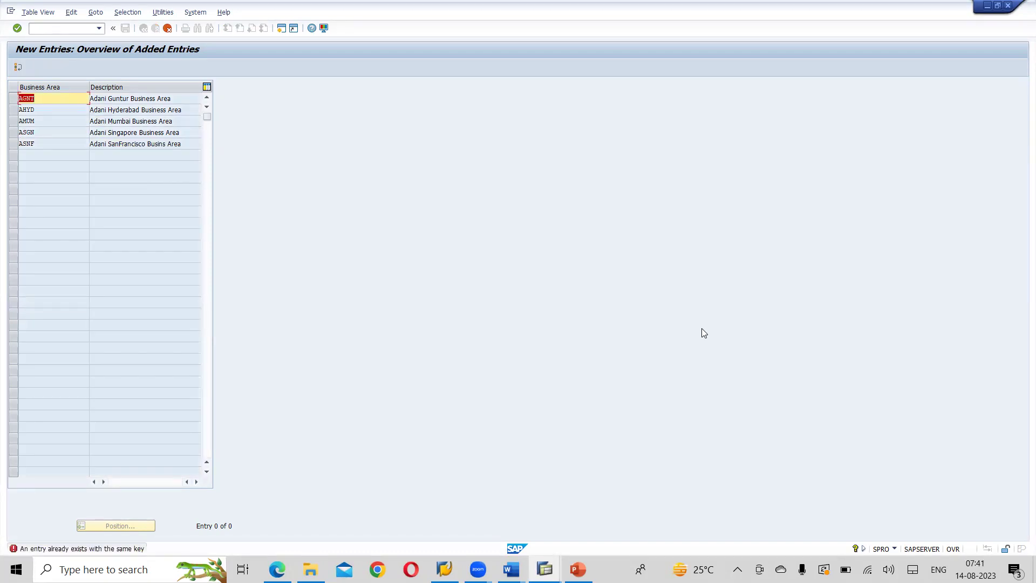
Step: Change the codes to GGNT, GHYD, GMUM and GSNF, and delete the ASGN Singapore row
text(GGNT)
key(Return)
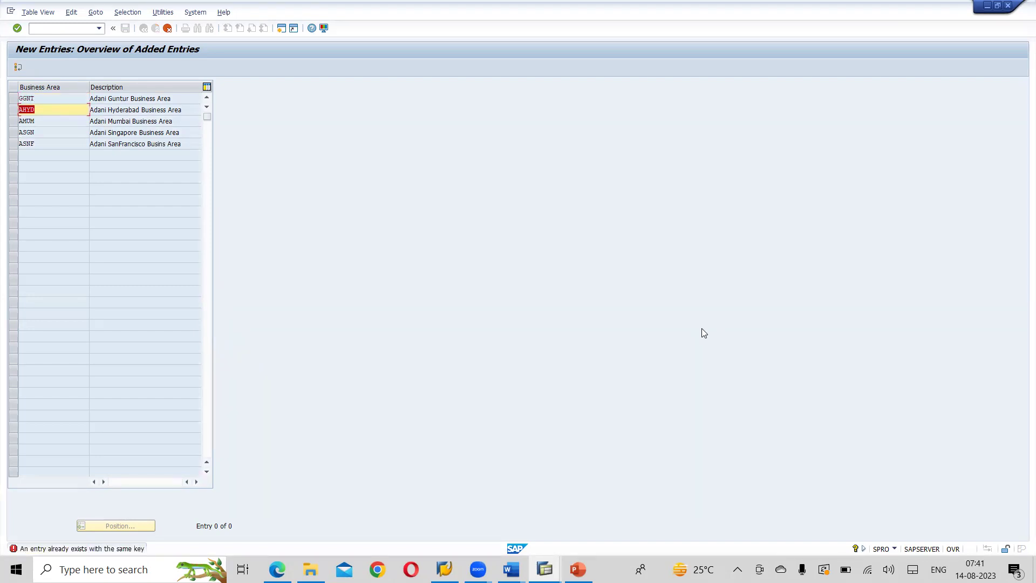
text(GHYD)
key(Return)
text(GMUM)
key(Return)
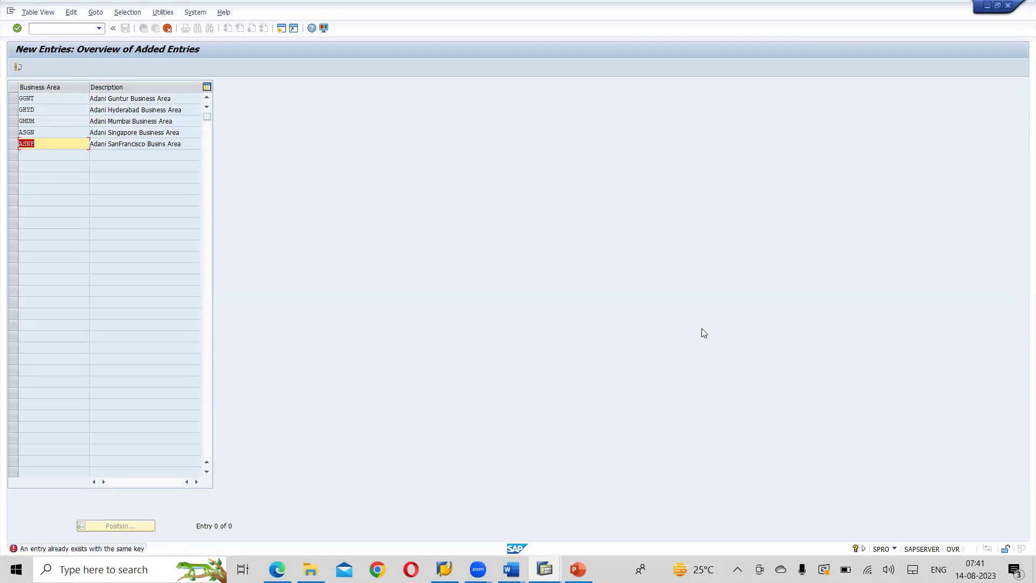
text(GSNF)
key(Return)
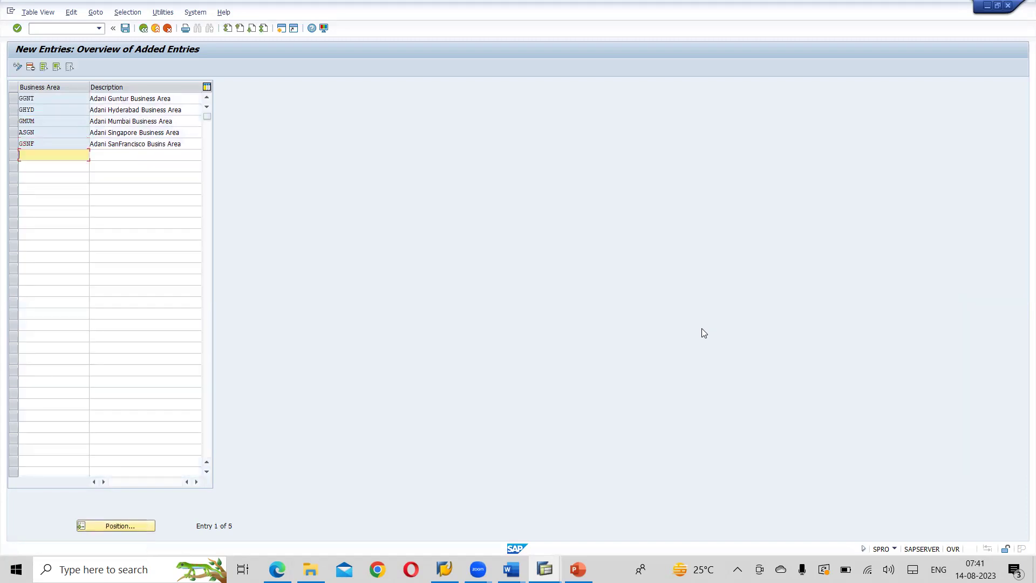
click(12, 135)
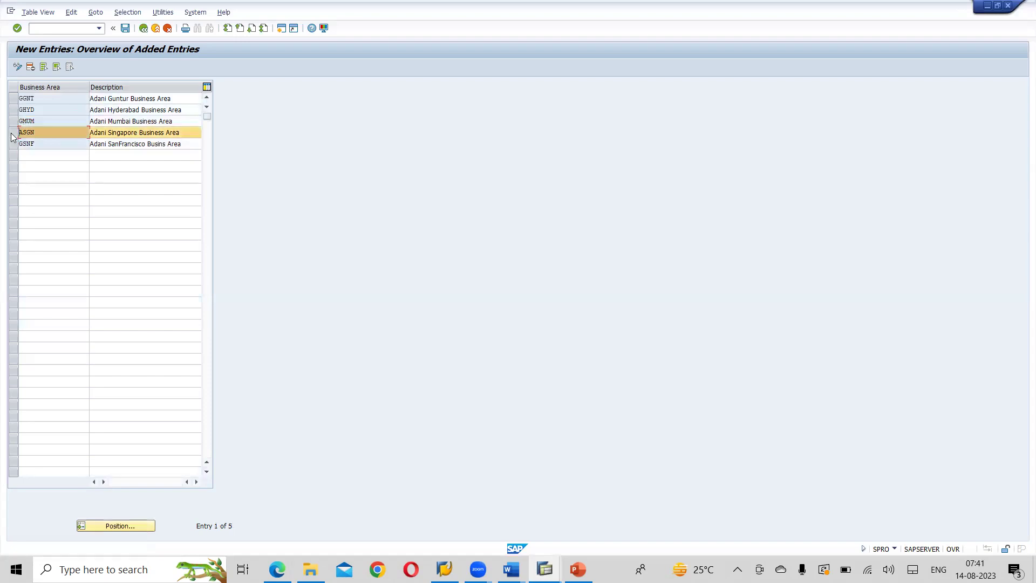
click(30, 67)
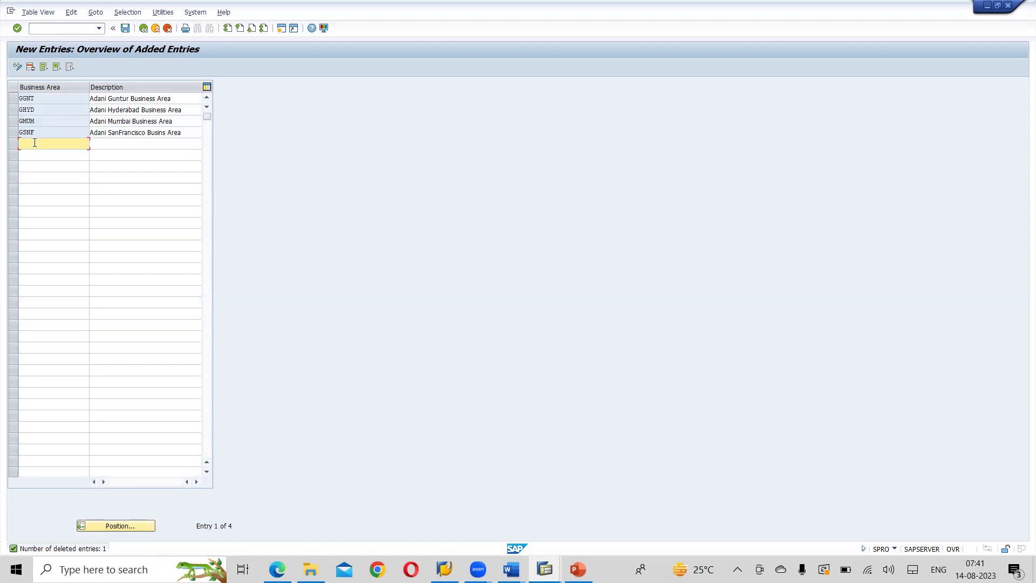
Step: Add GSNG with description Adani Singapore Business Area, adapted from the copied Mumbai text
text(GN)
key(BackSpace)
text(SNG)
key(Tab)
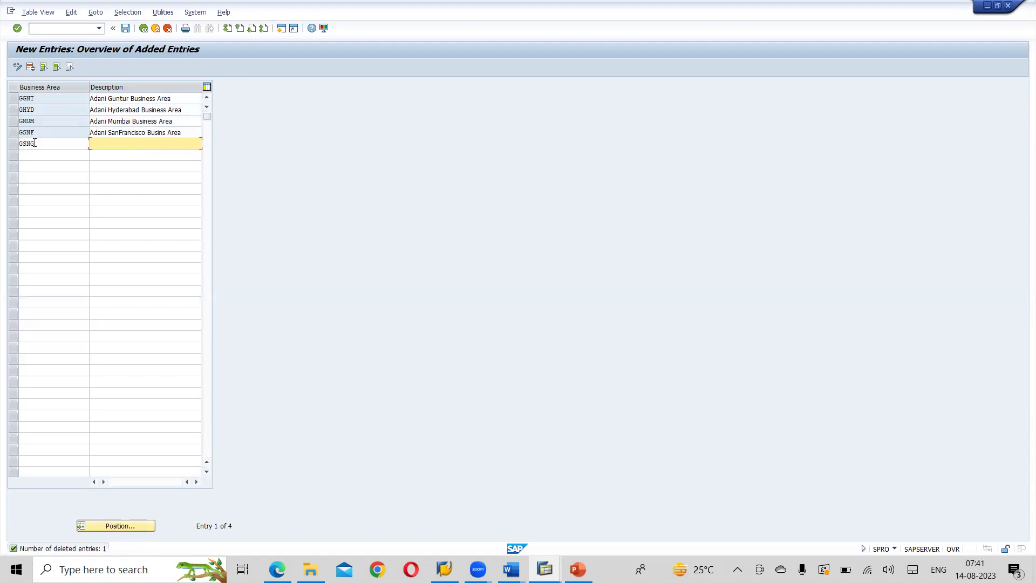
drag(89, 120, 171, 121)
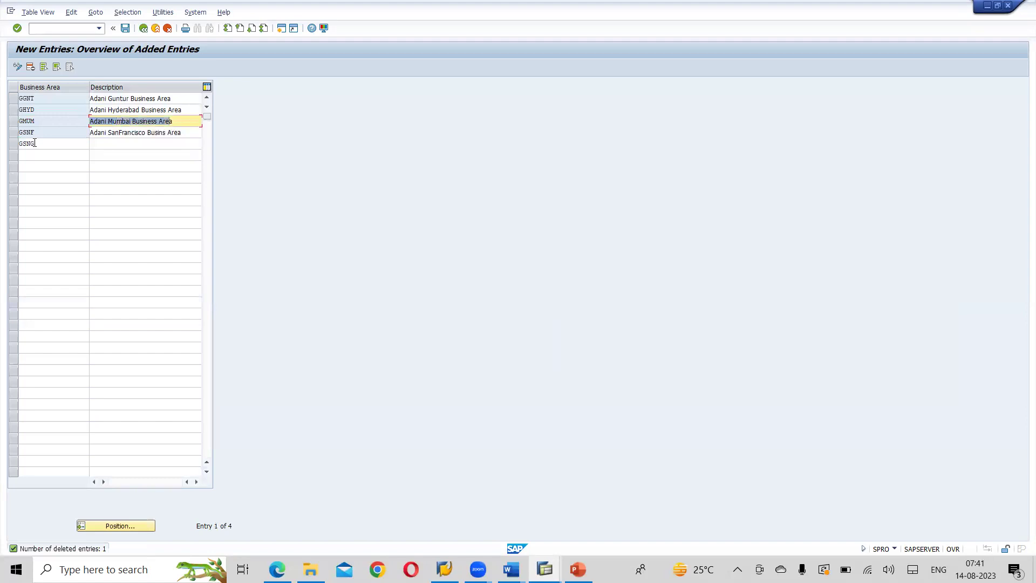
key(ctrl+c)
key(Down)
key(Down)
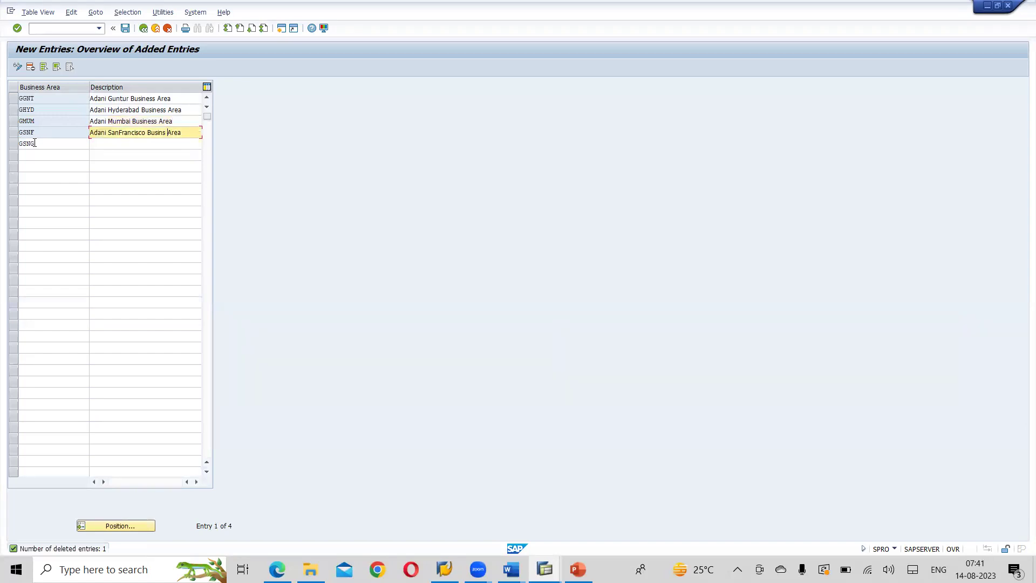
key(ctrl+v)
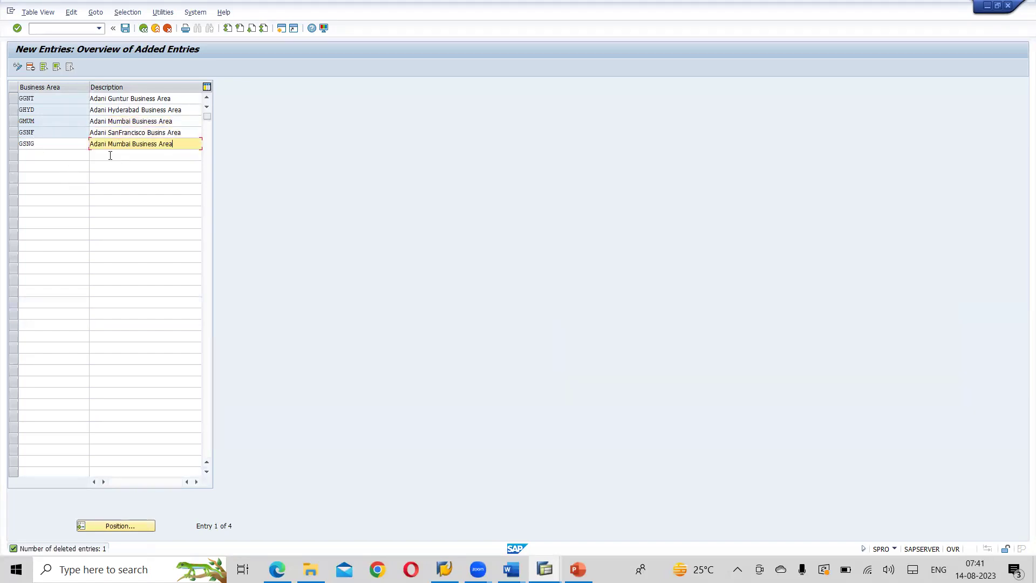
key(BackSpace)
key(BackSpace)
key(BackSpace)
key(BackSpace)
key(BackSpace)
key(BackSpace)
text(Singapore)
key(Return)
Step: Change the business area boxes in the Word structure diagram from A- to G-prefixed codes
key(alt+Tab)
key(alt+Tab)
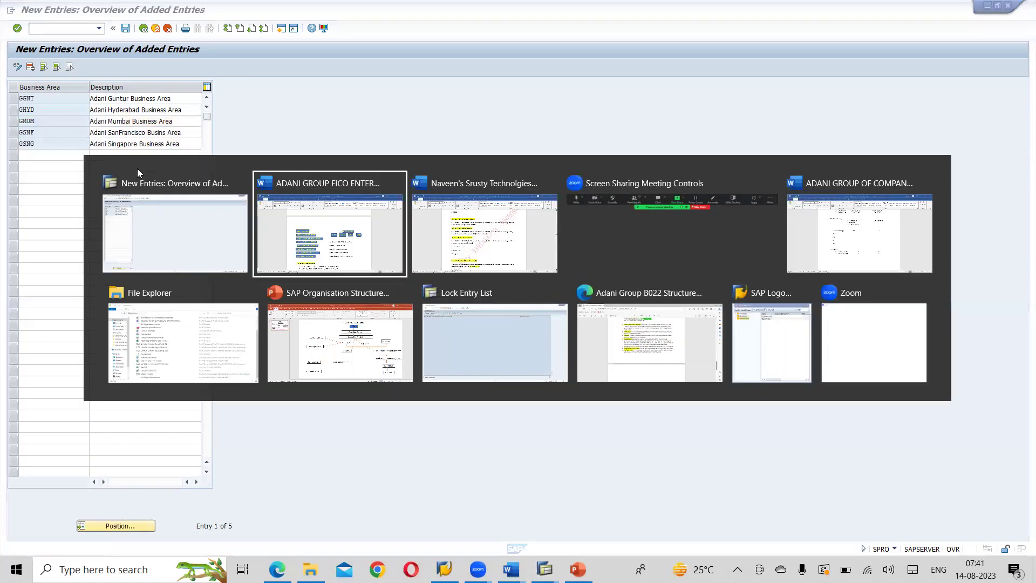
key(alt+Tab)
key(alt+Tab)
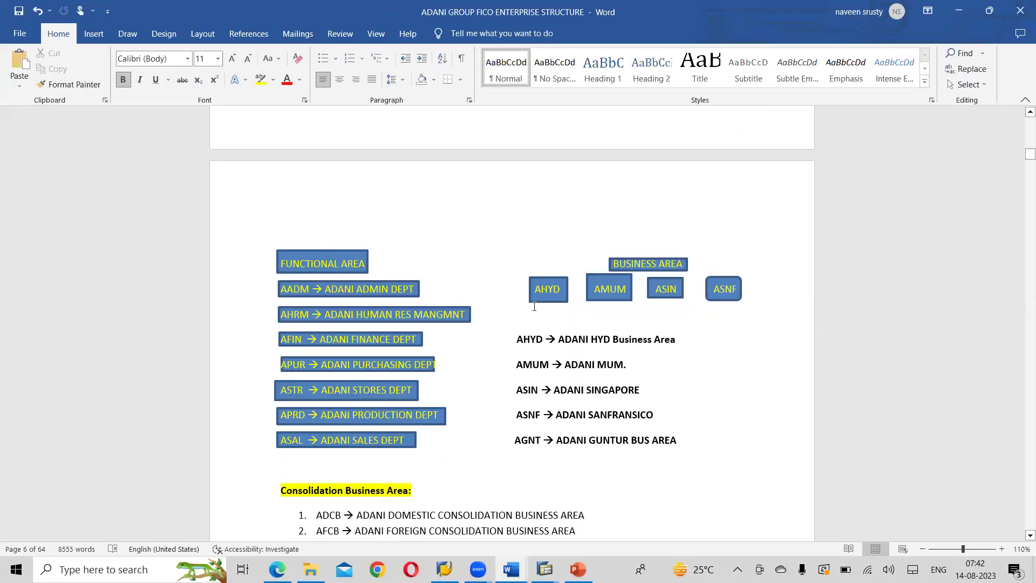
key(ctrl+b)
key(ctrl+z)
key(ctrl+z)
key(ctrl+z)
key(ctrl+z)
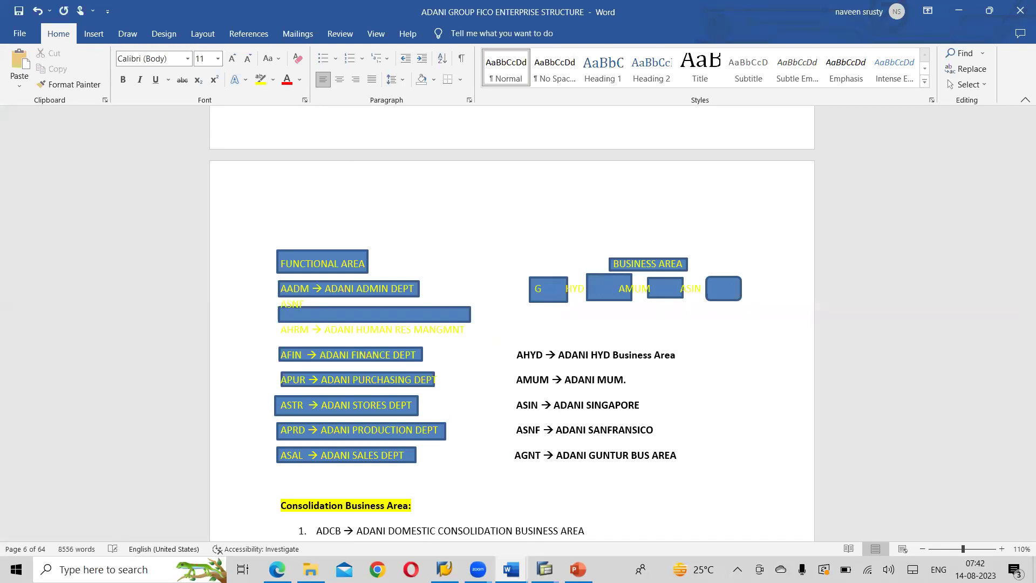
key(ctrl+y)
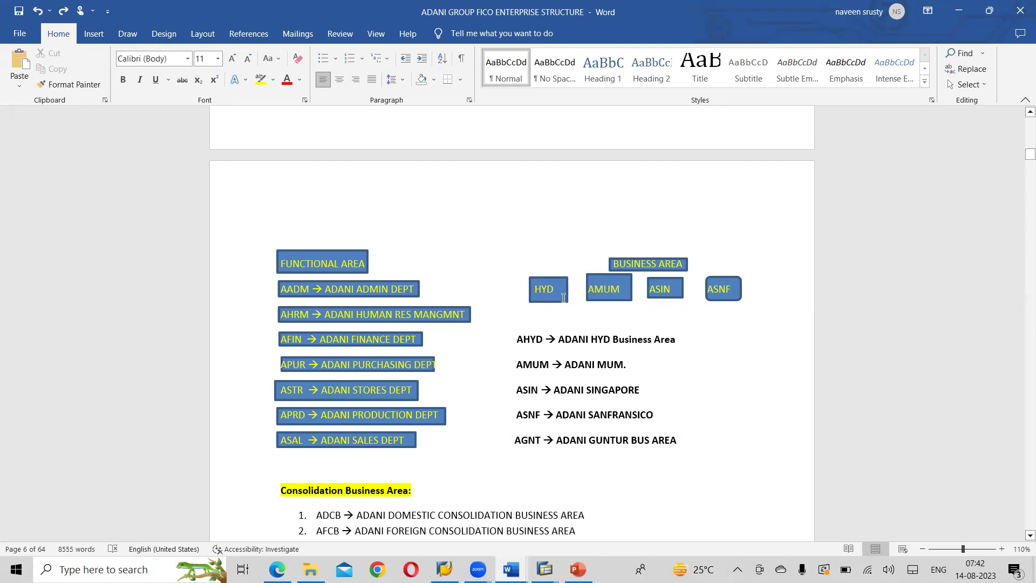
text(G)
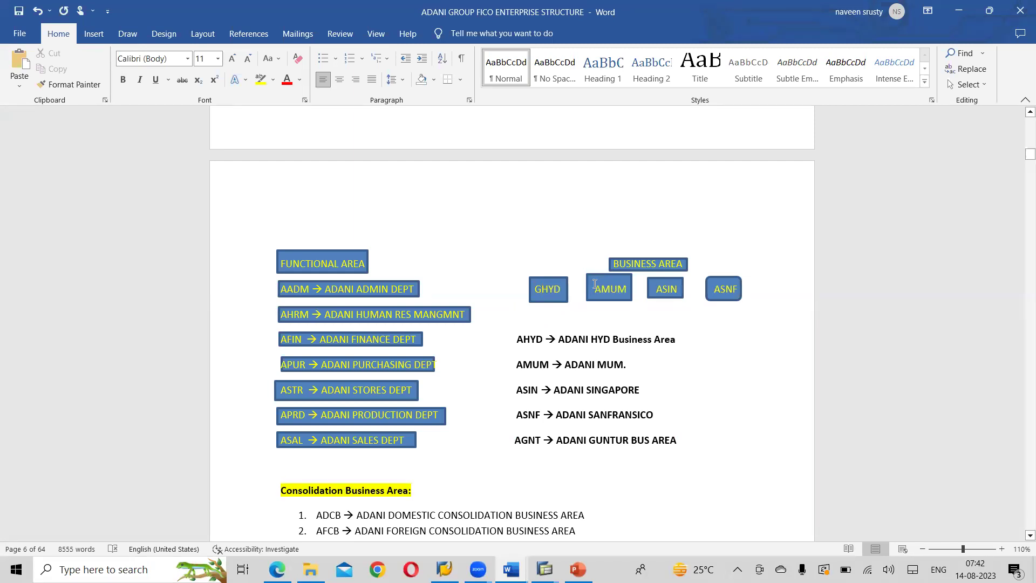
click(602, 289)
key(BackSpace)
text(G)
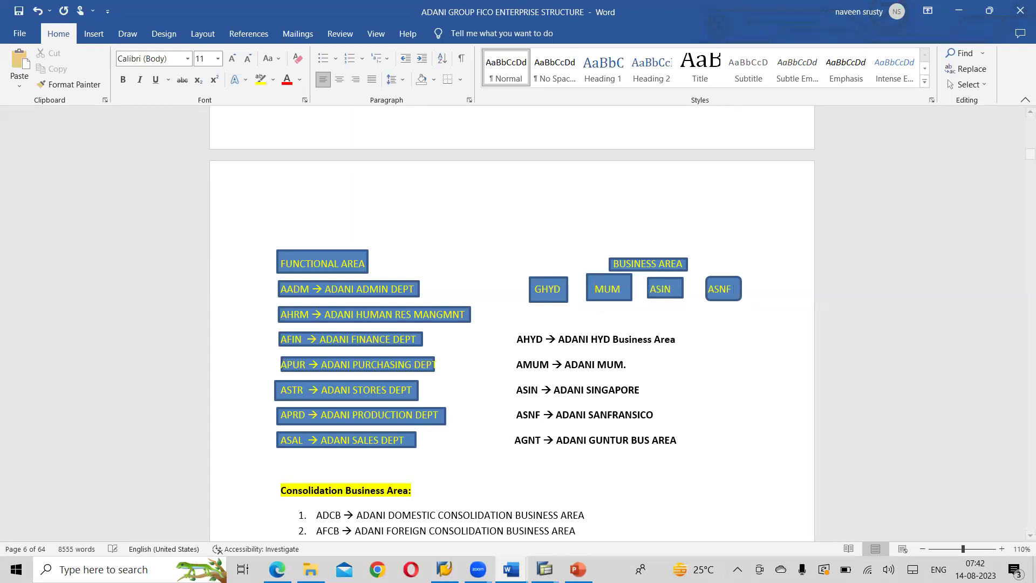
click(664, 289)
key(BackSpace)
text(G)
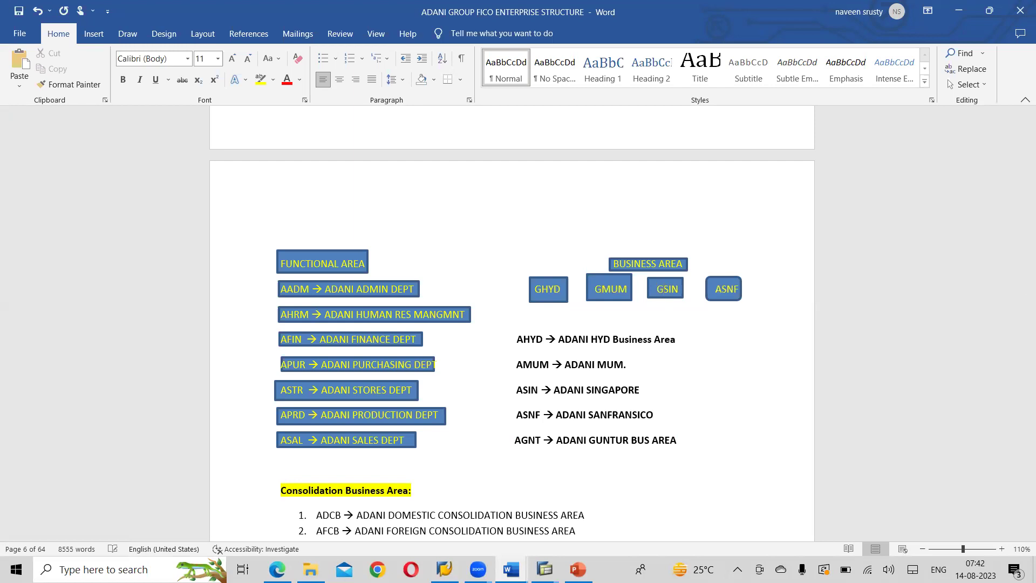
click(721, 291)
key(BackSpace)
text(G)
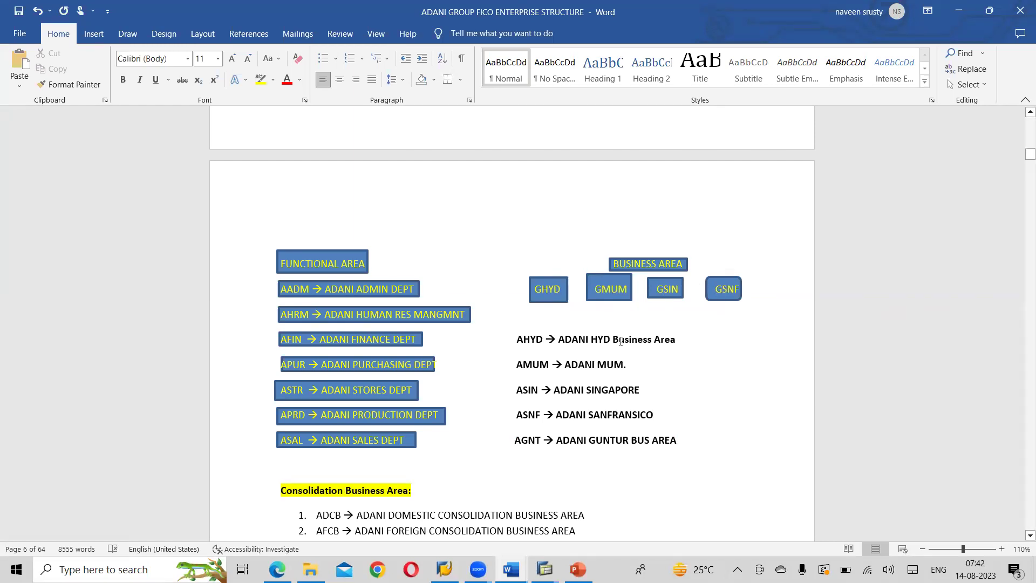
Step: Update the code list to GHYD, GMUM, GSIN, GSNF and GGNT and save the document
click(521, 339)
key(BackSpace)
text(G)
click(523, 365)
key(BackSpace)
text(G)
key(BackSpace)
text(G)
click(522, 415)
key(BackSpace)
text(G)
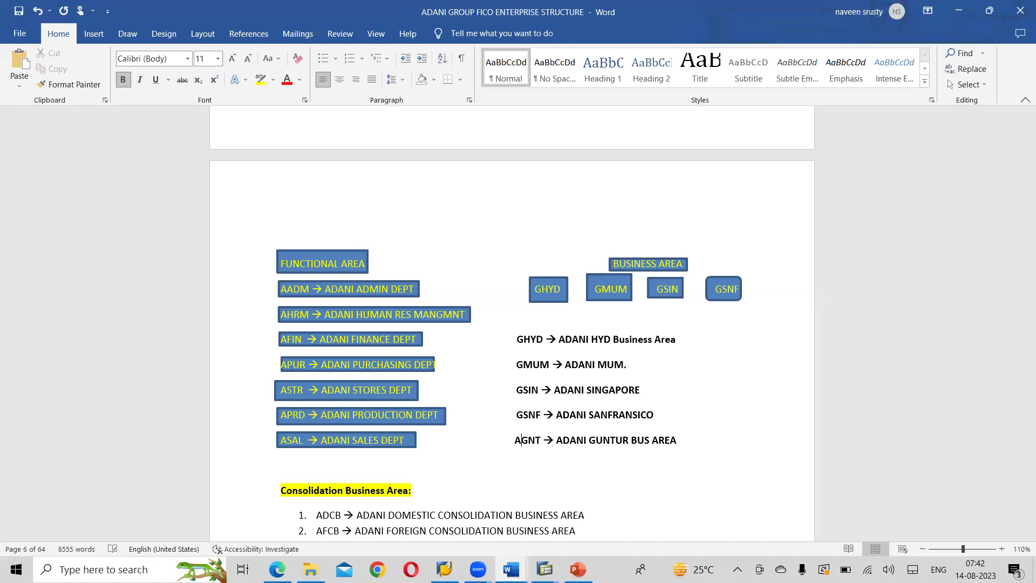
click(521, 440)
key(BackSpace)
text(G)
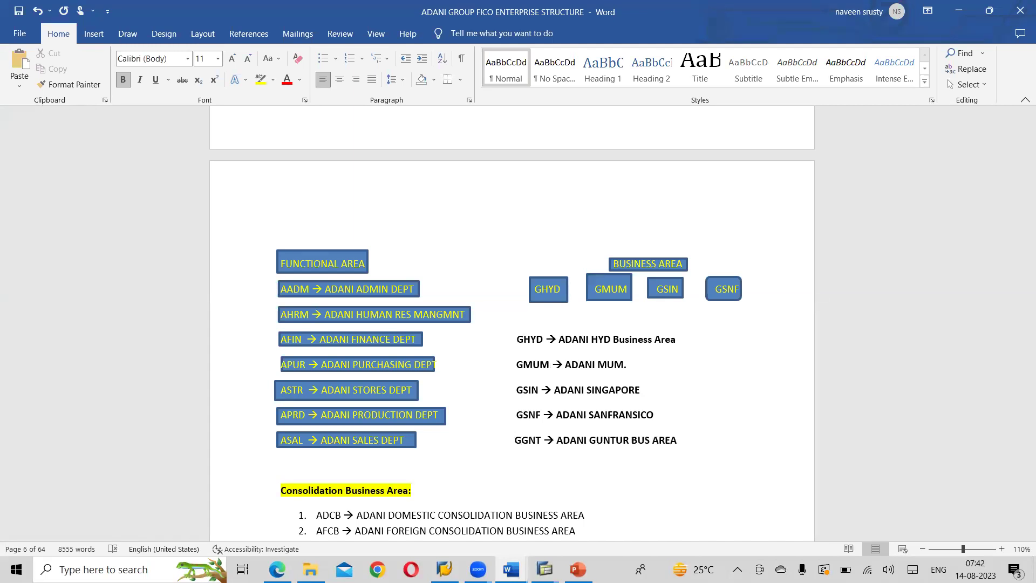
key(ctrl+s)
Step: Save the five new business areas in SAP, confirming the customizing request
key(alt+Tab)
key(Tab)
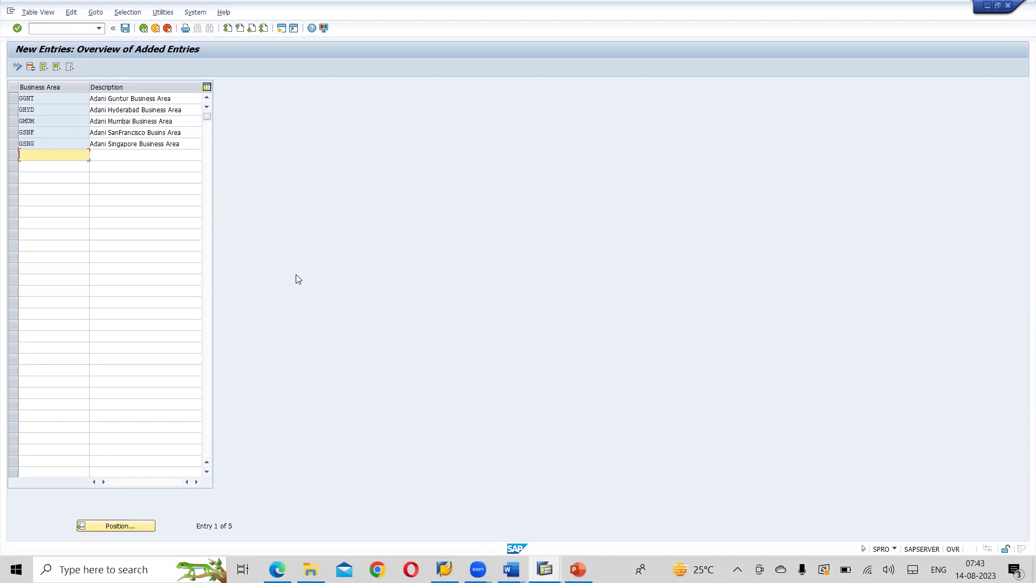
click(126, 29)
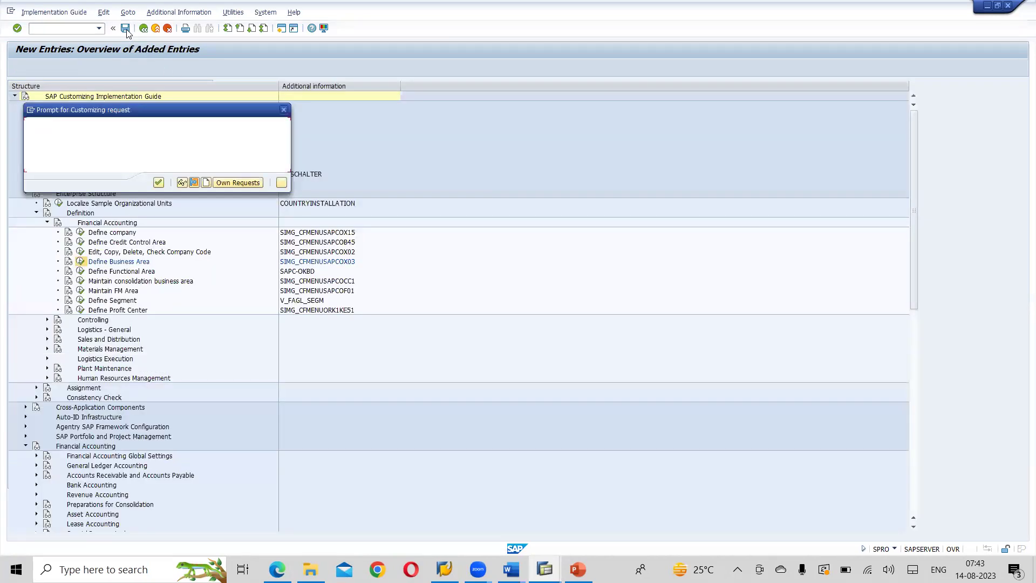
click(158, 182)
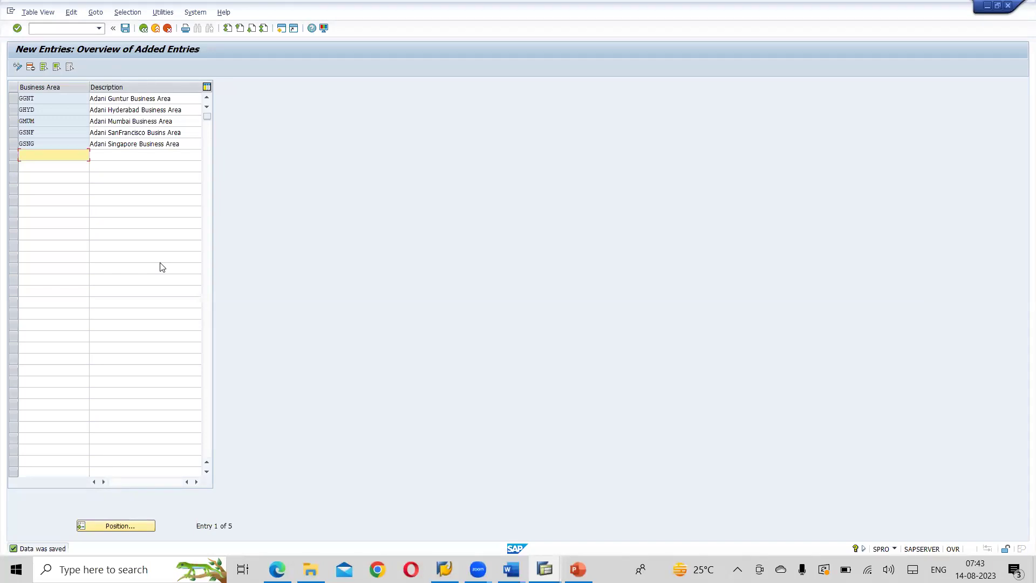
key(alt+Tab)
key(alt+Tab)
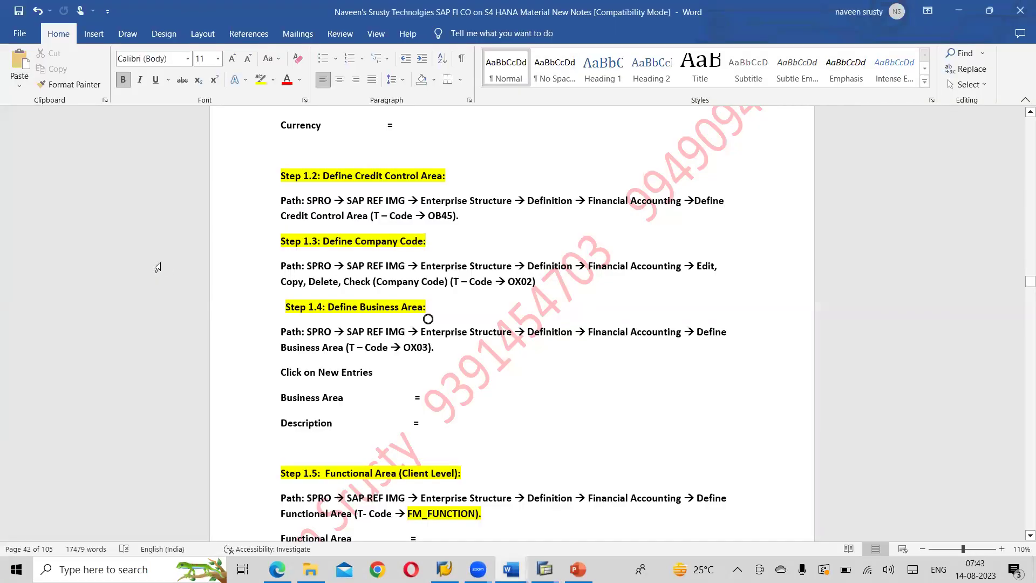
Step: Delete the blank line above Step 1.5 in the training notes, save, and review Steps 1.5–1.8
click(570, 439)
scroll(569, 439, down, 2)
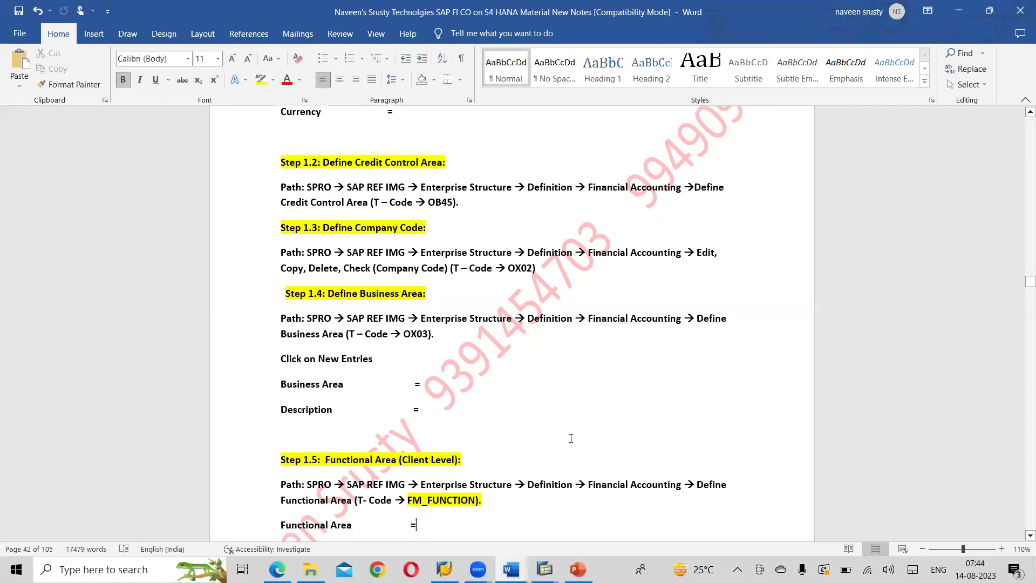
key(Up)
key(Up)
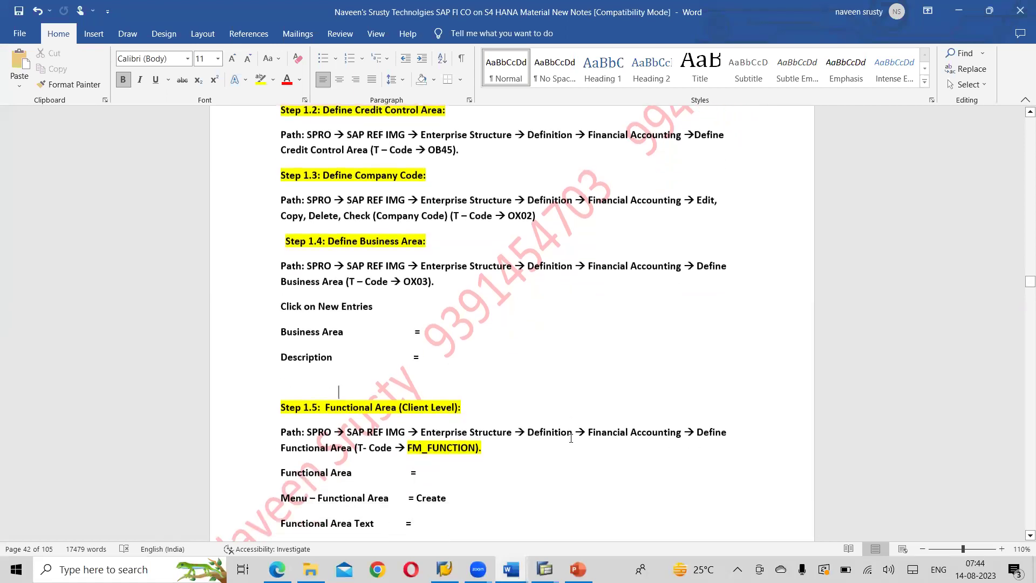
key(Delete)
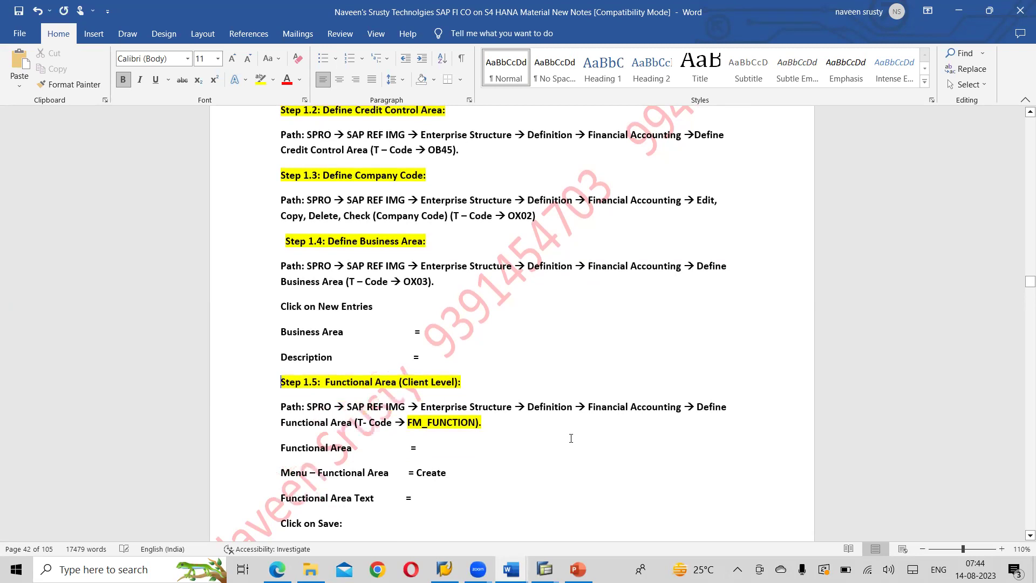
key(ctrl+s)
scroll(585, 436, down, 9)
scroll(585, 436, down, 8)
scroll(585, 436, up, 14)
scroll(585, 436, up, 1)
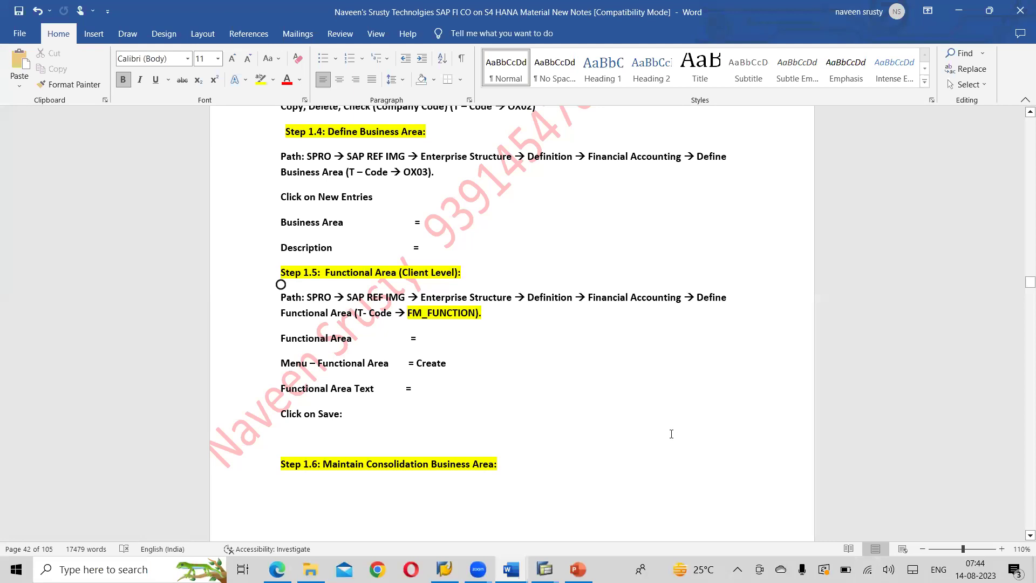
key(alt+Tab)
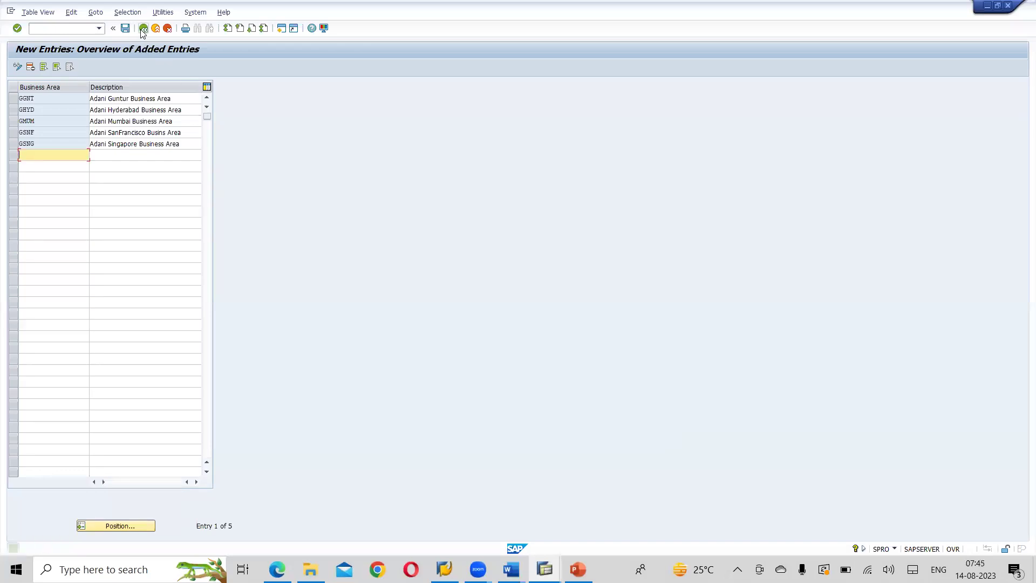
click(143, 29)
click(143, 28)
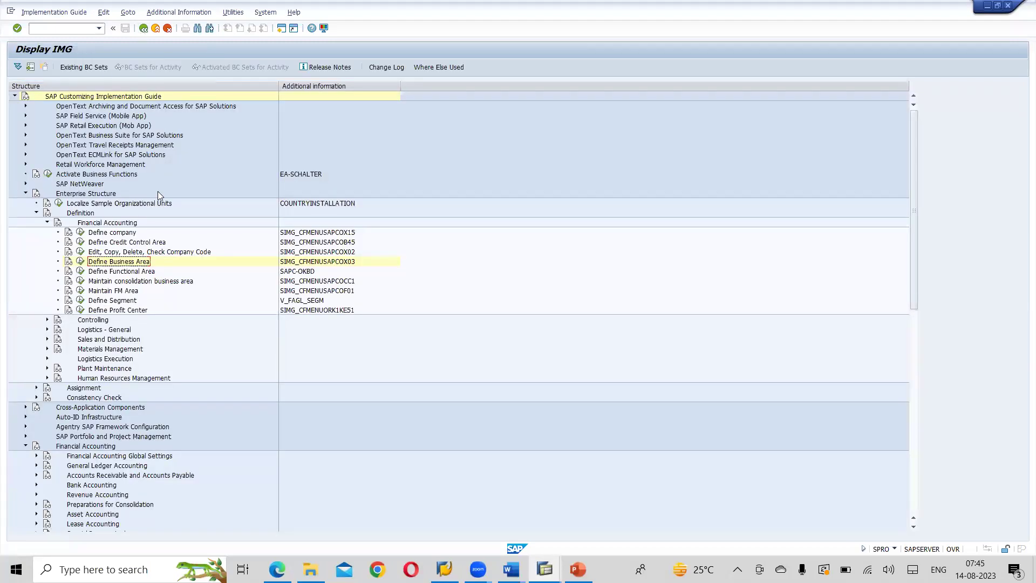
click(111, 275)
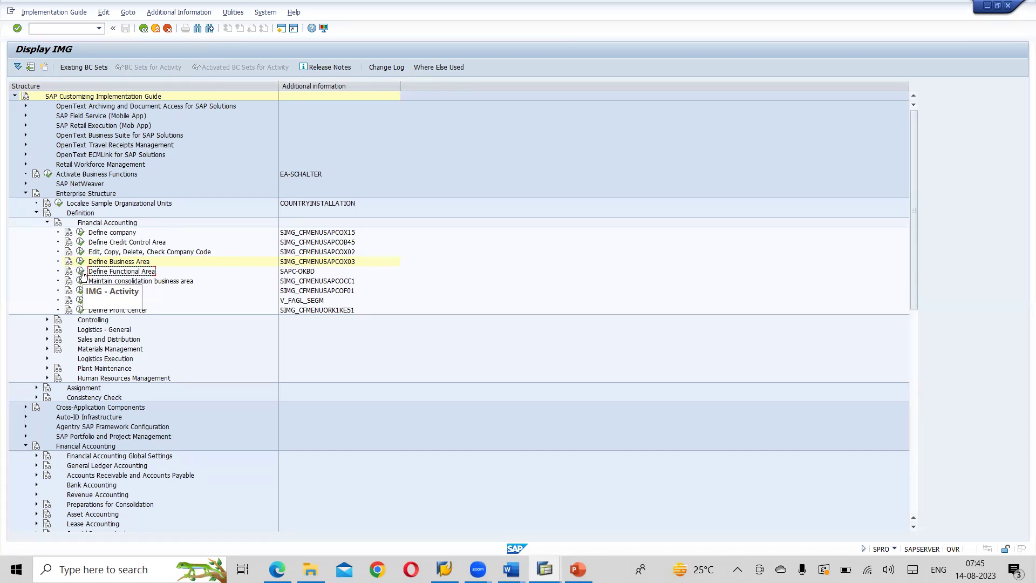
Step: Execute Define Functional Area, which reports the view obsolete in favour of FM_FUNCTION
click(81, 272)
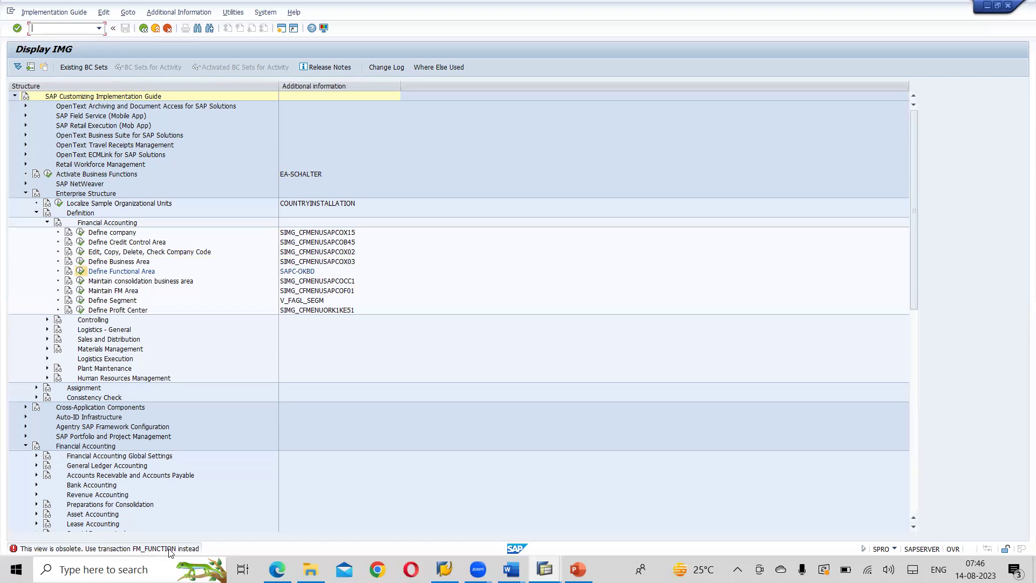
key(alt+Tab)
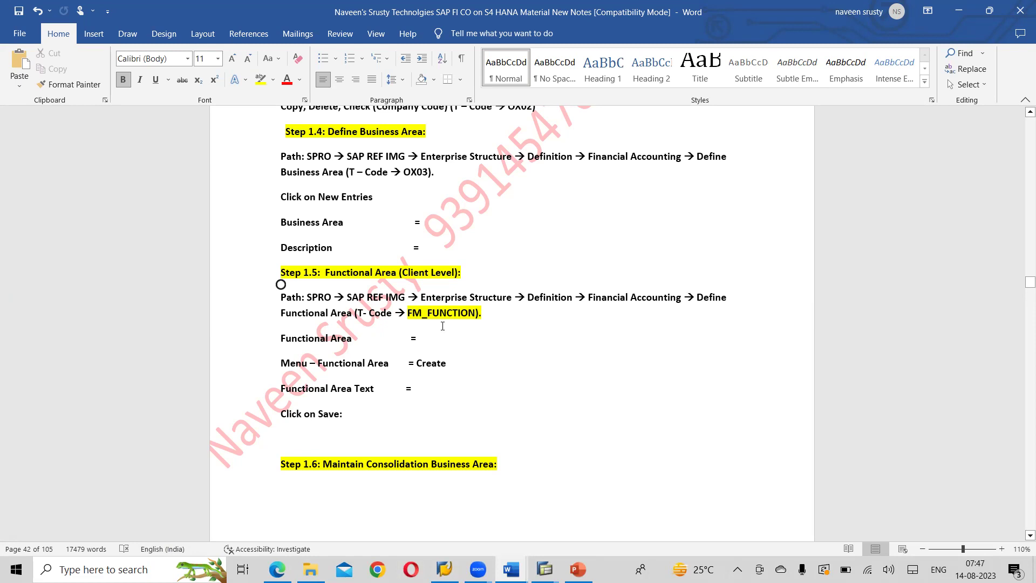
key(alt+Tab)
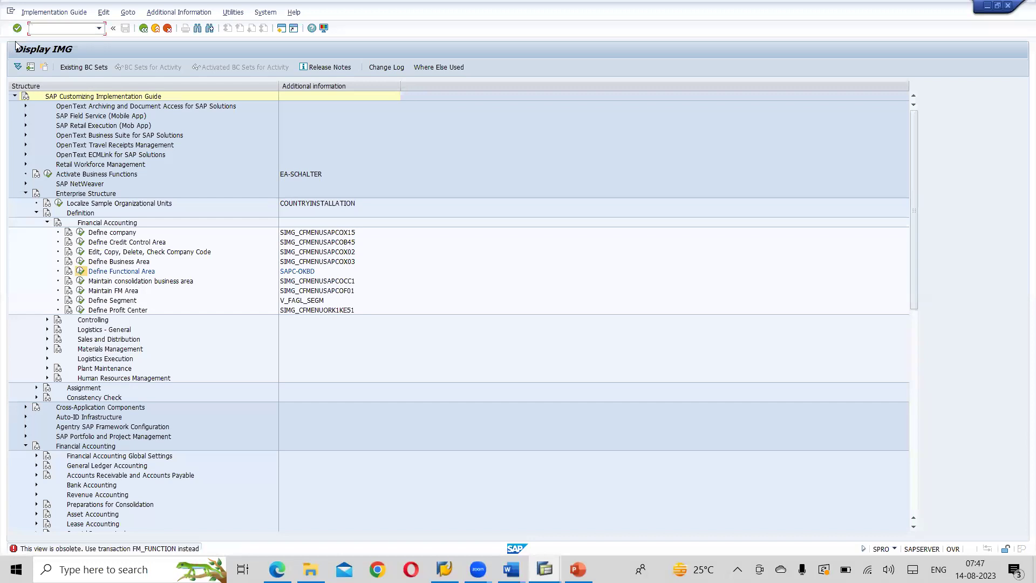
Step: Open a new SAP session with /o
text(/o)
key(Return)
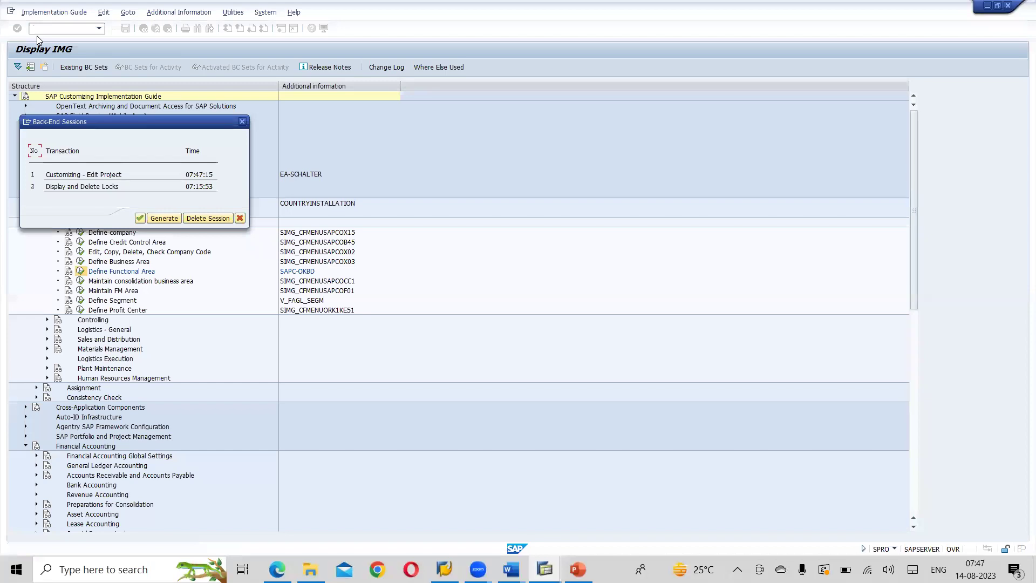
click(171, 221)
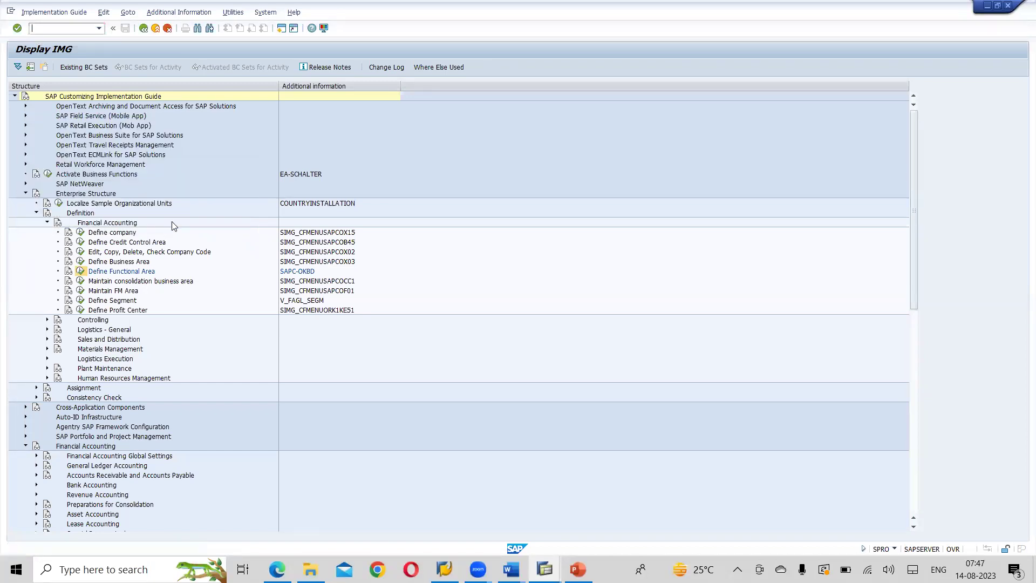
Step: Run transaction FM_FUNCTION in the new session, then switch over to the Word notes
text(FN)
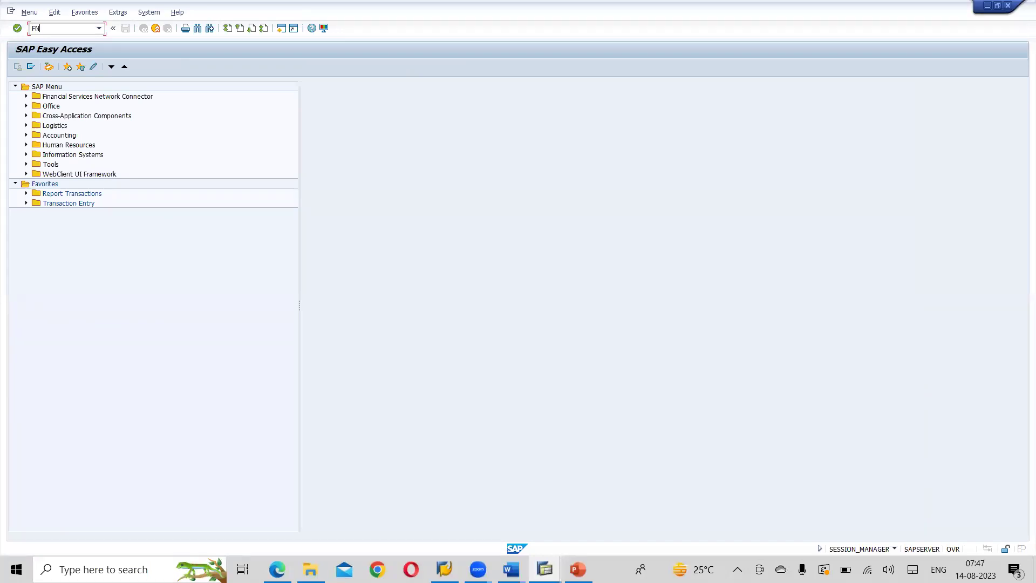
text(_FUNCTIN)
key(BackSpace)
text(ON)
text(M)
key(Return)
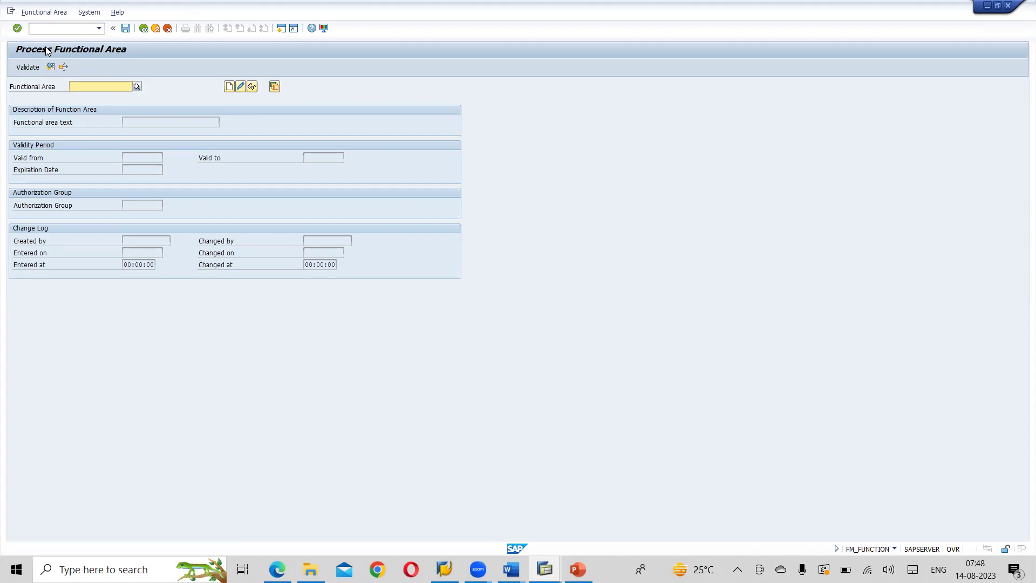
key(alt+Tab)
key(alt+Tab)
key(alt+Tab)
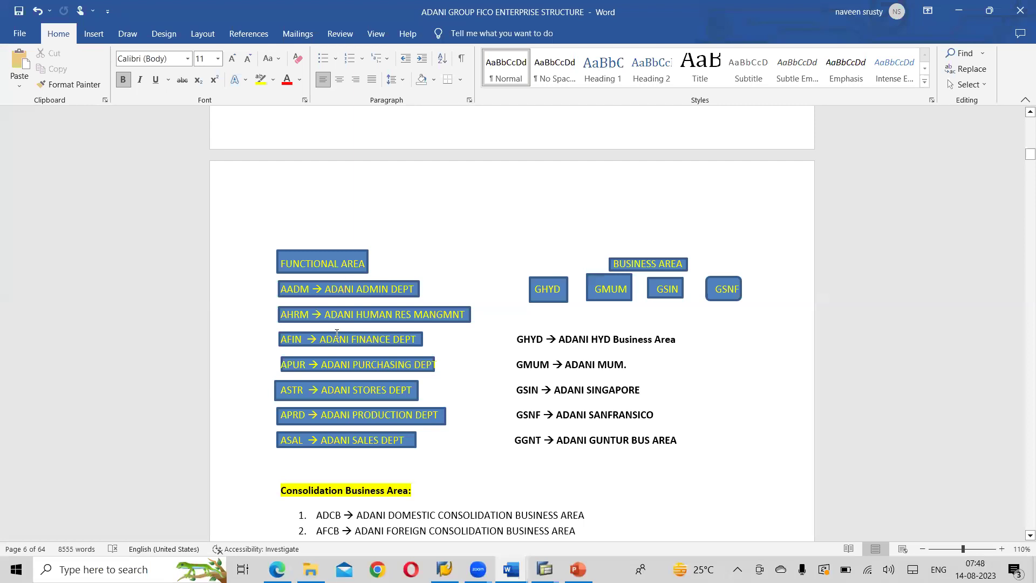
Step: Change the codes AADM, AHRM and AFIN to GADM, GHRM and GFIN
click(286, 286)
key(BackSpace)
text(G)
click(283, 314)
key(BackSpace)
text(G)
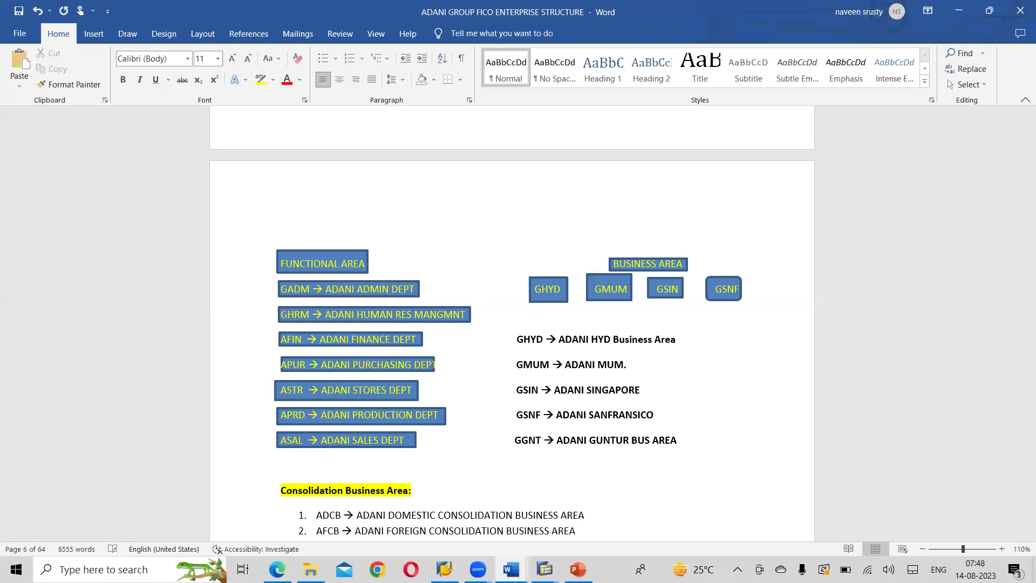
click(283, 338)
key(BackSpace)
text(G)
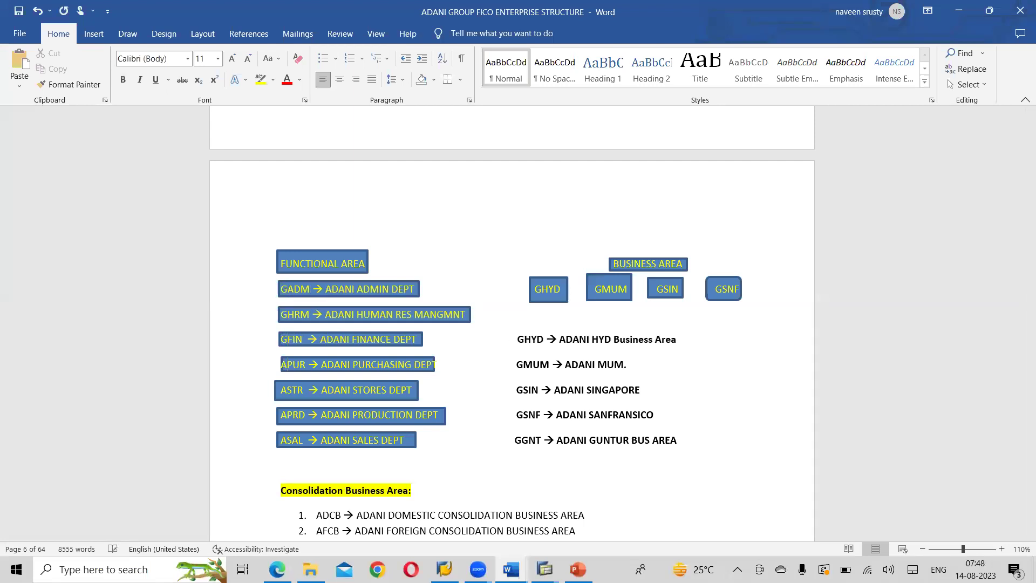
Step: Change APUR, ASTR, APRD and ASAL to GPUR, GSTR, GPRD and GSAL, then return to SAP
click(284, 364)
key(BackSpace)
text(G)
click(283, 389)
key(BackSpace)
text(G)
click(286, 414)
key(BackSpace)
text(G)
click(286, 440)
key(BackSpace)
text(G)
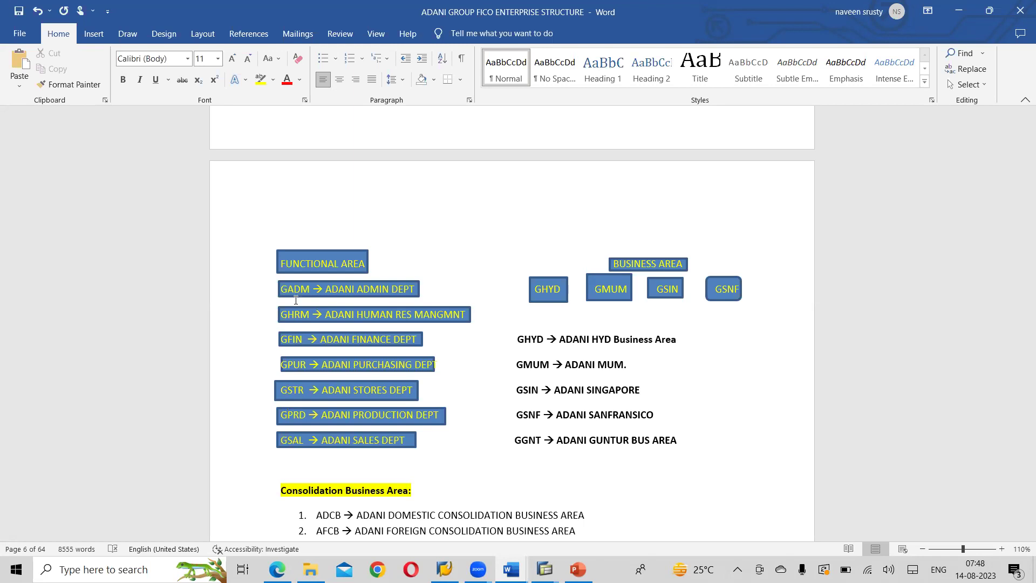
key(alt+Tab)
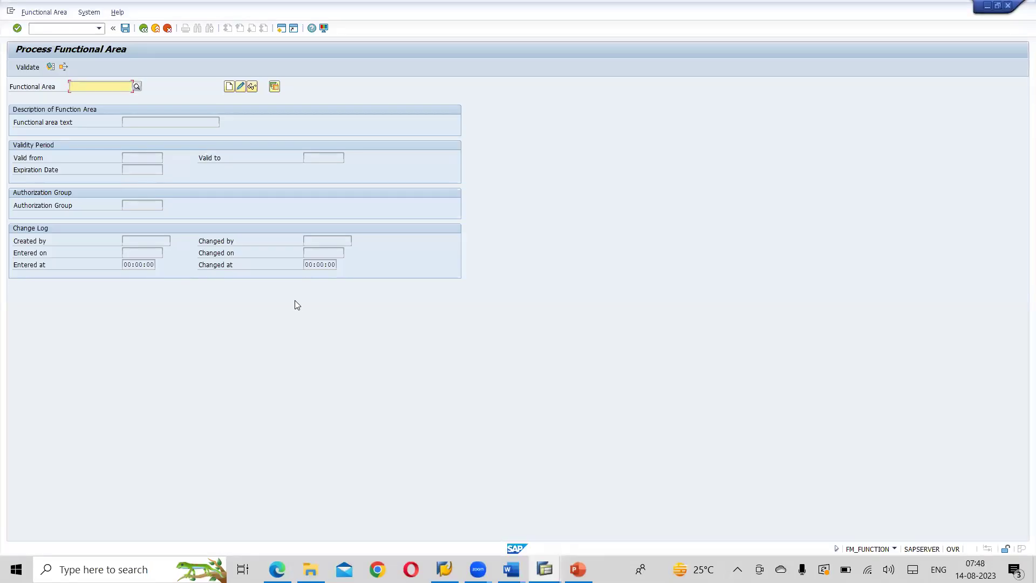
Step: Enter functional area code GADM and start creating it
text(GSAL)
key(BackSpace)
key(BackSpace)
key(BackSpace)
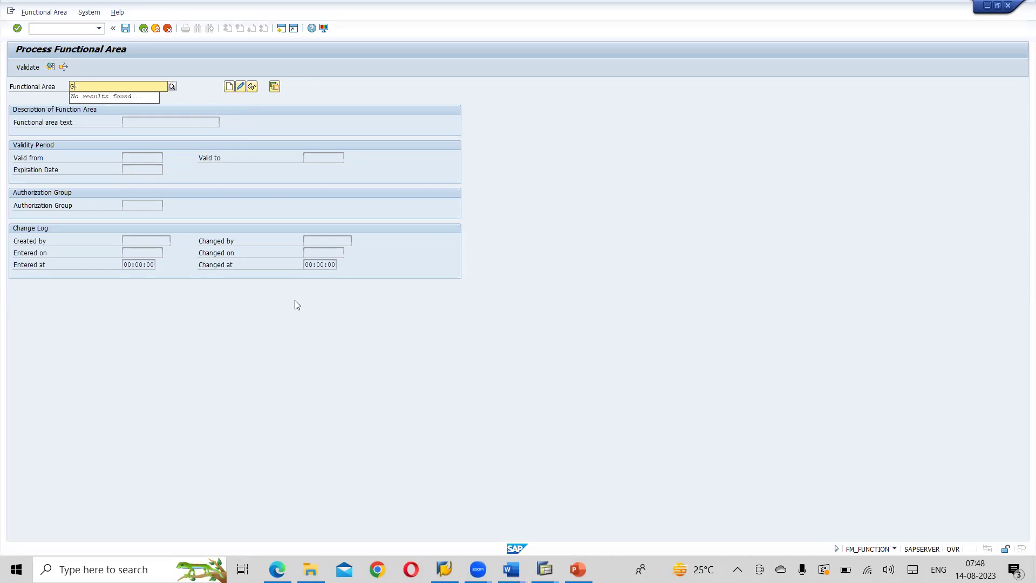
text(ADM)
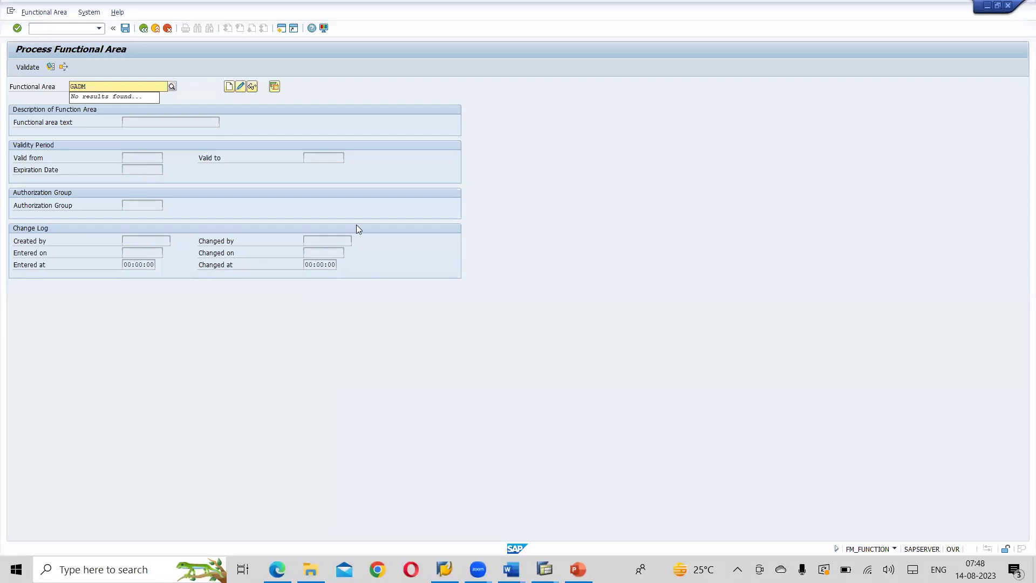
click(230, 87)
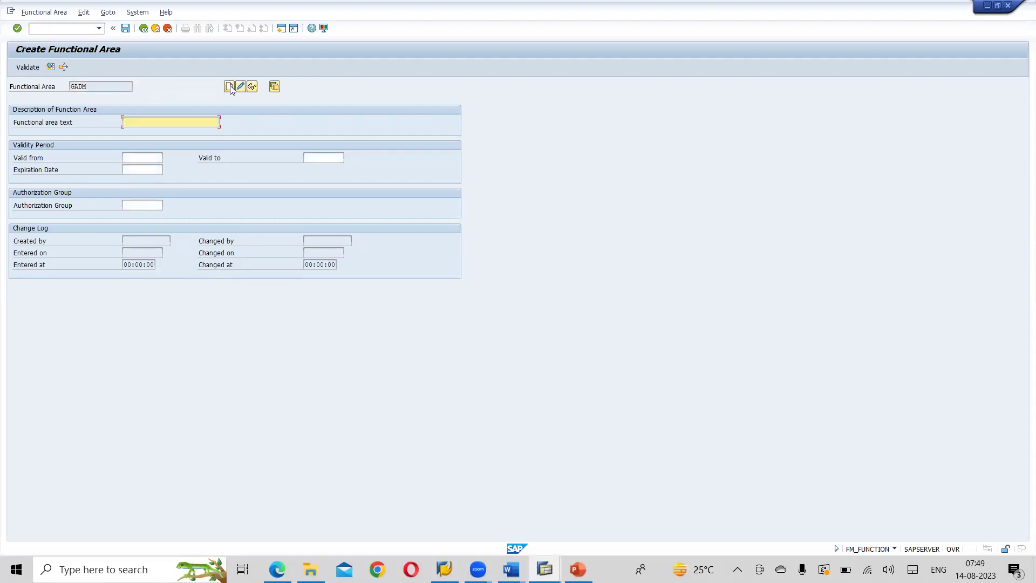
Step: Enter 'Adani Admin Dept' as the GADM functional area text
text(Adani)
text(Admin dep)
key(BackSpace)
key(BackSpace)
key(BackSpace)
text(Dept)
click(146, 154)
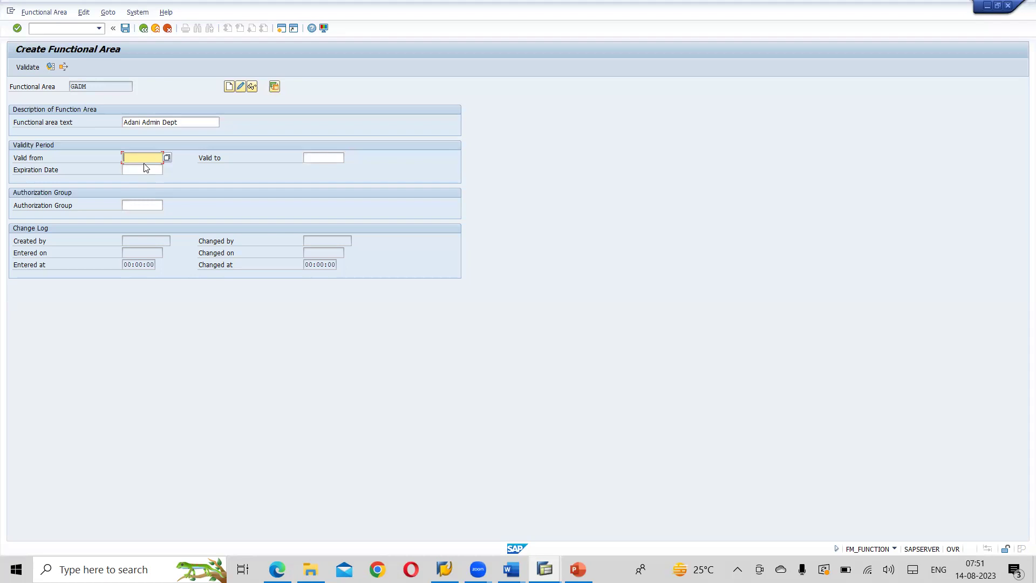
Step: Set the GADM valid-from date to 01.04.2022 and begin entering a 31.12 end date
text(01)
click(146, 168)
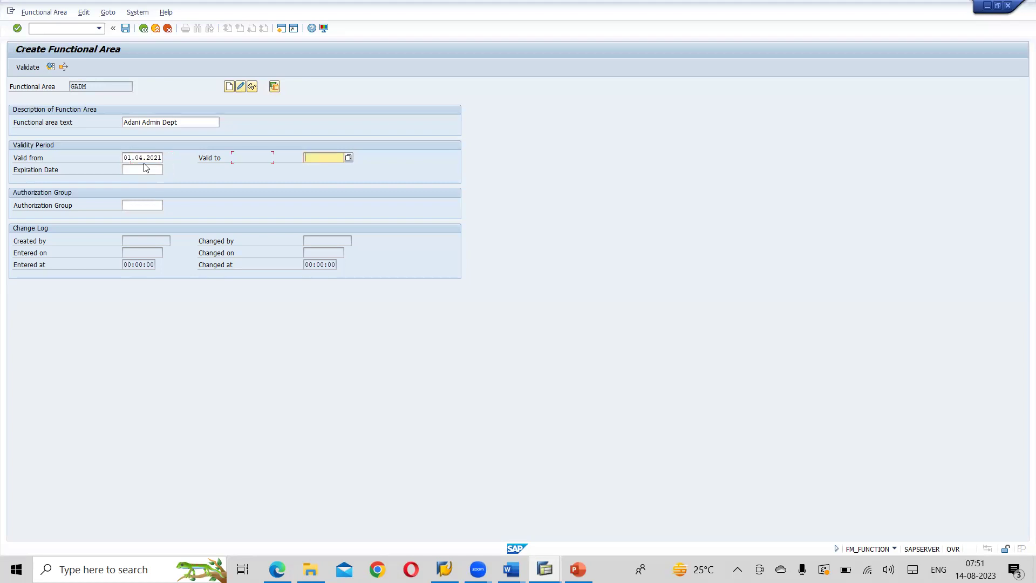
click(159, 157)
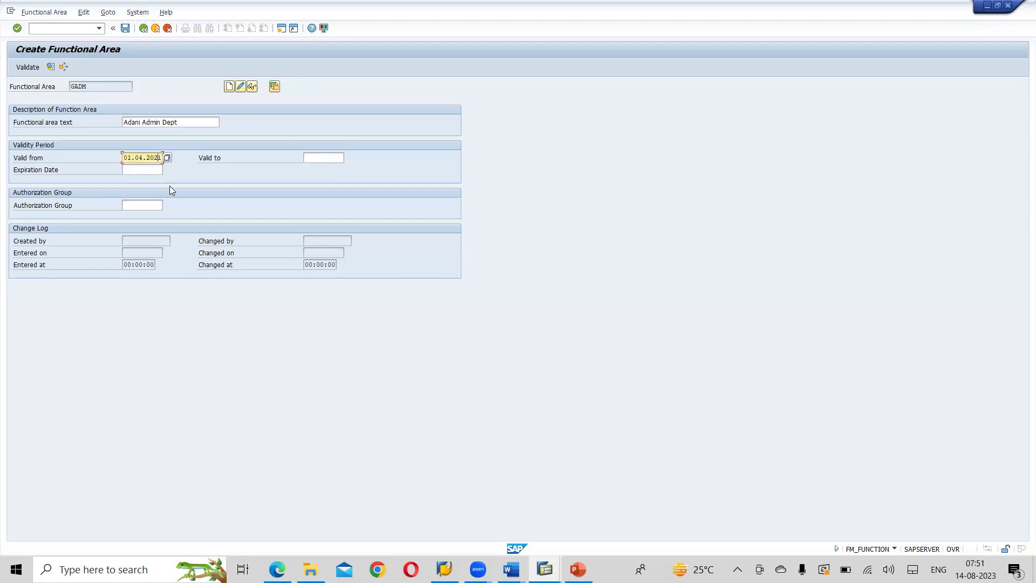
text(2)
key(Tab)
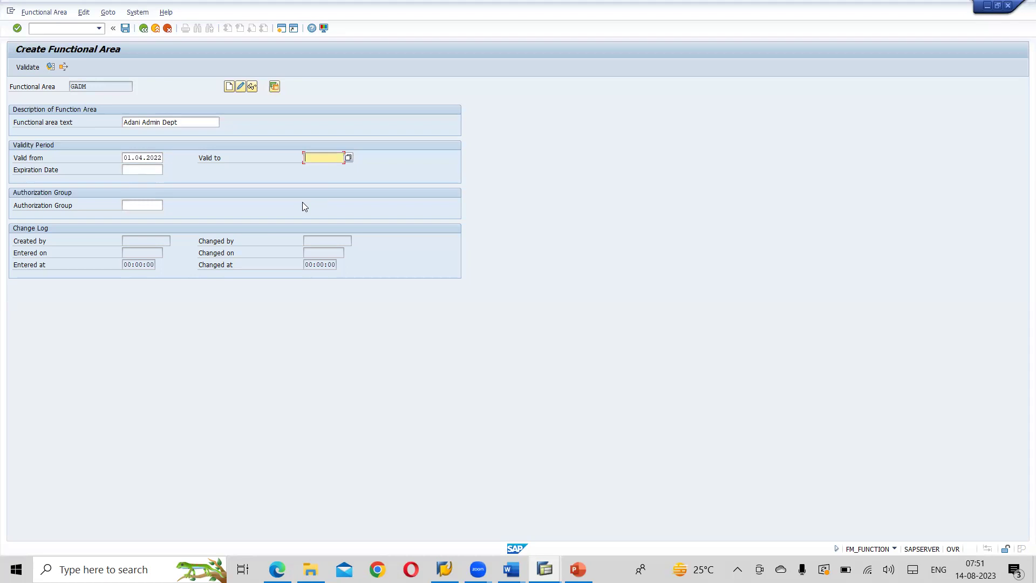
text(31.12)
key(BackSpace)
key(BackSpace)
key(BackSpace)
key(BackSpace)
key(BackSpace)
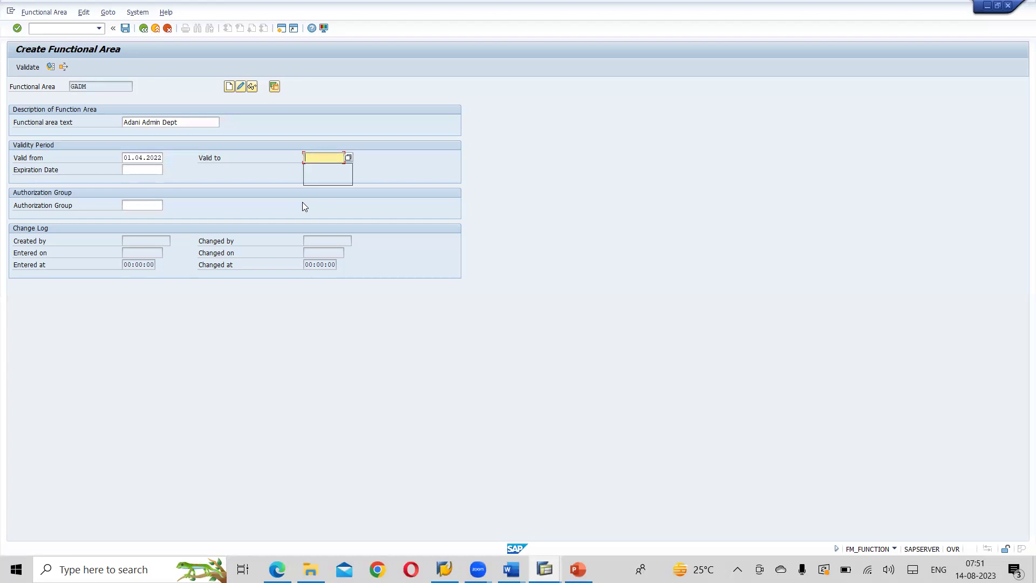
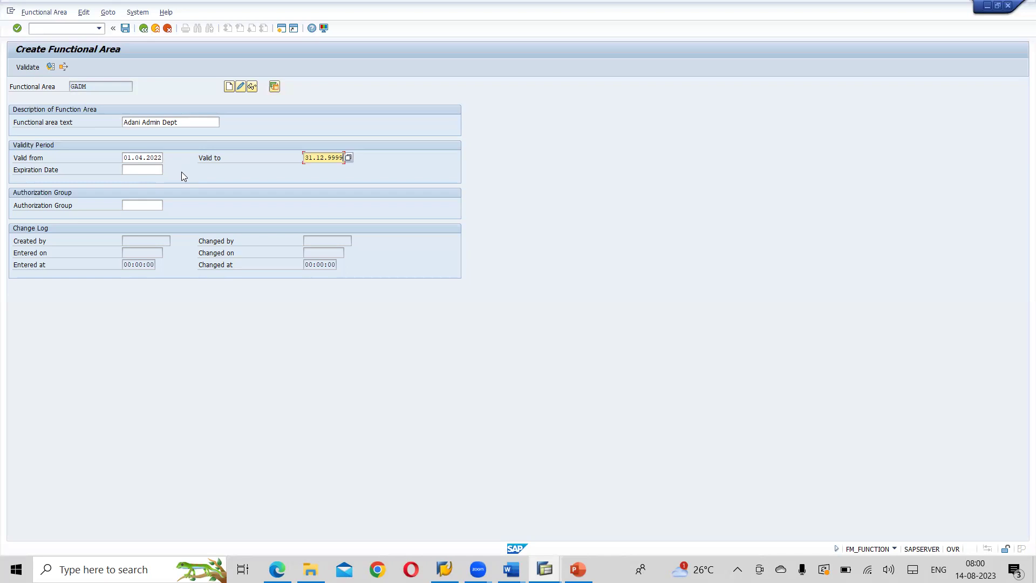
Step: Save functional area GADM 'Adani Admin Dept', valid 01.04.2022 to 31.12.9999
click(125, 29)
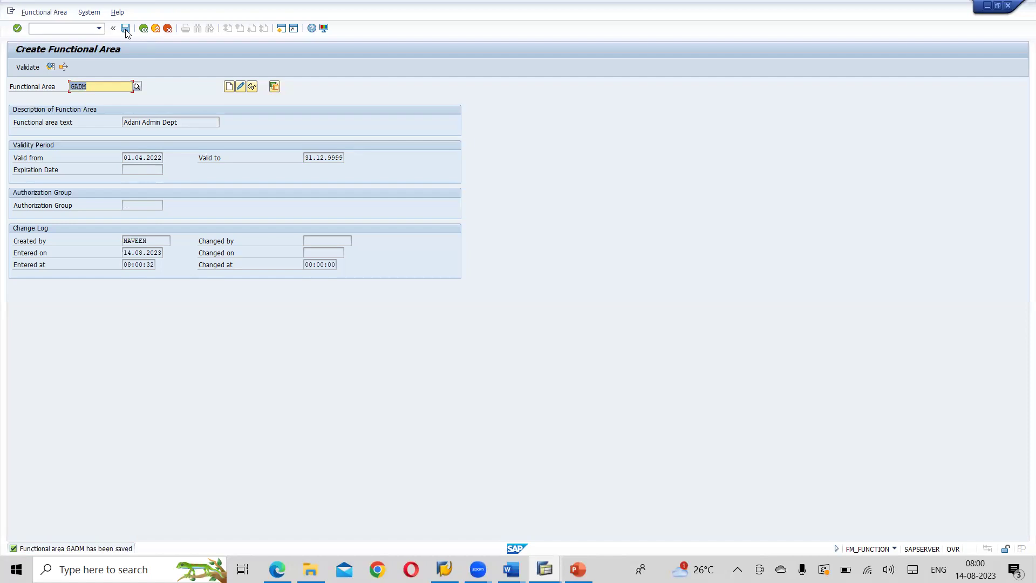
Step: Start creating functional area GHCM with the text 'Adani Human Capital Dept'
text(GHCM)
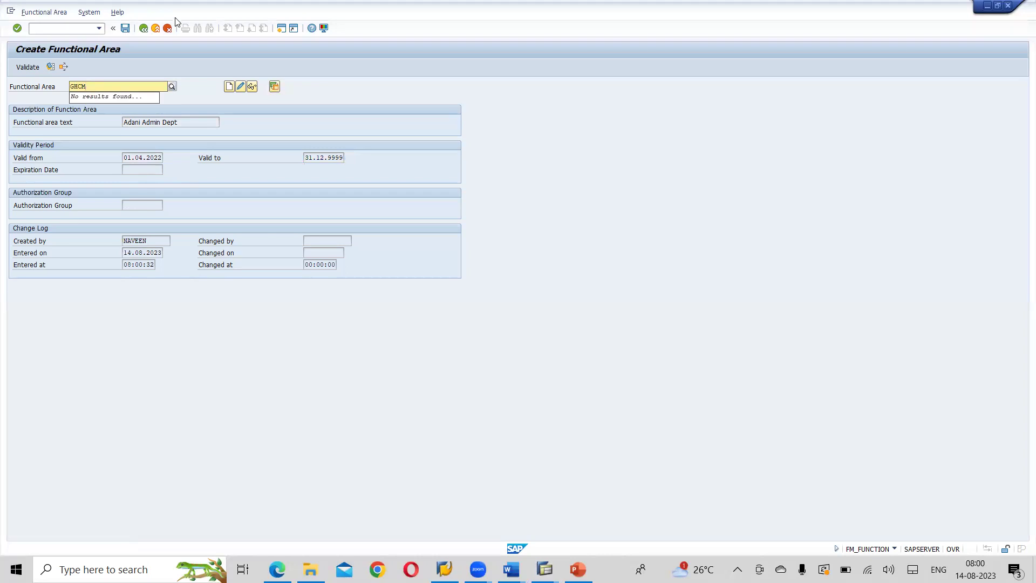
click(229, 86)
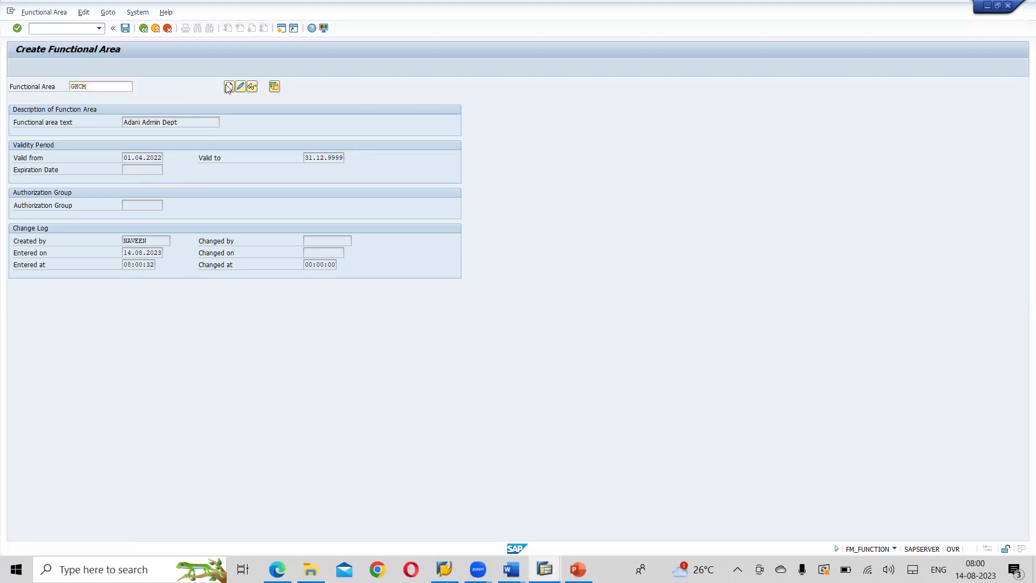
key(BackSpace)
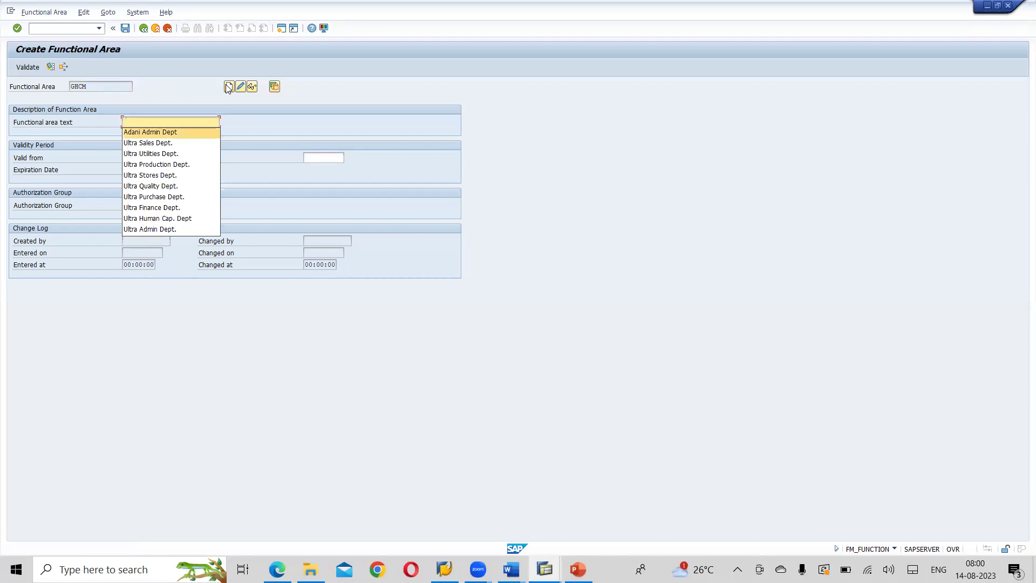
click(201, 132)
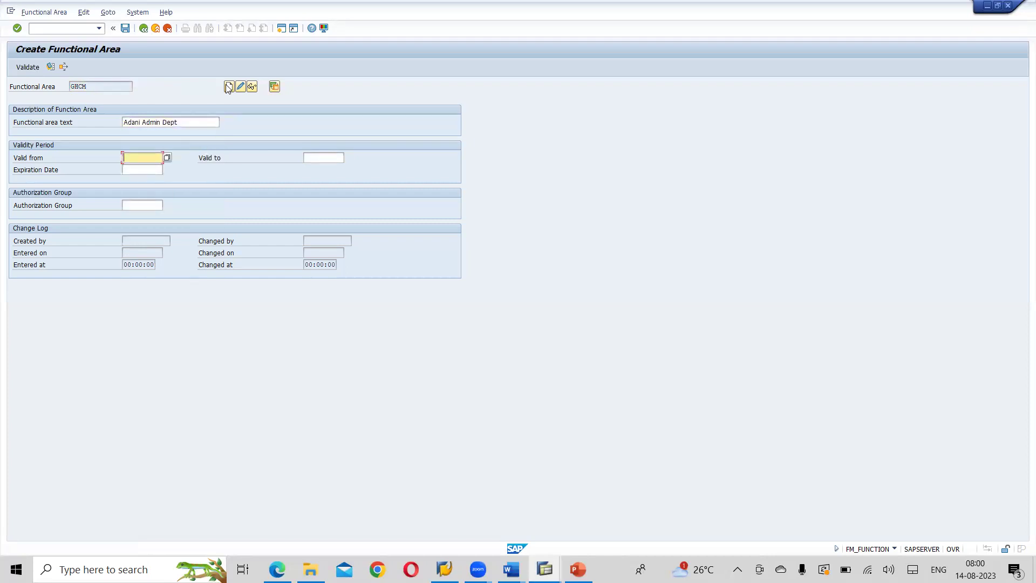
click(159, 123)
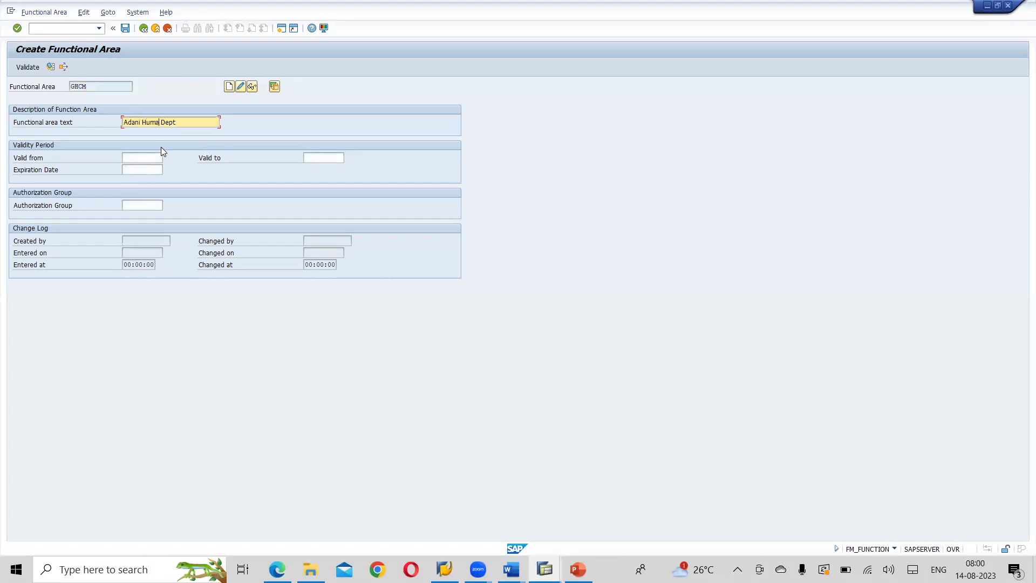
text(ita)
Step: Enter GHCM validity 01.04.2022 to 31.12.9999, then switch to the Word structure document
key(Tab)
text(01.04.2022)
key(Tab)
key(Down)
key(Tab)
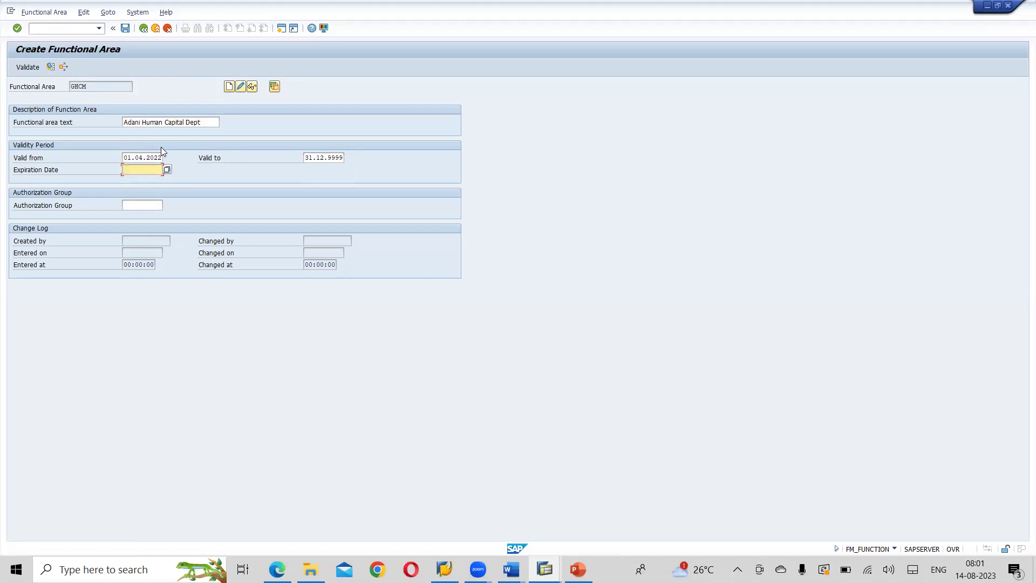
key(alt+Tab)
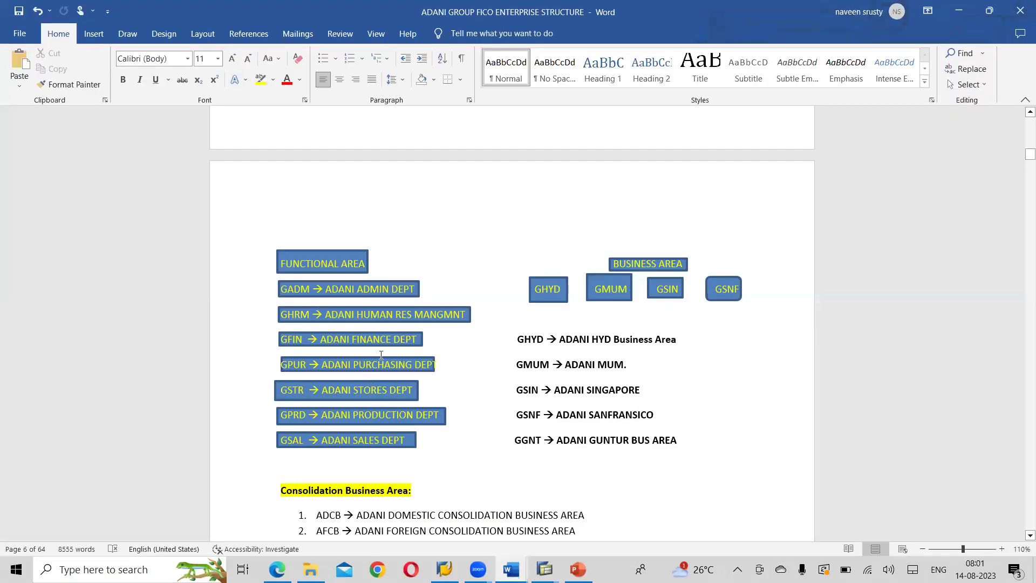
Step: Return from the Word functional area list to the unsaved GHCM form in SAP
key(alt+Tab)
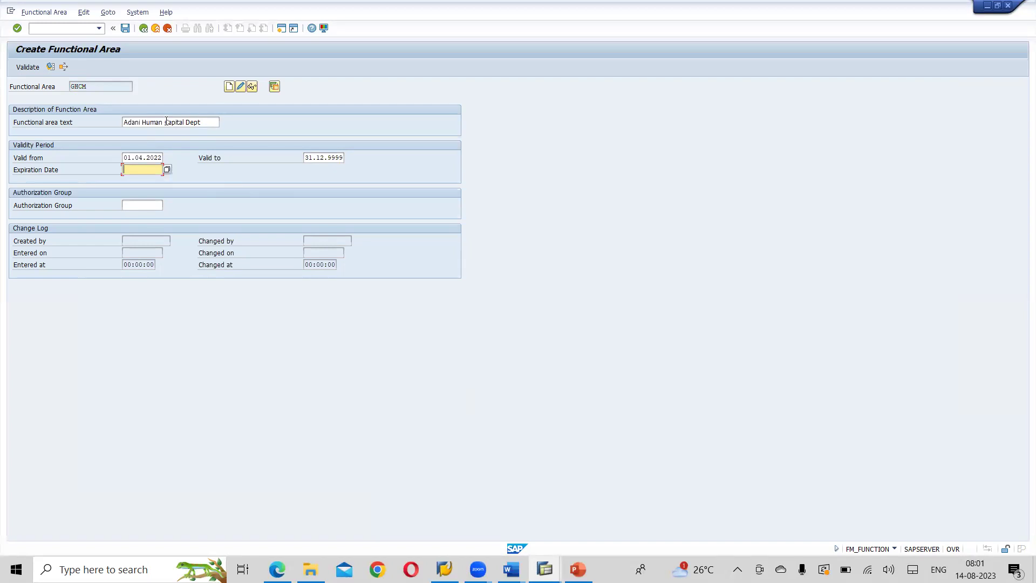
Step: Save GHCM, then start creating functional area GFIN with text 'Adani Finance Dept'
click(125, 29)
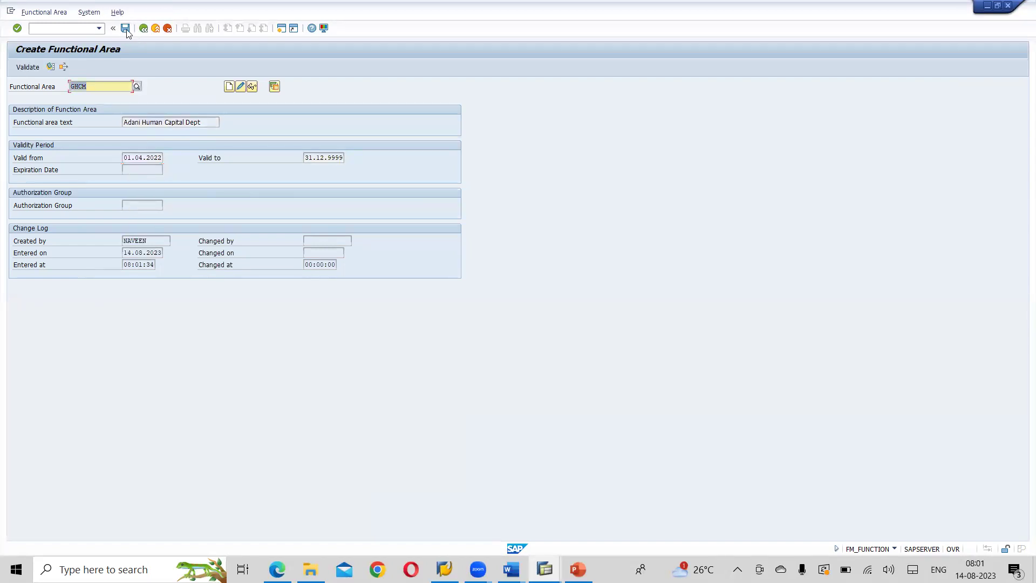
click(114, 87)
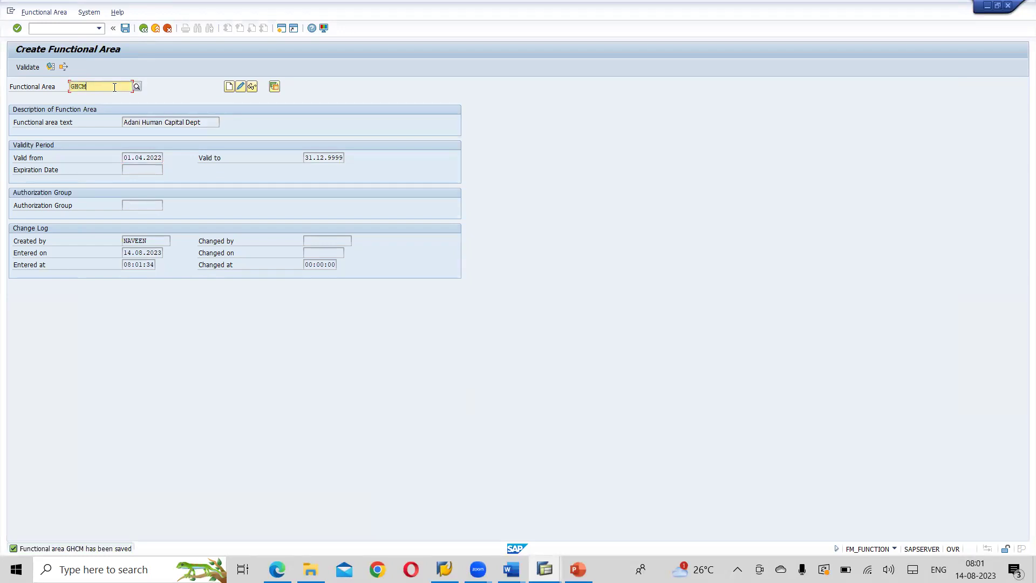
key(BackSpace)
key(BackSpace)
key(BackSpace)
key(BackSpace)
text(GFIN)
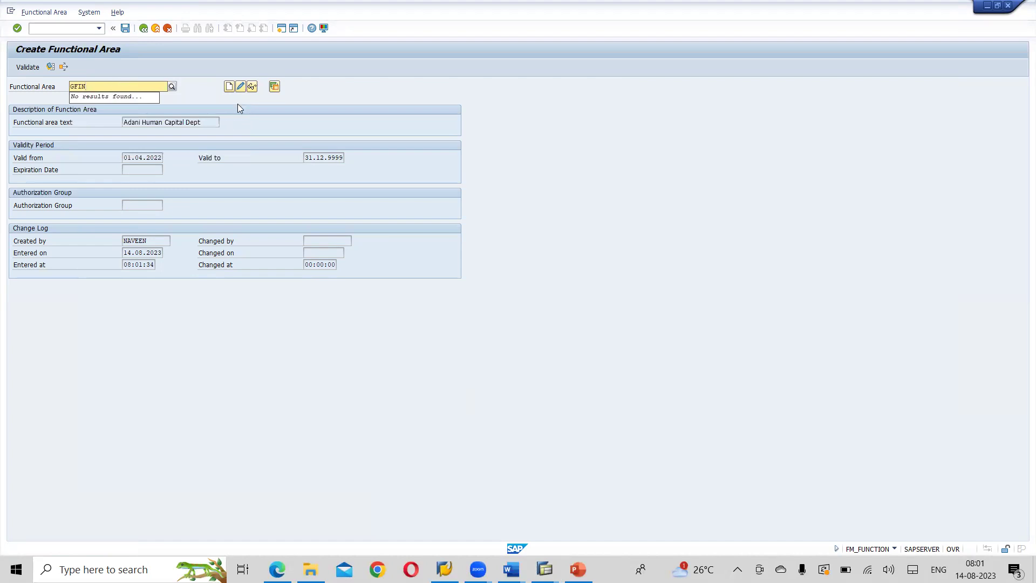
click(229, 86)
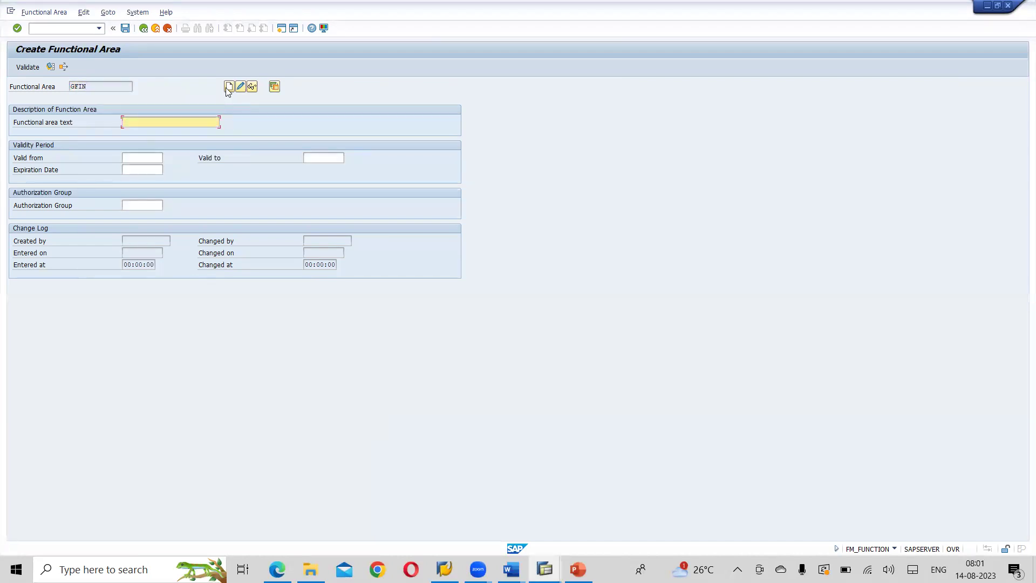
text(A)
key(Down)
key(Down)
key(Return)
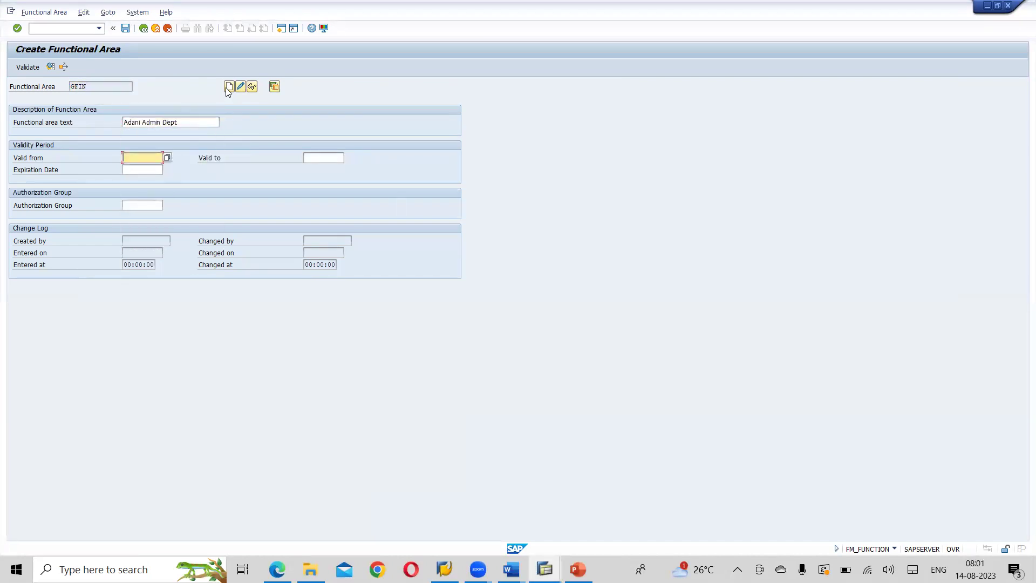
click(158, 122)
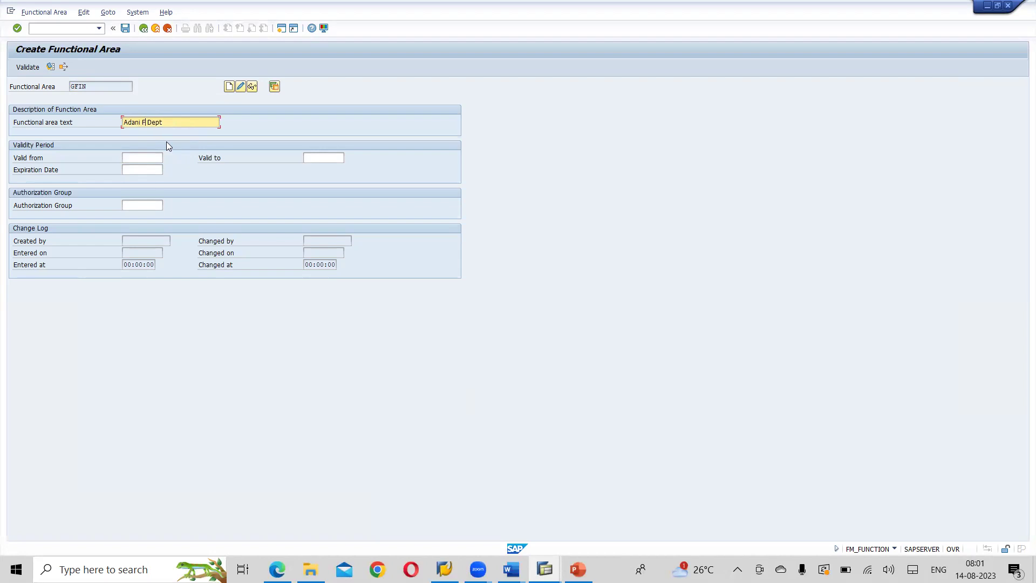
Step: Give GFIN validity 01.04.2022 to 31.12.9999 and save it
key(Tab)
text(0)
key(Down)
key(Return)
text(3)
key(Down)
key(Return)
key(Tab)
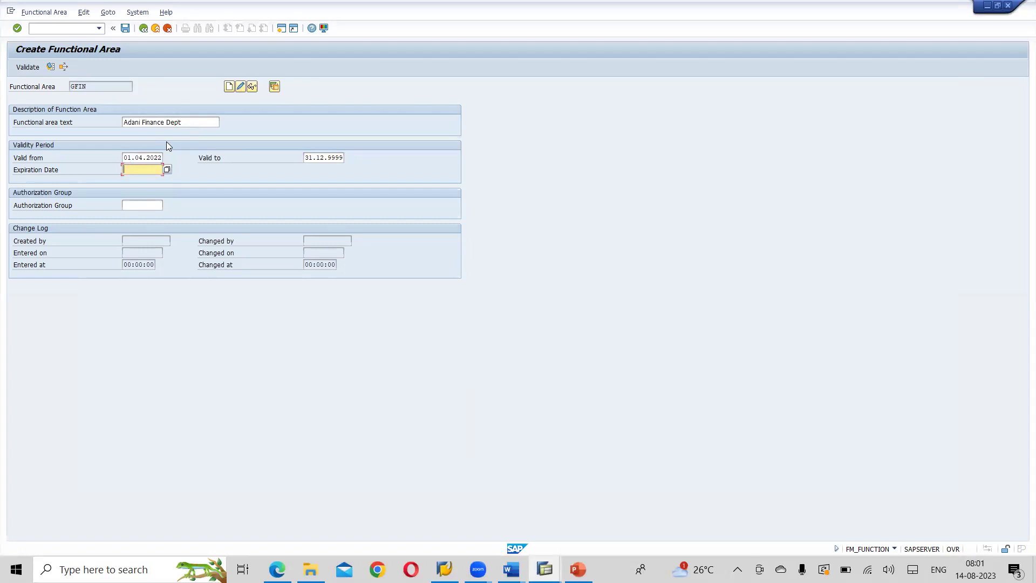
click(125, 28)
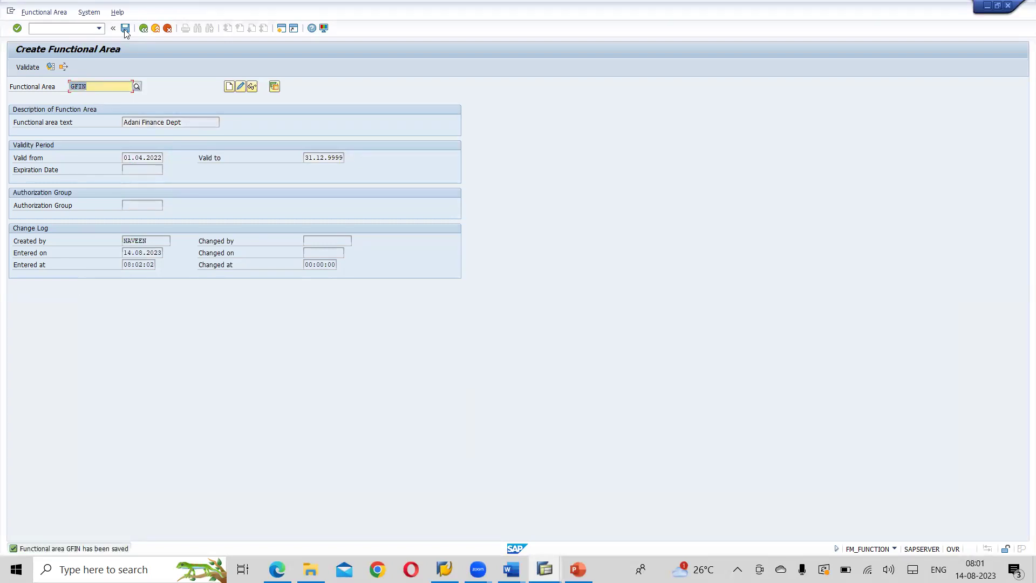
click(100, 86)
key(BackSpace)
key(BackSpace)
key(BackSpace)
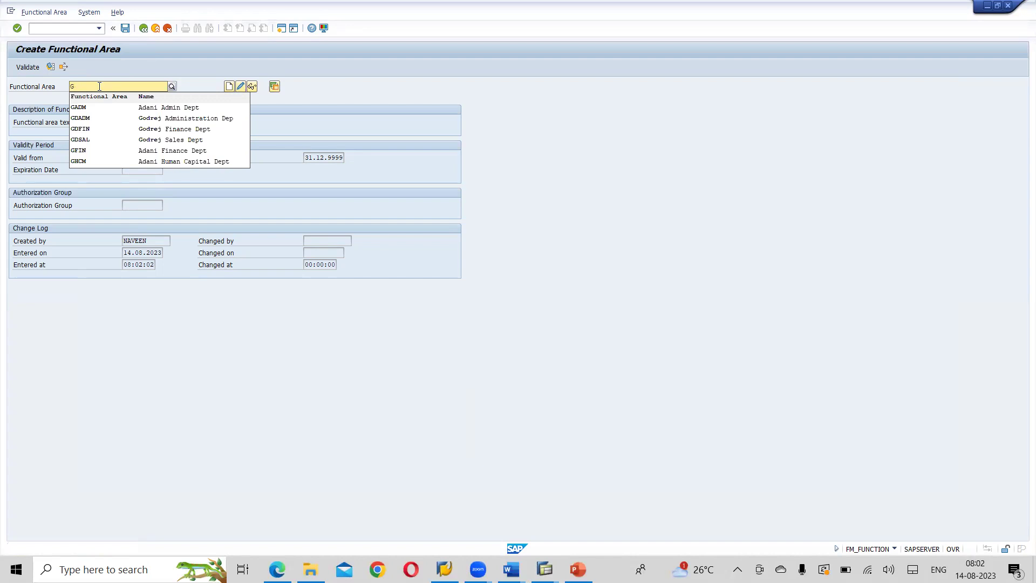
Step: Start creating functional area GPUR with text 'Adani Purchase Dept'
text(PUR)
click(229, 86)
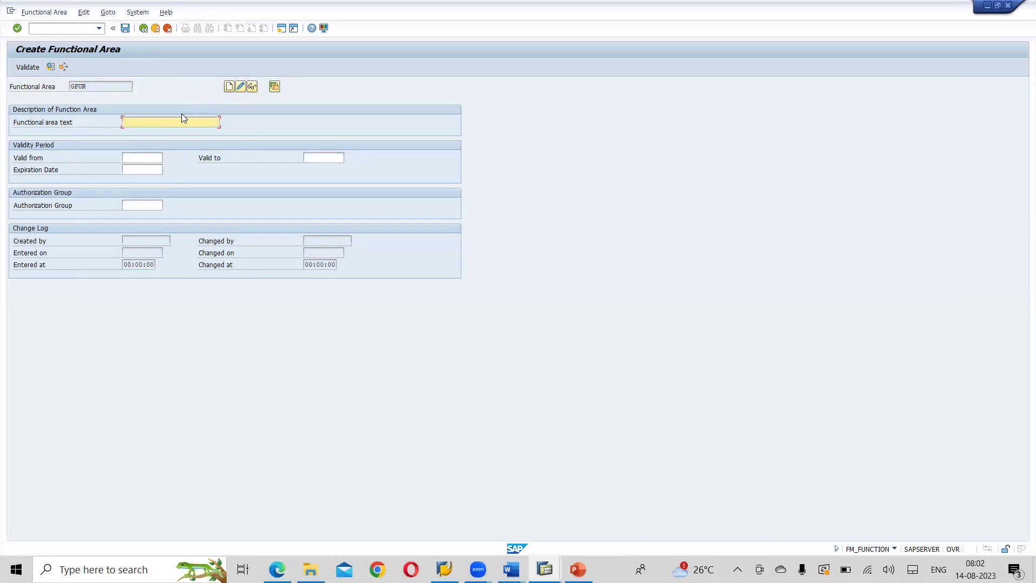
click(182, 117)
key(Down)
key(Tab)
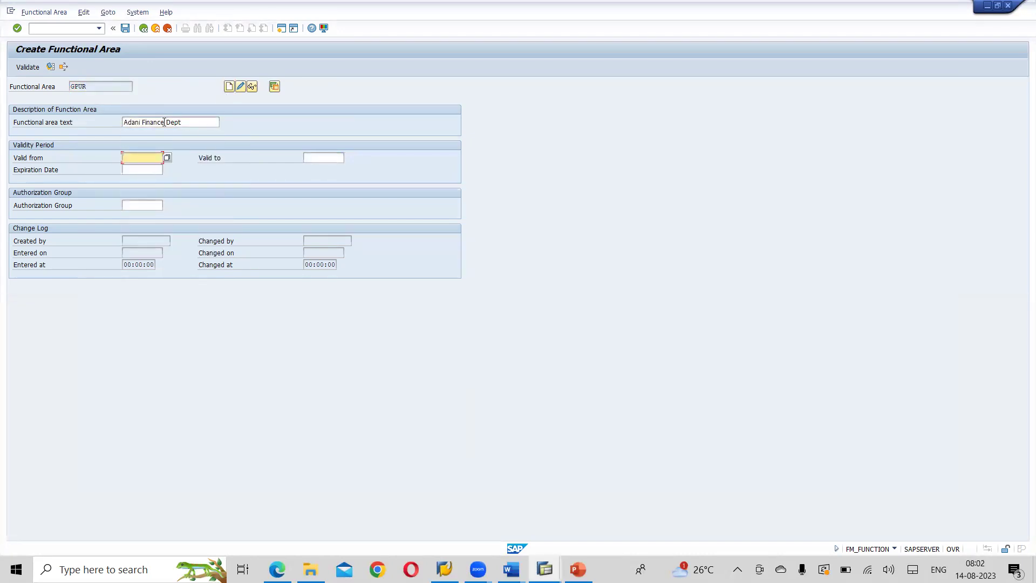
click(164, 122)
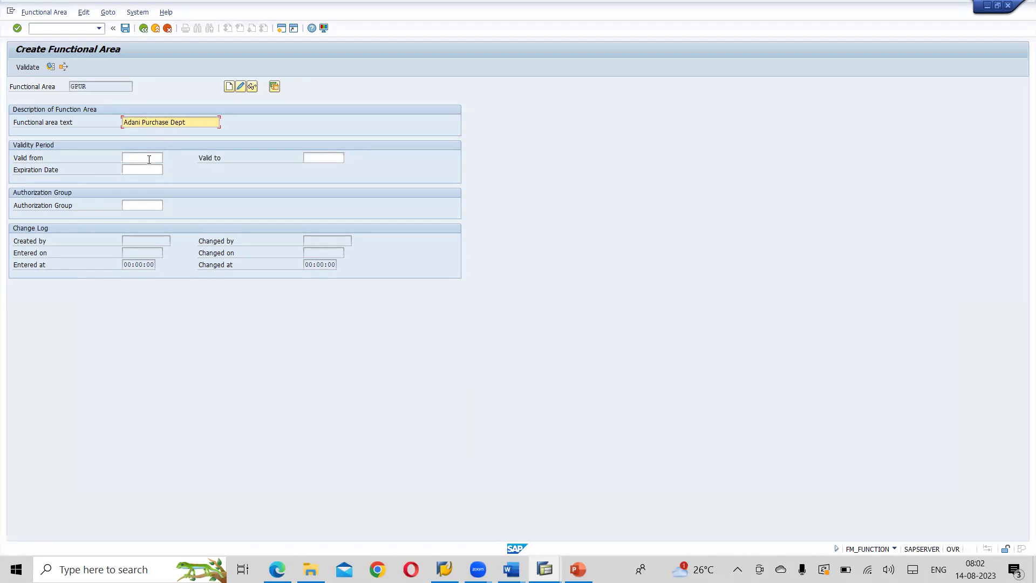
Step: Set GPUR validity 01.04.2022 to 31.12.9999 and save it
click(147, 158)
key(Down)
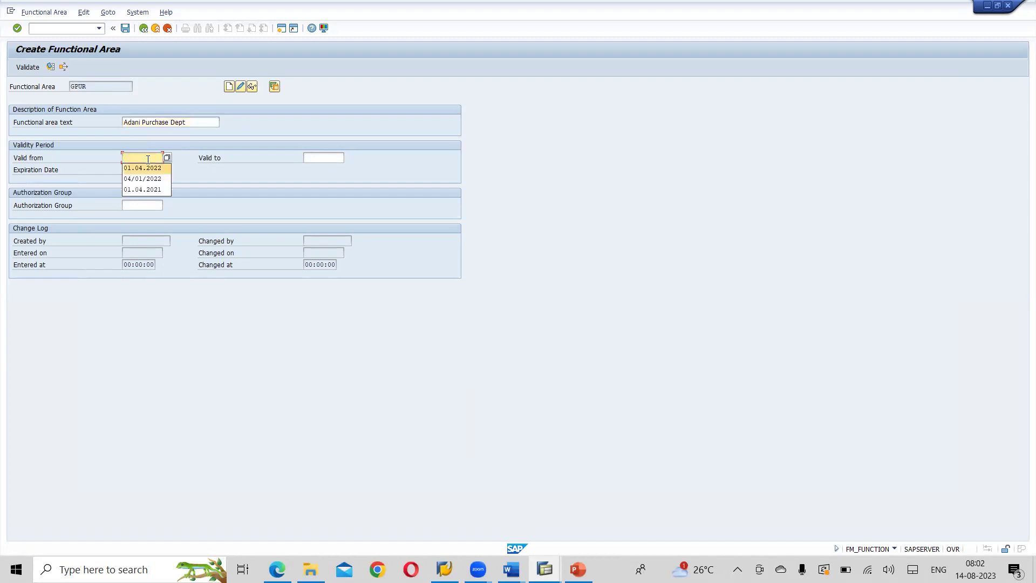
key(Tab)
key(Down)
key(Tab)
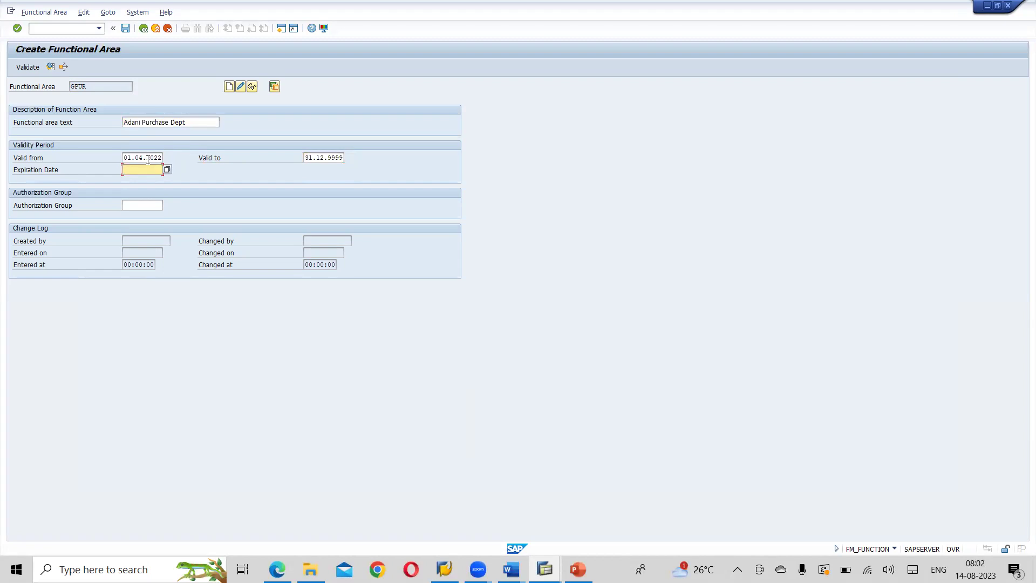
click(125, 28)
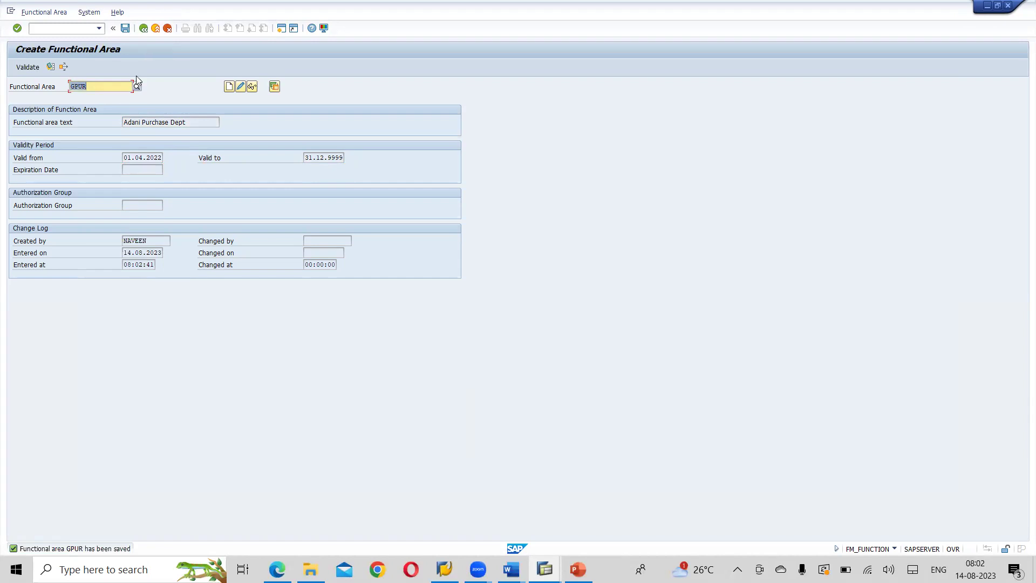
Step: List the existing G functional areas and enter the next code GQLT
click(109, 86)
key(BackSpace)
key(BackSpace)
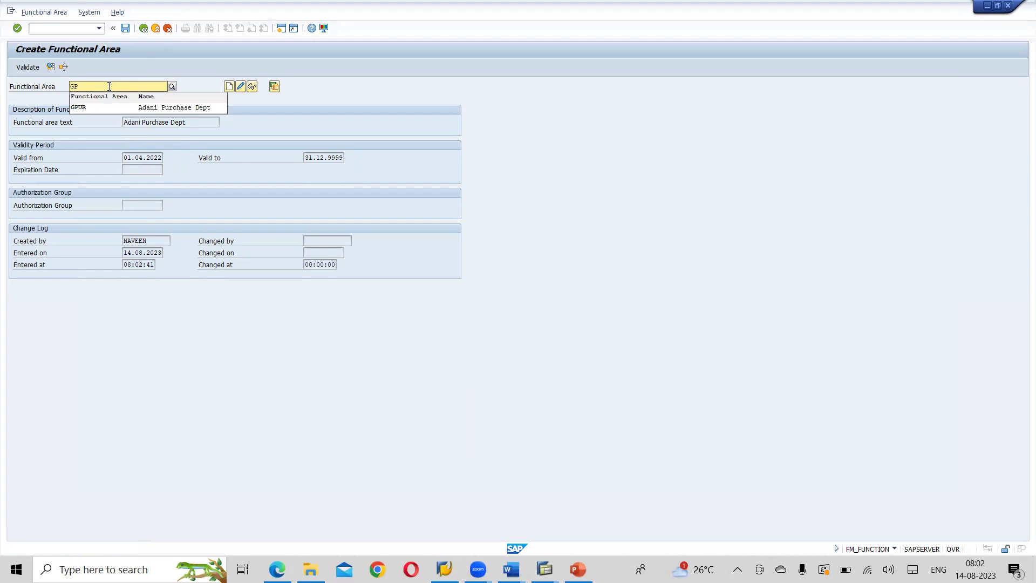
key(BackSpace)
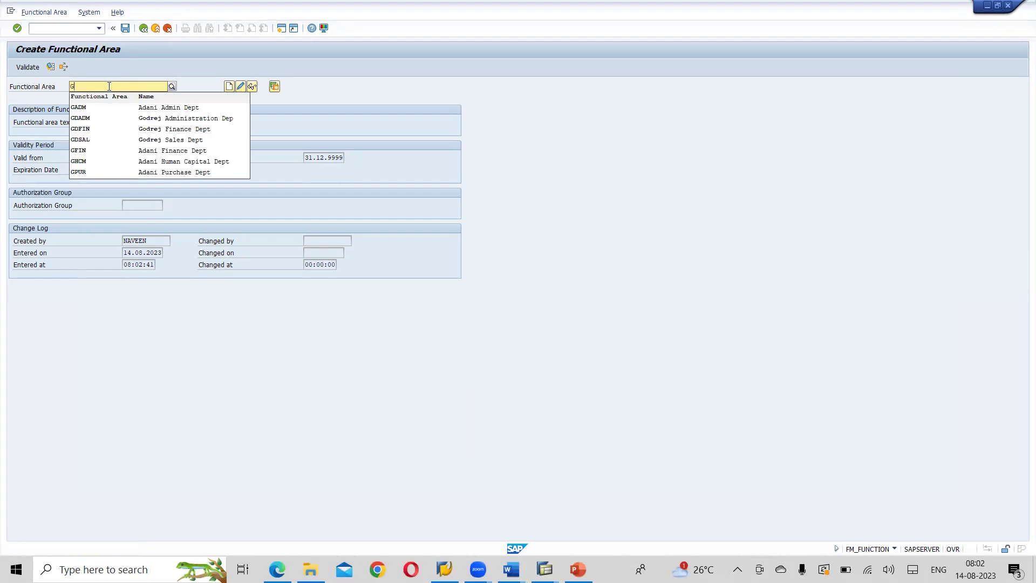
text(QLT)
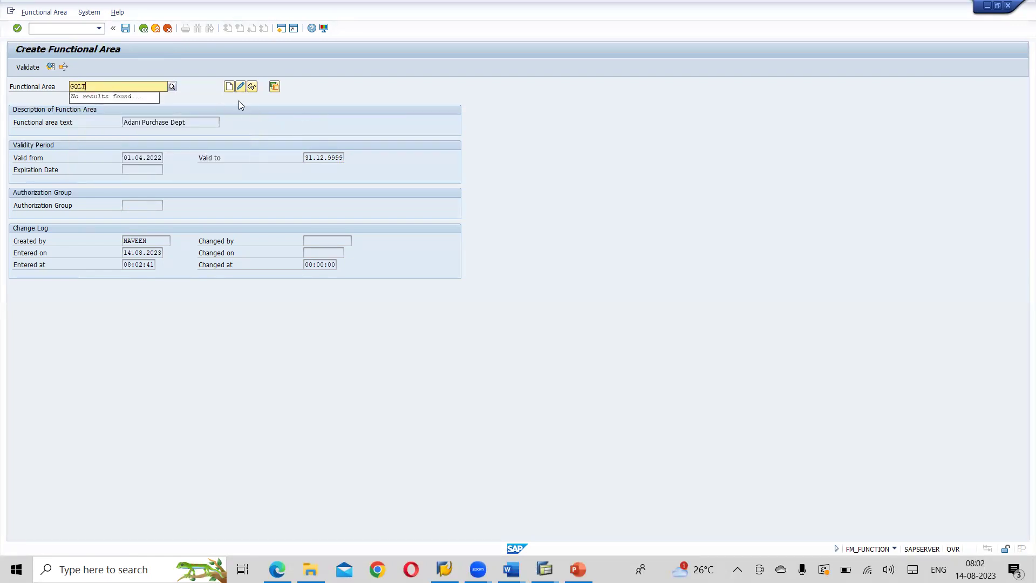
Step: Create GQLT with text 'Adani Quality Dept', valid 01.04.2022 to 31.12.9999, and save it
click(230, 86)
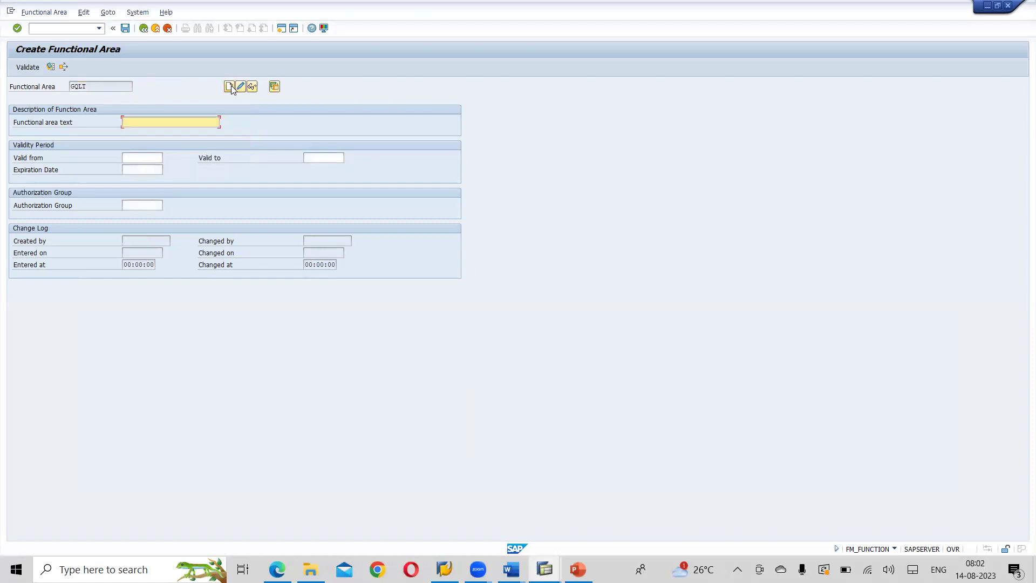
key(Return)
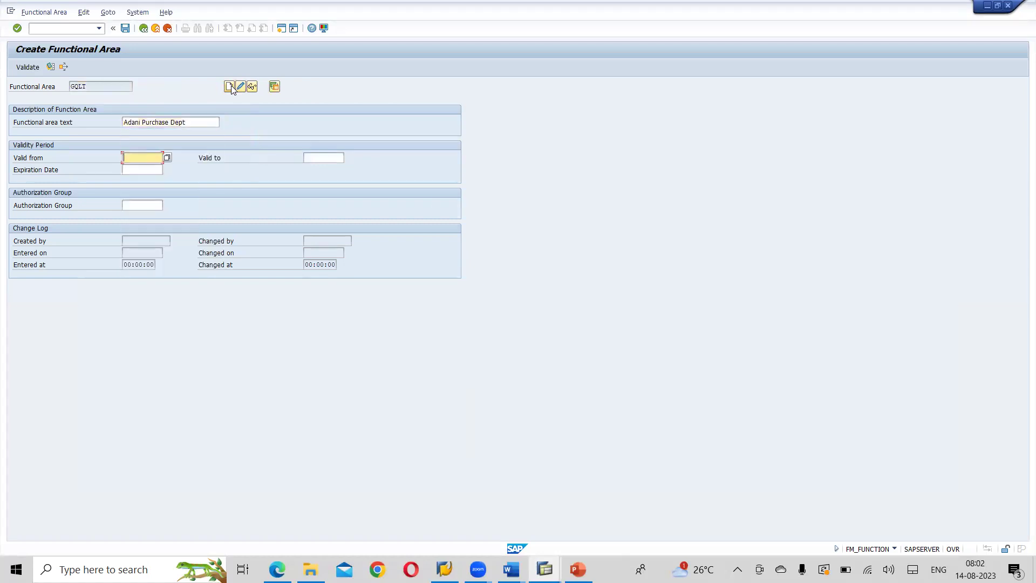
click(168, 122)
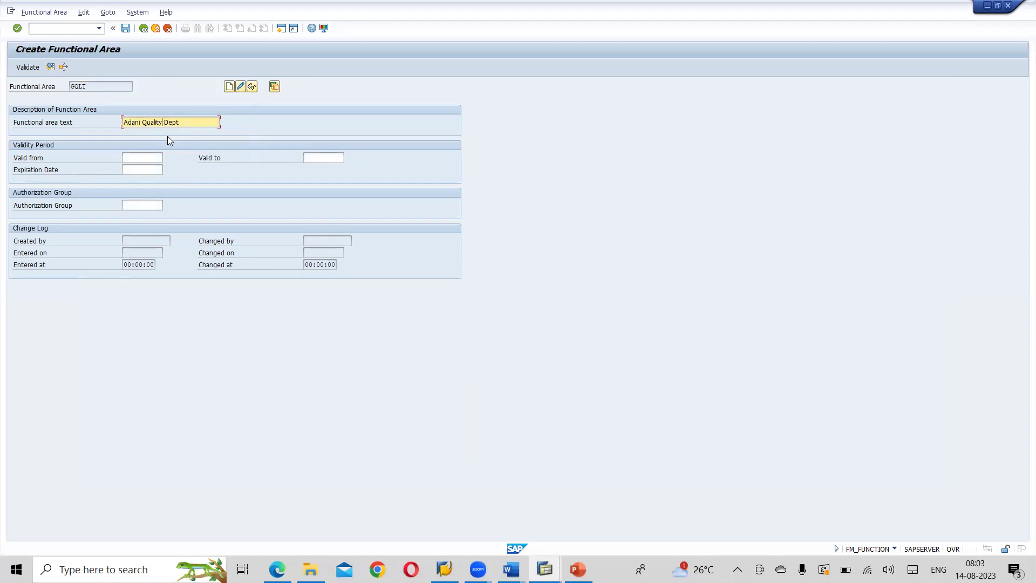
click(139, 157)
key(Down)
key(Return)
key(Down)
key(Return)
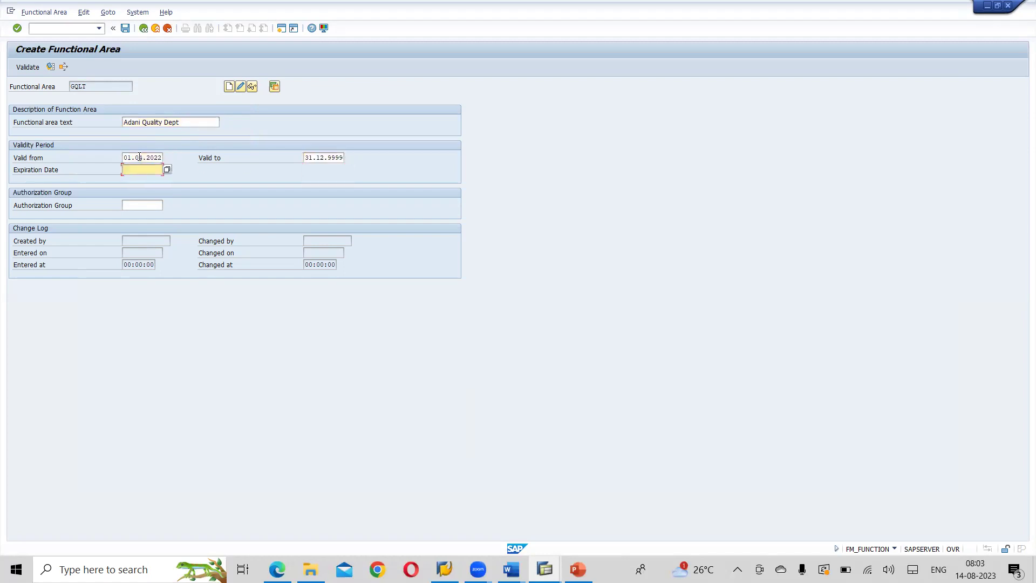
click(125, 28)
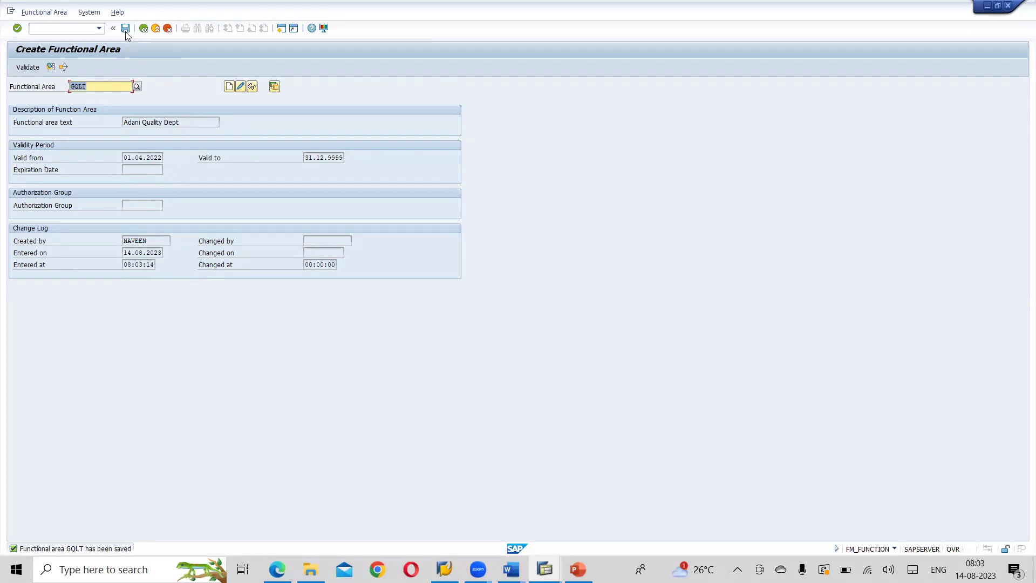
Step: Cut the functional area code back to G, then filter to GP, showing only GPUR
click(104, 86)
key(BackSpace)
key(BackSpace)
key(BackSpace)
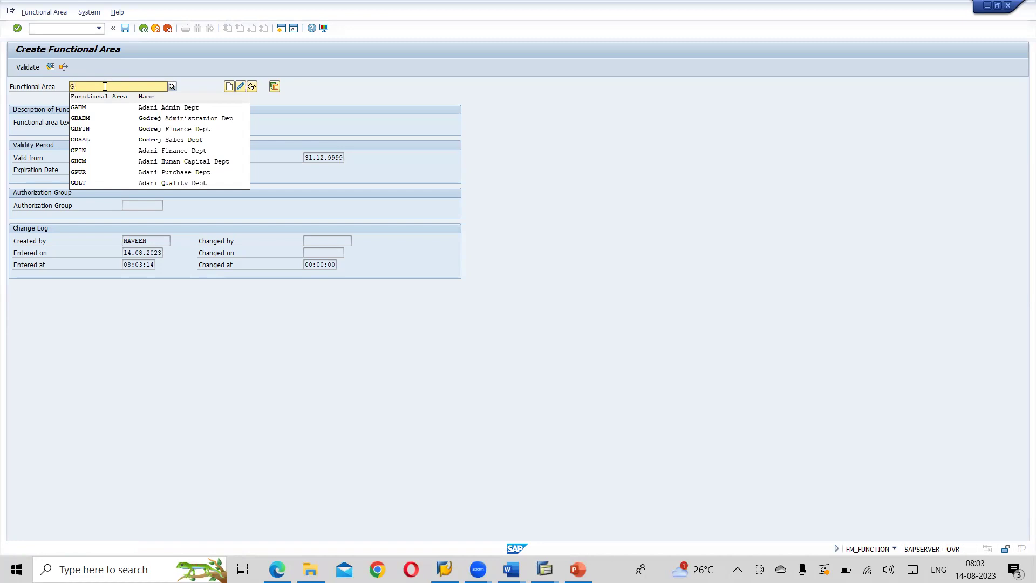
text(PR)
key(BackSpace)
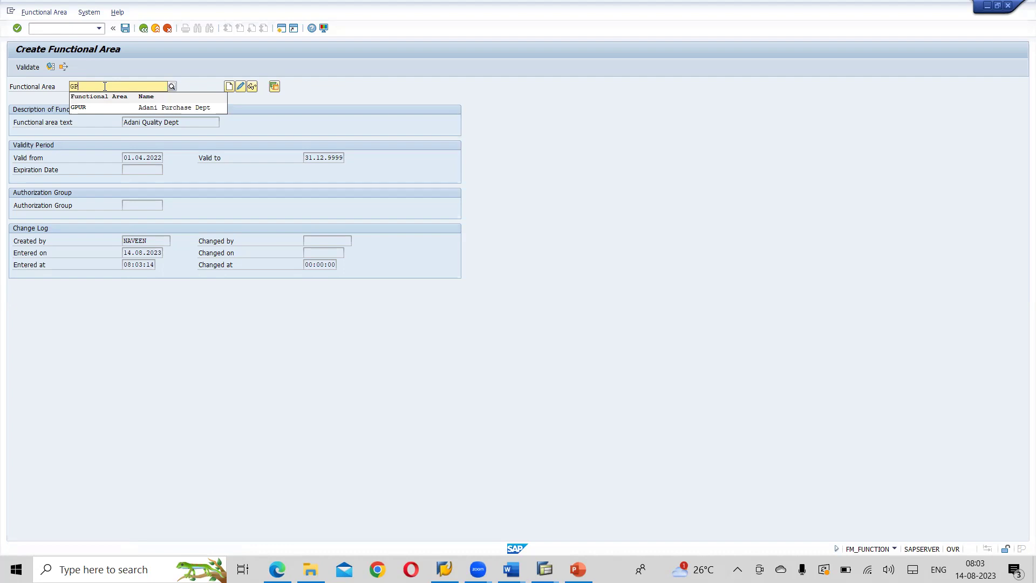
Step: Start creating functional area GSTR with text 'Adani Storage Dept'
text(ST)
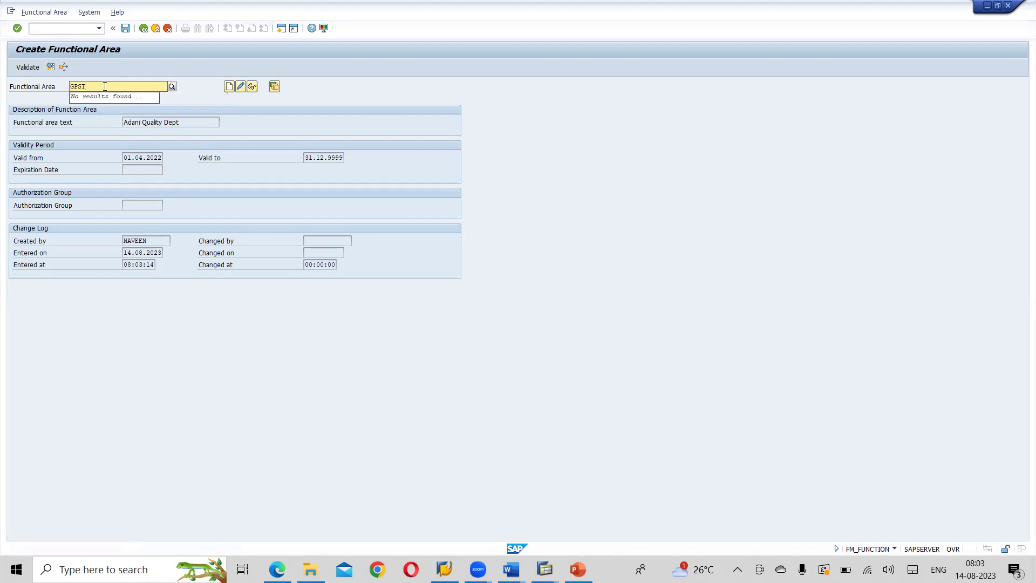
key(BackSpace)
key(BackSpace)
text(STR)
click(230, 87)
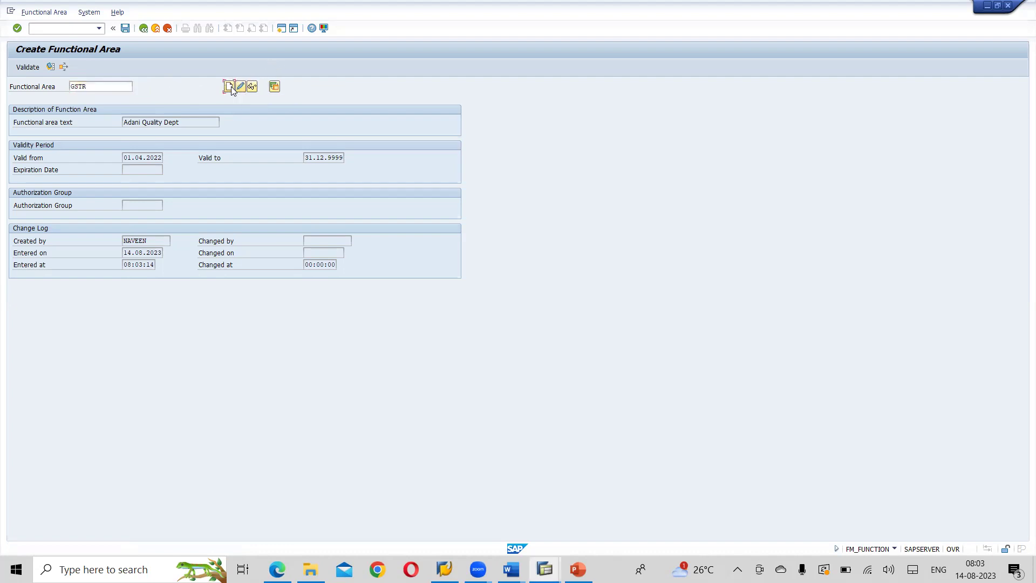
key(BackSpace)
key(Down)
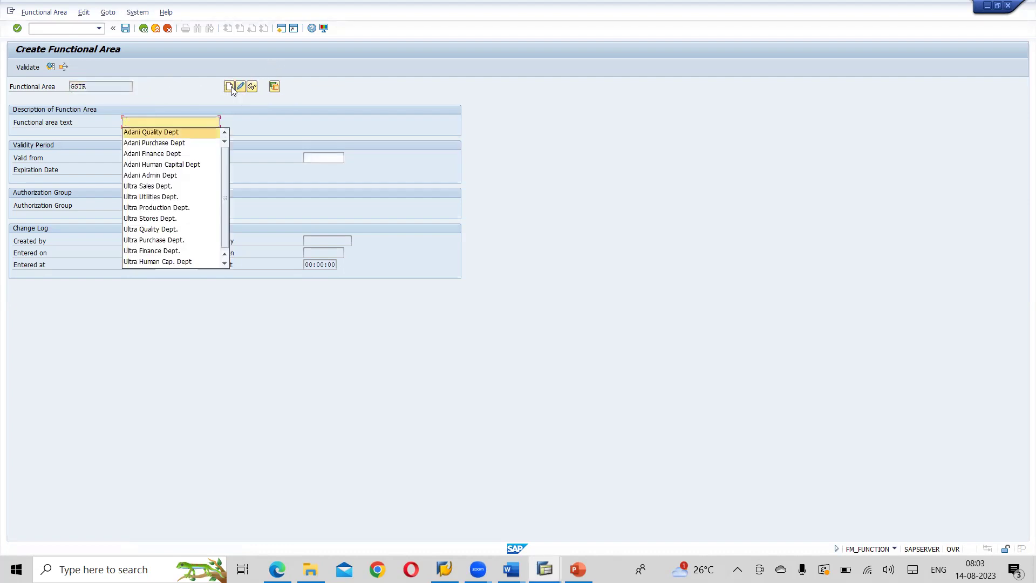
key(Return)
click(164, 122)
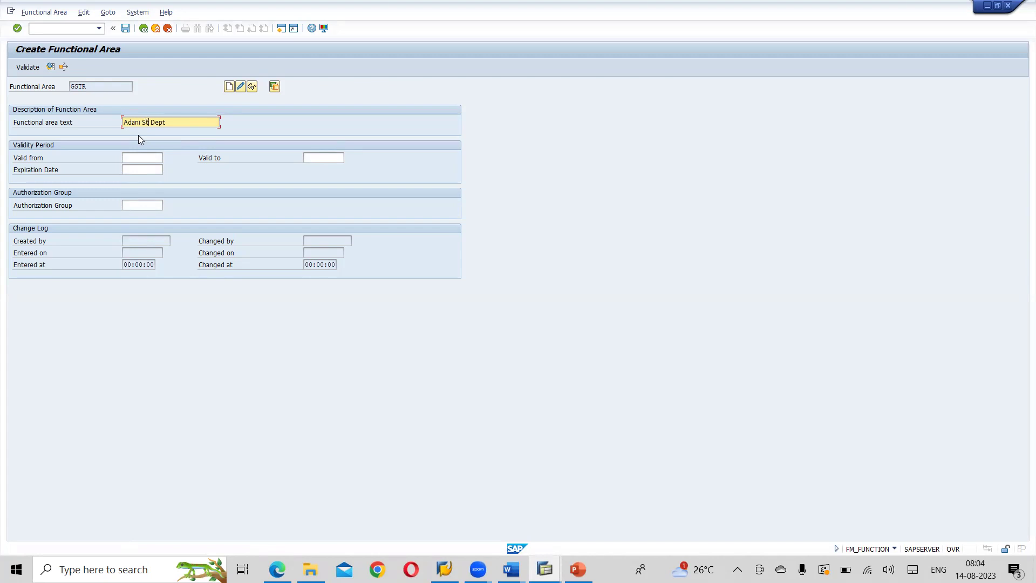
text(orage)
key(Delete)
Step: Set GSTR validity 01.04.2022 to 31.12.9999 and save it
key(Tab)
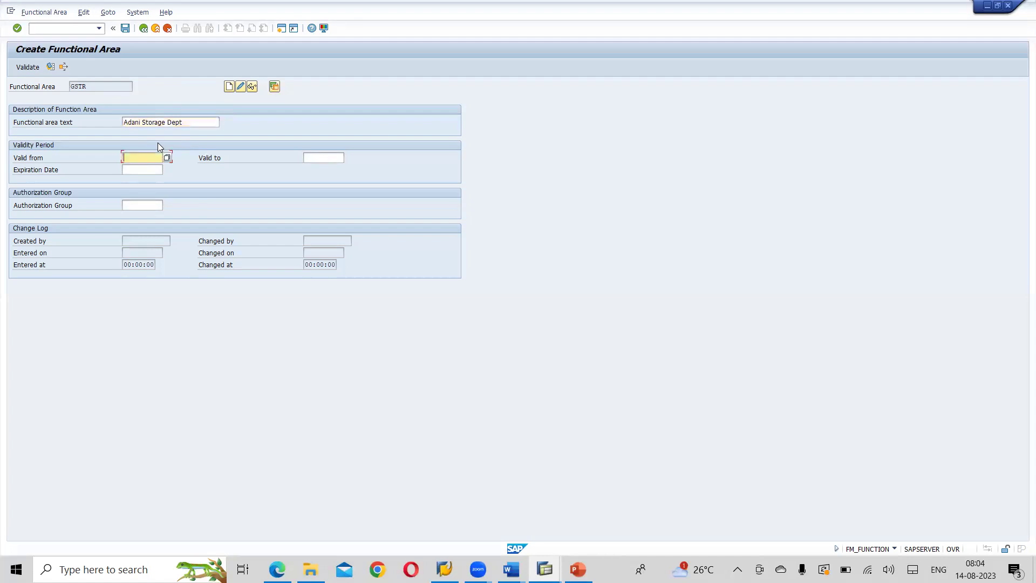
key(Down)
key(Up)
text(0)
key(Down)
key(Return)
key(Tab)
text(3)
key(Down)
key(Return)
key(Tab)
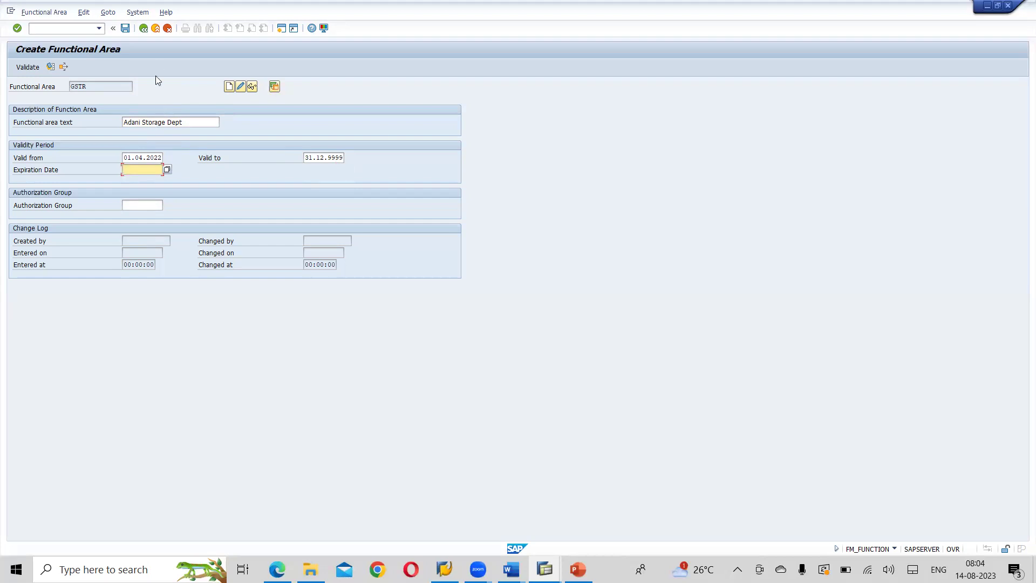
click(125, 28)
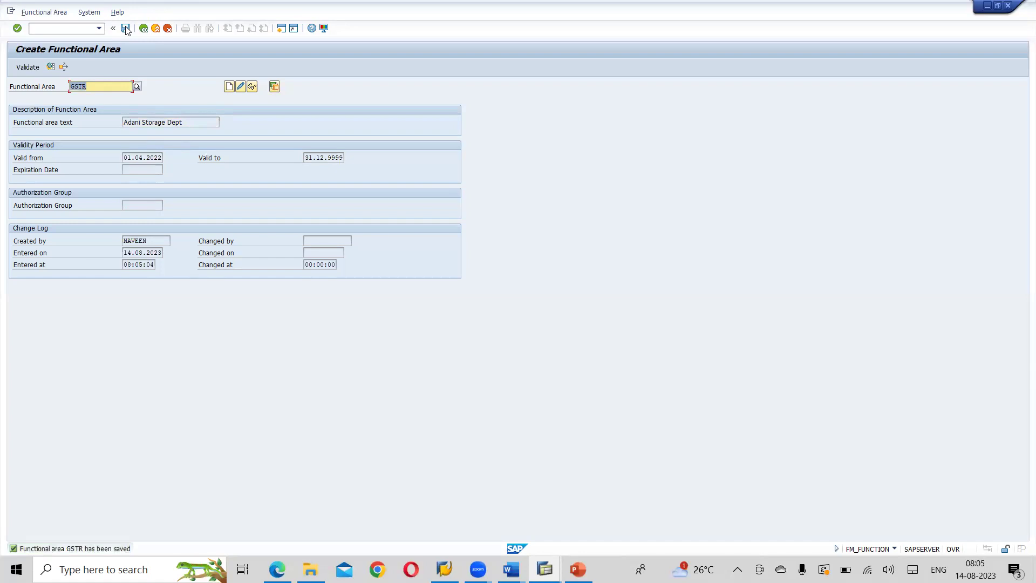
Step: Start creating functional area GPRD with text 'Adani Production Dept'
key(BackSpace)
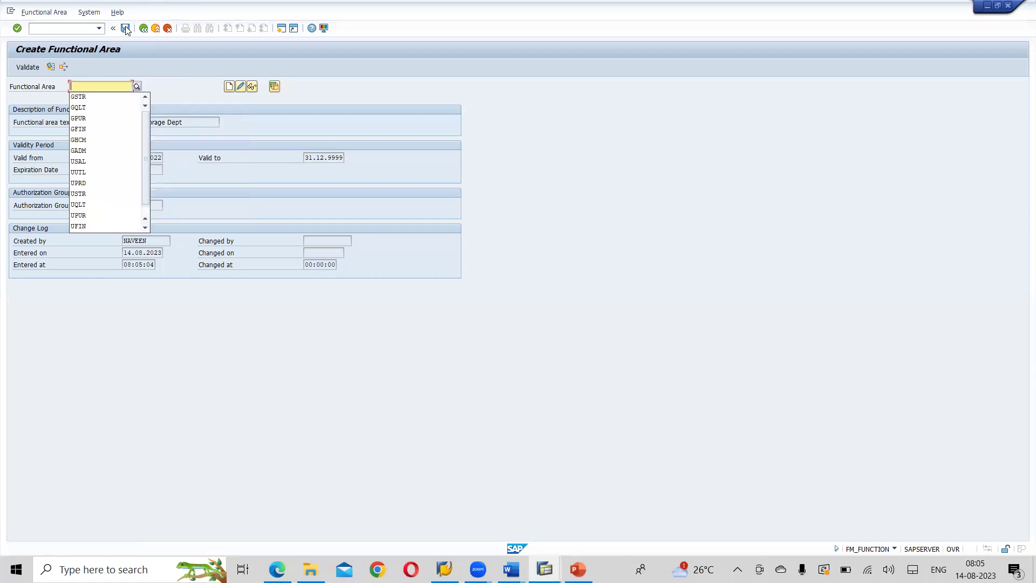
text(GPRD)
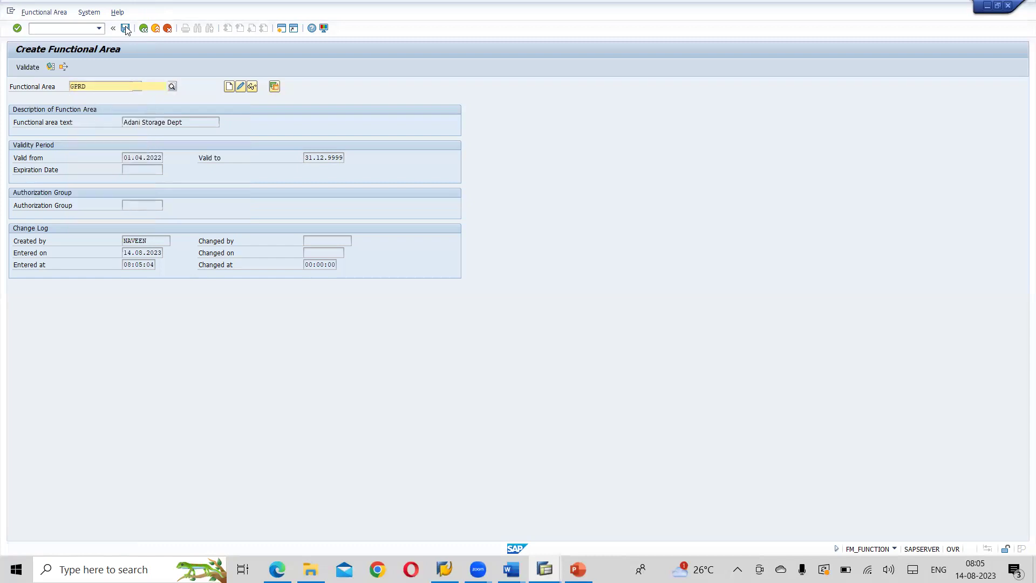
click(228, 87)
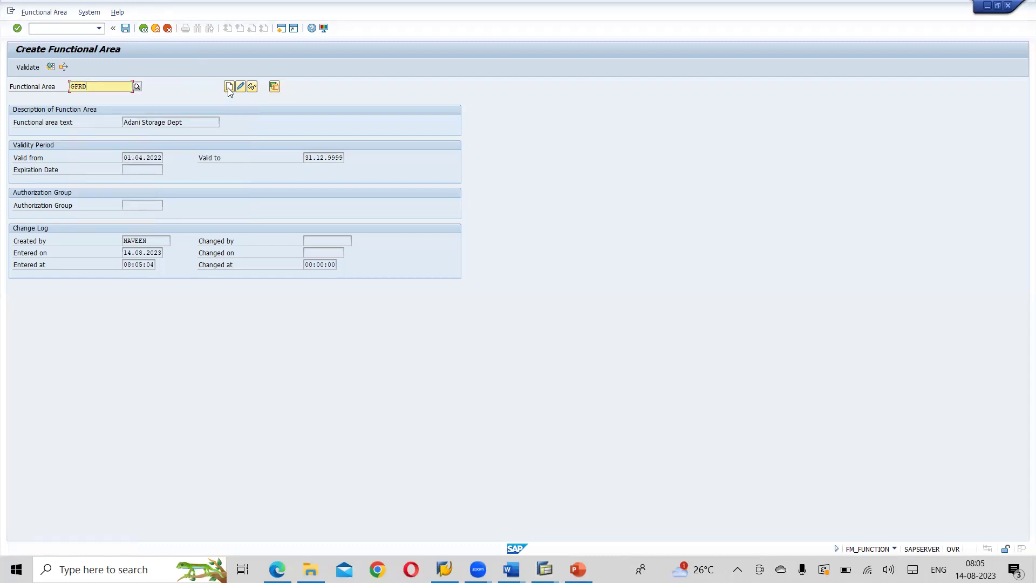
click(169, 126)
key(Down)
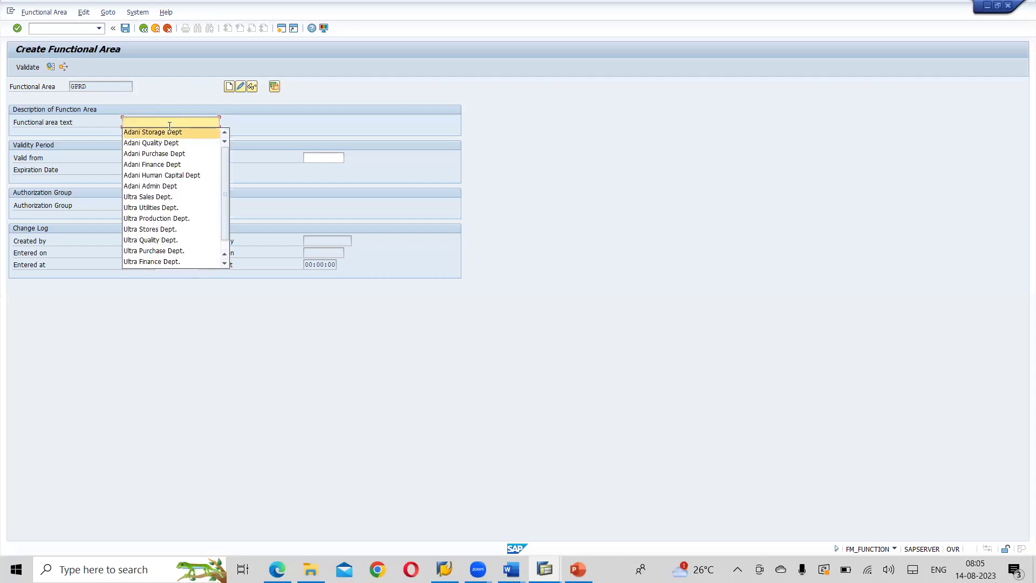
key(Return)
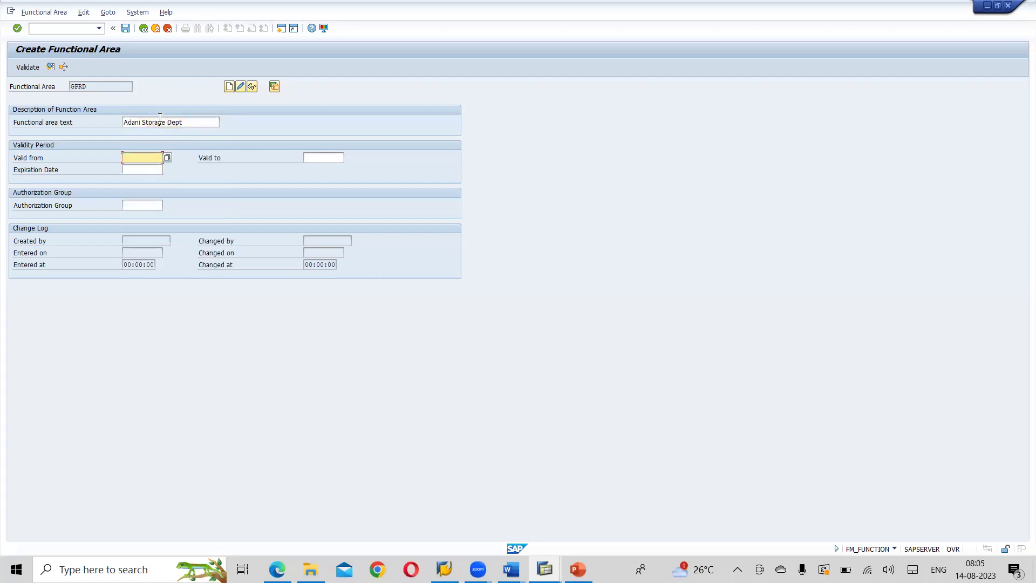
click(166, 122)
key(BackSpace)
key(BackSpace)
key(BackSpace)
key(BackSpace)
key(BackSpace)
key(BackSpace)
key(BackSpace)
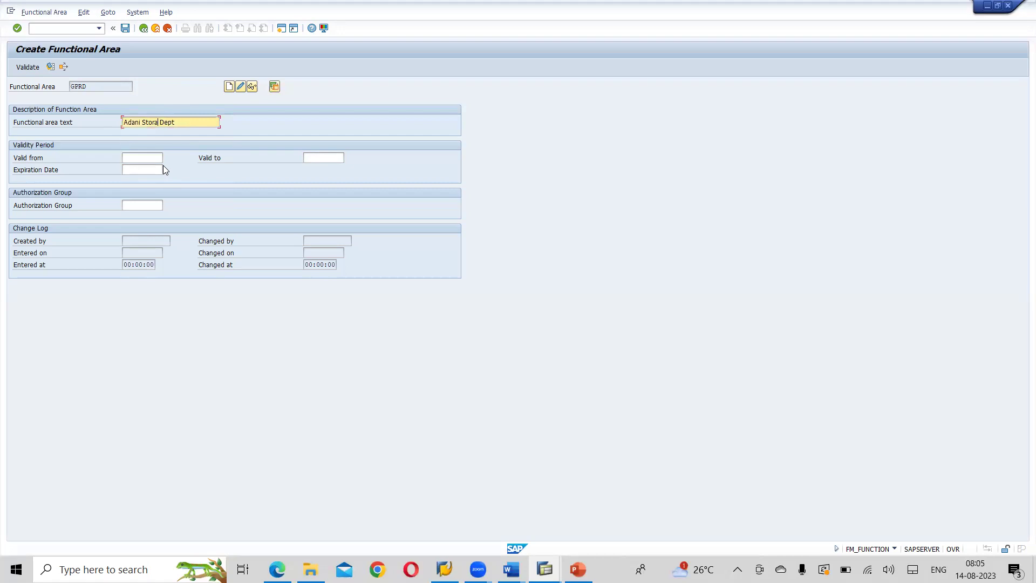
text(Production)
Step: Set GPRD validity 01.04.2022 to 31.12.9999, save it, and cut the code back to G
click(145, 158)
text(01.04.2022)
key(Tab)
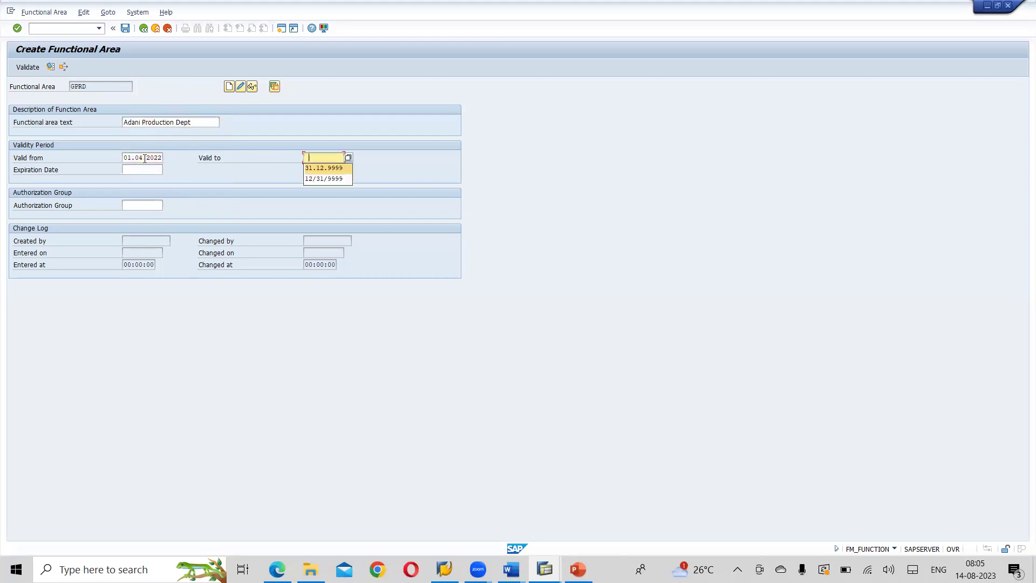
key(Tab)
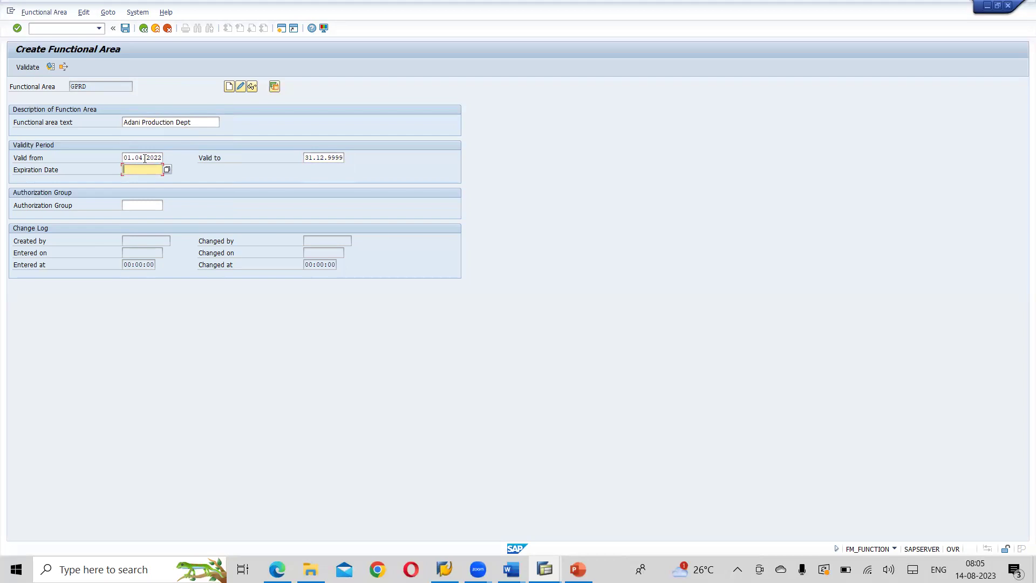
click(125, 29)
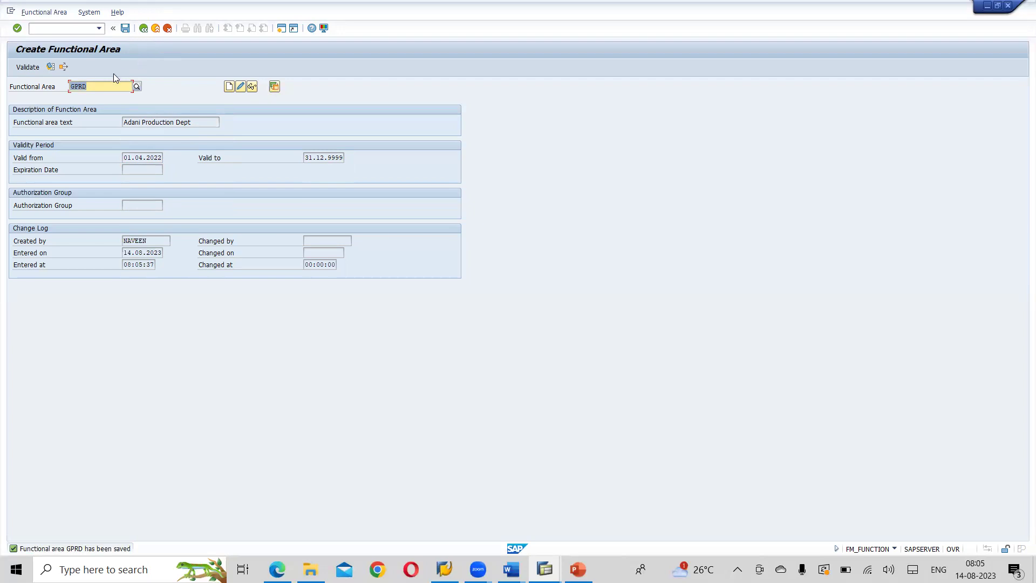
click(103, 87)
key(BackSpace)
key(BackSpace)
key(BackSpace)
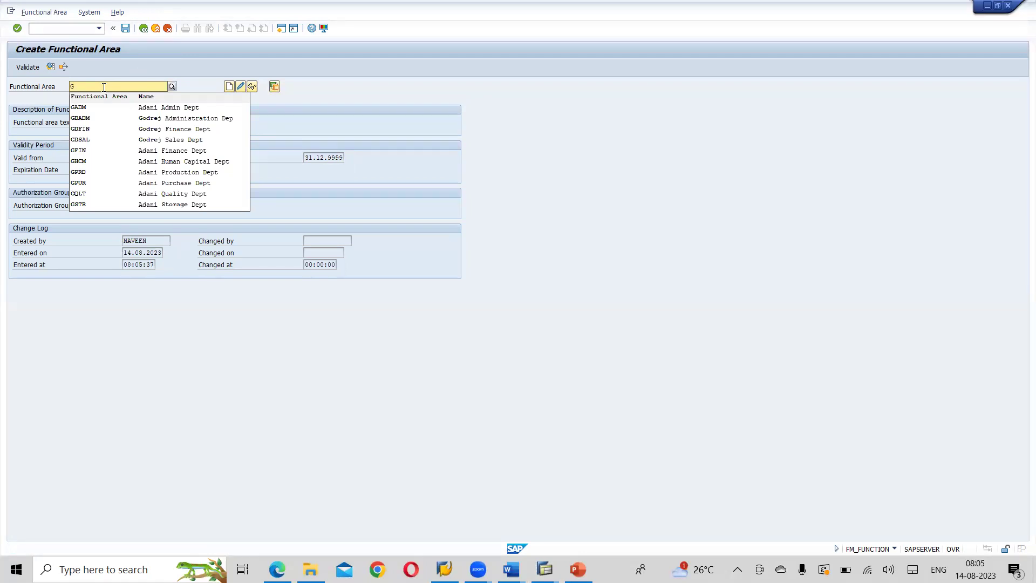
Step: Start creating functional area GUTL with text 'Adani Utilities Dept'
text(UTL)
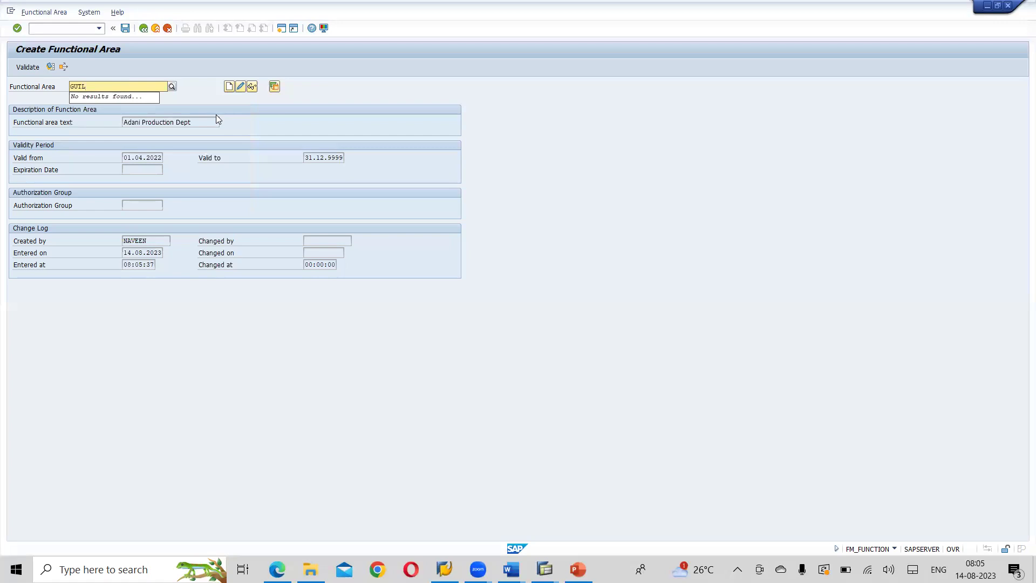
click(229, 87)
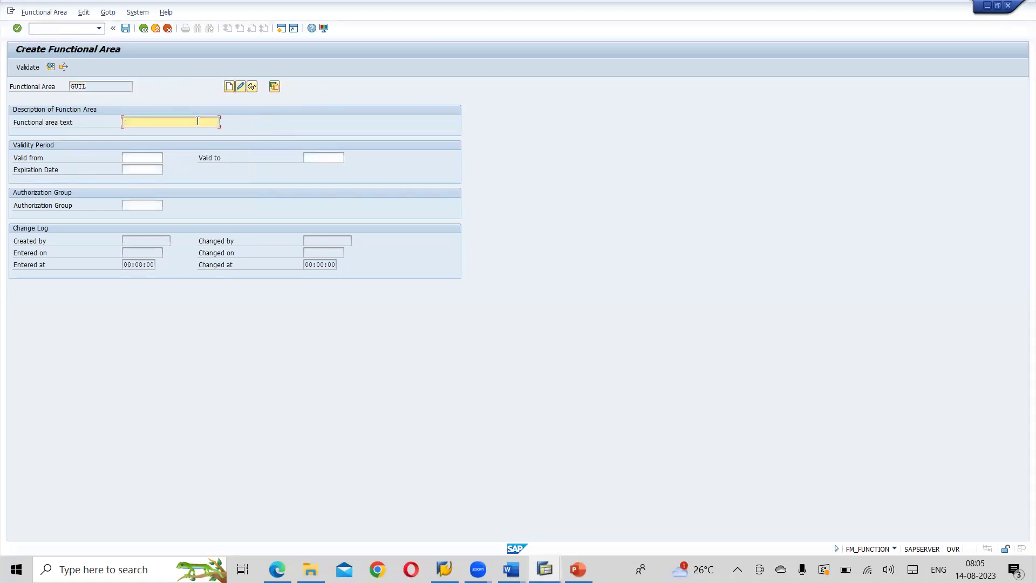
click(184, 125)
key(Return)
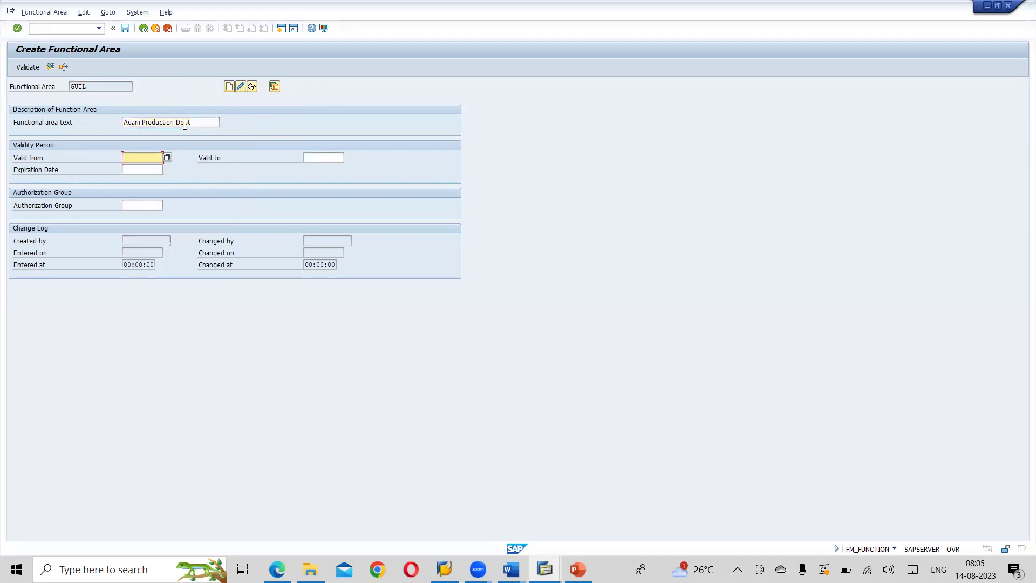
click(175, 123)
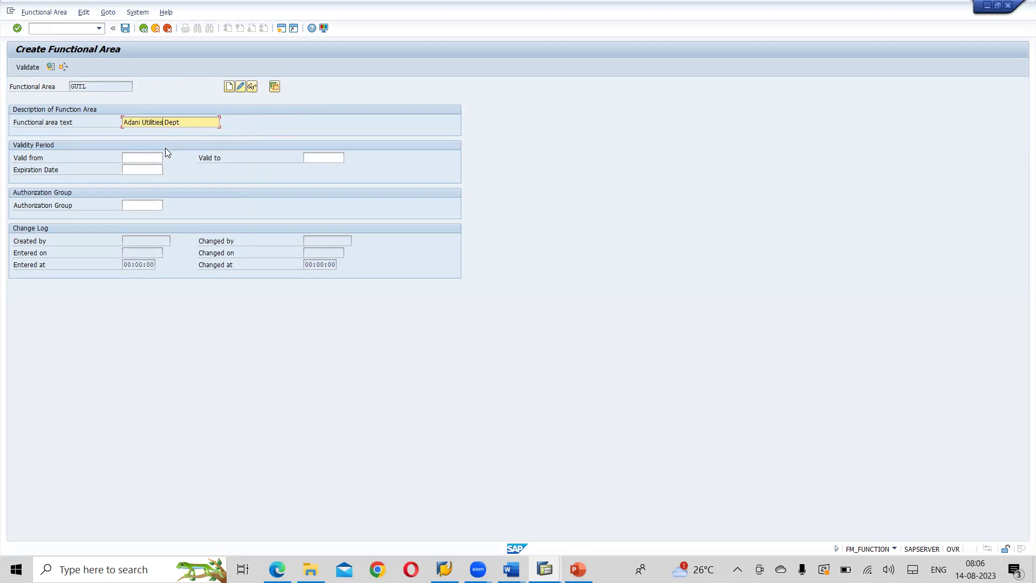
Step: Set GUTL validity 01.04.2022 to 31.12.9999, save it, and enter the next code GSAL
click(149, 158)
key(Down)
key(Tab)
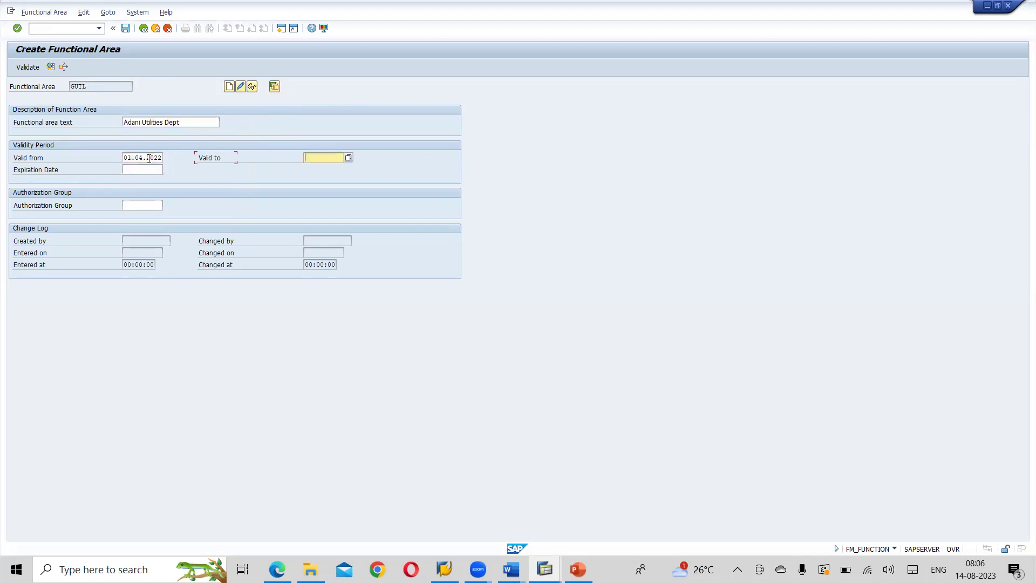
key(Down)
key(Tab)
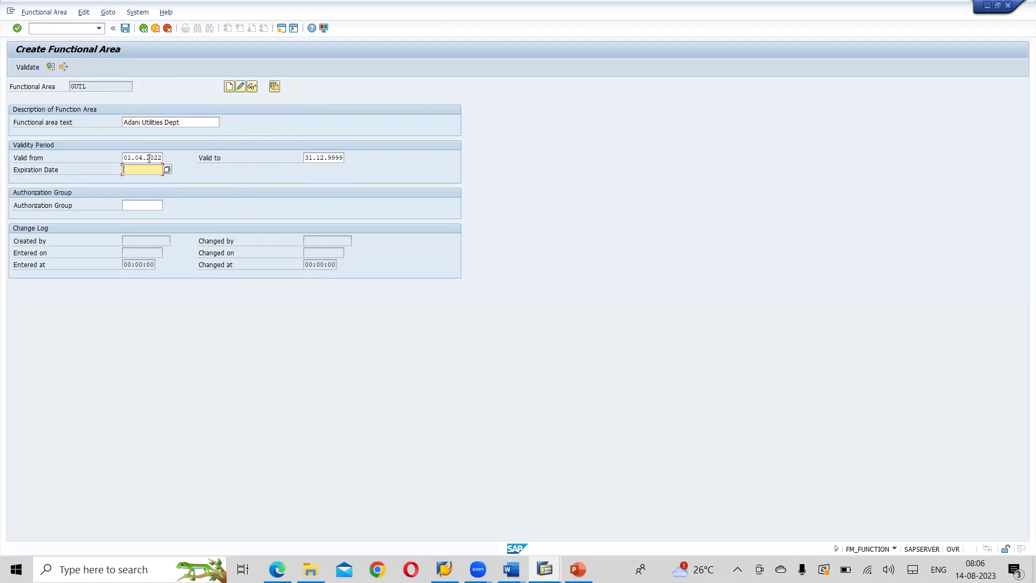
click(125, 30)
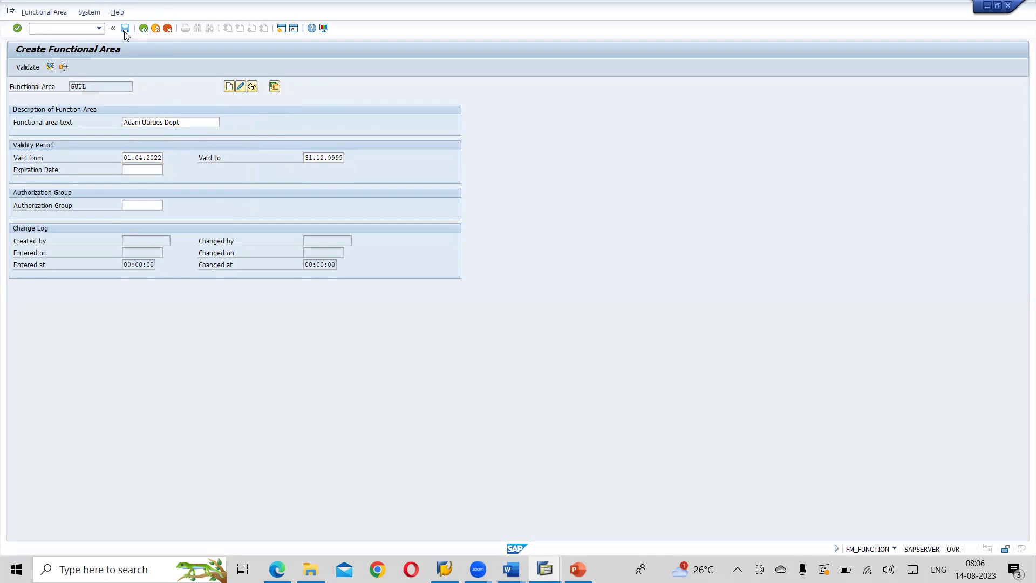
text(GSAL)
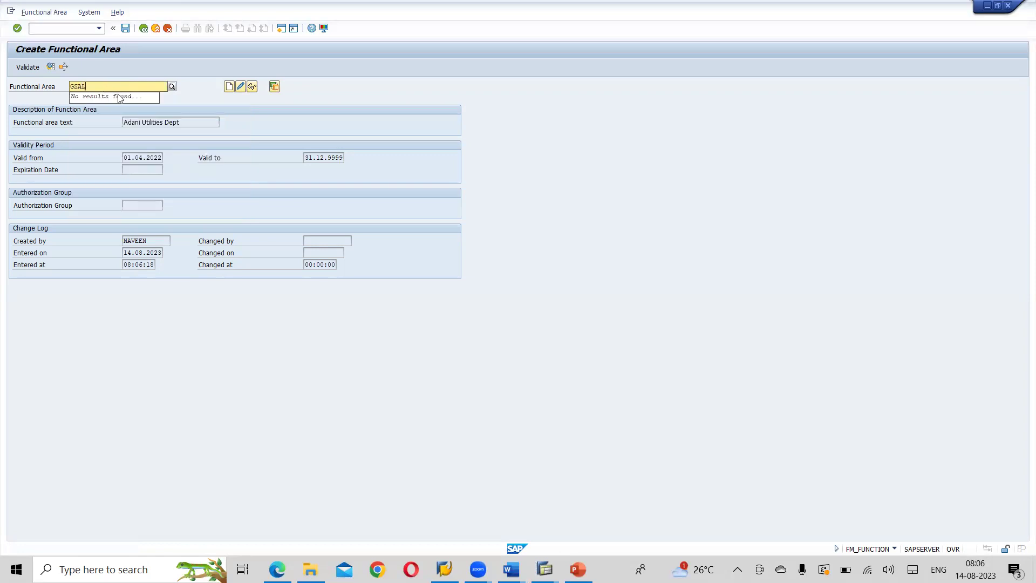
Step: Start creating functional area GSAL with the description 'Adani Sales Dept'
click(230, 86)
click(161, 125)
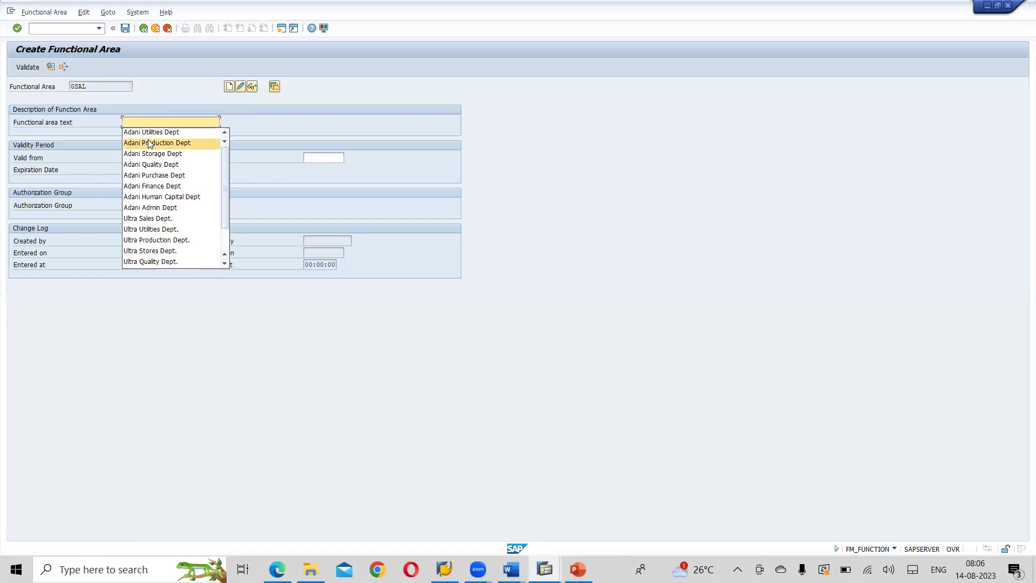
click(157, 131)
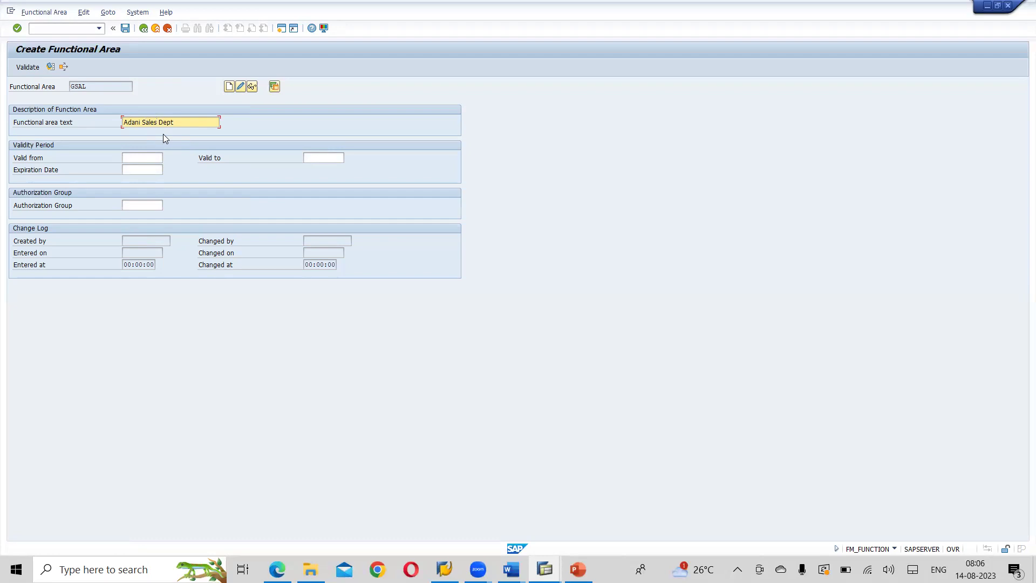
Step: Set GSAL's validity from 01.04.2022 to 31.12.9999 and save it
click(146, 157)
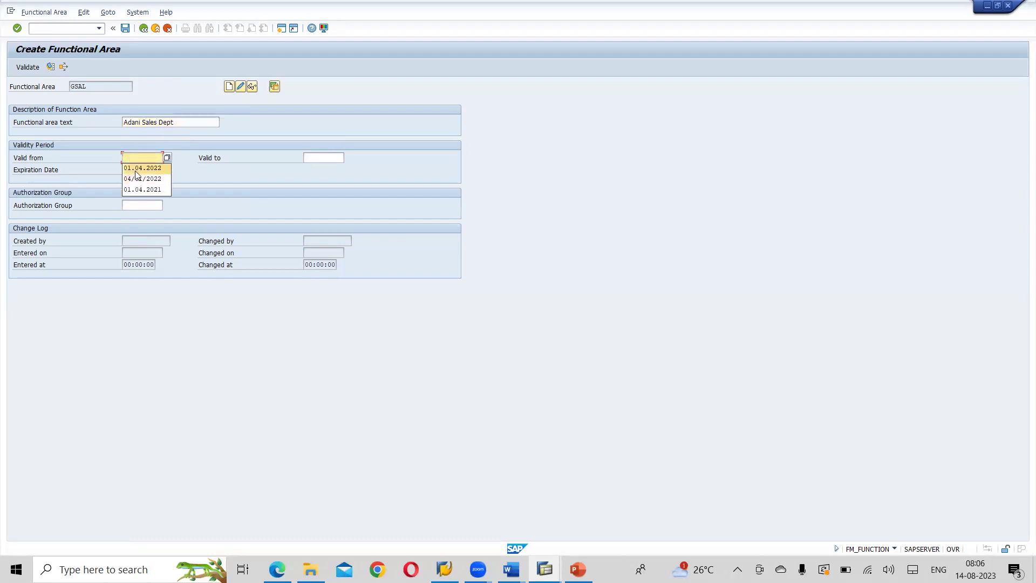
click(137, 168)
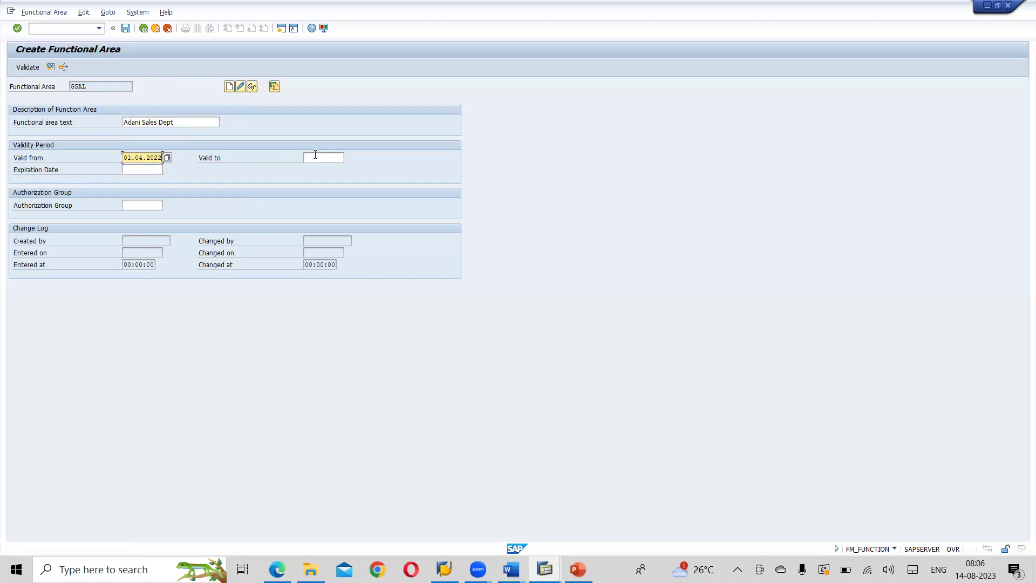
click(316, 155)
click(314, 168)
click(125, 29)
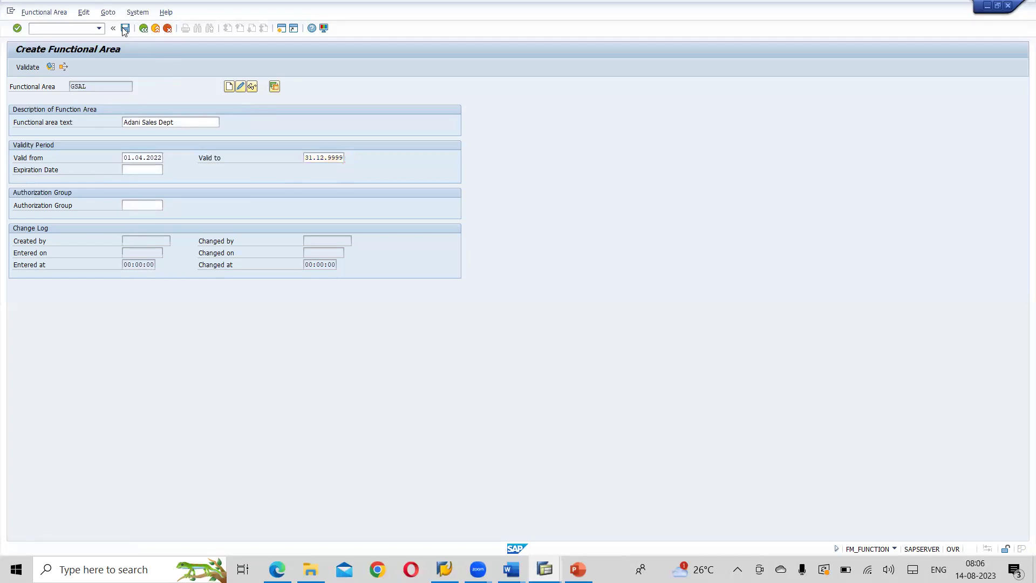
click(136, 85)
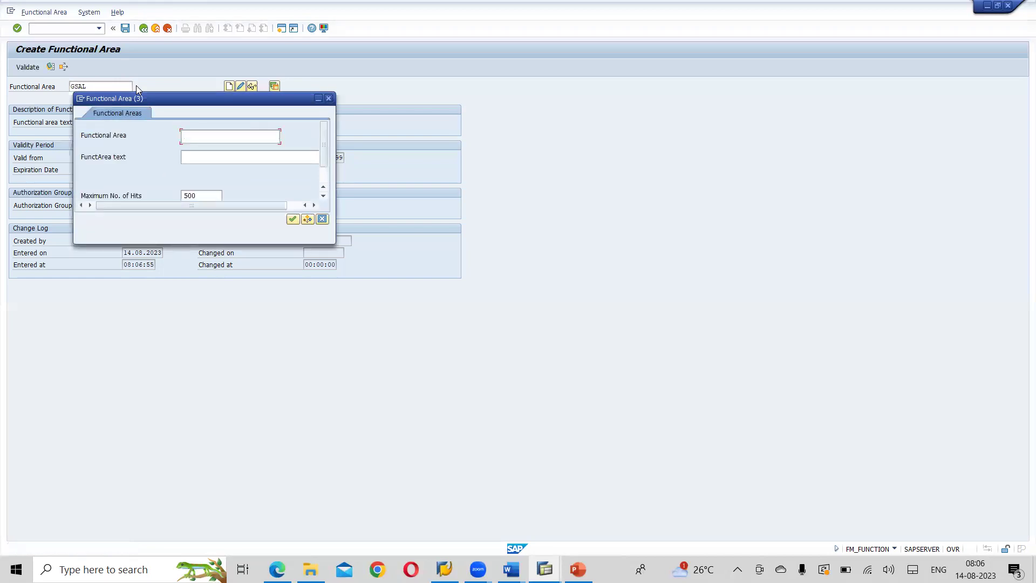
key(Return)
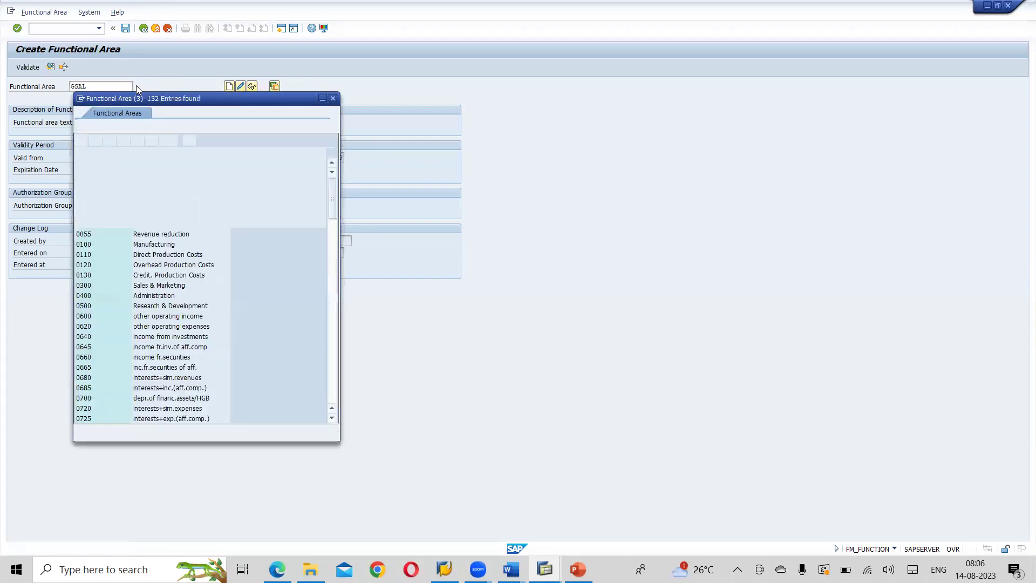
click(332, 370)
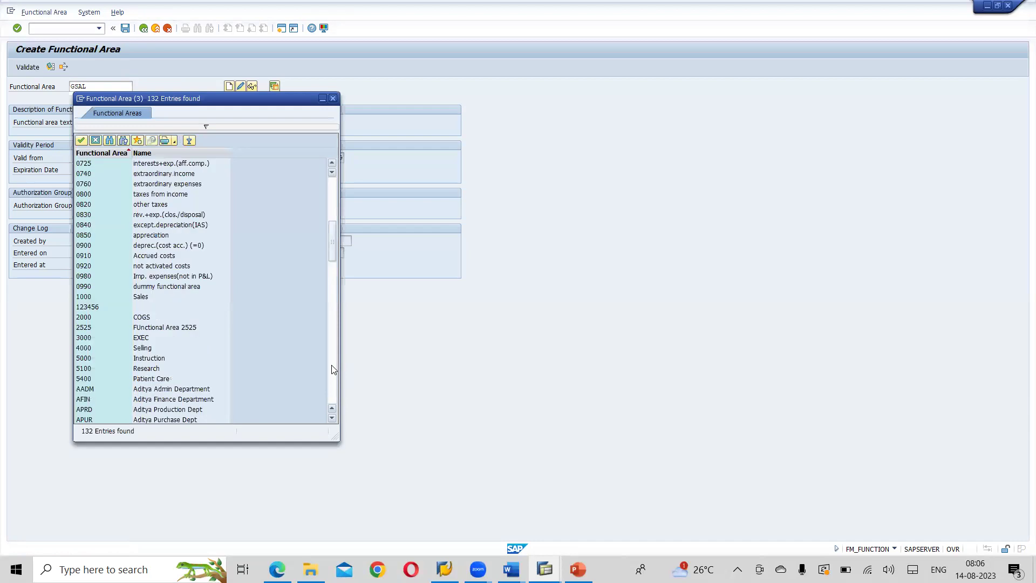
click(332, 388)
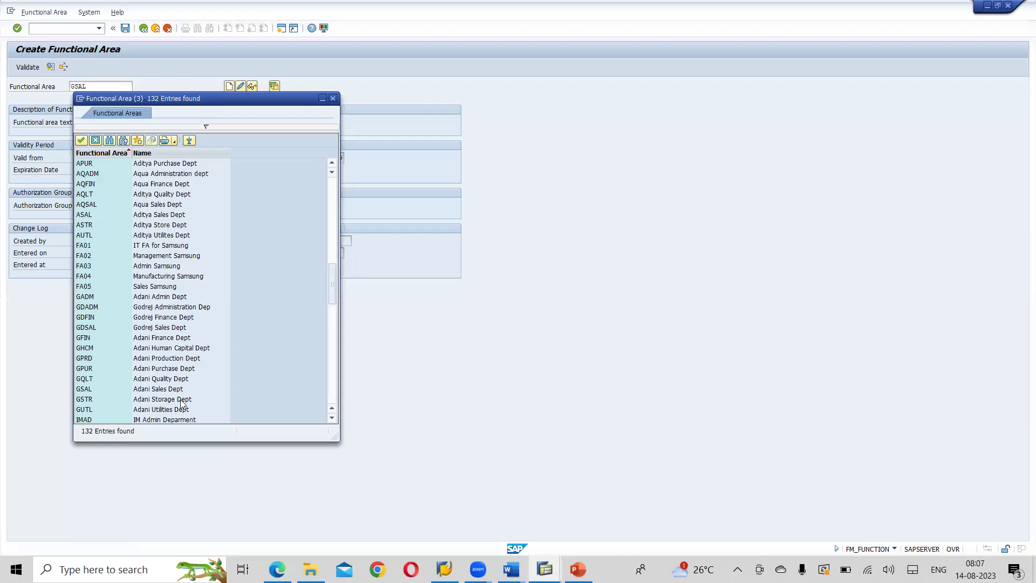
click(332, 419)
click(332, 419)
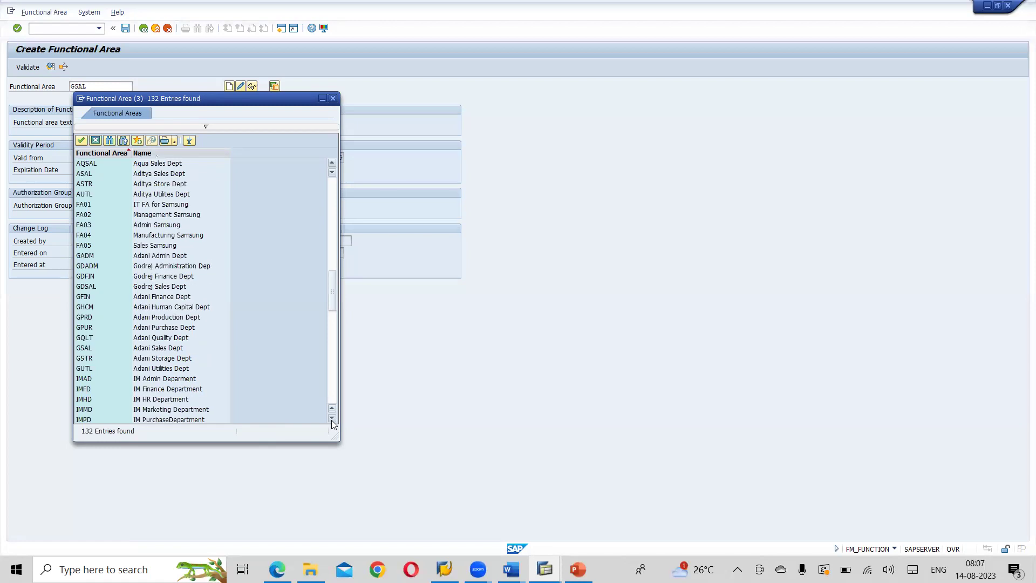
click(333, 193)
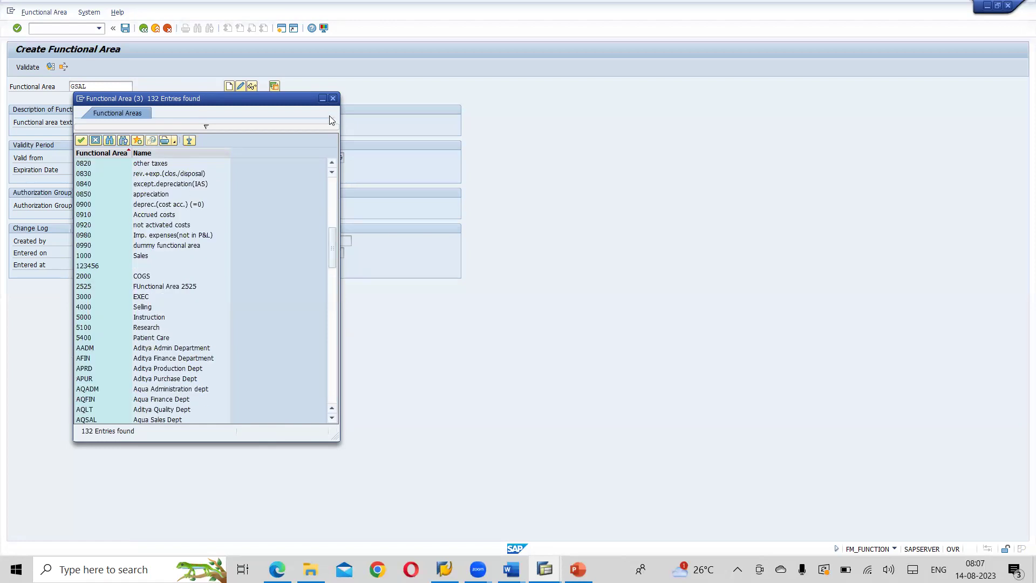
click(333, 99)
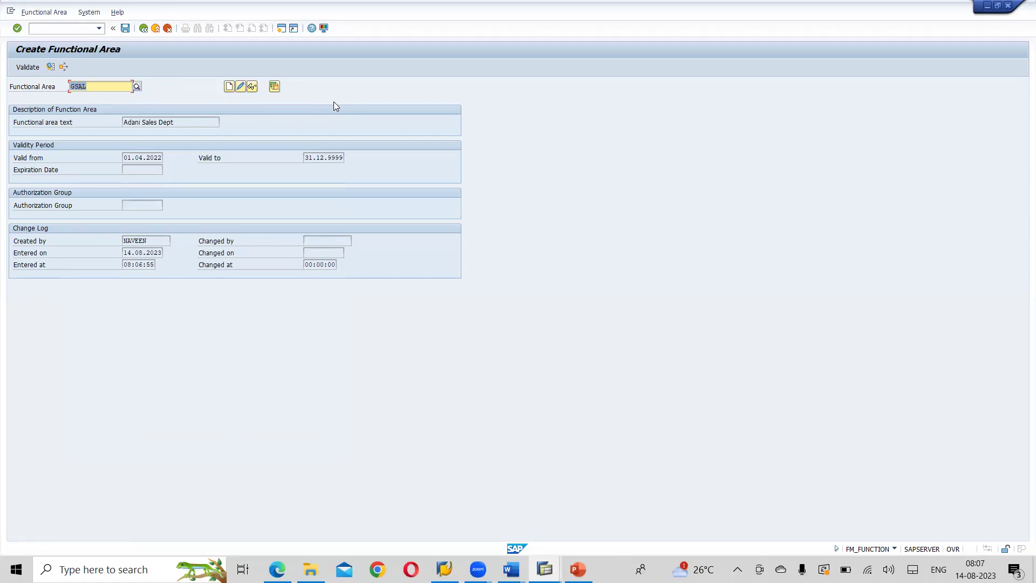
Step: Add a blank line after the save step in the SAP course notes document
key(alt+Tab)
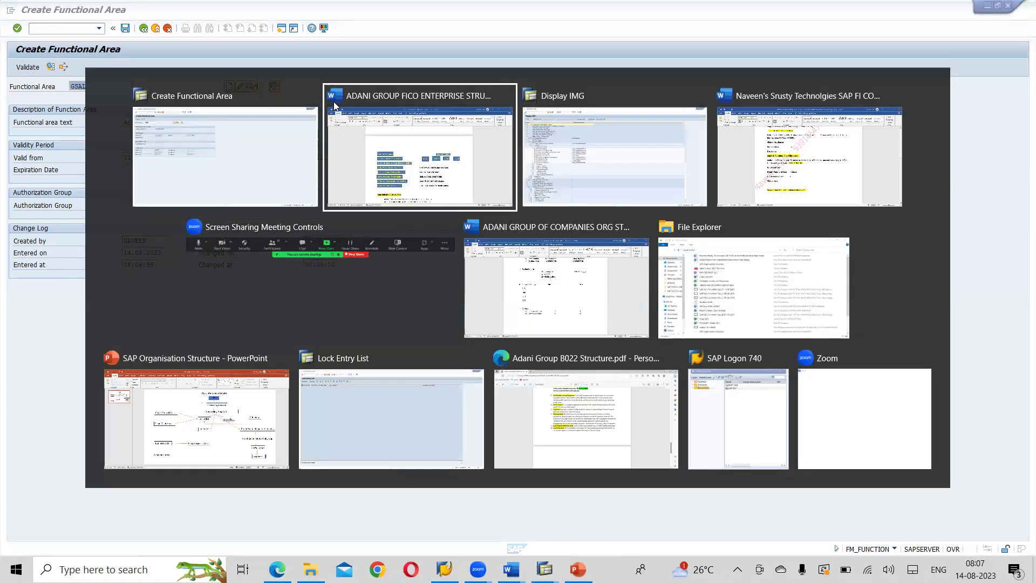
click(334, 105)
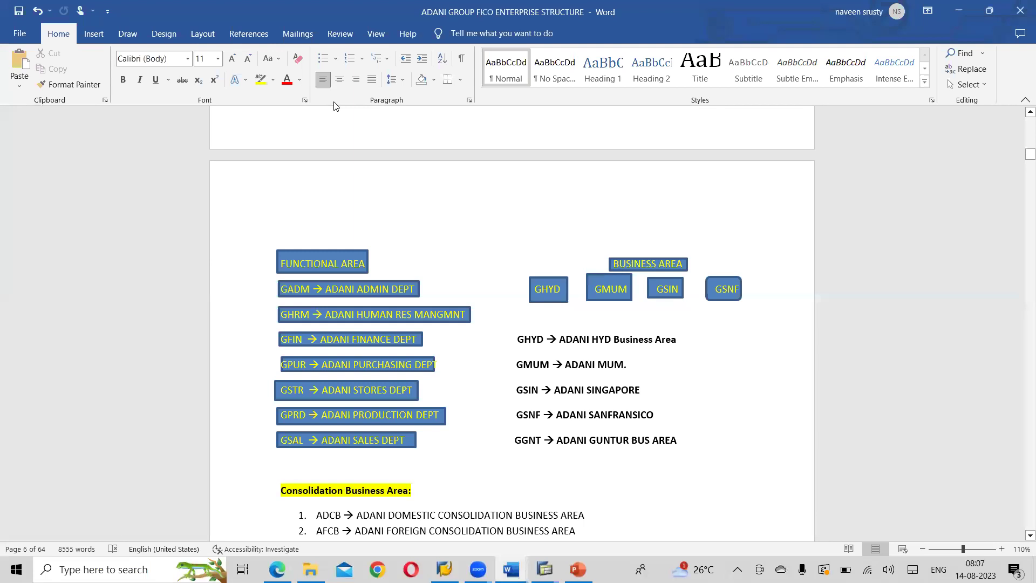
key(alt+Tab)
key(alt+Tab)
key(alt+Tab)
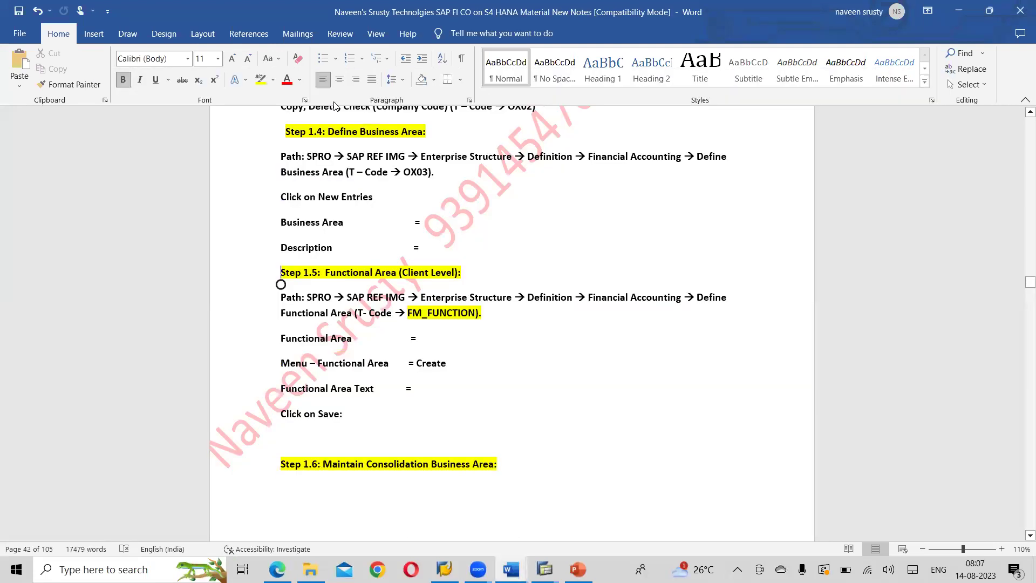
scroll(334, 105, down, 5)
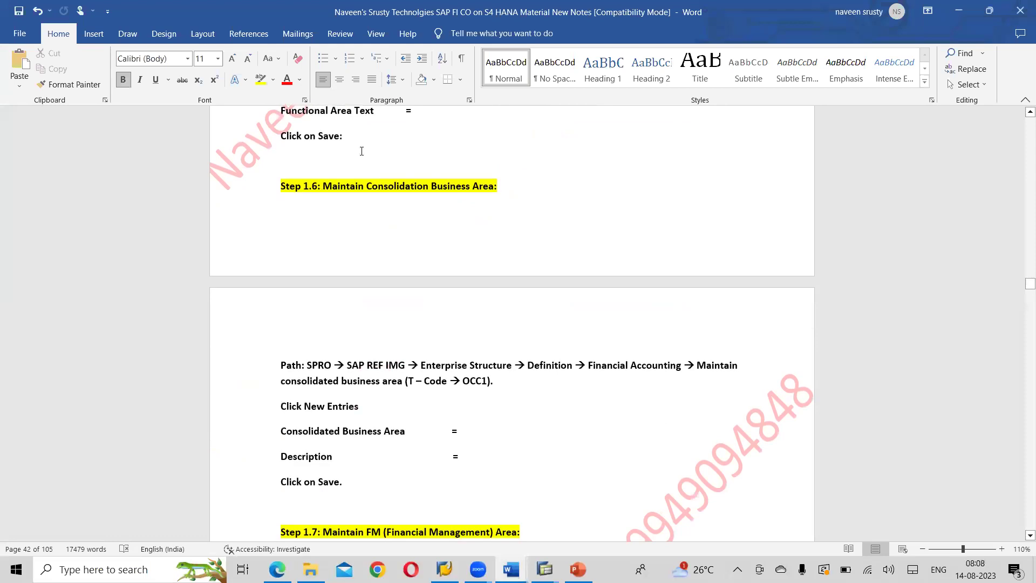
key(Return)
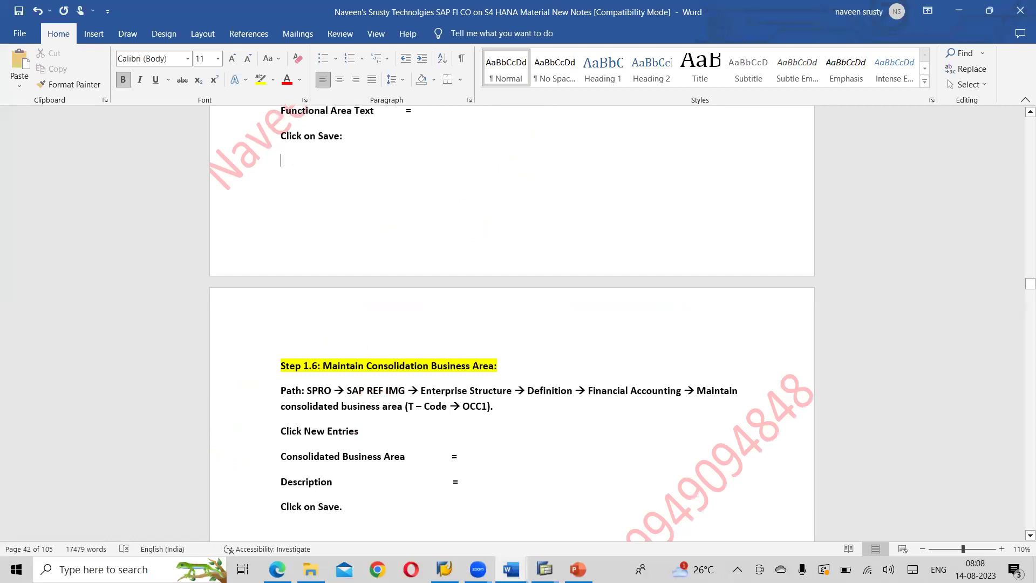
Step: Return to the ADANI GROUP FICO ENTERPRISE STRUCTURE document and scroll to the Consolidation Business Area list
scroll(356, 135, down, 10)
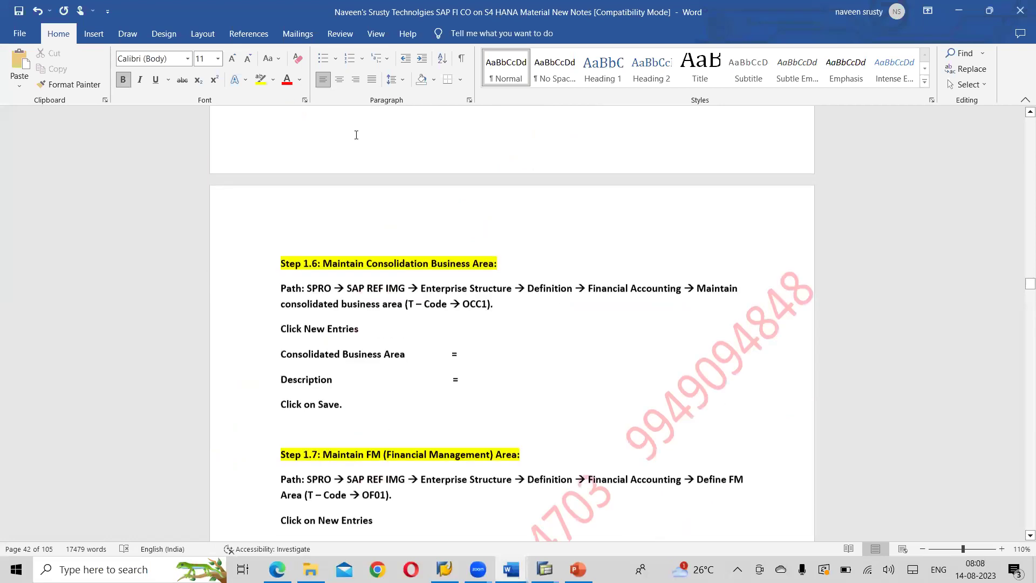
scroll(356, 135, up, 6)
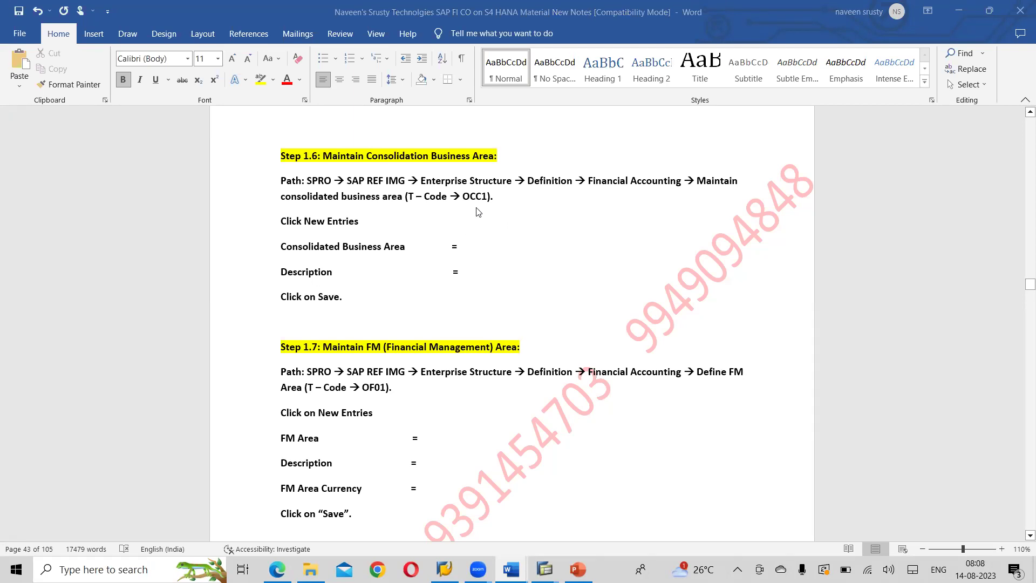
key(alt+Tab)
key(alt+Tab)
key(alt+Tab)
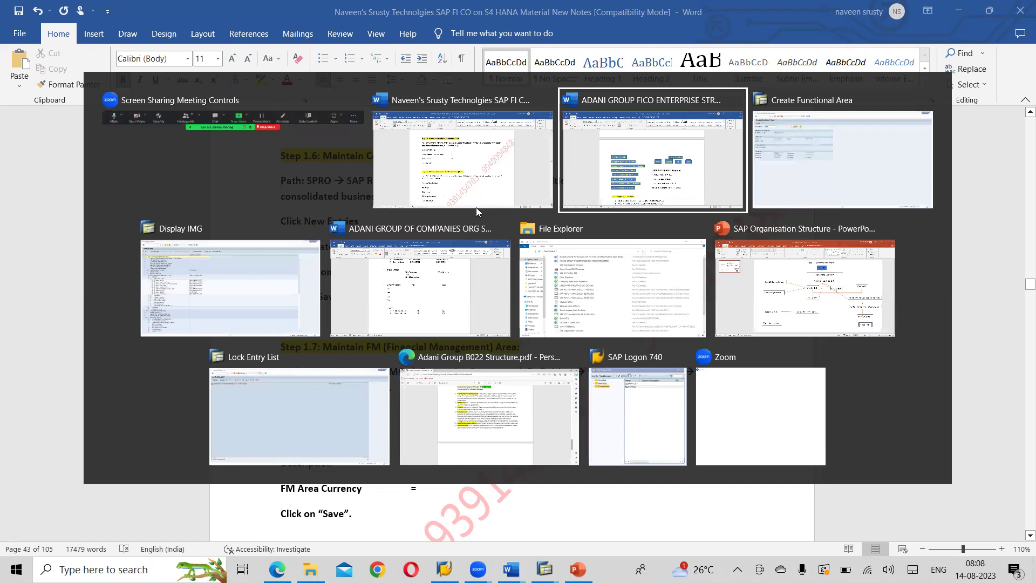
scroll(477, 208, down, 4)
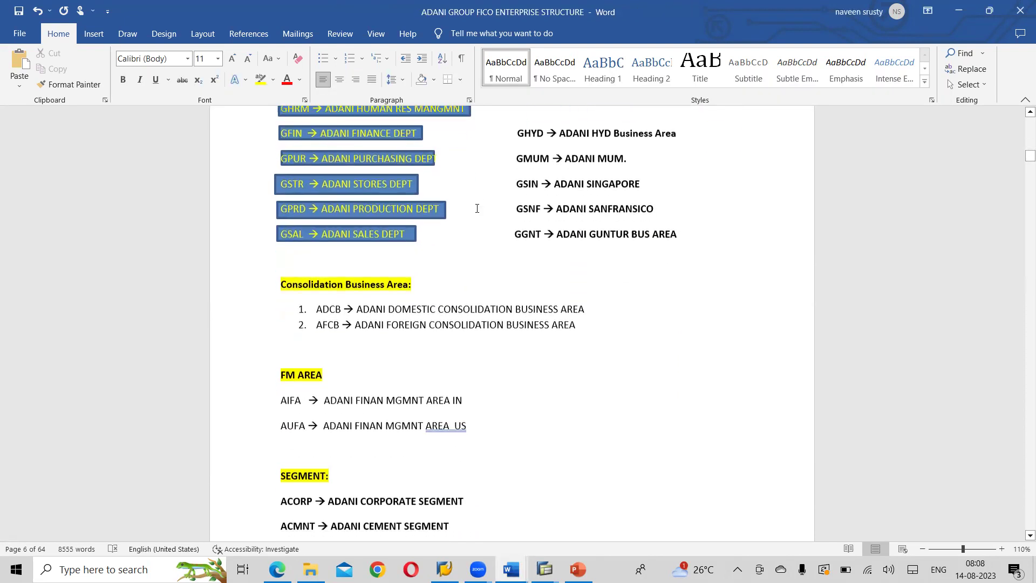
Step: Edit ADCB to GDCB and AFCB to GFCB in the document, then switch back to SAP
click(327, 302)
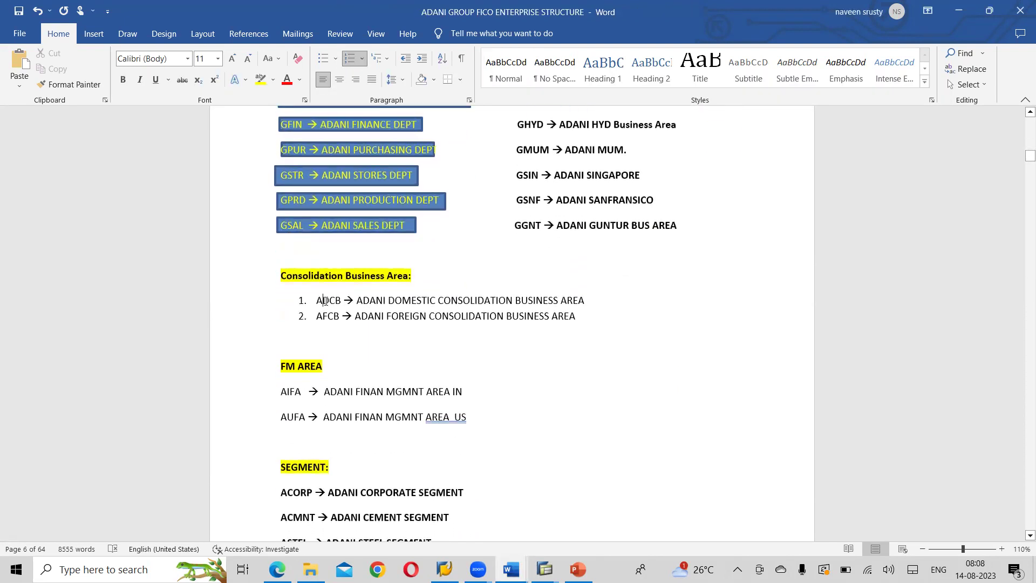
key(BackSpace)
text(g)
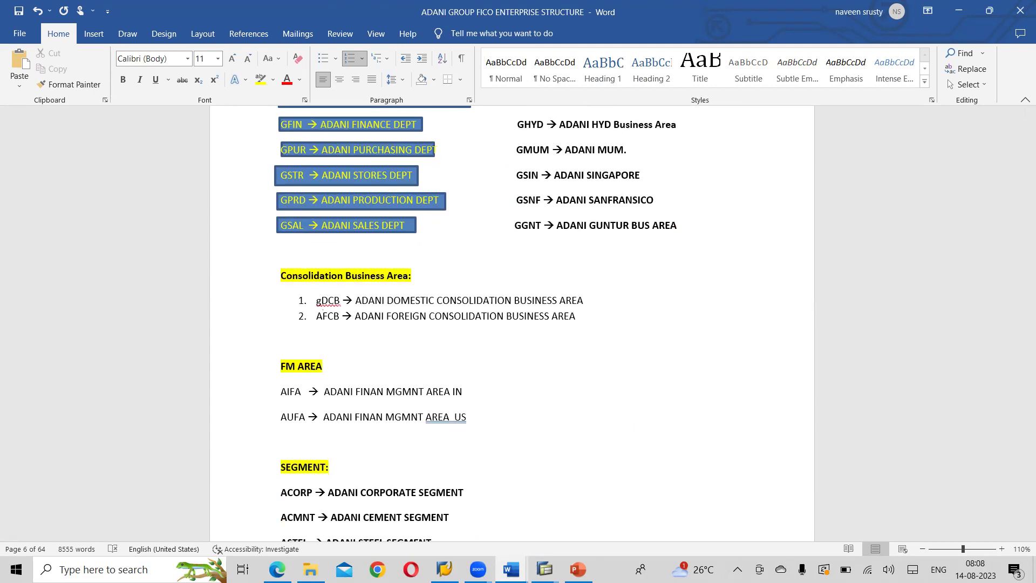
key(BackSpace)
text(G)
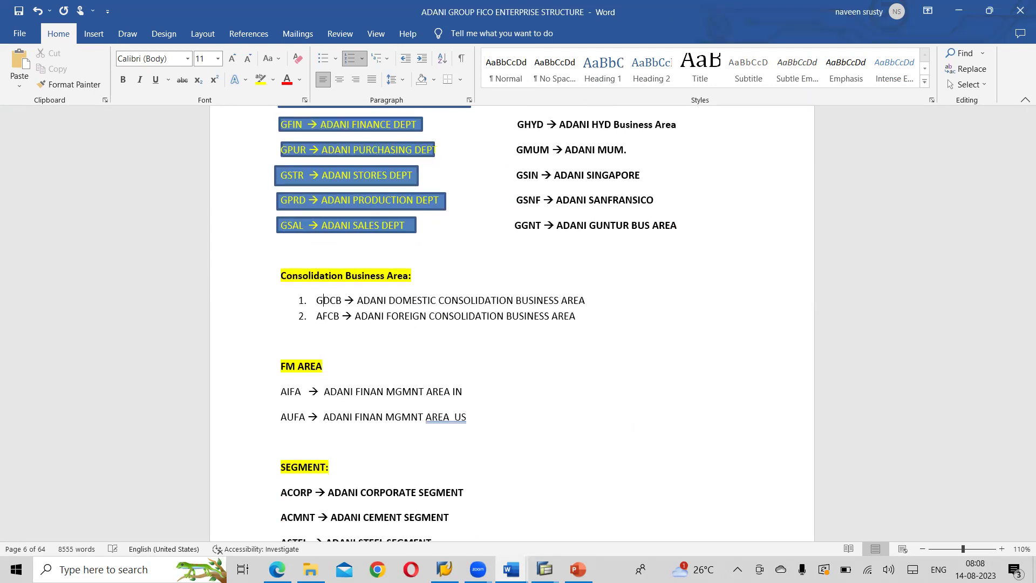
key(BackSpace)
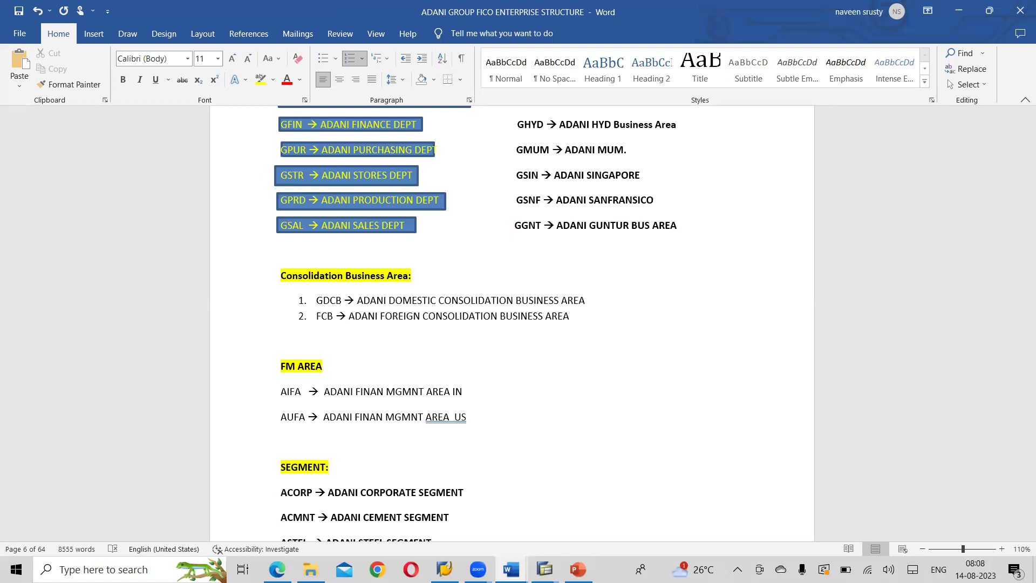
text(G)
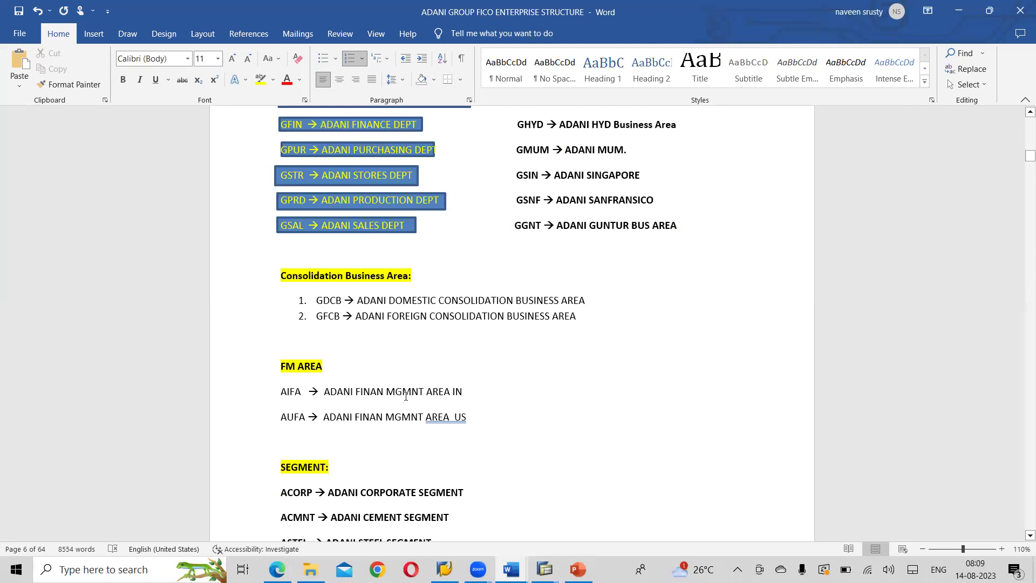
key(alt+Tab)
key(Tab)
key(Tab)
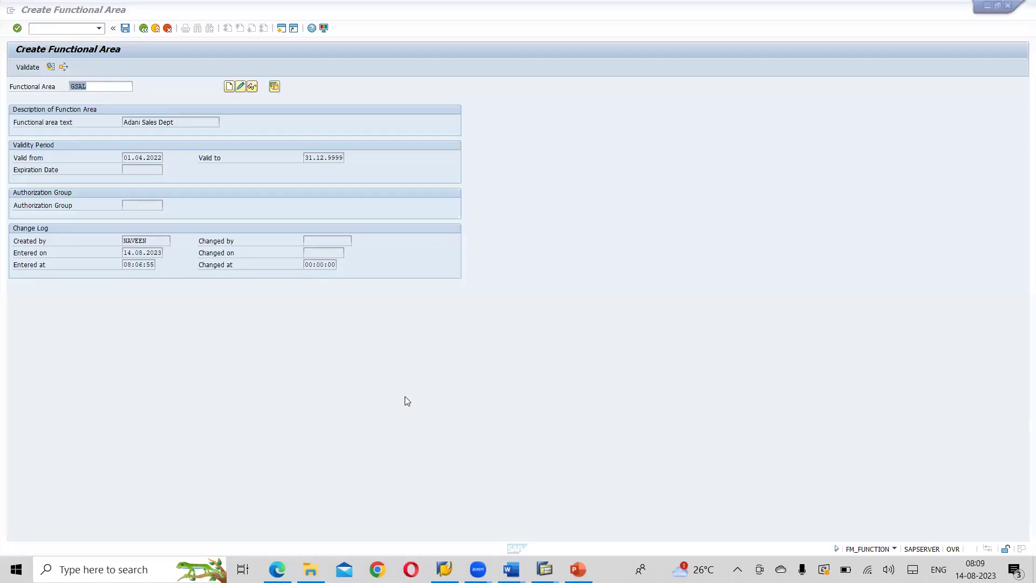
Step: Save GSAL, go back, and open Maintain consolidation business area from the IMG
click(124, 29)
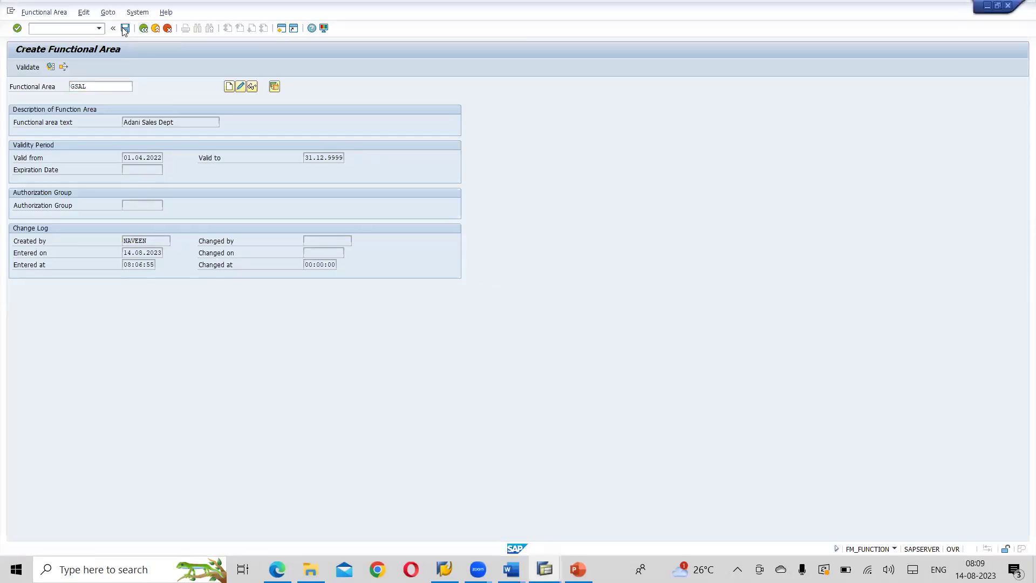
click(143, 28)
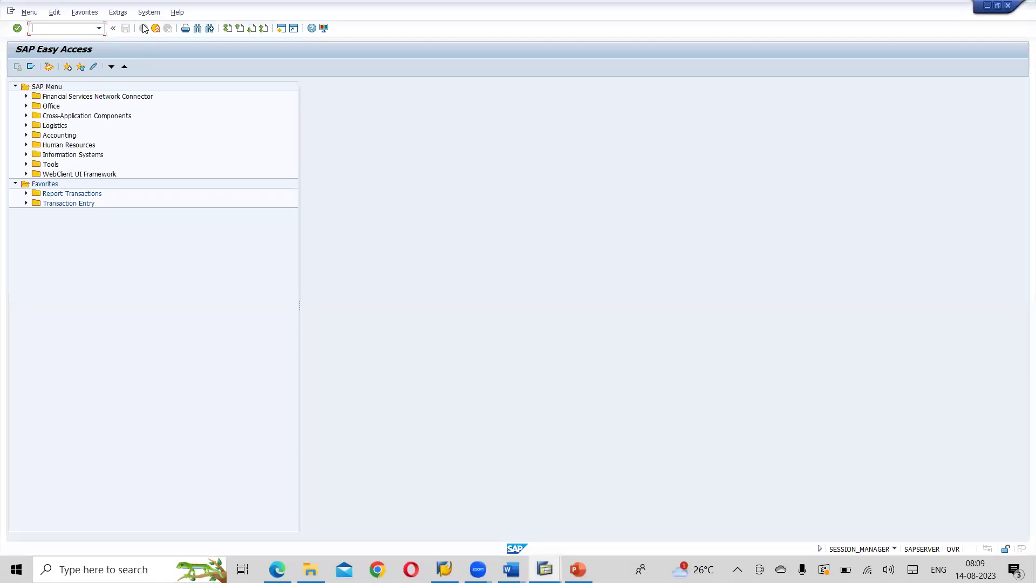
key(alt+Tab)
key(Tab)
key(Tab)
key(Tab)
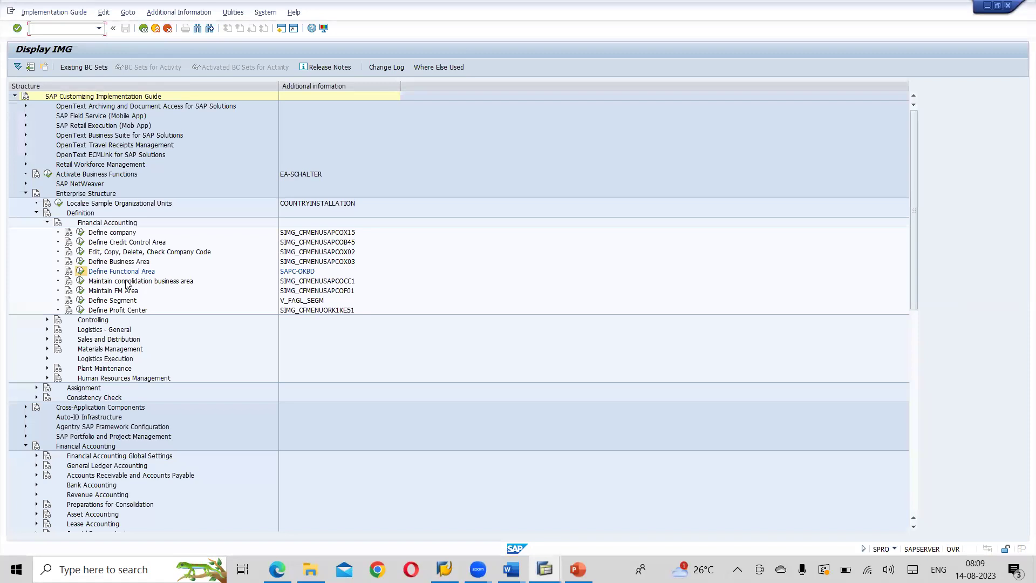
click(126, 281)
click(81, 283)
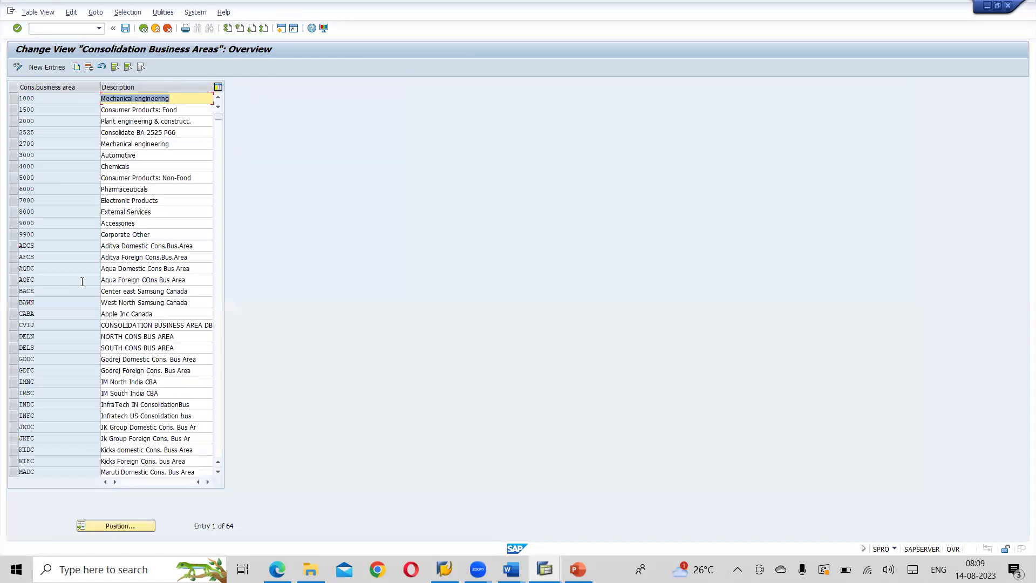
Step: Add a new consolidation business area entry with code GDCB, correcting the GDCS typo
click(41, 68)
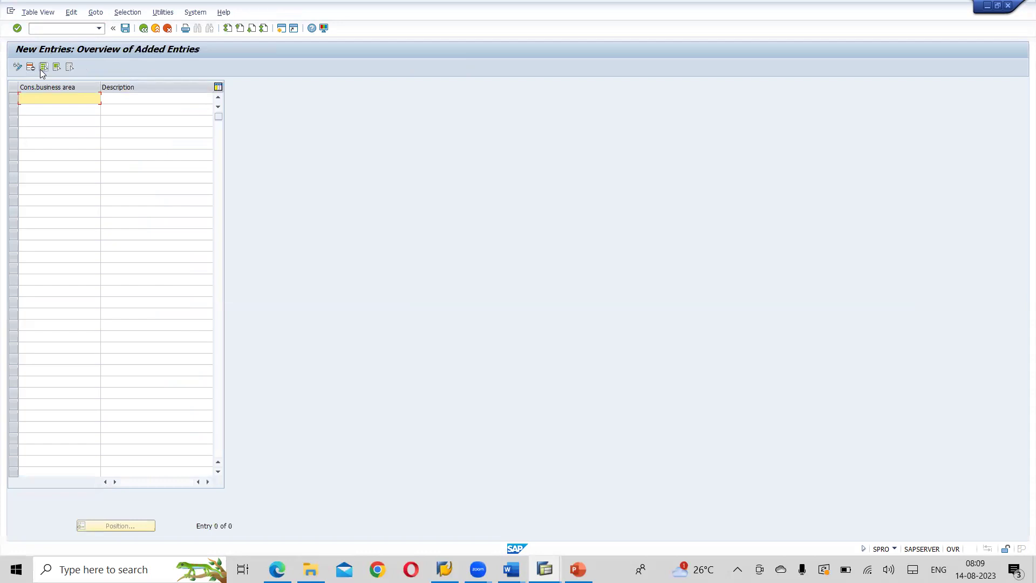
text(GDCS)
key(Tab)
key(alt+Tab)
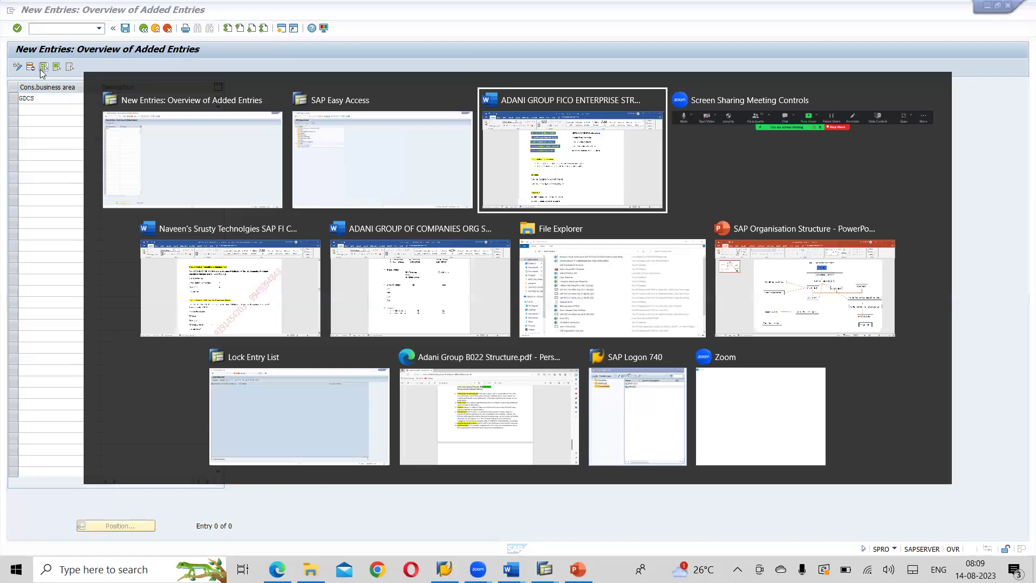
key(alt+Tab)
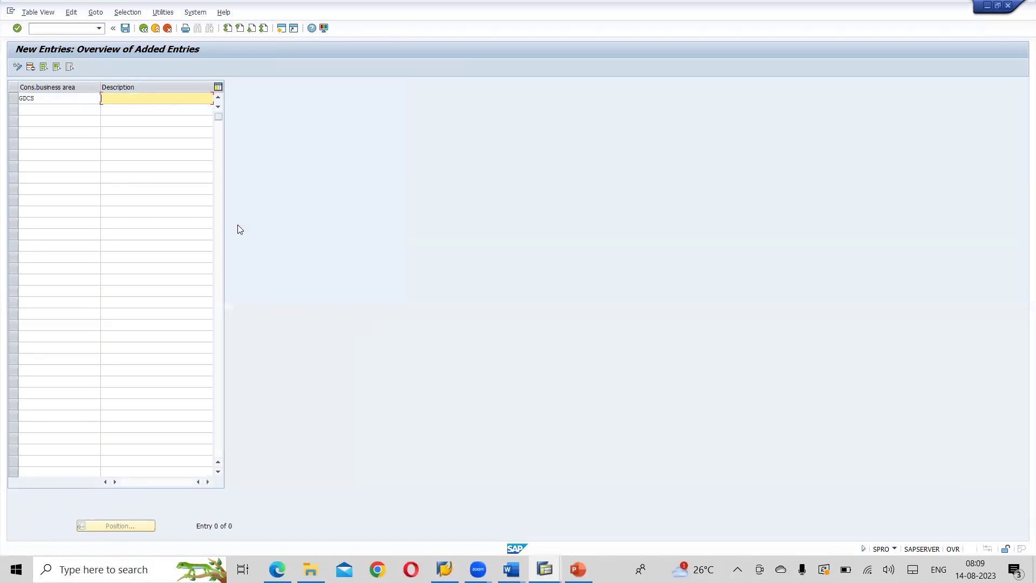
click(46, 96)
key(BackSpace)
text(B)
key(Tab)
Step: Describe GDCB as 'Adani Domestic Cons Bus.Area'
text(abc)
key(BackSpace)
key(BackSpace)
key(BackSpace)
text(A)
text(dani )
text(Domestic )
text(Conso)
text(lidatin)
key(BackSpace)
key(BackSpace)
key(BackSpace)
key(BackSpace)
key(BackSpace)
key(BackSpace)
key(BackSpace)
text(Bus.Area)
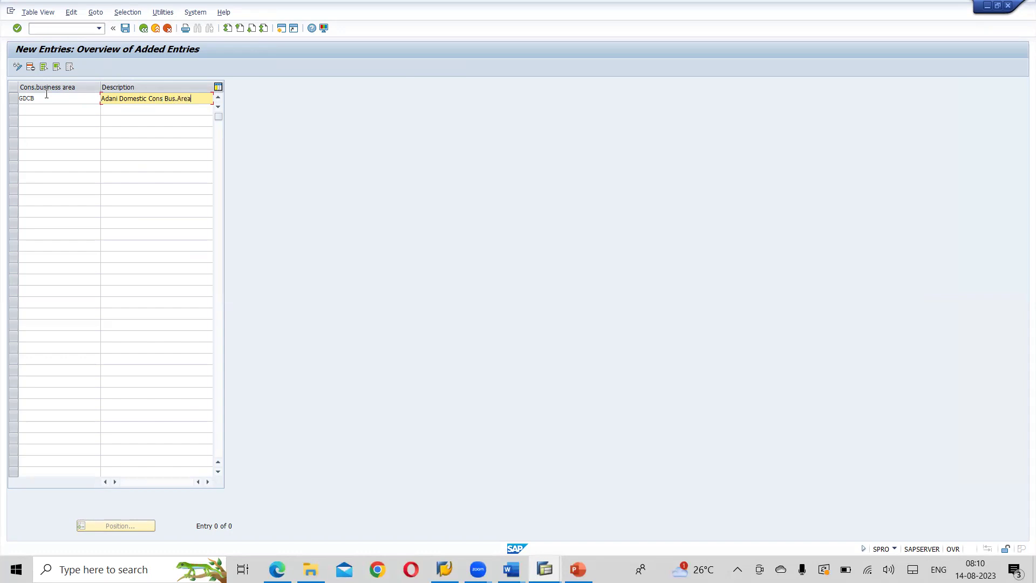
Step: Add a second row with consolidation business area code GFCB
click(42, 110)
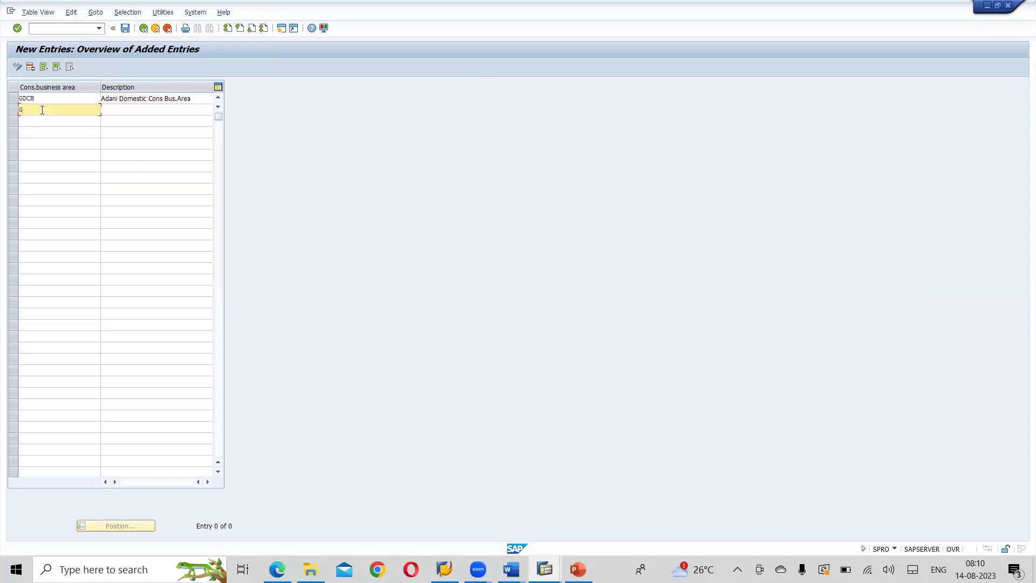
text(GFCB)
key(Tab)
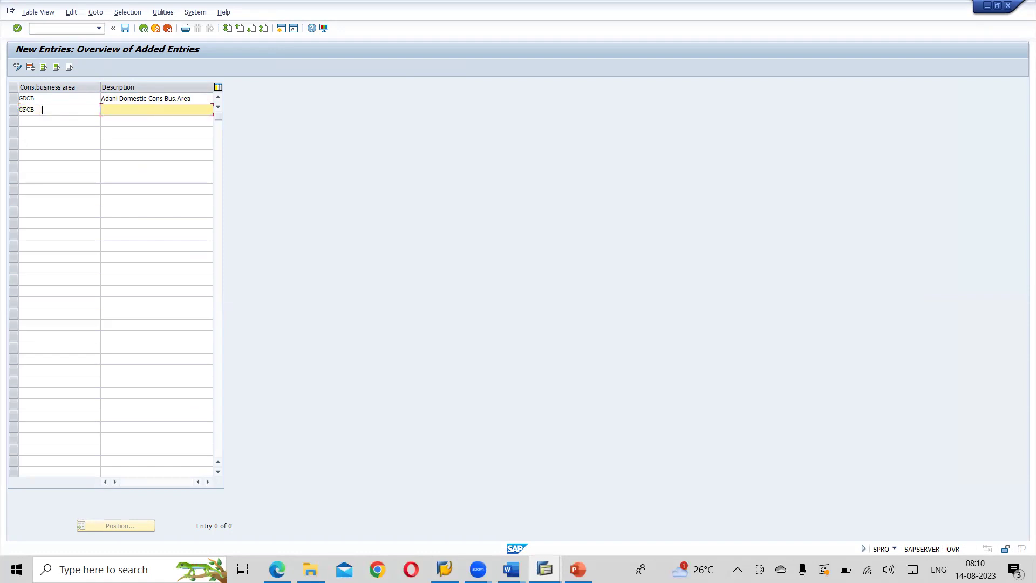
key(Up)
key(shift+End)
click(42, 110)
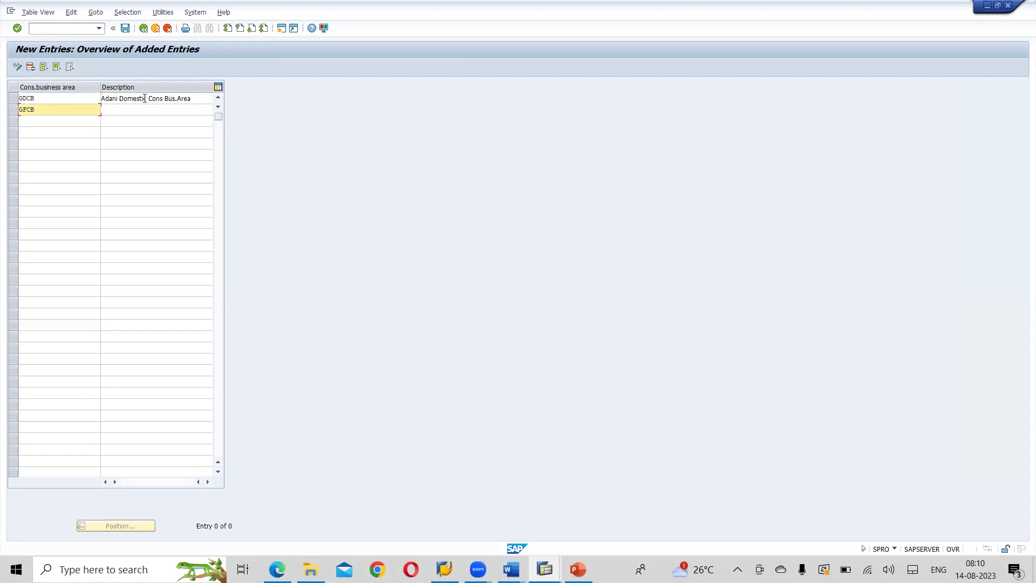
Step: Describe GFCB as 'Adani Foreign Cons Bus.Area' and save both entries under the customizing request
click(199, 96)
key(ctrl+shift+Left)
key(ctrl+shift+Left)
key(ctrl+shift+Left)
key(ctrl+shift+Left)
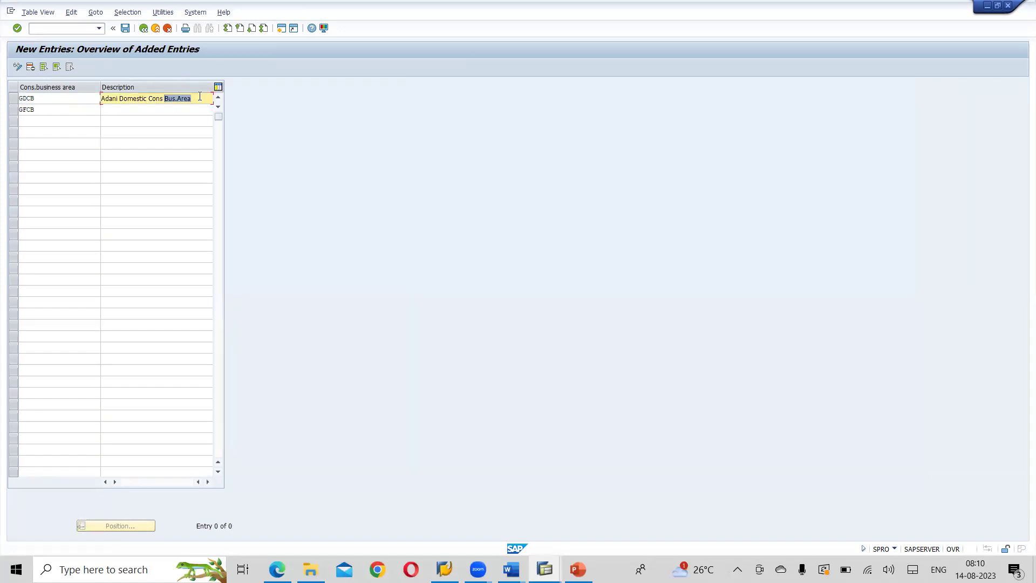
key(ctrl+c)
key(Down)
key(ctrl+v)
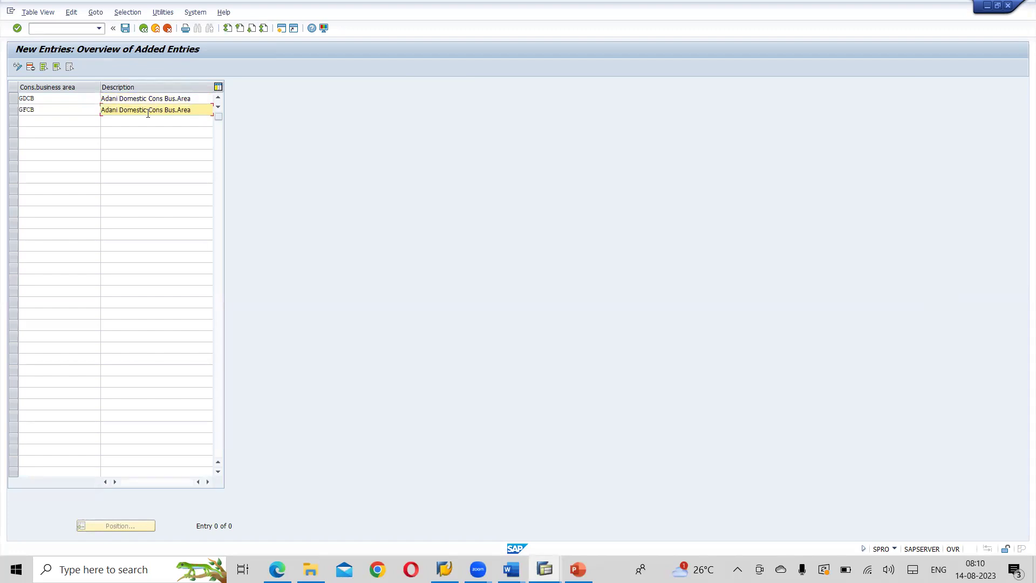
key(BackSpace)
key(BackSpace)
key(BackSpace)
key(BackSpace)
key(BackSpace)
key(BackSpace)
key(BackSpace)
key(BackSpace)
key(BackSpace)
text(fOR)
key(BackSpace)
key(BackSpace)
key(BackSpace)
text(Foreign)
click(126, 28)
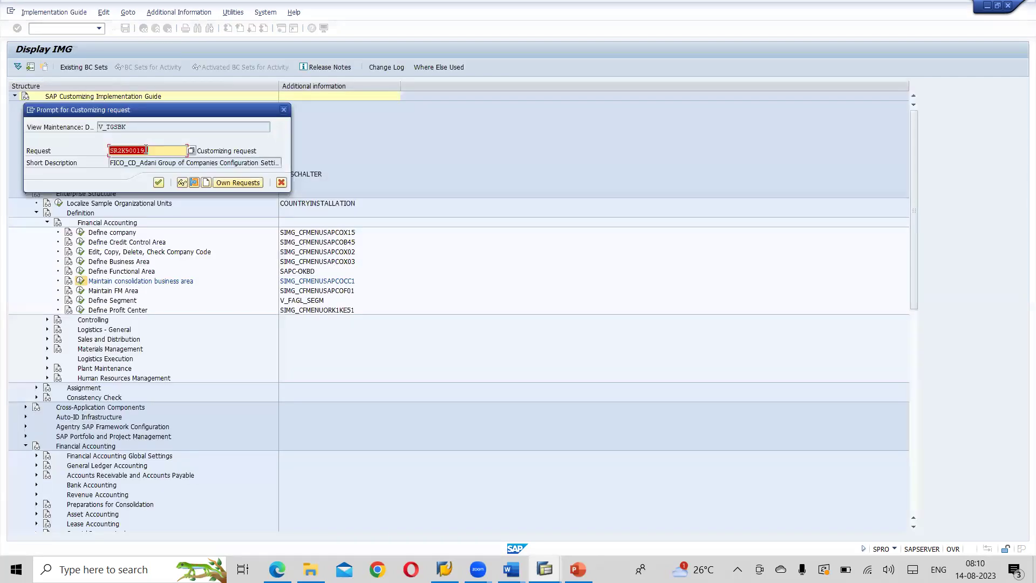
click(159, 183)
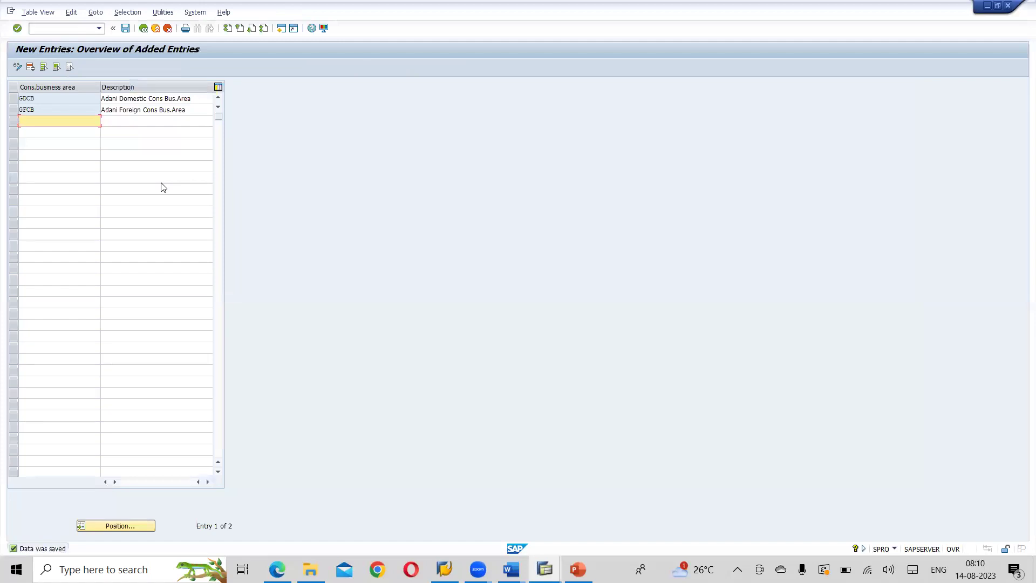